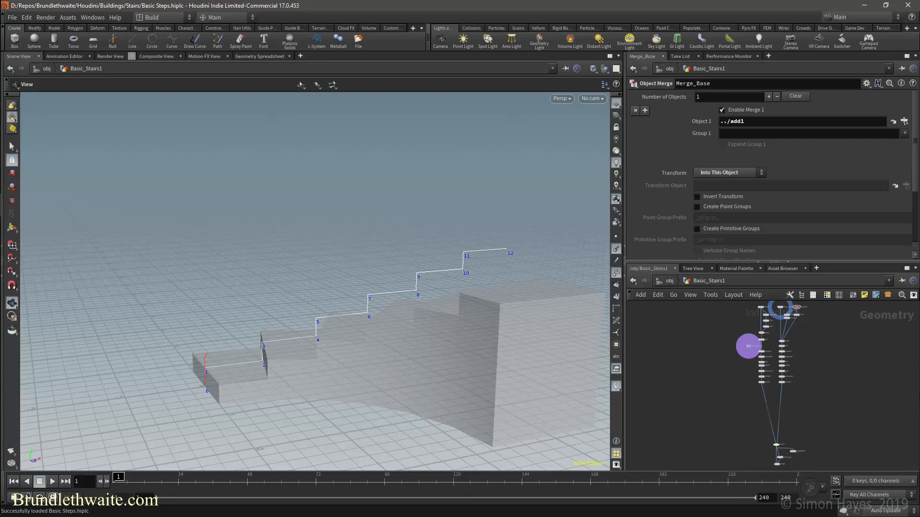
scroll(835, 363, down, 2)
scroll(816, 355, up, 3)
middle_drag(815, 355, 818, 404)
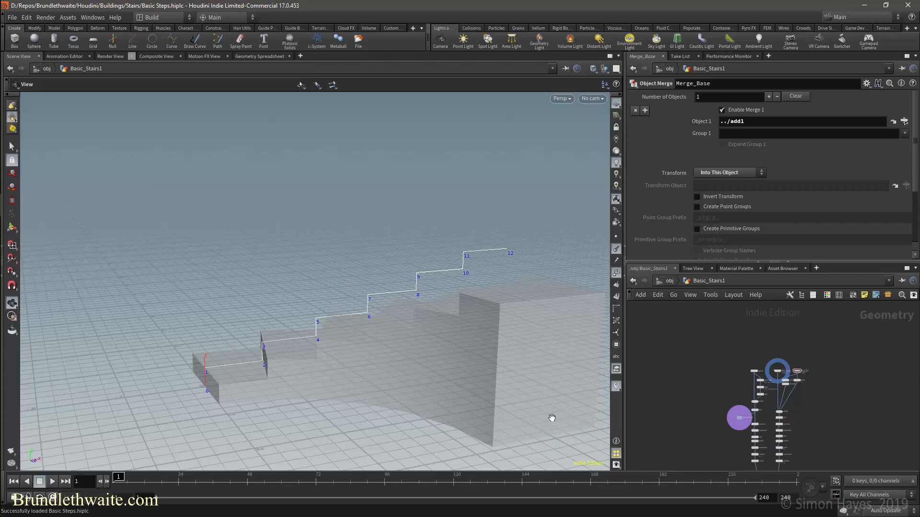
click(728, 173)
click(730, 175)
scroll(809, 398, down, 2)
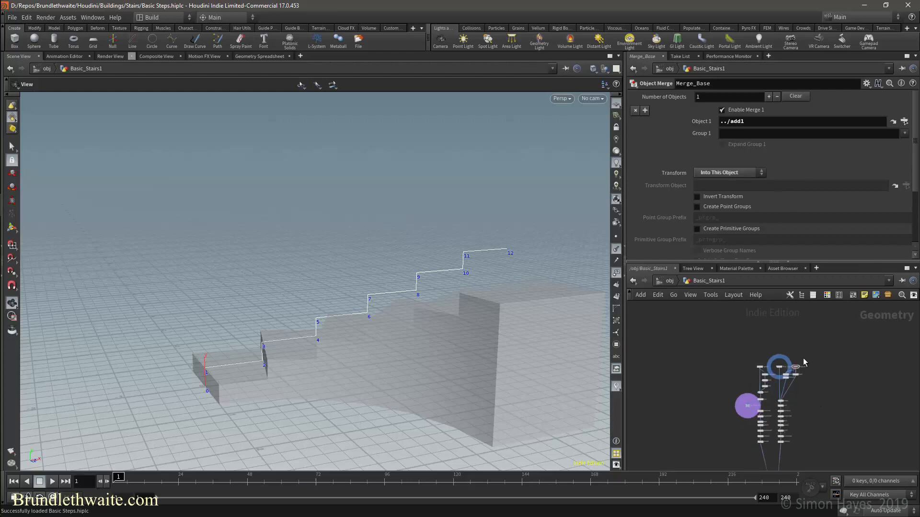
Step: Go up to the object level and switch the Basic_Stairs asset's type to Basic Stairs
click(669, 281)
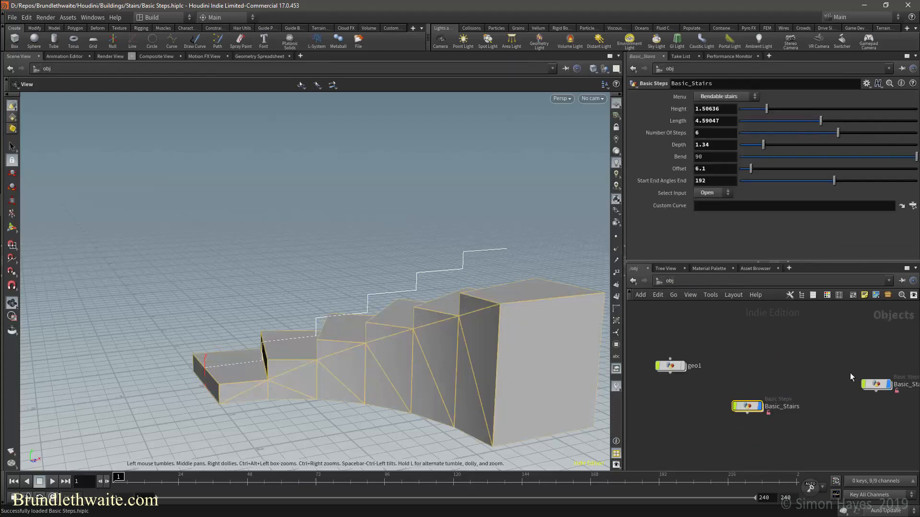
click(748, 99)
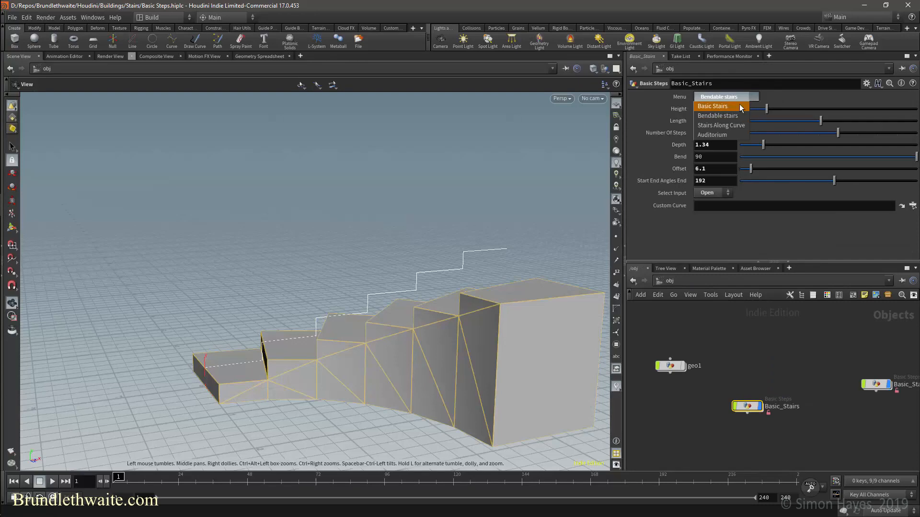
click(739, 120)
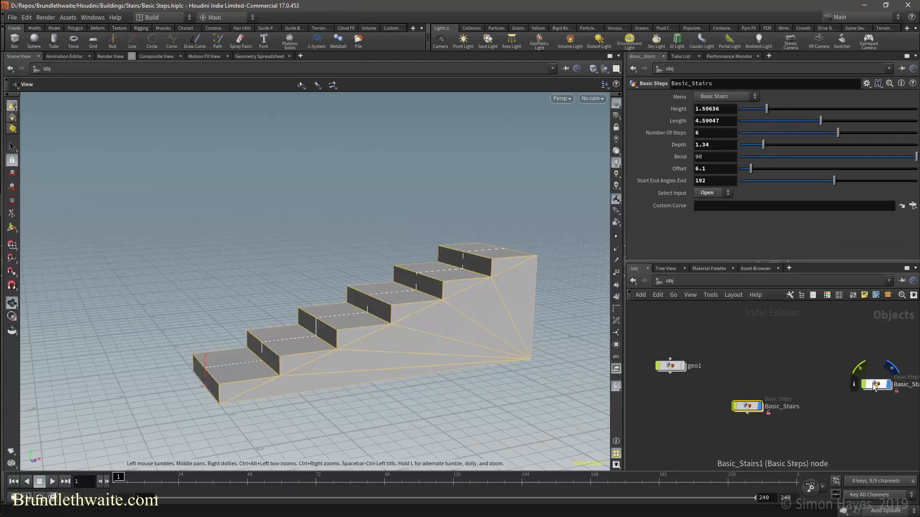
Step: Enter the Basic_Stairs1 network and bring the lsystem1 to Stair_Profile_Out branch into focus
middle_drag(870, 353, 780, 361)
double_click(786, 391)
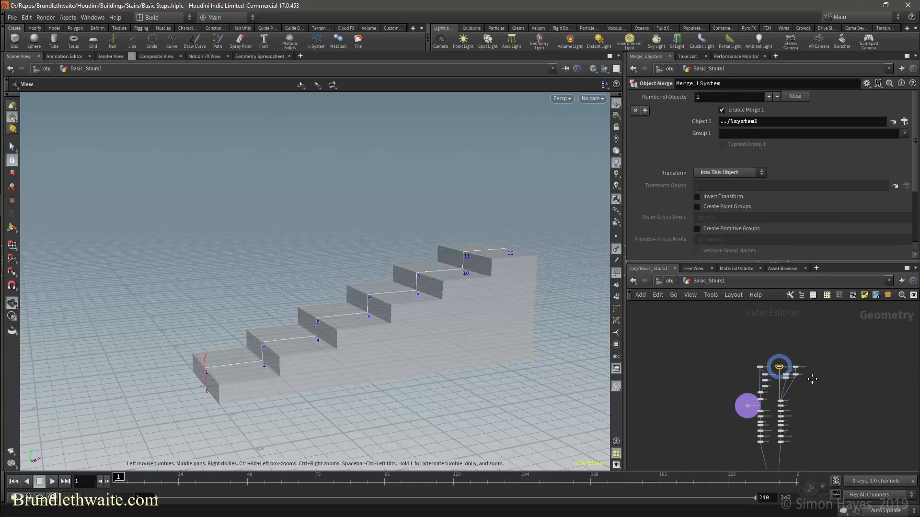
scroll(809, 321, up, 5)
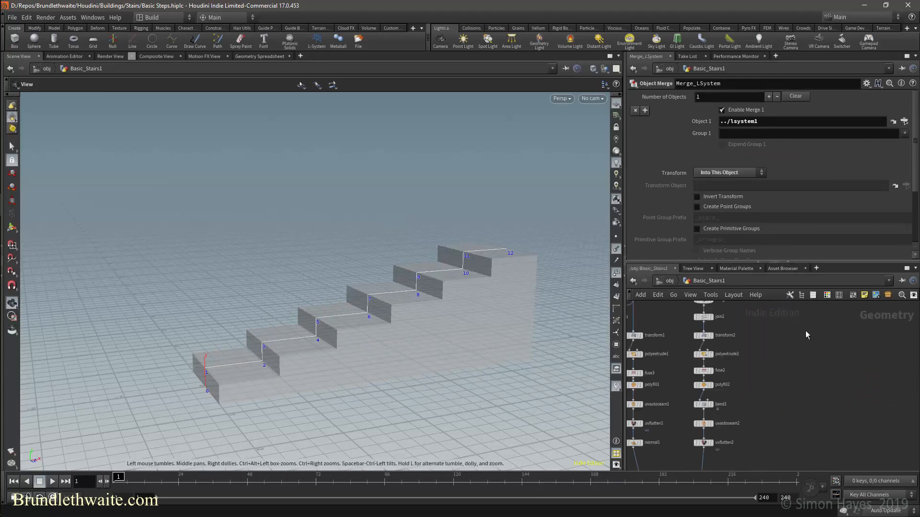
middle_drag(806, 331, 718, 296)
drag(721, 402, 762, 398)
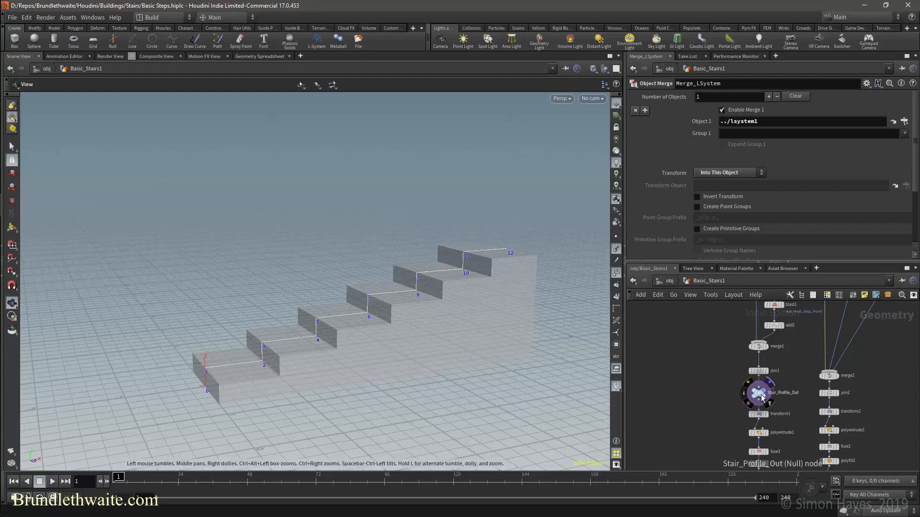
middle_drag(793, 322, 785, 376)
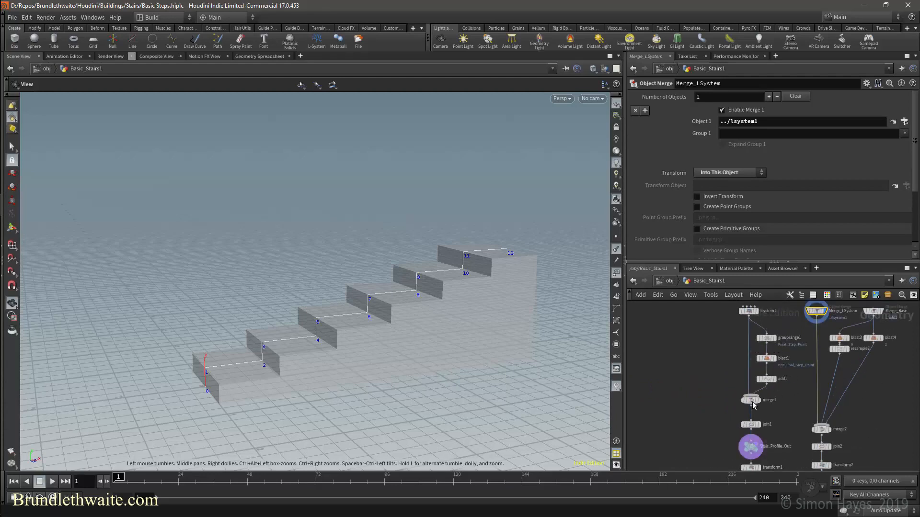
Step: Branch a new Group by Range node off the lsystem1 output, beside the existing grouprange1 branch
click(749, 312)
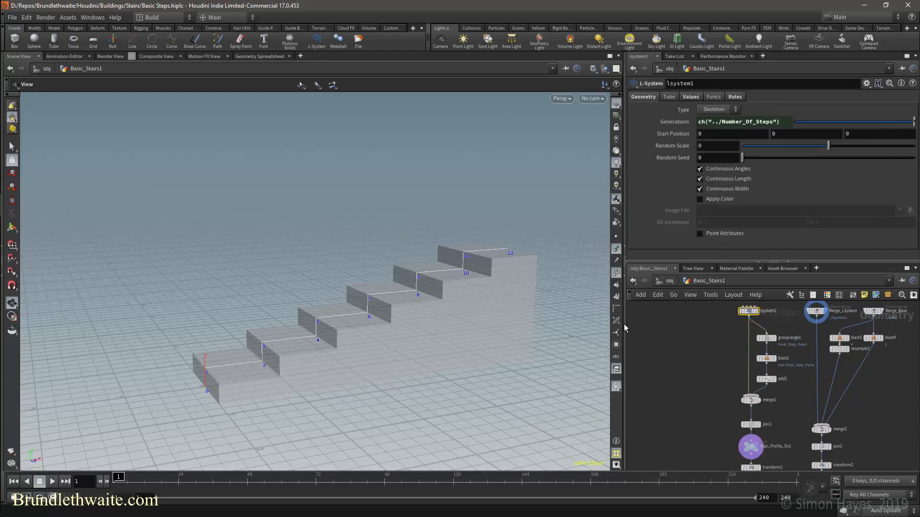
drag(751, 318, 704, 355)
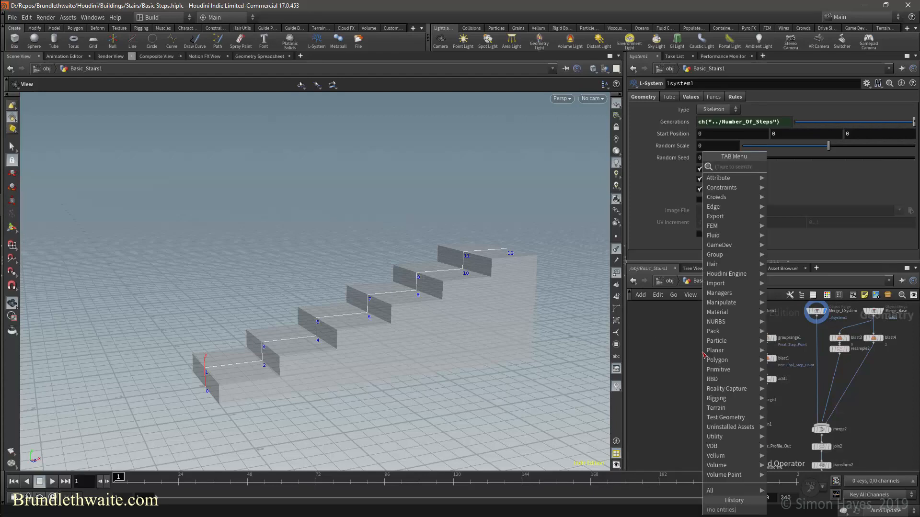
text(grou)
key(Escape)
key(Escape)
click(704, 357)
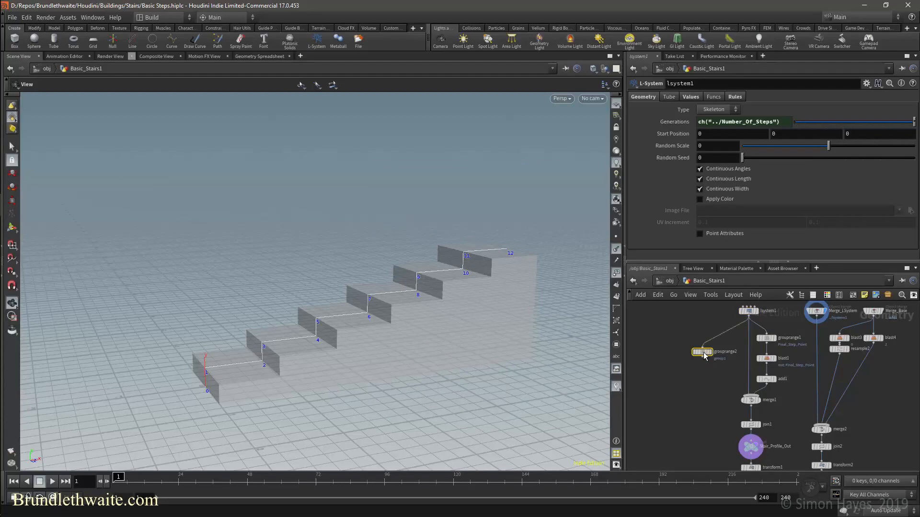
Step: Display the new Group by Range node and make it group Points, with Start 1 and End 1
click(711, 354)
drag(452, 329, 436, 332)
click(741, 122)
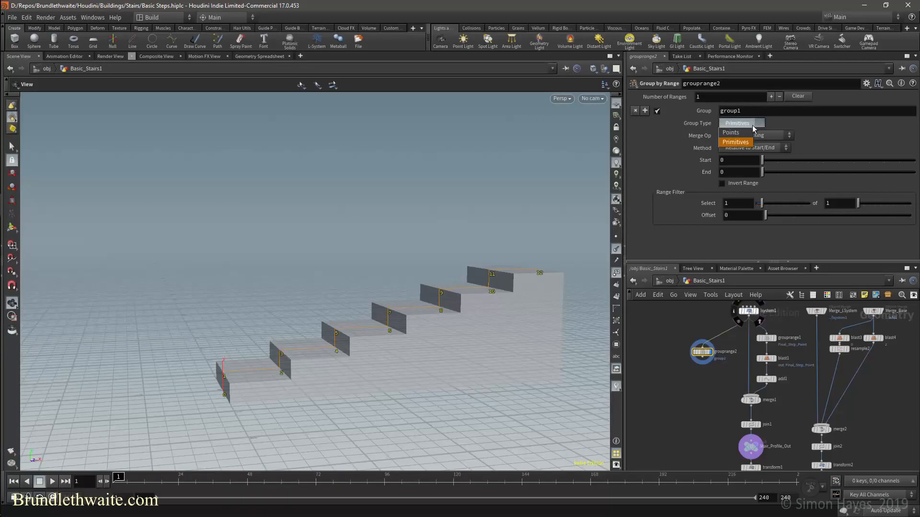
click(750, 135)
drag(762, 161, 772, 167)
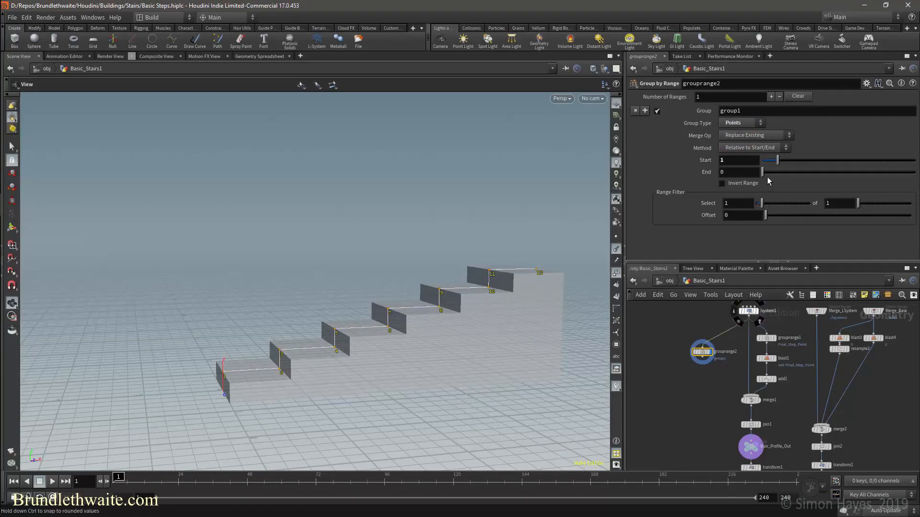
drag(769, 175, 776, 175)
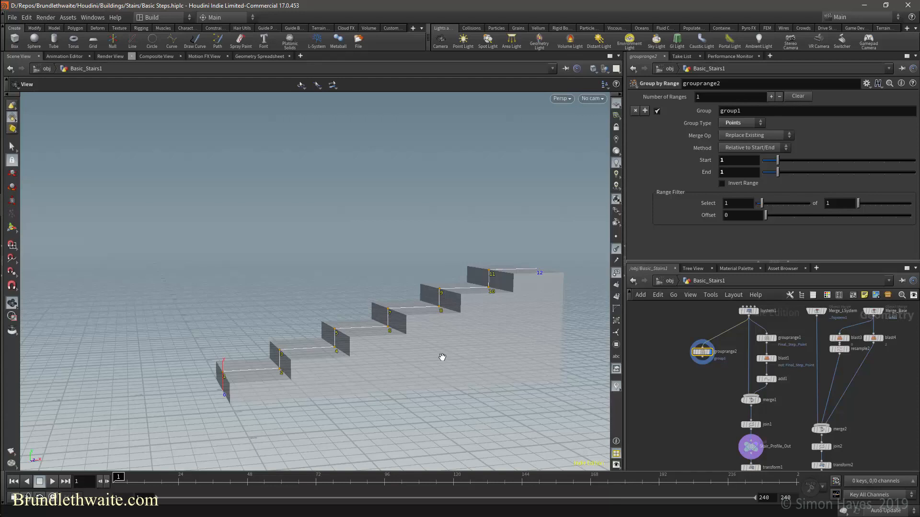
Step: Set the range filter to select 1 of 2 with an offset of 1
scroll(443, 357, up, 3)
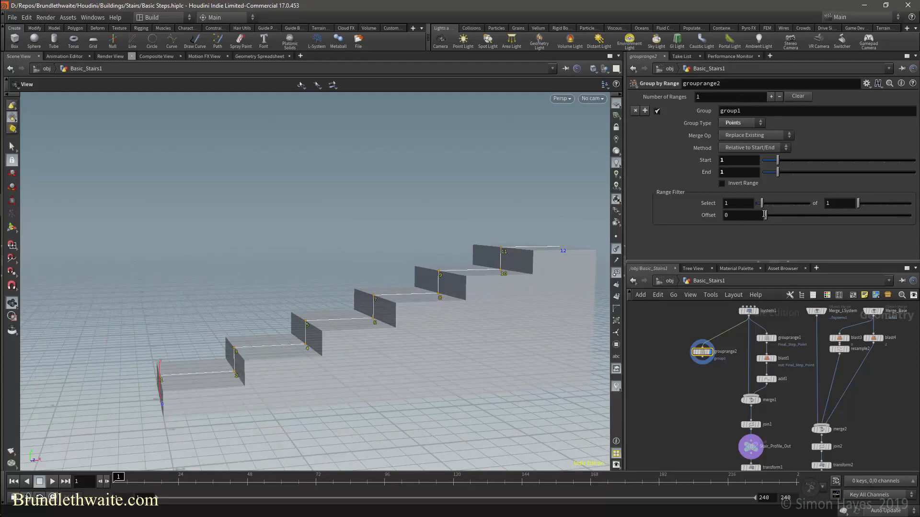
drag(763, 206, 761, 206)
drag(858, 206, 863, 207)
mouse_move(356, 350)
mouse_down()
mouse_move(378, 355)
mouse_move(365, 349)
mouse_move(363, 357)
mouse_up()
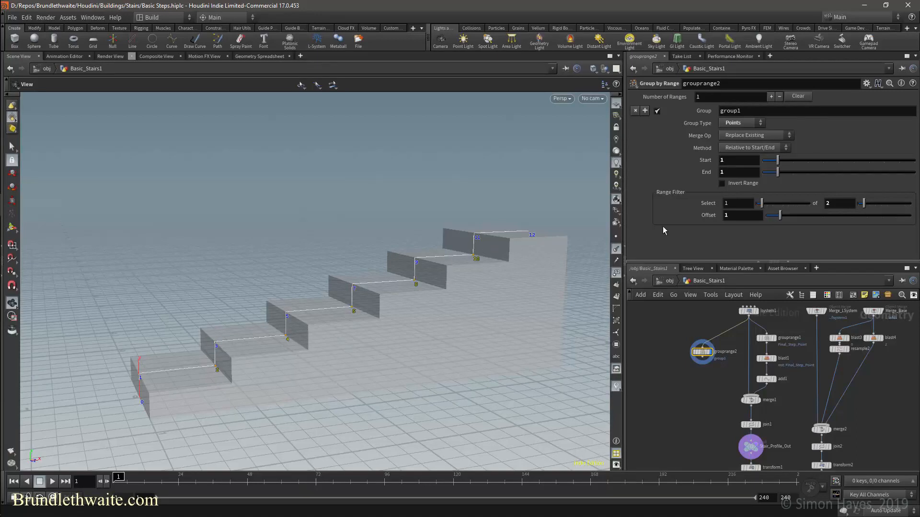
Step: Name the range group with the $OS variable so it follows the node name
click(742, 113)
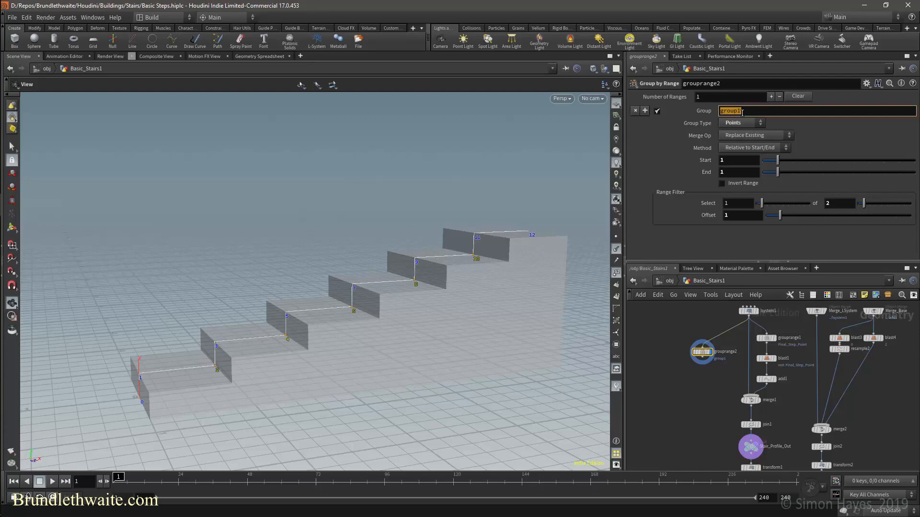
text($ad)
text(OS)
key(Return)
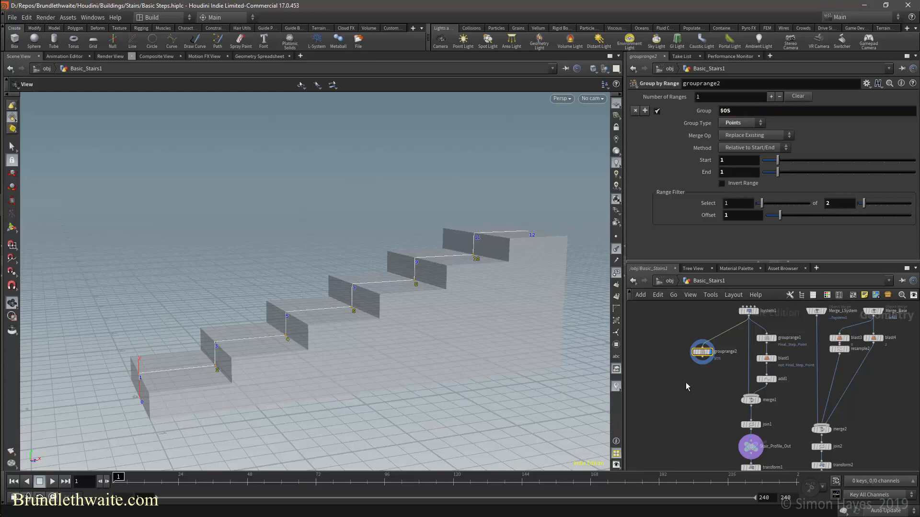
Step: Add a Blast node below the new Group by Range node, wire it in and display it
key(Tab)
text(blas)
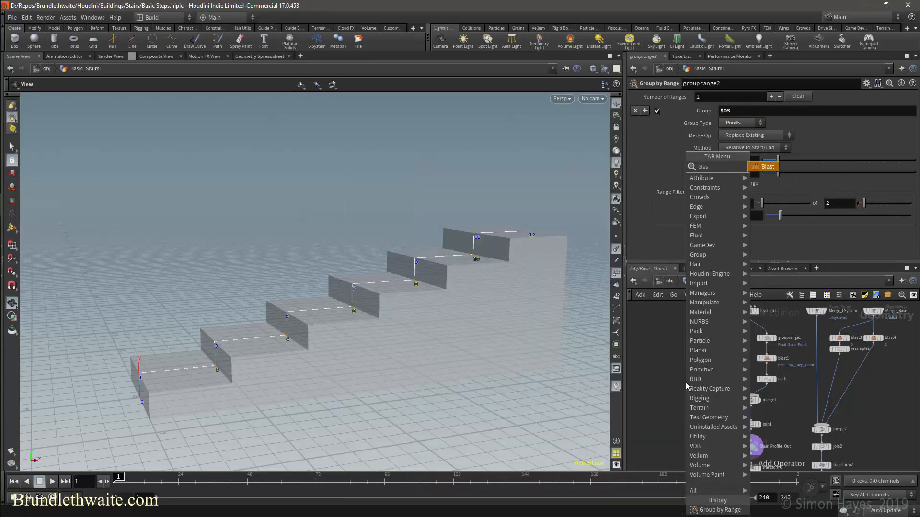
key(Return)
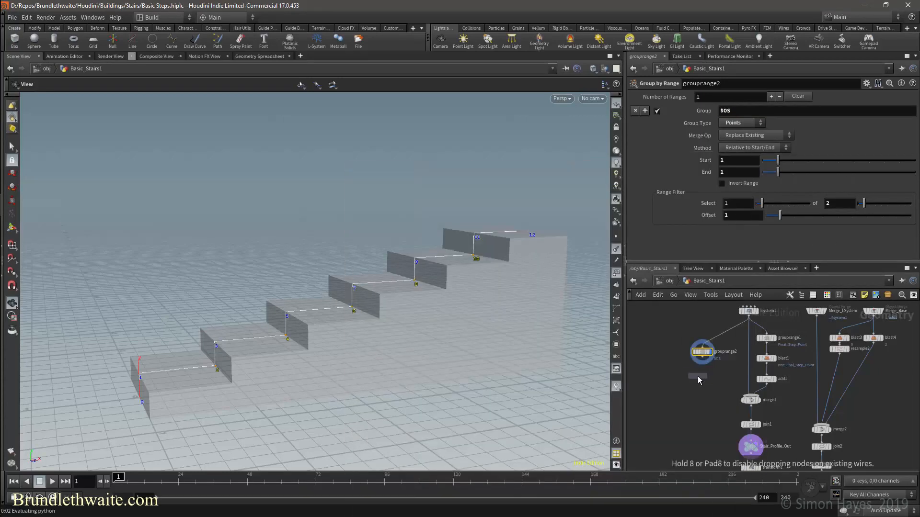
click(697, 375)
drag(698, 375, 705, 375)
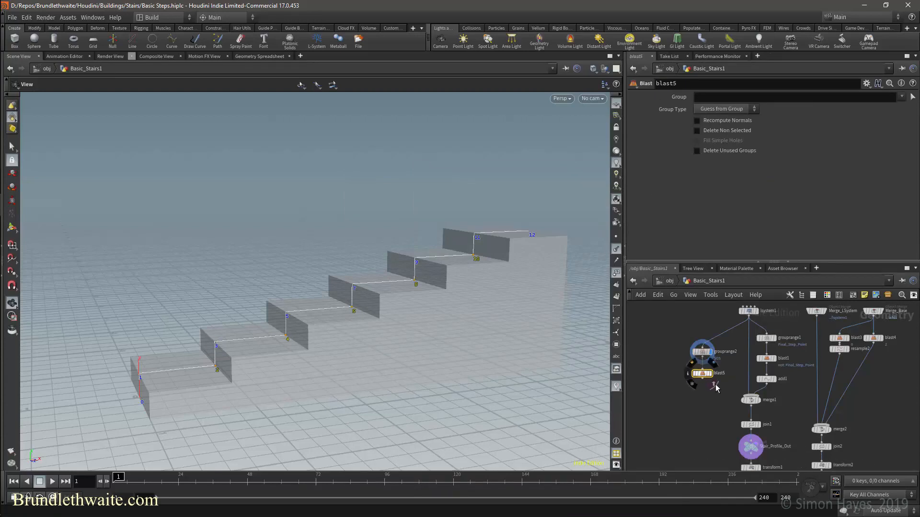
click(712, 380)
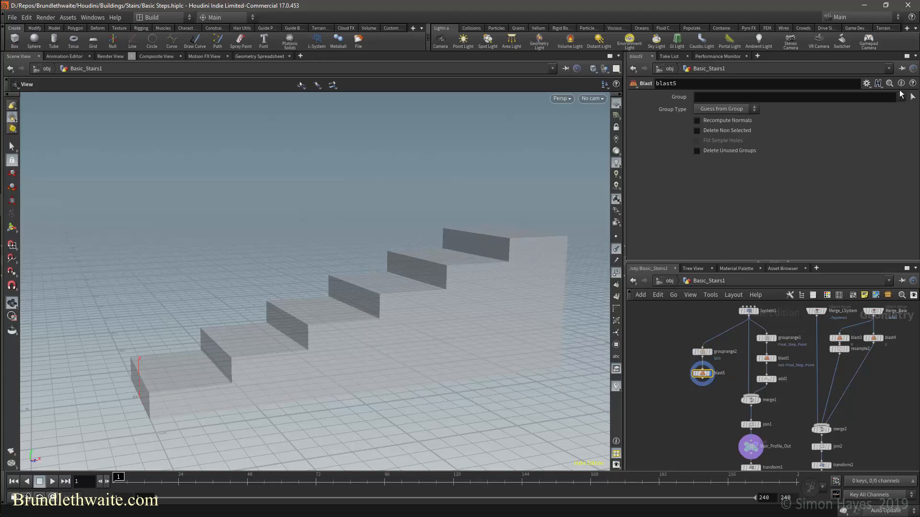
Step: Rename the new Group by Range node to Step_Inner_Corners
double_click(724, 353)
text(Step_Inner_Corners)
key(Return)
Step: Set the new Blast node's group to Step_Inner_Corners
click(901, 96)
click(885, 118)
drag(467, 227, 419, 240)
drag(308, 304, 454, 291)
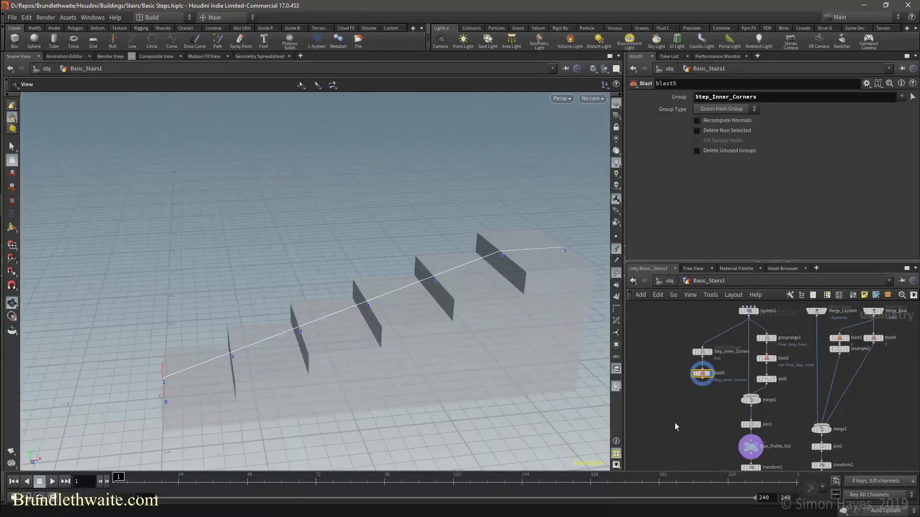
Step: Add a Null node wired below the new Blast, and shift the Step_Inner_Corners and Blast nodes away from the main branch
scroll(690, 406, down, 2)
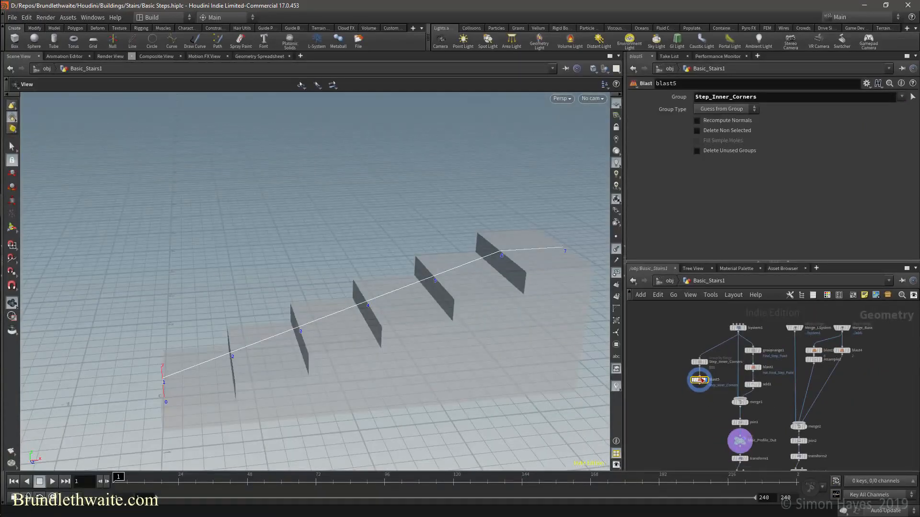
key(Tab)
text(null)
key(Return)
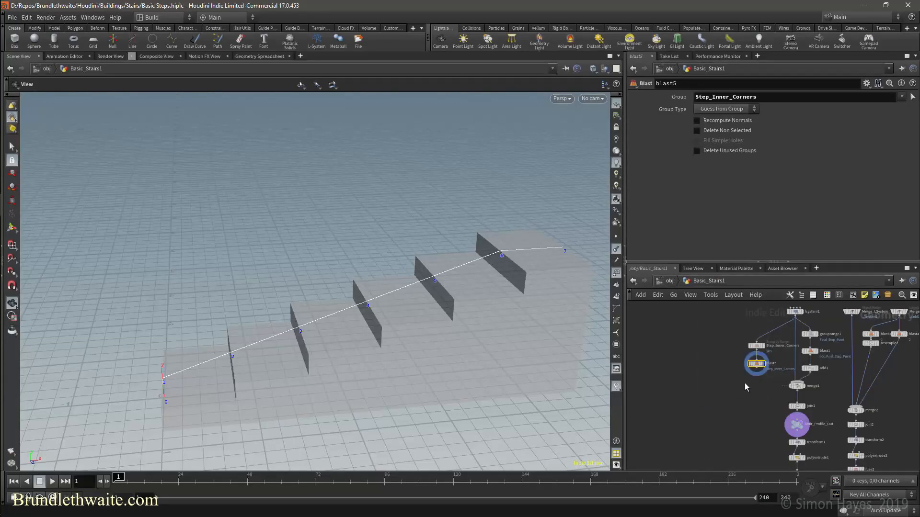
click(732, 386)
drag(760, 374, 717, 393)
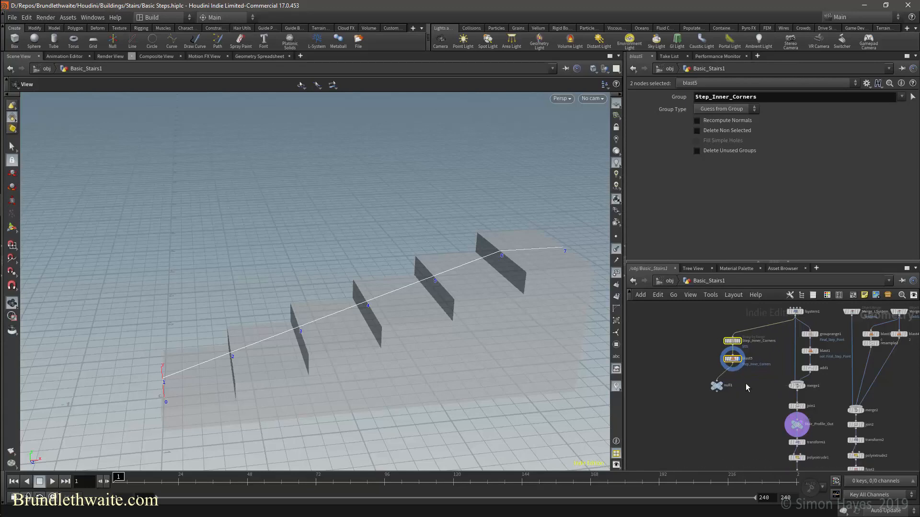
Step: Place a Merge node beside the new Null, below the Step_Inner_Corners Blast
key(Tab)
text(merge)
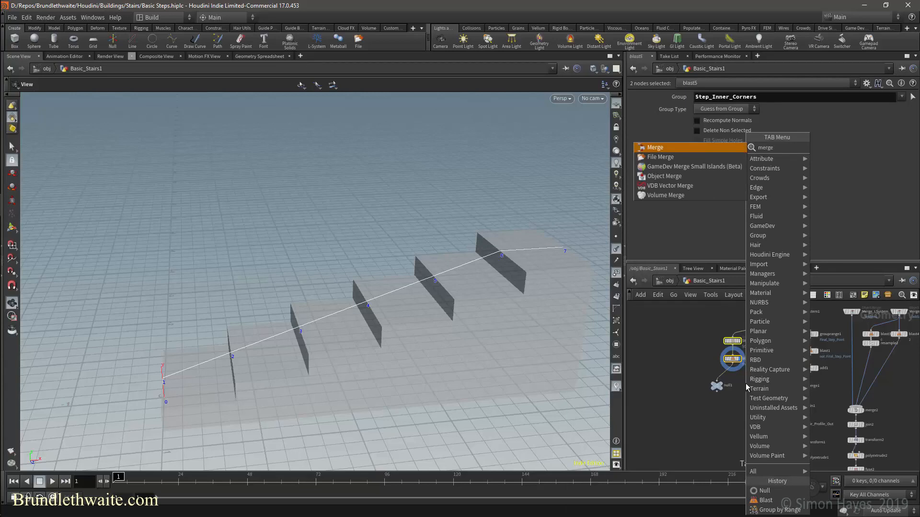
key(Return)
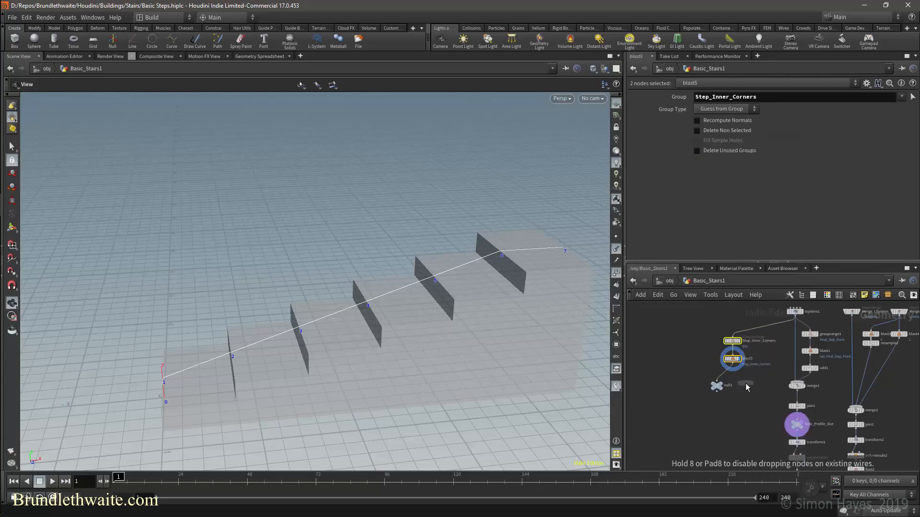
click(745, 383)
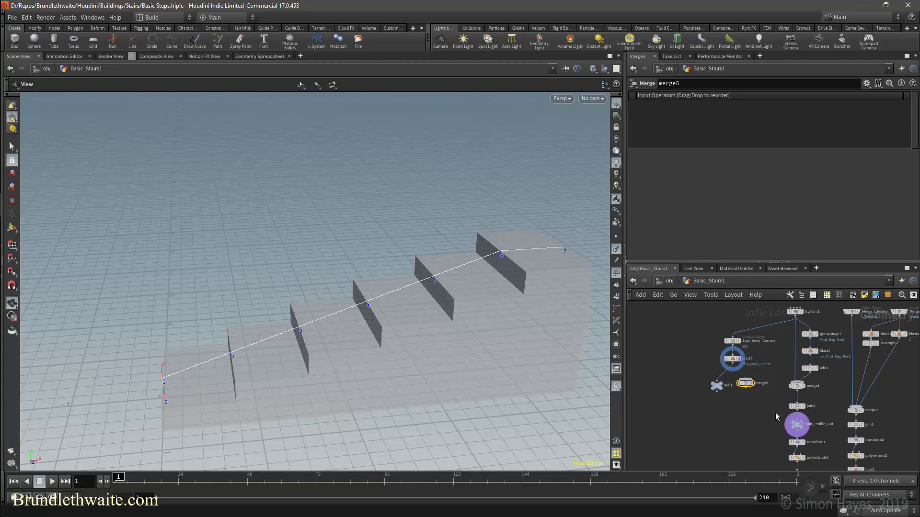
middle_drag(775, 412, 749, 425)
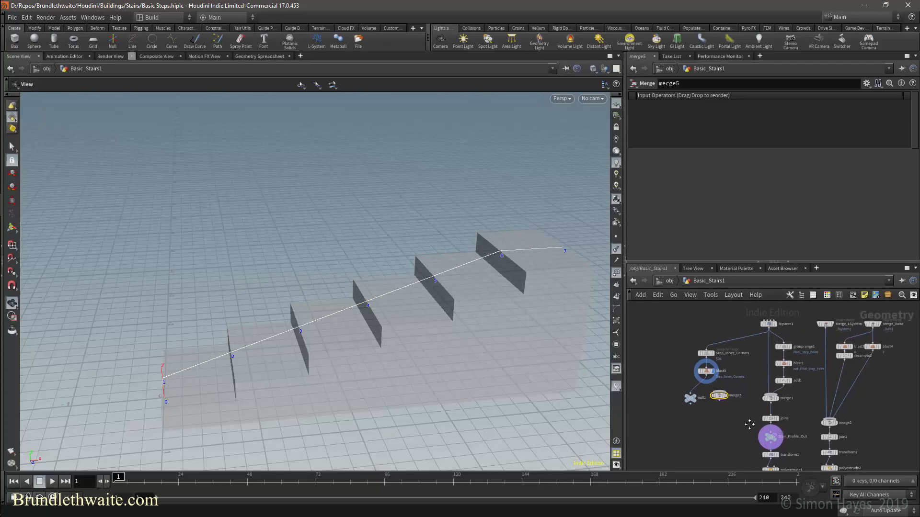
key(Tab)
text(objec)
key(Return)
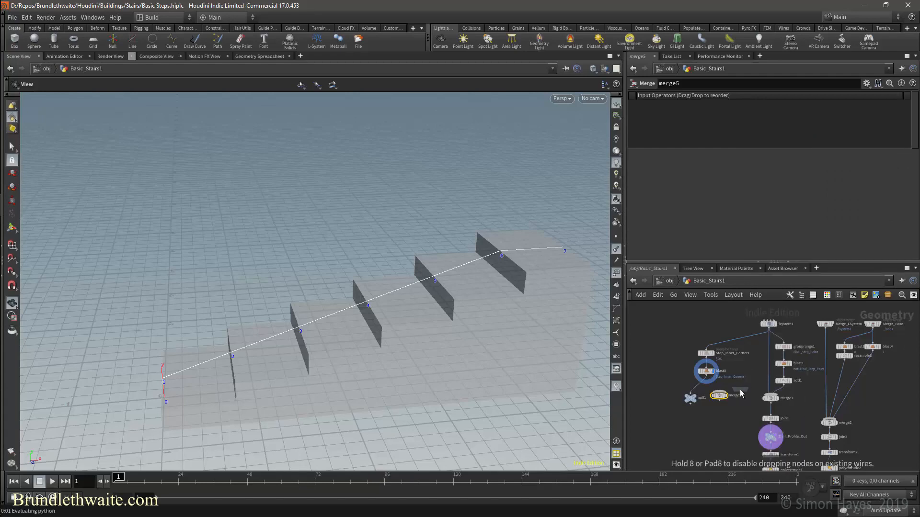
key(Escape)
Step: Place a copy of Merge_Base near the new Merge, wire it and the Step_Inner_Corners Blast into that Merge, and display the Merge
click(871, 325)
key(ctrl+c)
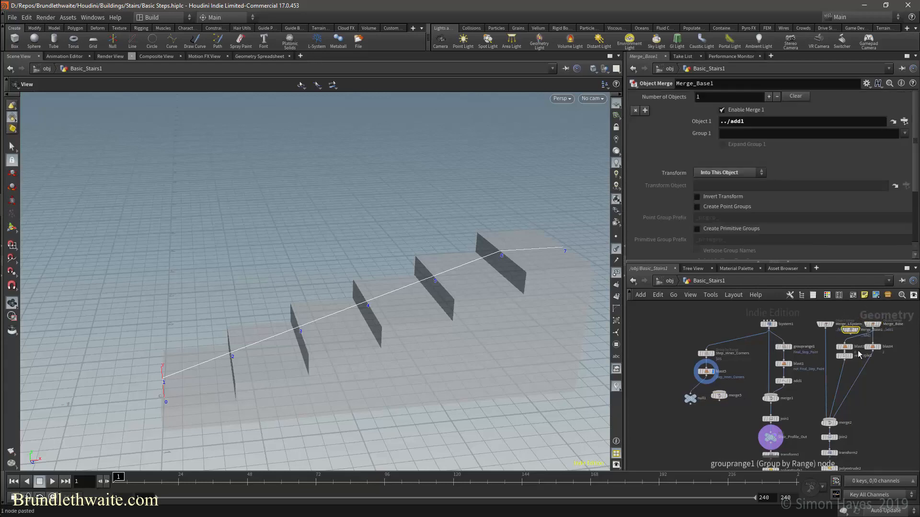
key(ctrl+v)
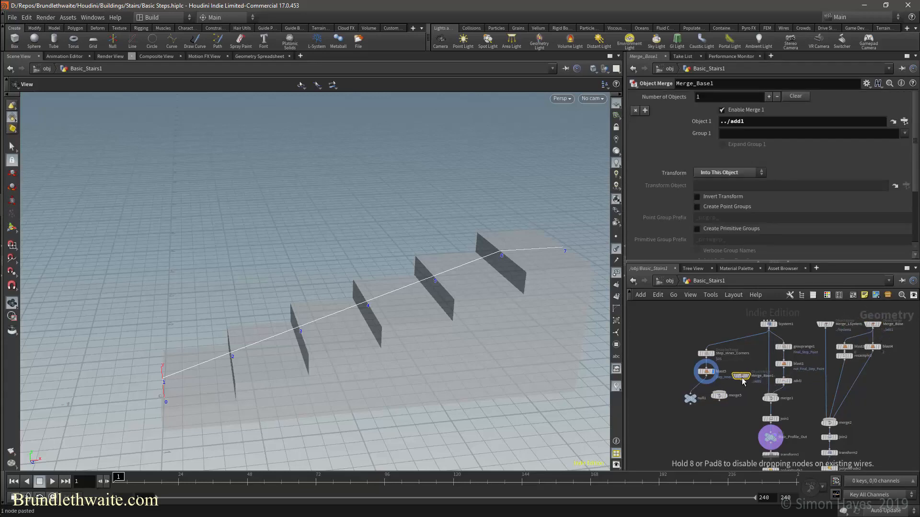
click(734, 381)
click(741, 380)
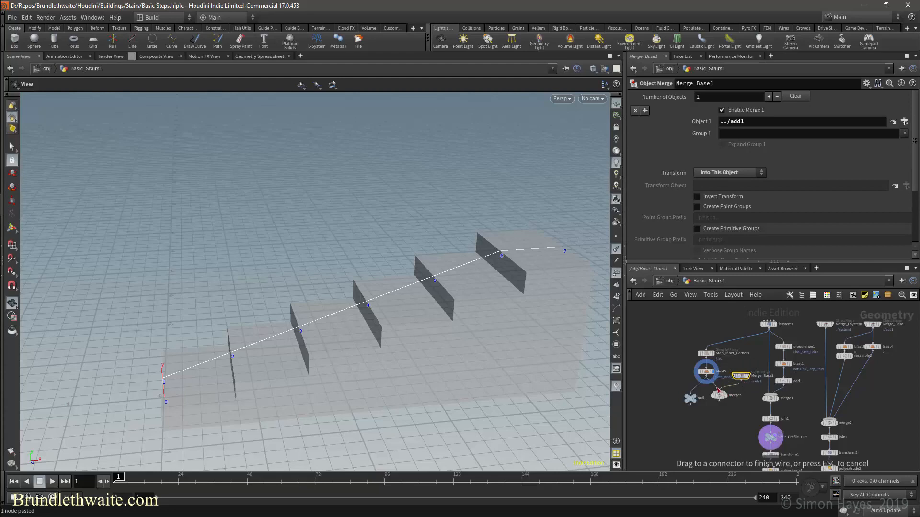
click(721, 395)
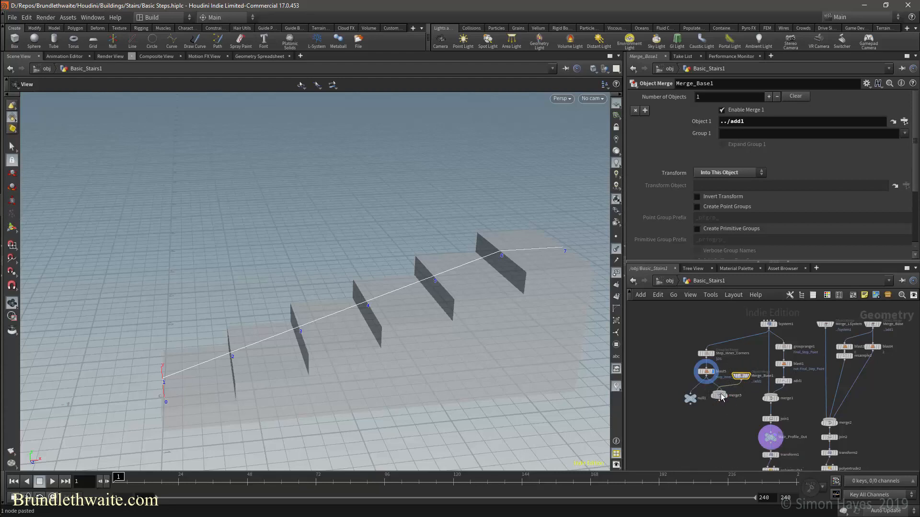
click(720, 396)
click(632, 111)
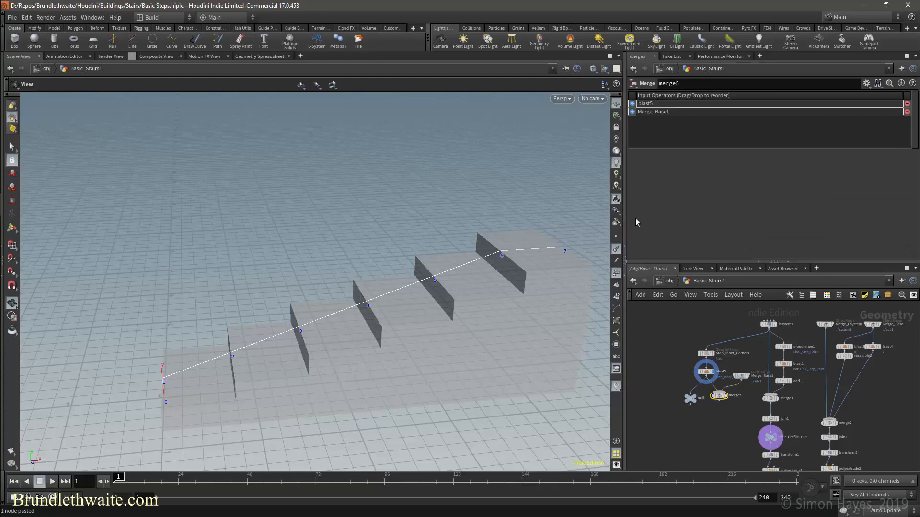
click(726, 396)
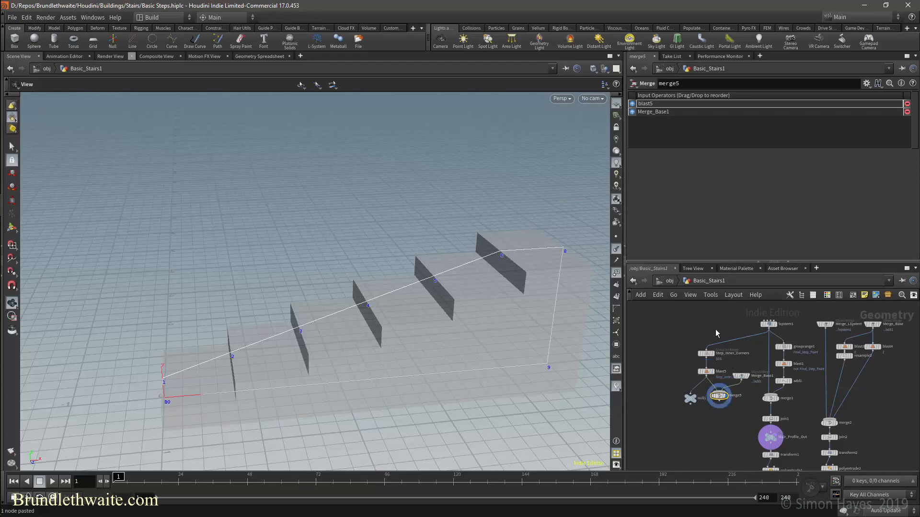
Step: Shift the inner-corner branch farther from the main network and feed Step_Inner_Corners from a copy of the Merge_LSystem node
drag(762, 335, 685, 413)
scroll(701, 432, down, 2)
drag(742, 390, 712, 389)
click(711, 389)
scroll(709, 413, up, 3)
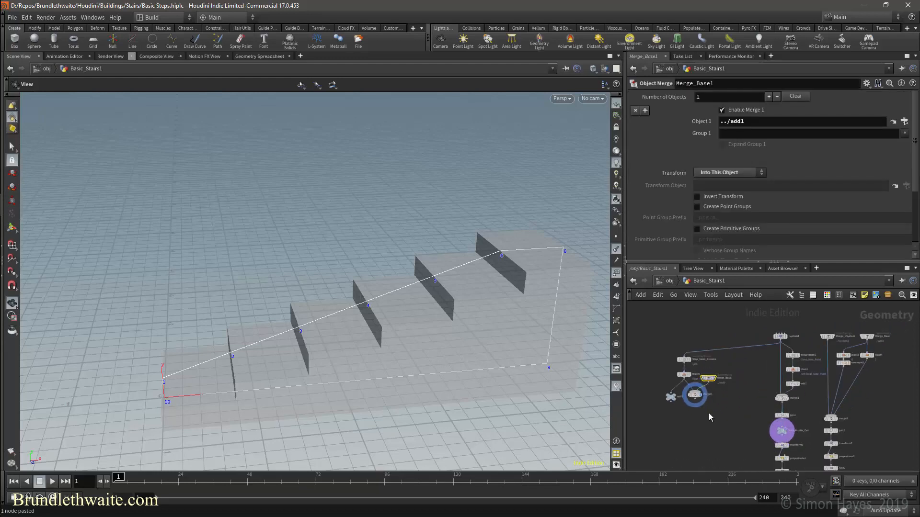
click(851, 322)
alt+drag(851, 321, 678, 328)
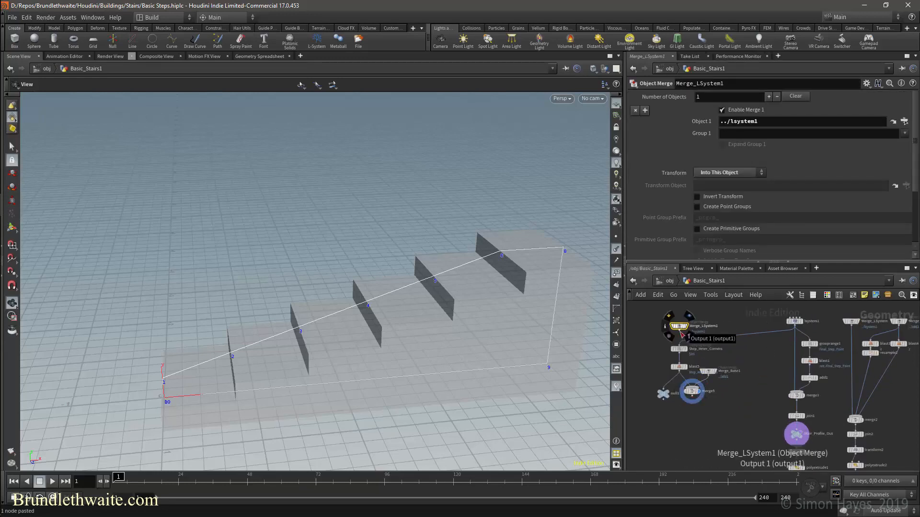
Step: Add a Null below the new branch's Merge and name it Side_Profile
drag(694, 421, 703, 415)
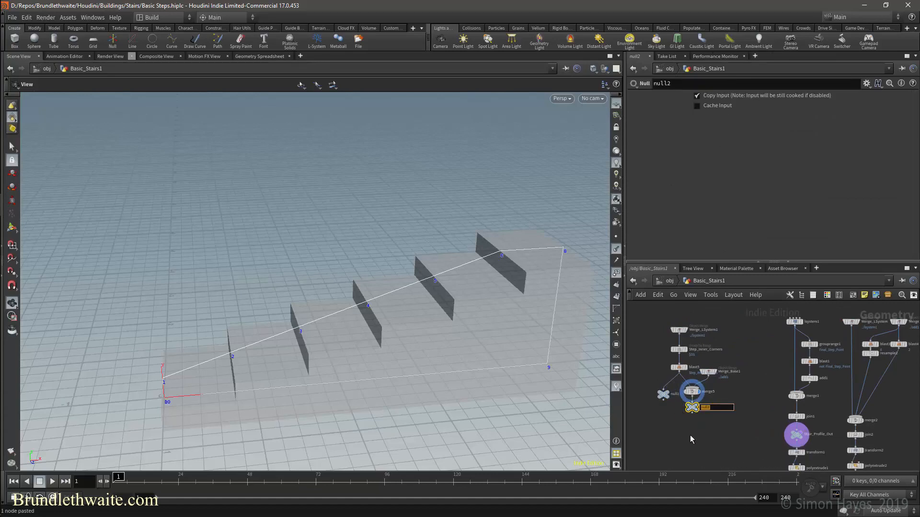
text(Side_Profile)
key(Return)
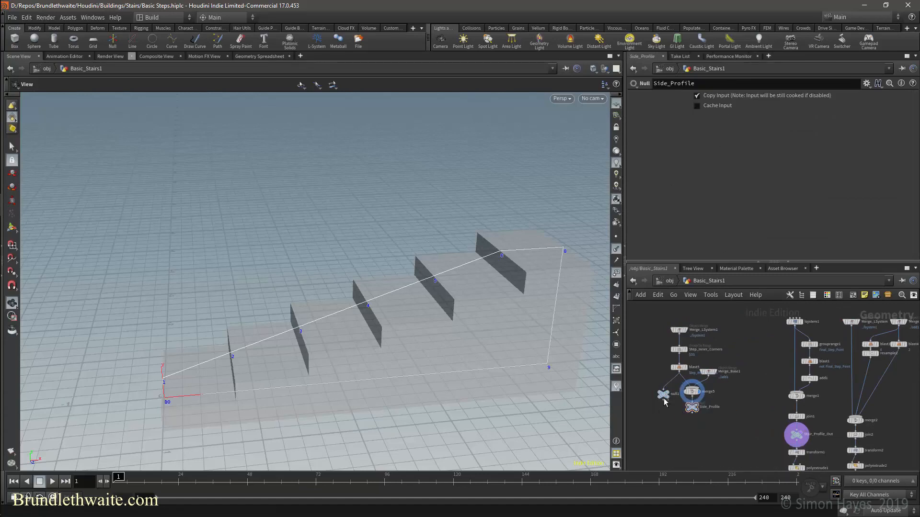
Step: Rename the Null below the Step_Inner_Corners Blast to Simplified_Curve, and display Side_Profile in the viewport
drag(663, 393, 660, 407)
double_click(673, 407)
text(Simplified_Curve)
key(Return)
click(669, 408)
click(697, 412)
drag(589, 232, 154, 441)
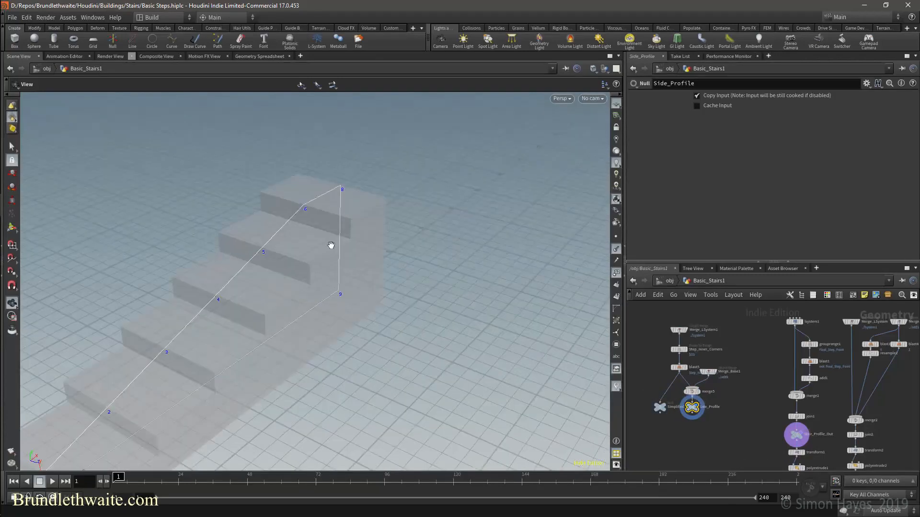
Step: Move the branch fed by the original Merge_LSystem and Merge_Base nodes farther away from the main stair branch
scroll(903, 396, down, 5)
middle_drag(898, 394, 865, 363)
drag(841, 423, 878, 434)
scroll(841, 402, up, 6)
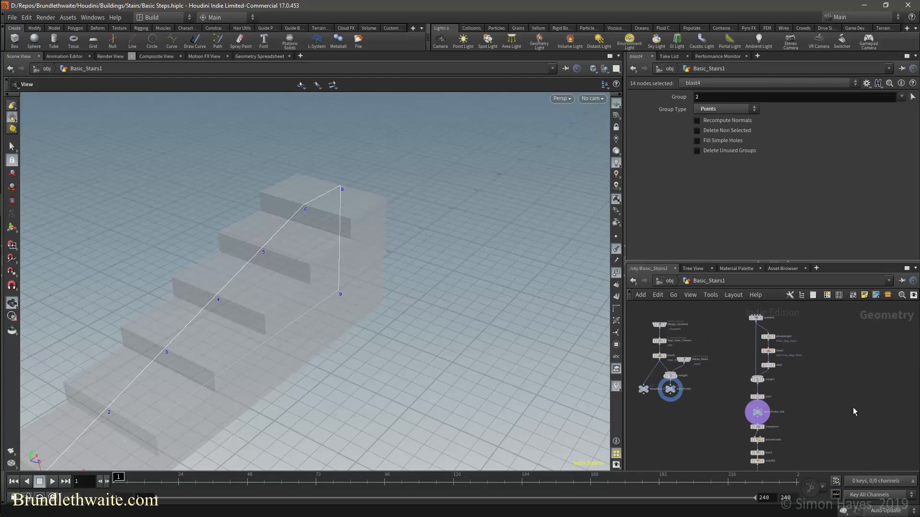
Step: Examine the parameters of transform1 and polyextrude1 below Stair_Profile_Out
scroll(853, 411, down, 4)
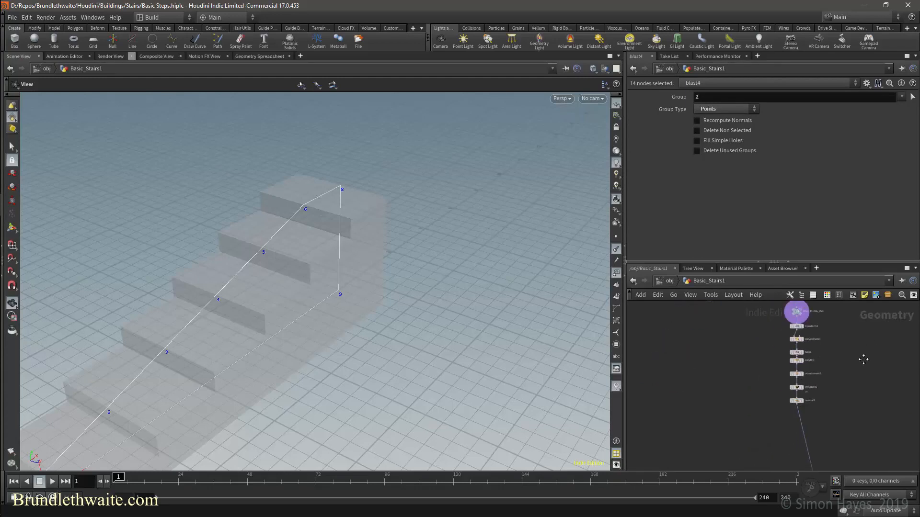
middle_drag(868, 339, 860, 368)
click(790, 358)
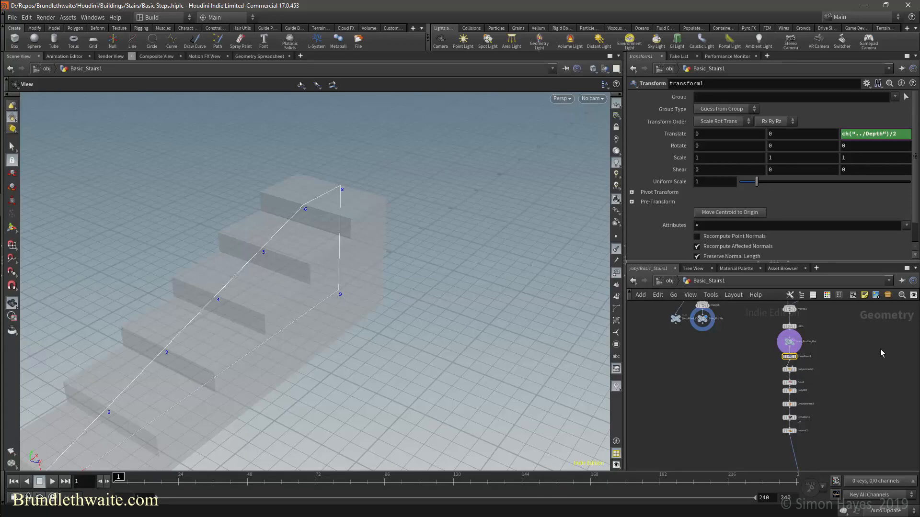
scroll(855, 382, up, 3)
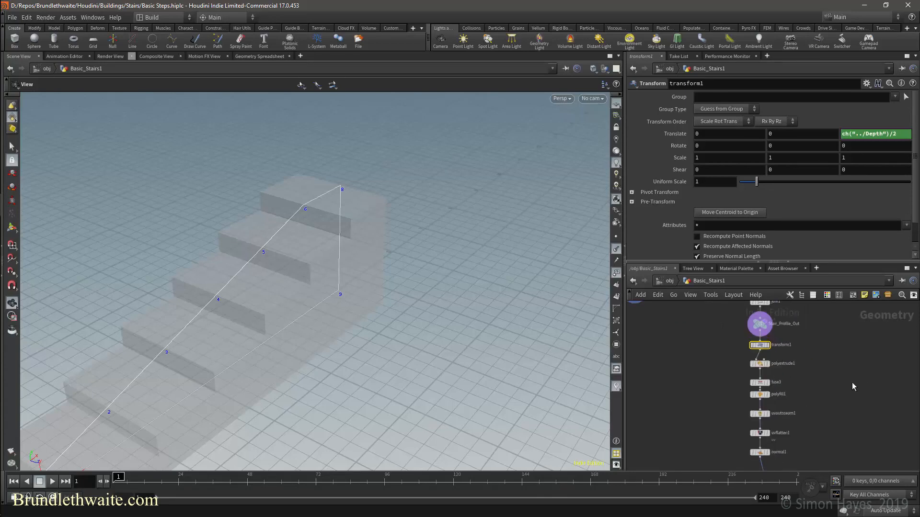
click(760, 364)
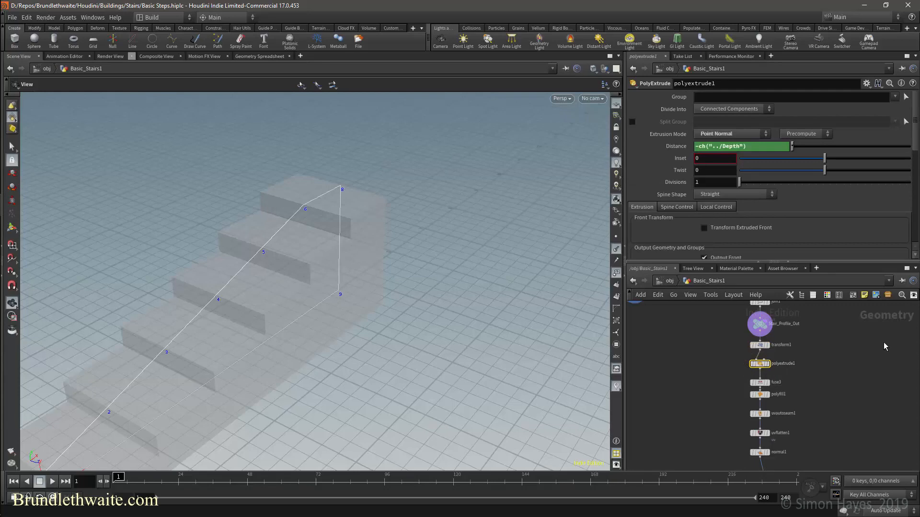
scroll(870, 346, down, 3)
scroll(870, 346, up, 3)
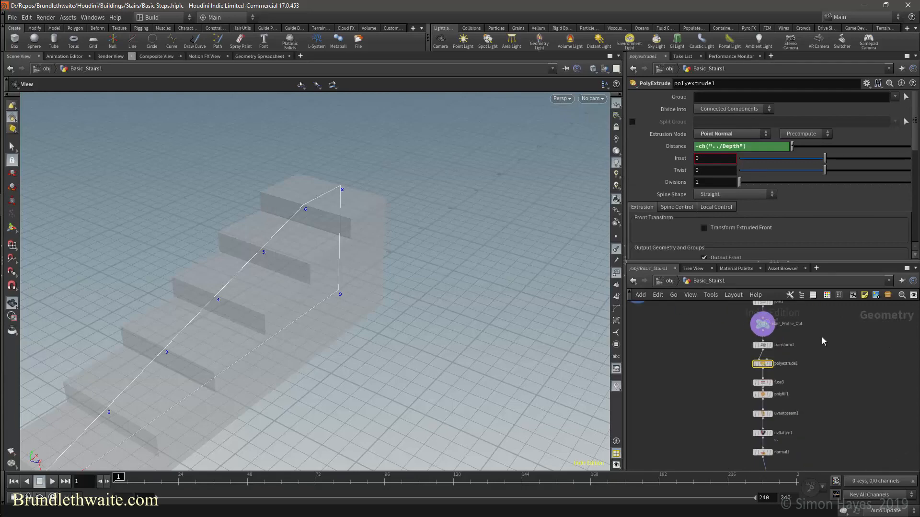
Step: Add an Object Merge beside transform1 that pulls in Side_Profile, with its transform set to Into This Object
key(Tab)
text(ob)
key(Return)
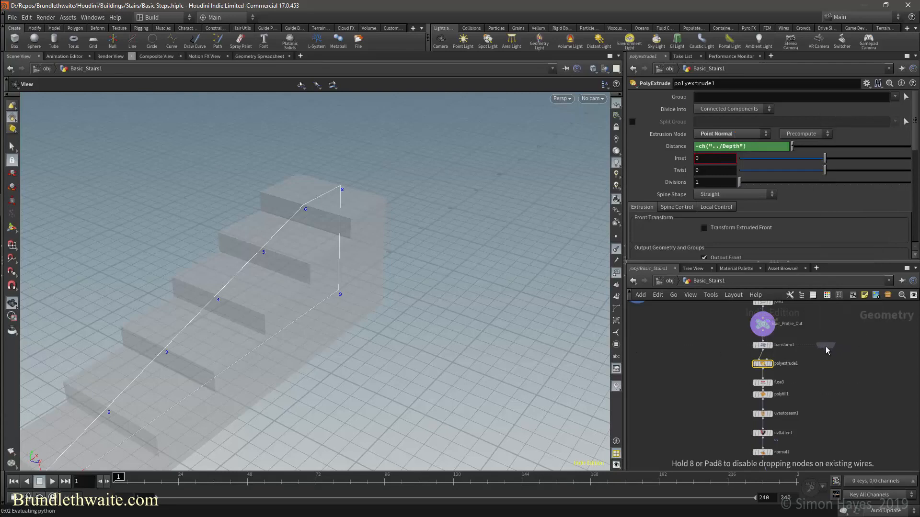
click(835, 351)
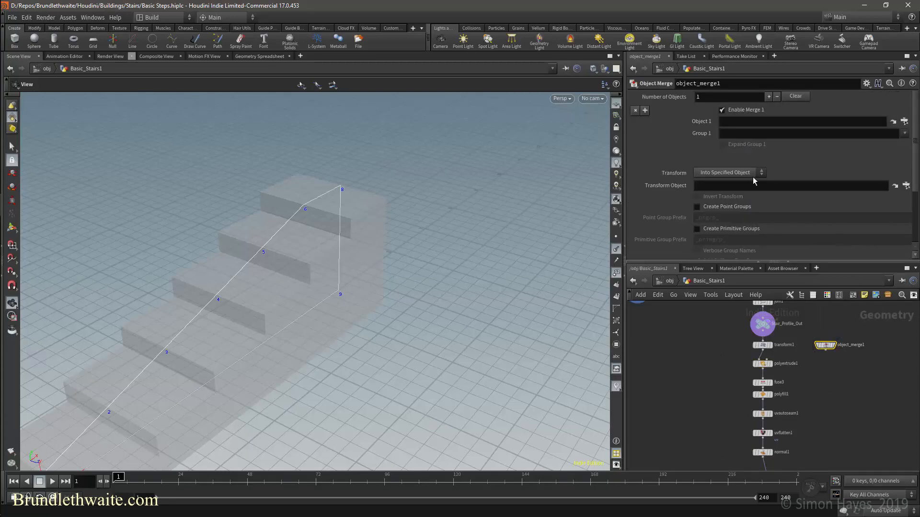
click(747, 174)
click(716, 174)
click(894, 120)
scroll(872, 94, up, 3)
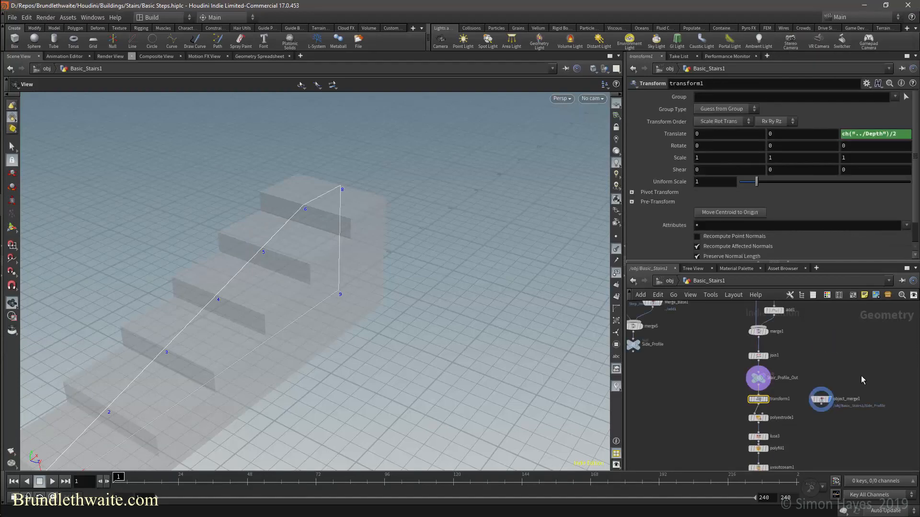
Step: Add a Transform node below the Side_Profile Object Merge and display it
middle_drag(851, 376, 852, 327)
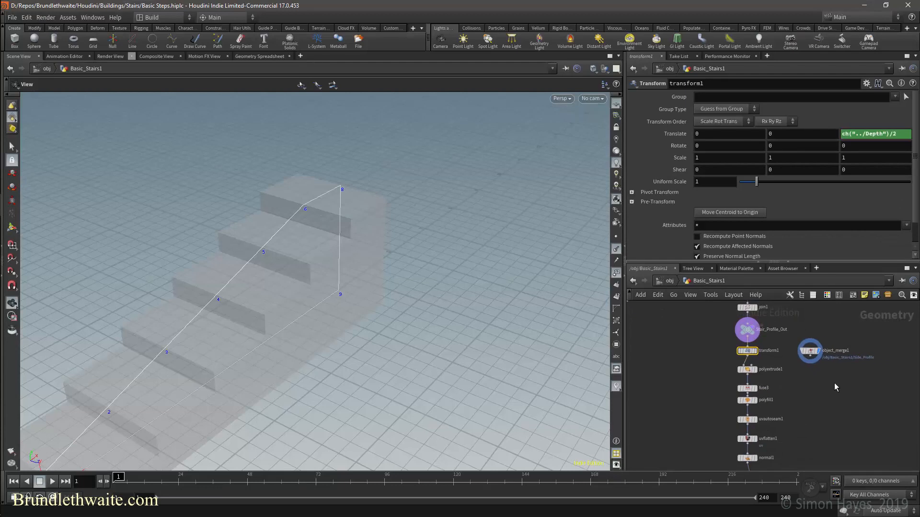
key(Tab)
text(trang)
key(BackSpace)
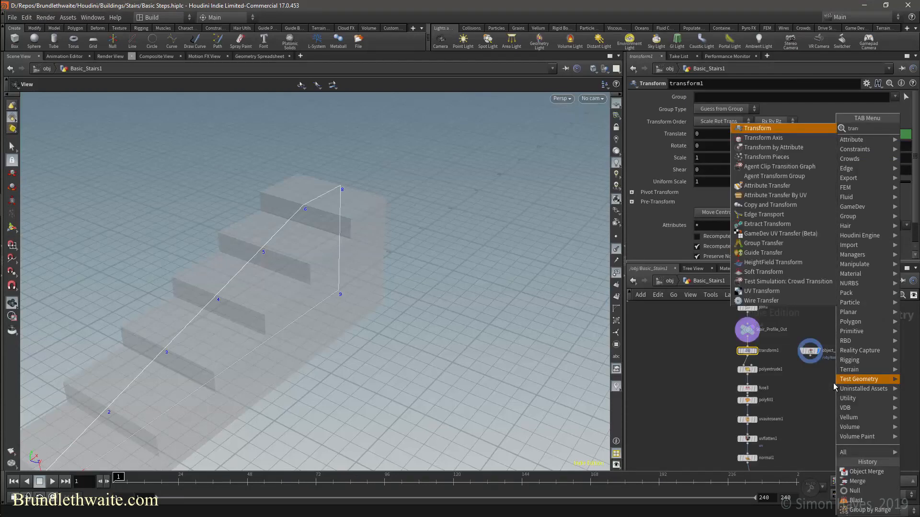
key(Return)
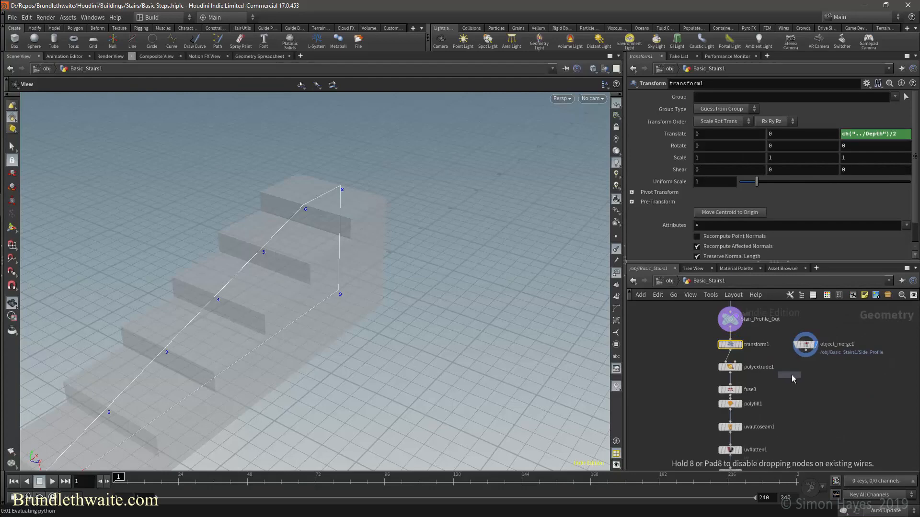
click(805, 368)
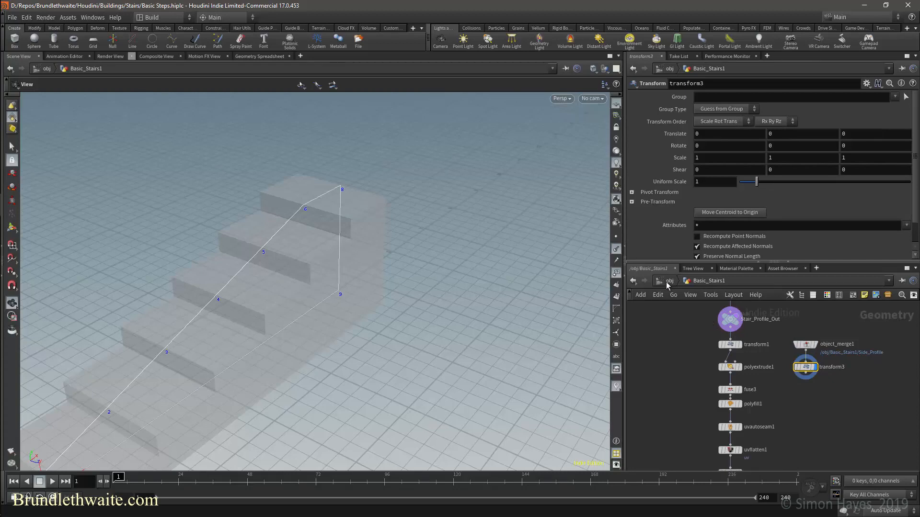
Step: Open the Basic_Stairs1 parameters in a floating window and place it over the viewport beside the stairs
right_click(697, 281)
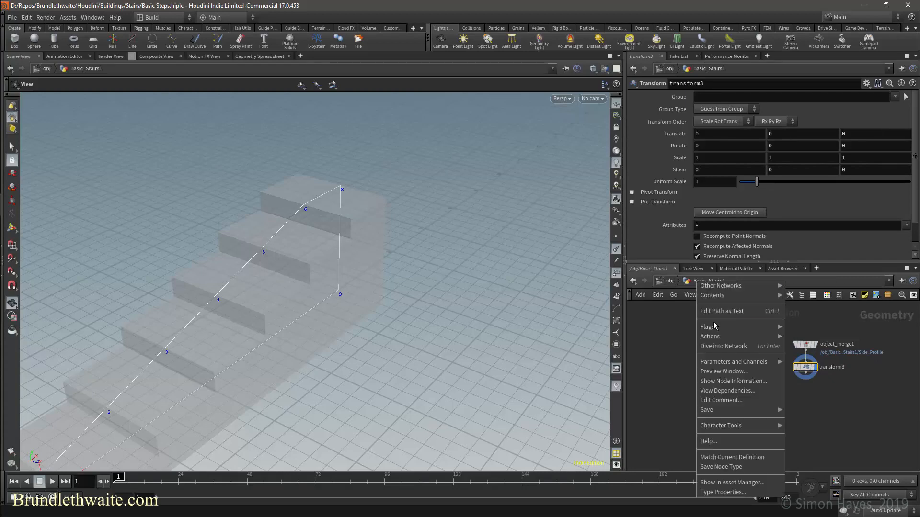
mouse_move(719, 328)
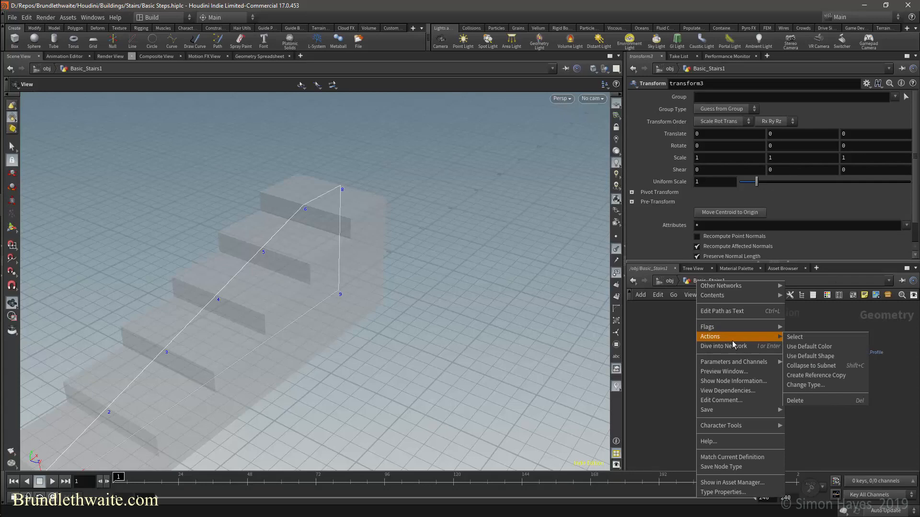
mouse_move(751, 362)
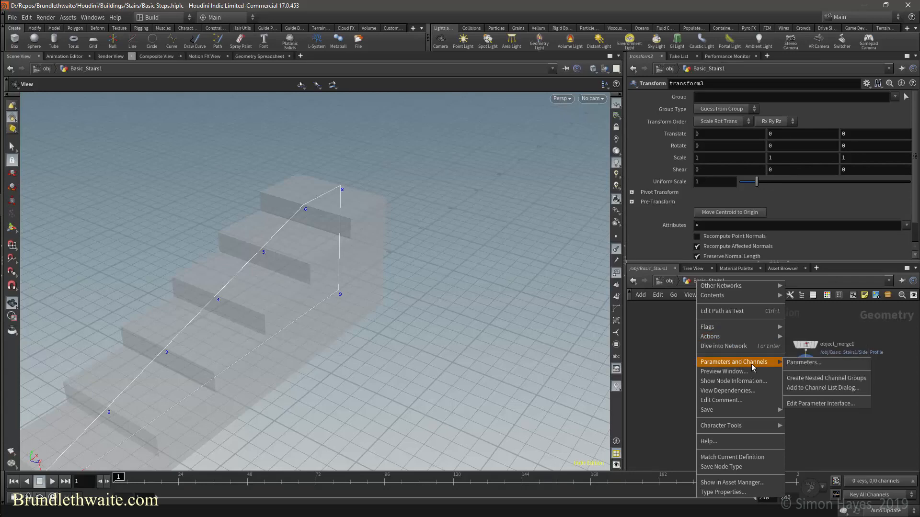
click(808, 364)
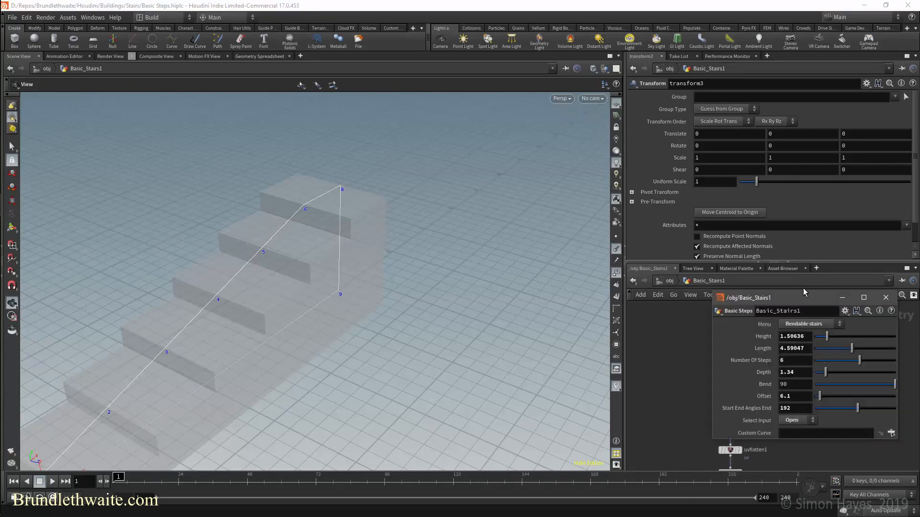
drag(794, 303, 477, 179)
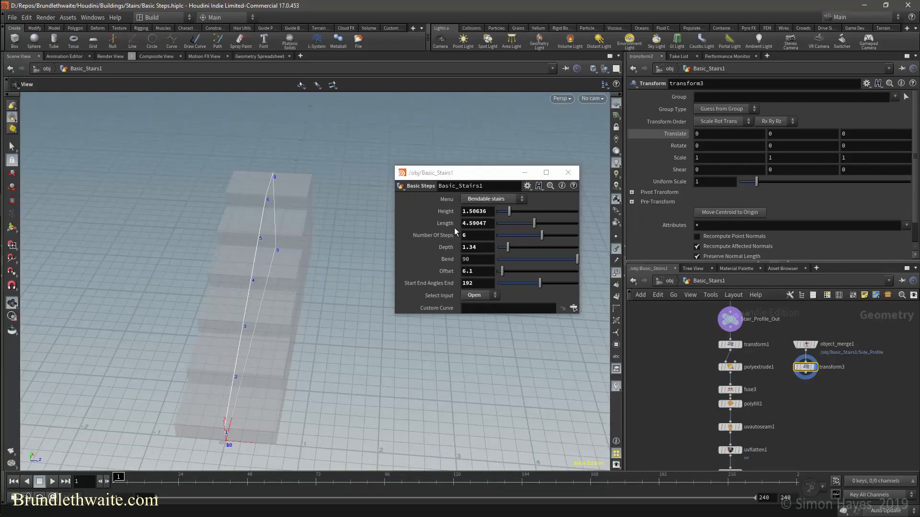
Step: Set the new Transform's Z translation to a relative reference to the Depth parameter divided by two, ch("../Depth")/2
drag(453, 248, 853, 138)
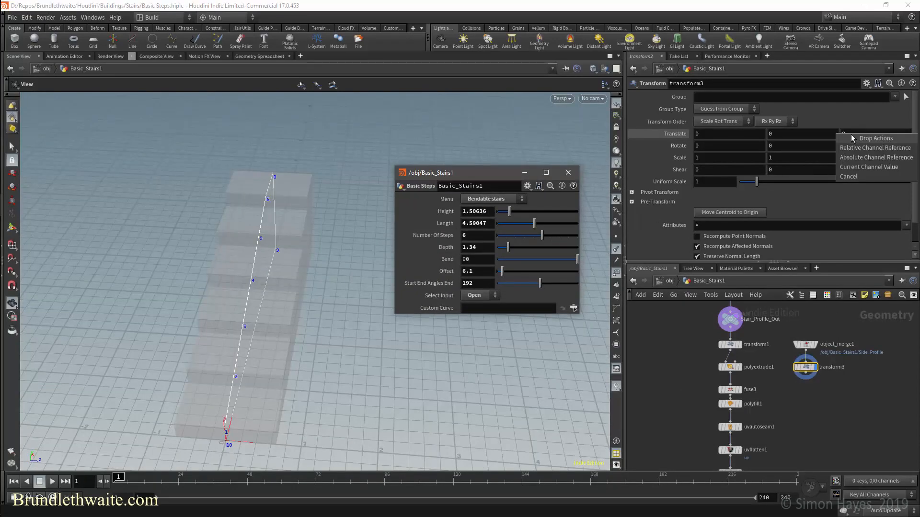
click(852, 149)
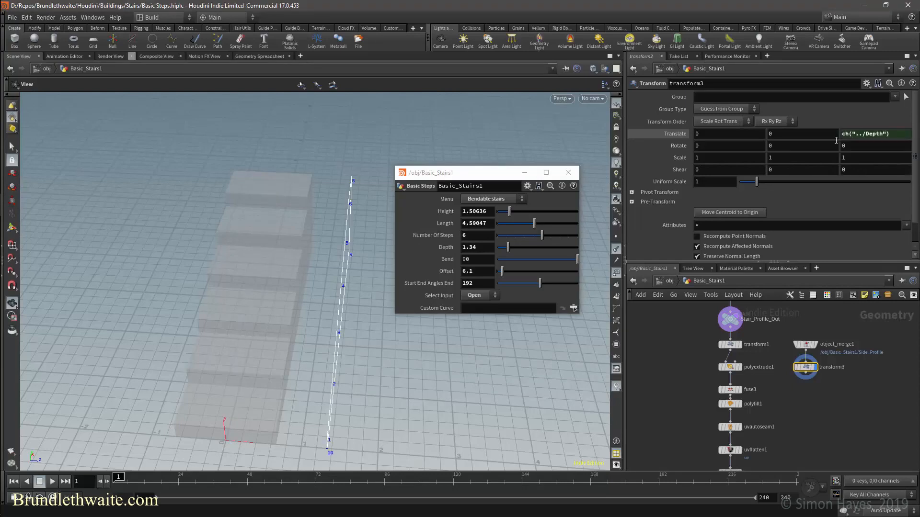
click(842, 134)
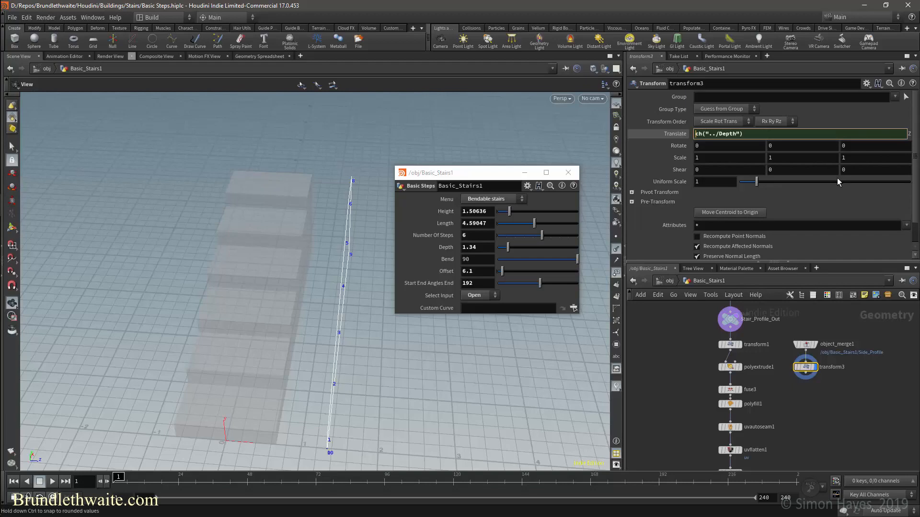
text(/2)
key(Return)
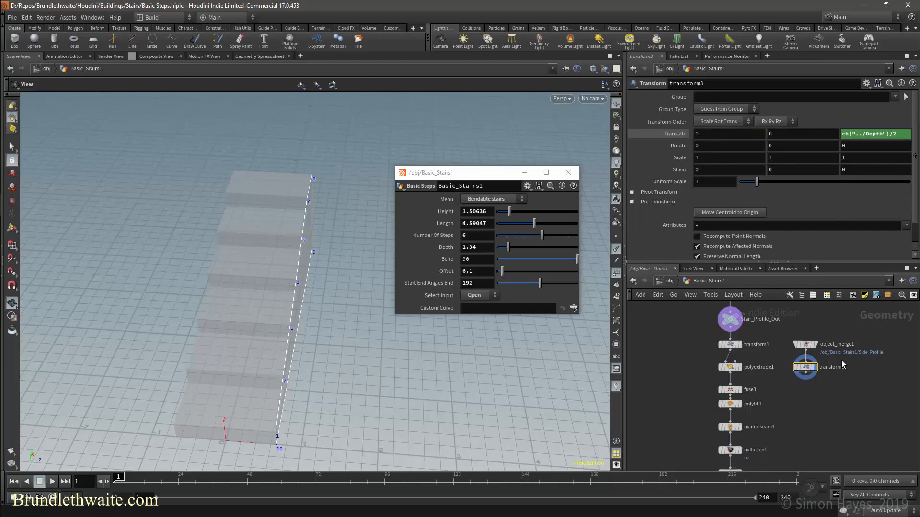
Step: Duplicate the Side_Profile Transform under the same Object Merge and arrange the two Transform nodes side by side
key(ctrl+v)
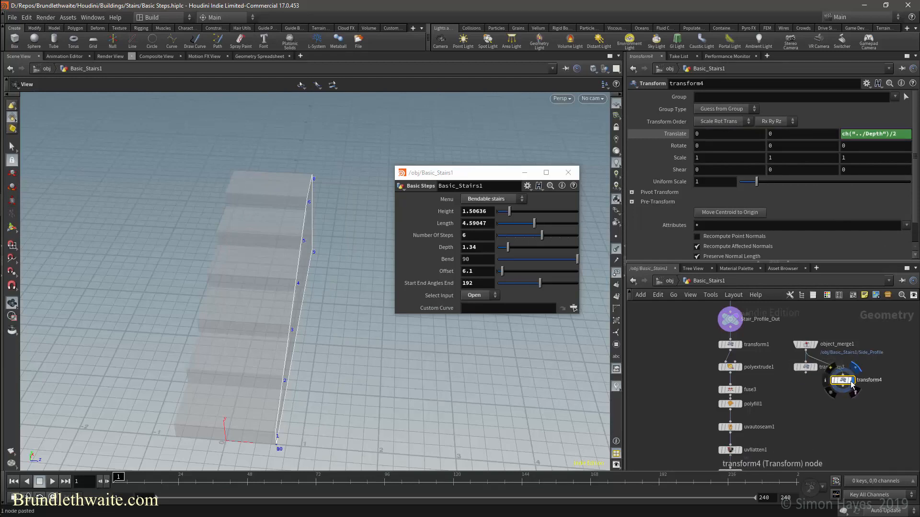
mouse_move(806, 367)
mouse_down()
mouse_move(847, 367)
mouse_move(831, 376)
mouse_move(794, 368)
mouse_up()
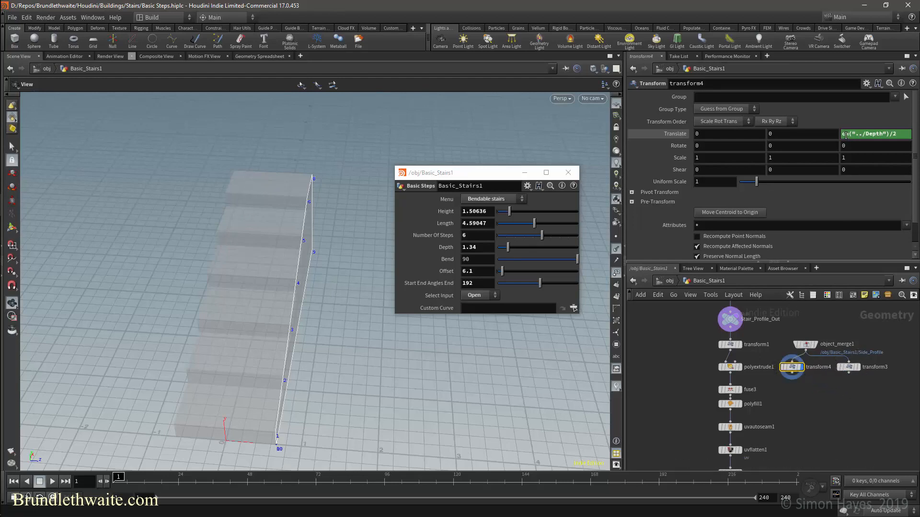
Step: Set the duplicated Transform's Z translation to -ch("../Depth")/2 and lower the two Transform nodes to line up beneath the Object Merge
click(846, 135)
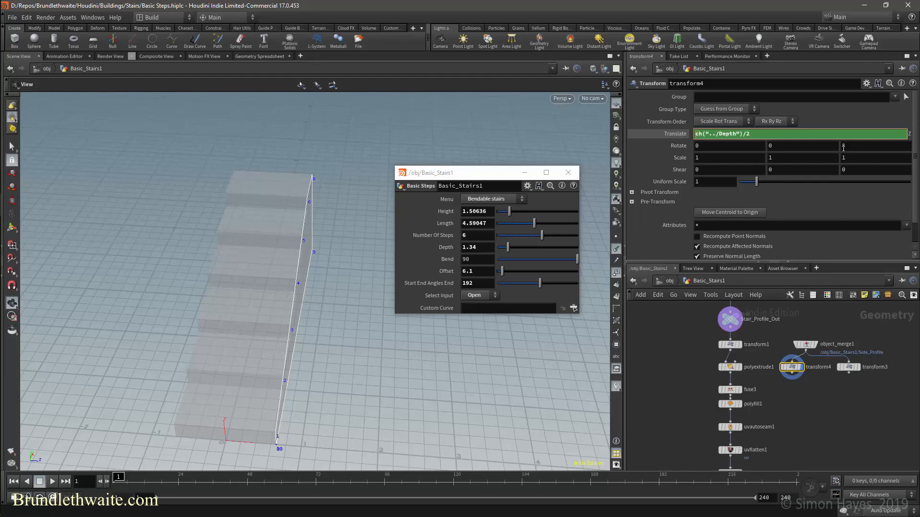
text(-)
key(Return)
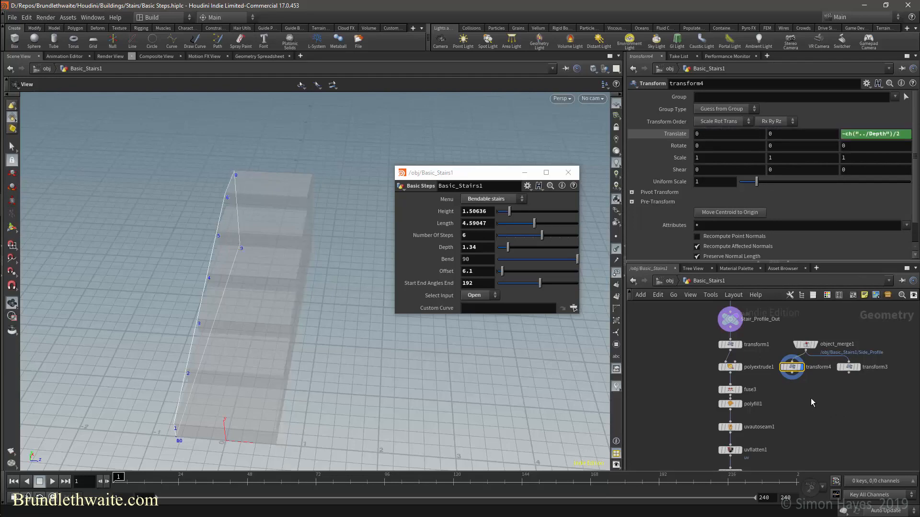
mouse_move(846, 371)
mouse_down()
mouse_move(791, 384)
mouse_move(838, 386)
mouse_up()
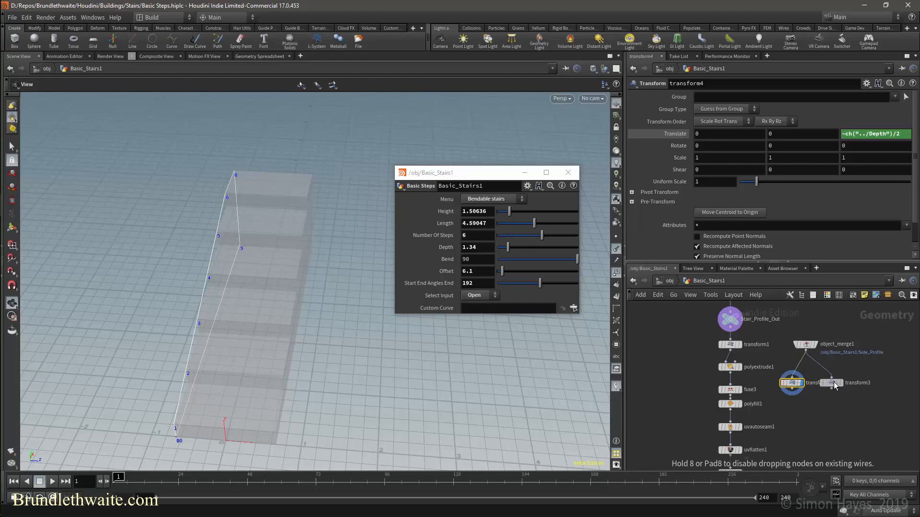
Step: Add a PolyExtrude node below the Transform with the negative offset and wire it to that Transform
key(Tab)
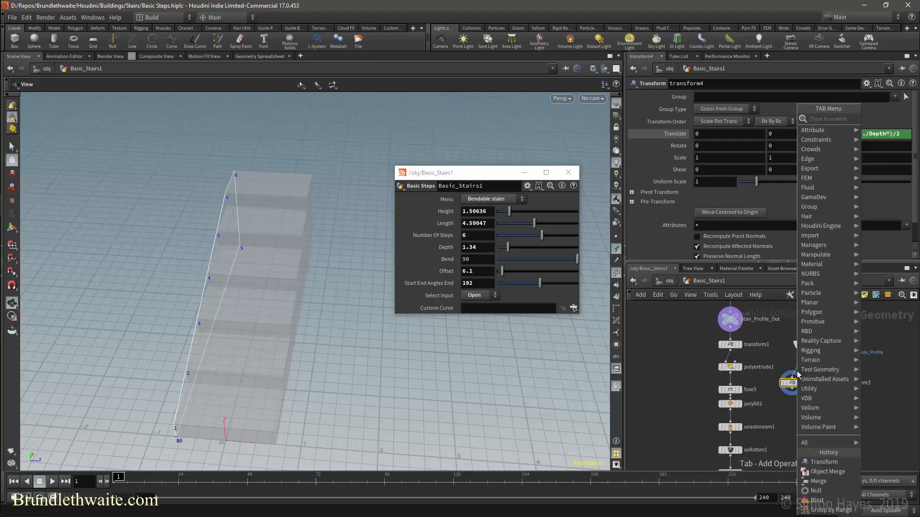
text(pol)
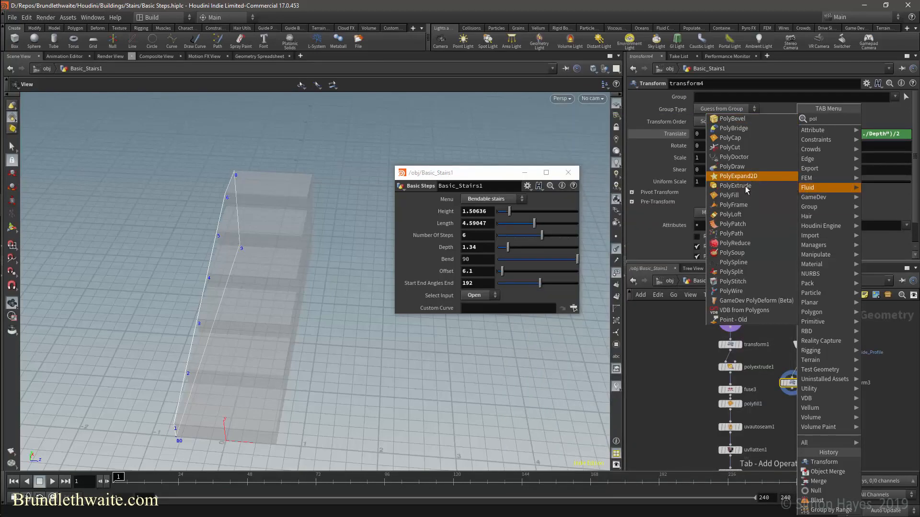
click(738, 185)
click(795, 398)
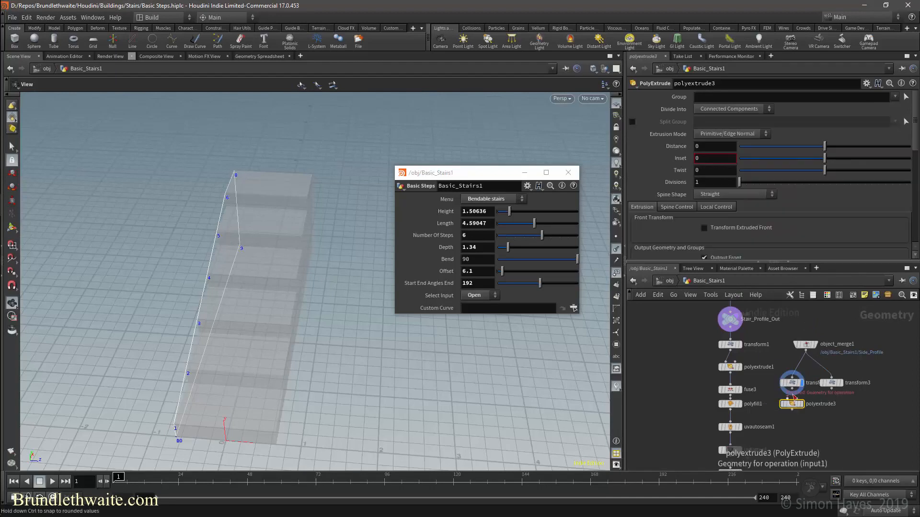
click(788, 401)
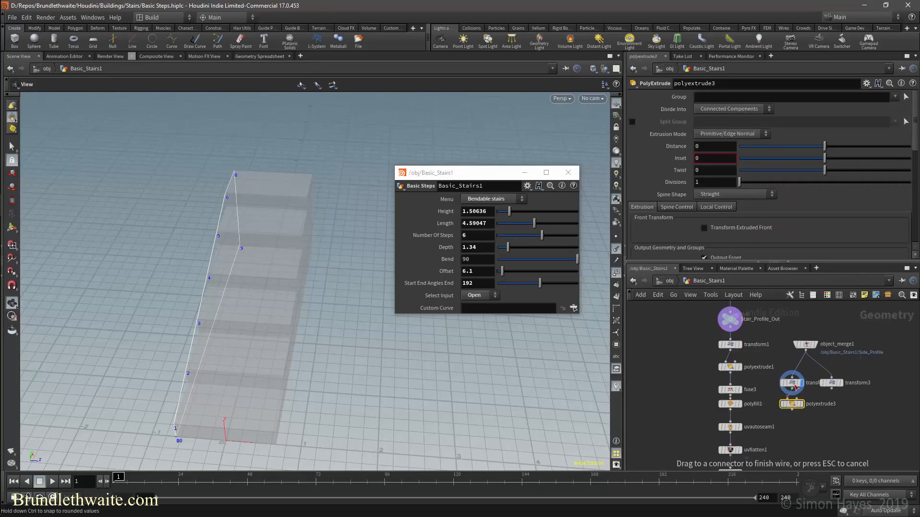
click(793, 389)
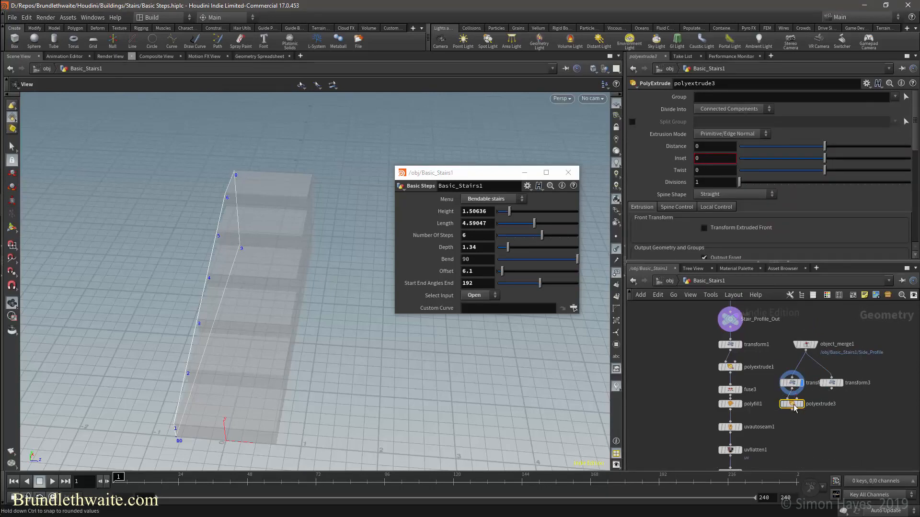
Step: Duplicate the PolyExtrude, wire the copy beneath the other Transform, display it and select both PolyExtrude nodes
key(ctrl+c)
key(ctrl+v)
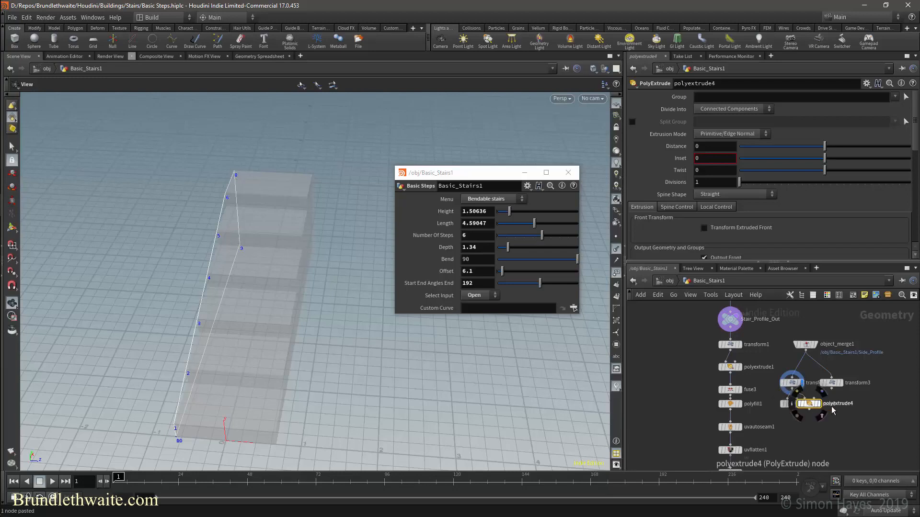
drag(826, 408, 848, 408)
click(835, 393)
click(824, 403)
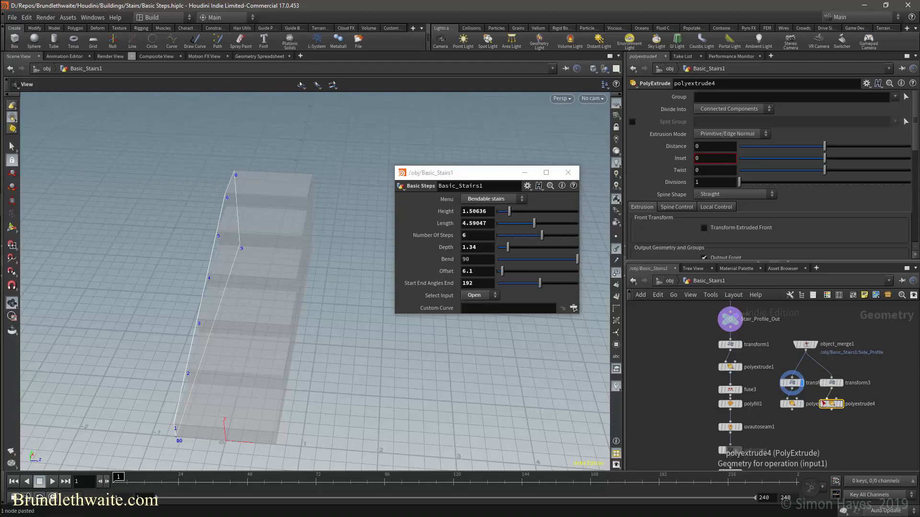
click(842, 404)
shift+click(791, 403)
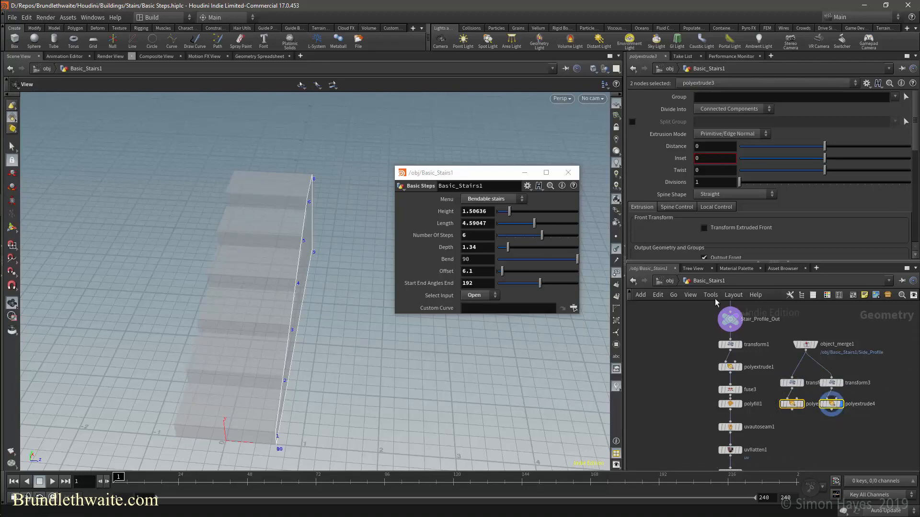
Step: Open the Basic_Stairs1 operator type properties and add a parameter folder labelled Stair Sides after Custom Curve
right_click(705, 282)
click(745, 493)
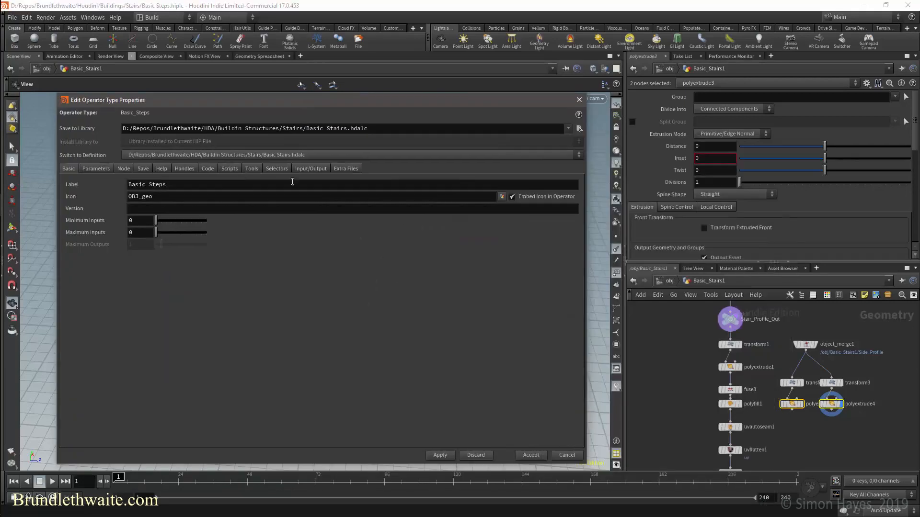
click(96, 168)
drag(94, 337, 311, 304)
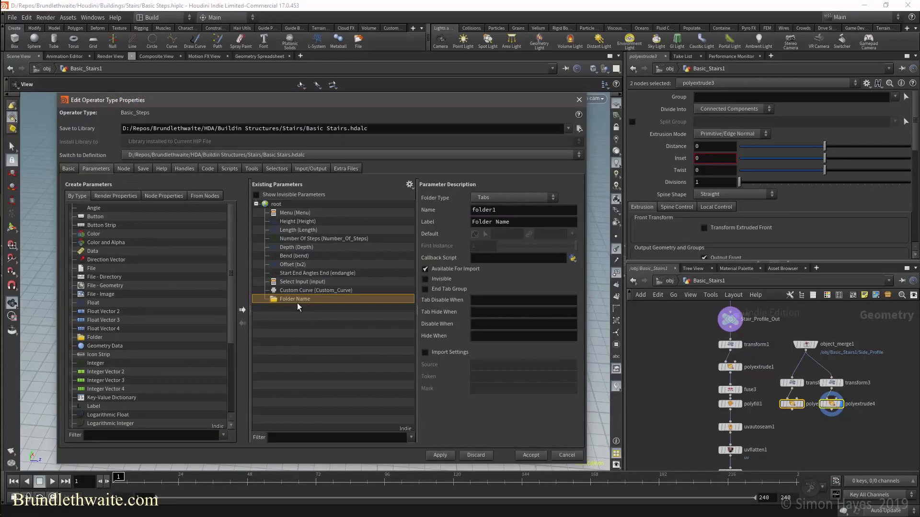
text(Stair Sides)
key(Return)
Step: Add a Switch node in the empty network area below the two PolyExtrude nodes
right_click(827, 458)
key(Escape)
key(c)
key(h)
scroll(761, 396, up, 3)
mouse_move(762, 396)
right_down()
mouse_move(776, 420)
mouse_move(777, 403)
right_up()
key(c)
key(Tab)
text(swi)
key(Return)
click(747, 431)
Step: Promote the new Switch's Select Input into the Stair Sides folder and change its type to Ordered Menu
drag(671, 96, 293, 298)
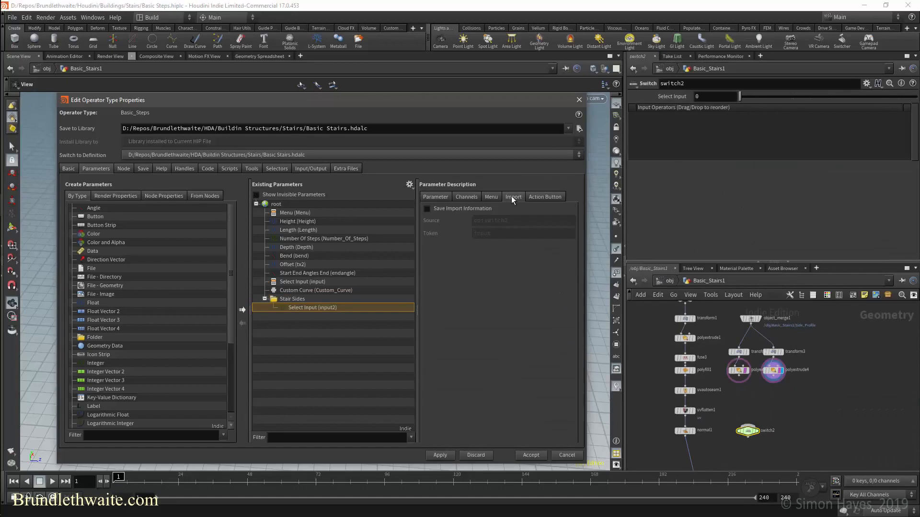
click(491, 197)
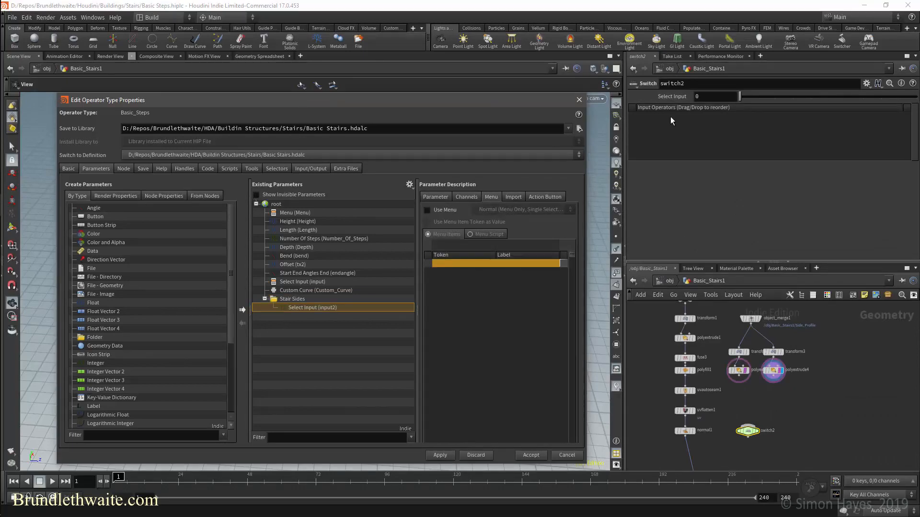
click(438, 197)
click(496, 235)
click(499, 462)
Step: Define the promoted Select Input's menu items as 0 Left, 1 Right and 2 Both, and apply them
click(492, 197)
click(466, 247)
text(0)
click(541, 244)
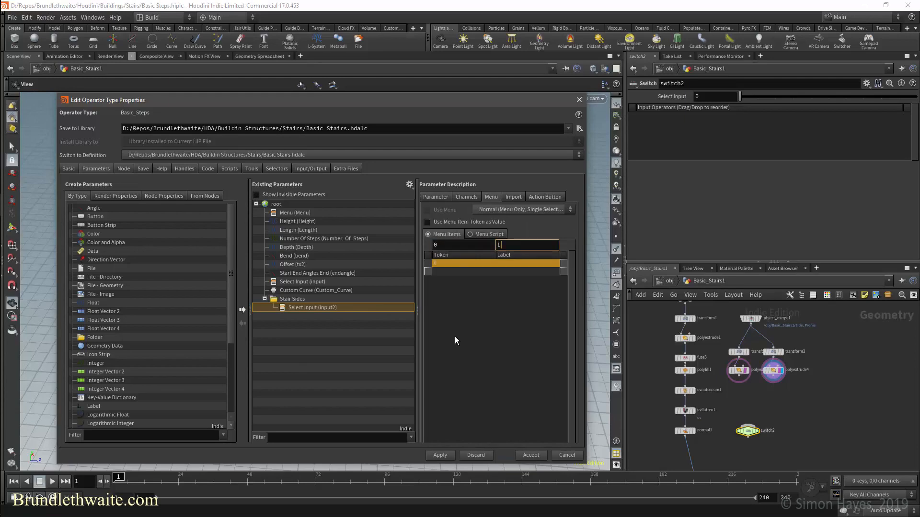
text(Left)
key(Return)
text(1)
click(541, 244)
text(Right)
key(Return)
text(2)
key(Tab)
text(Both)
key(Return)
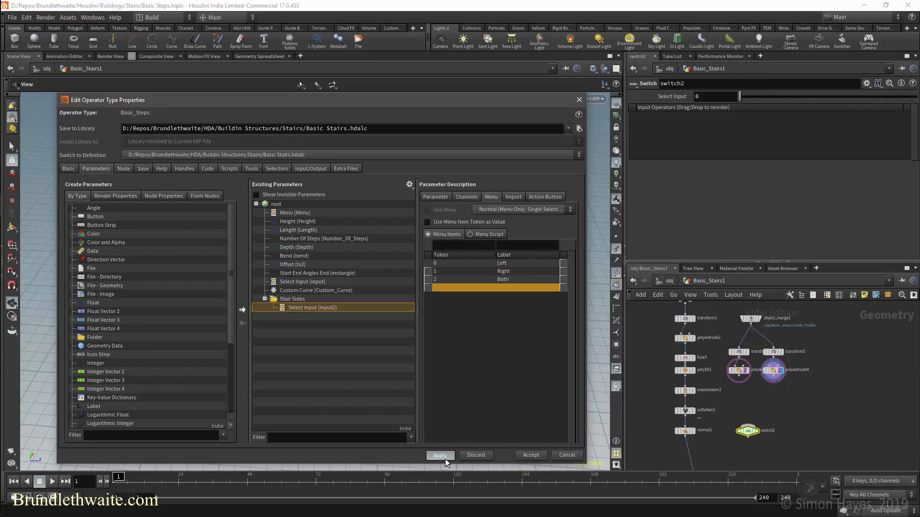
Step: Add two Float parameters to the Stair Sides folder and label them Depth and Scale
right_click(298, 300)
click(295, 299)
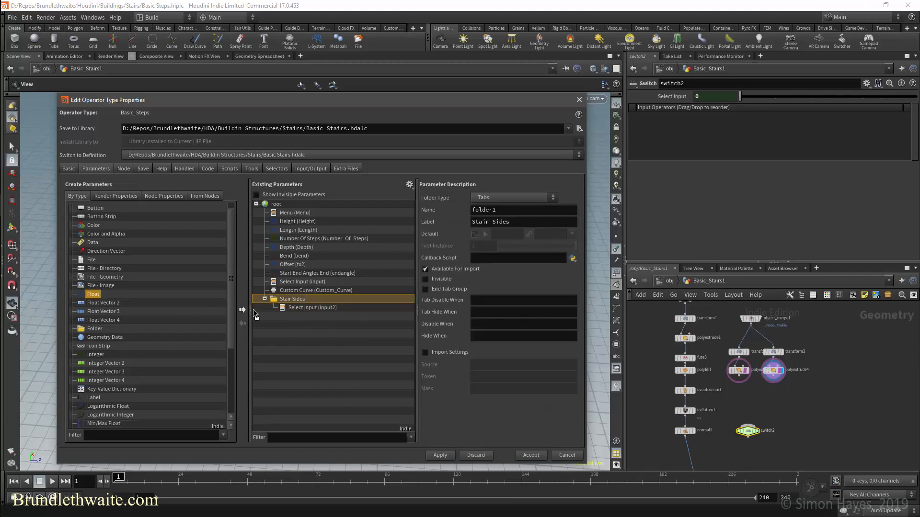
drag(95, 305, 296, 307)
drag(94, 253, 297, 318)
double_click(298, 318)
key(BackSpace)
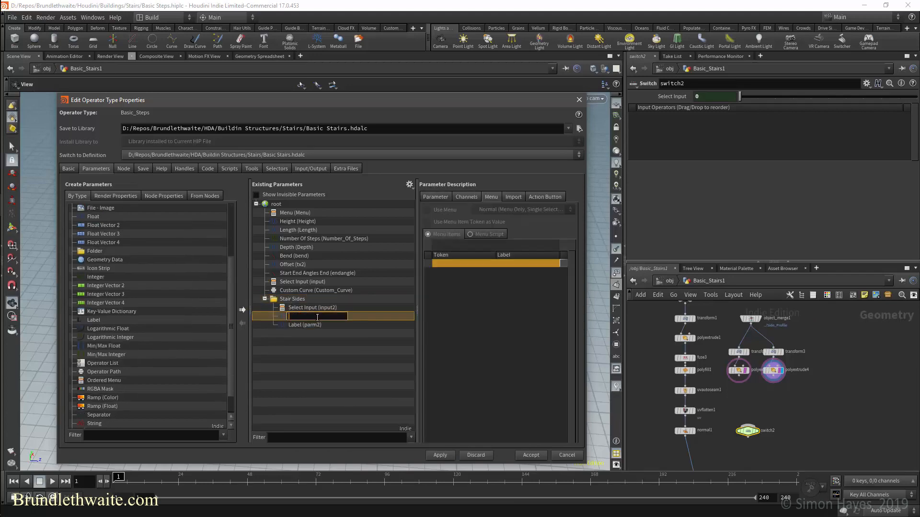
text(Depth)
double_click(292, 324)
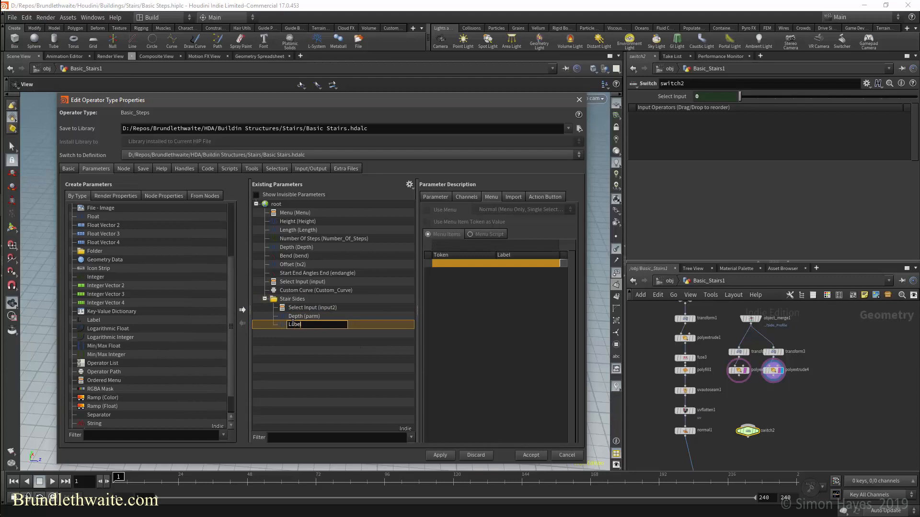
text(Scale)
key(Return)
Step: Name the new Scale parameter Stair_Sides_Scale and the new Depth parameter Stair_Side_Depth, and apply the changes
click(432, 197)
drag(497, 209, 445, 210)
text(Stair_Sides_Scale)
key(Return)
click(303, 316)
double_click(496, 209)
text(Stair__Side_)
key(BackSpace)
key(Return)
Step: Link transform3's Uniform Scale to ch("../Stair_Sides_Scale") and set the Stair Sides Scale to 1
drag(472, 101, 274, 86)
scroll(556, 278, down, 2)
scroll(834, 373, up, 3)
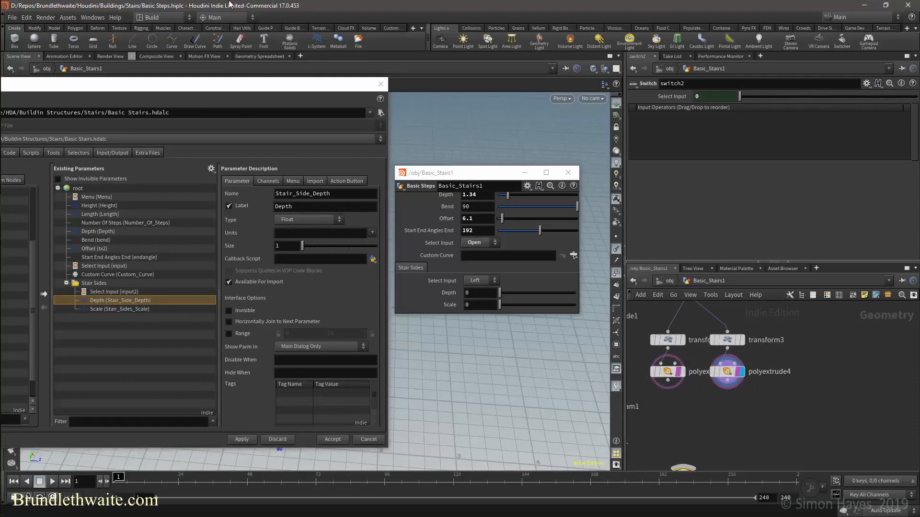
drag(215, 84, 304, 382)
mouse_move(732, 377)
click(727, 340)
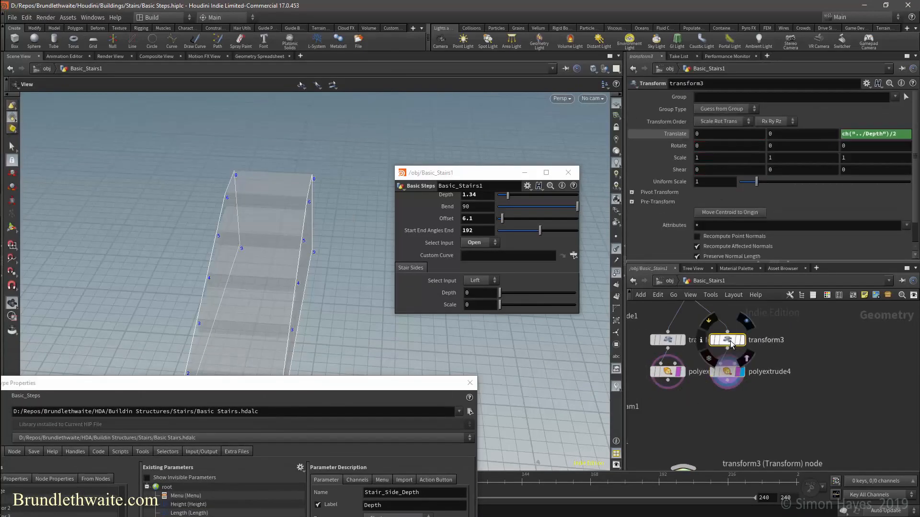
drag(466, 305, 576, 306)
text(1)
key(Return)
Step: Give the Stair_Sides_Scale parameter a range of 1 to 3 and apply it to the asset
drag(355, 382, 308, 81)
click(311, 178)
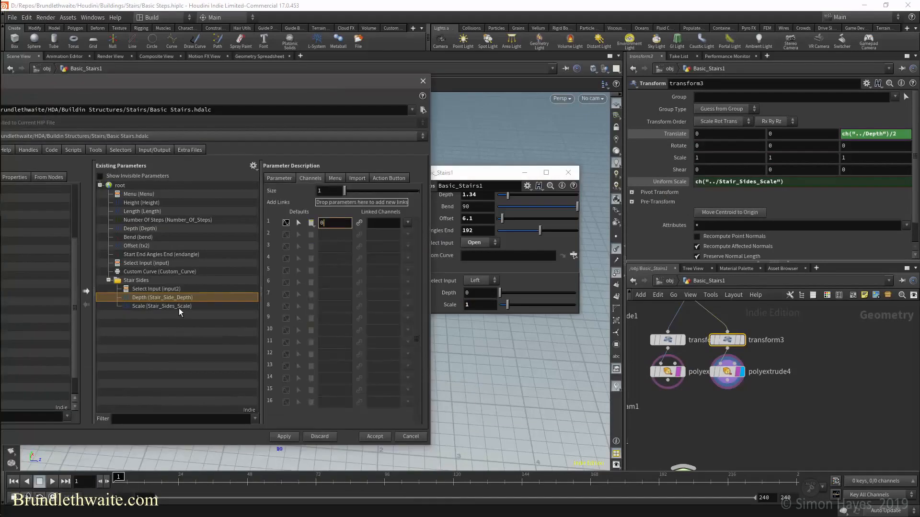
click(174, 306)
click(279, 179)
click(287, 331)
key(Tab)
text(1)
key(Tab)
text(3)
click(284, 437)
click(177, 297)
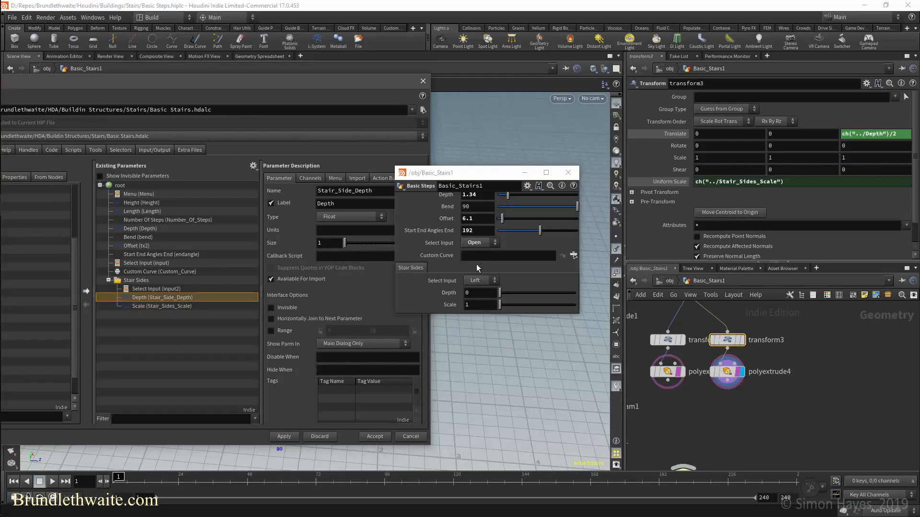
Step: Link polyextrude4's Distance to ch("../Stair_Side_Depth") and raise the Stair Sides Depth to about 2.29
drag(345, 84, 284, 425)
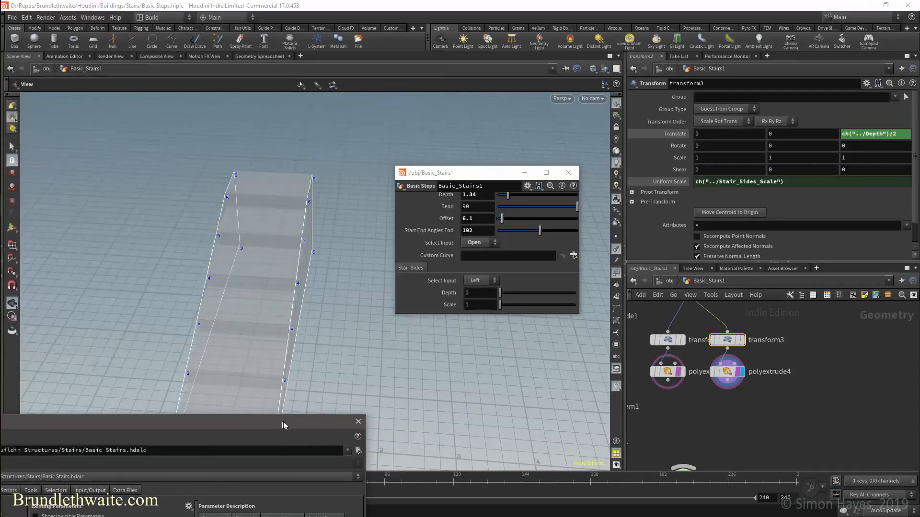
click(727, 374)
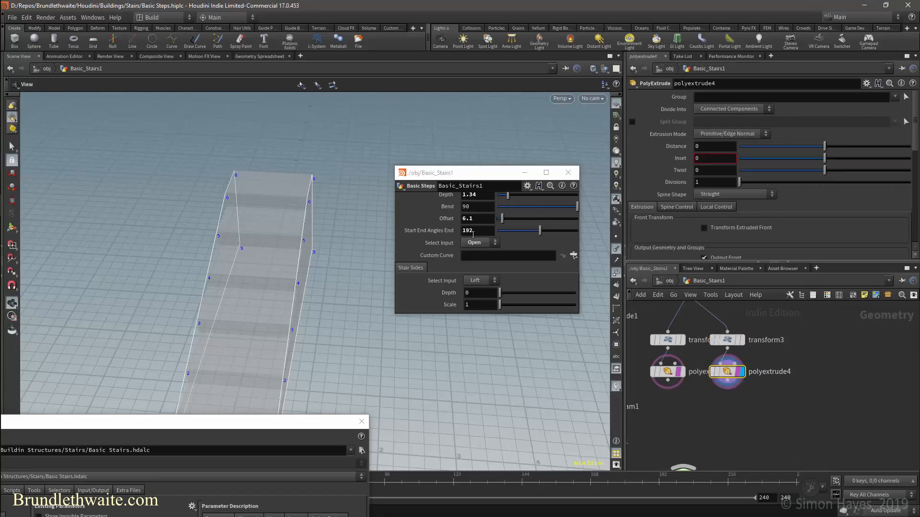
drag(459, 294, 729, 149)
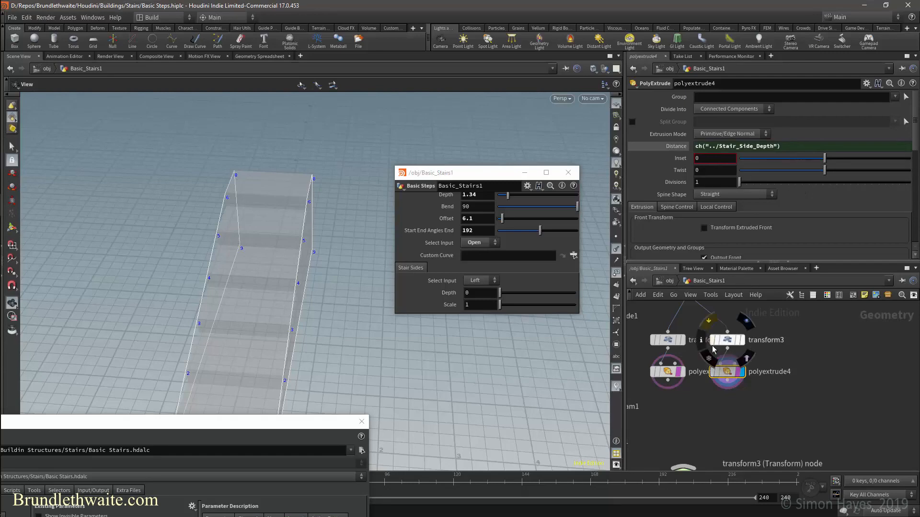
click(515, 294)
drag(514, 293, 516, 293)
Step: Set polyextrude4's extrusion mode to Point Normal and move the floating parameter window clear of the extruded side
click(742, 136)
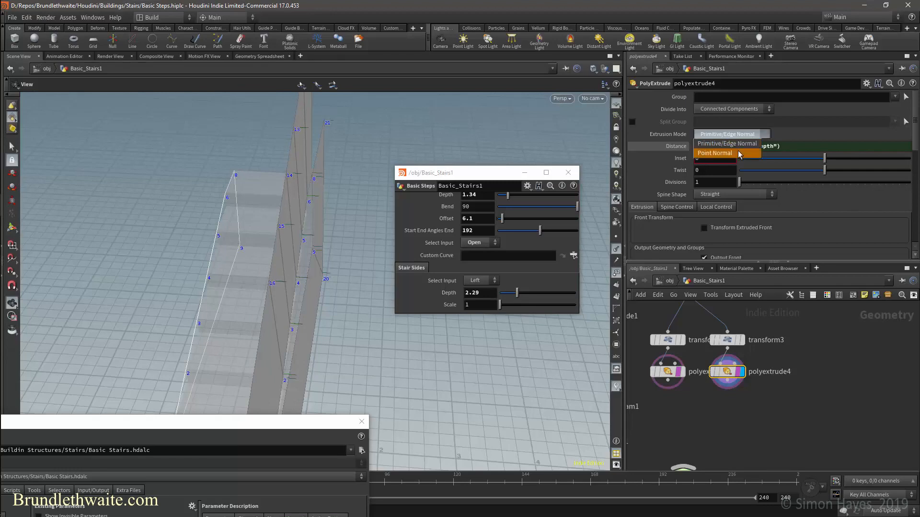
click(737, 152)
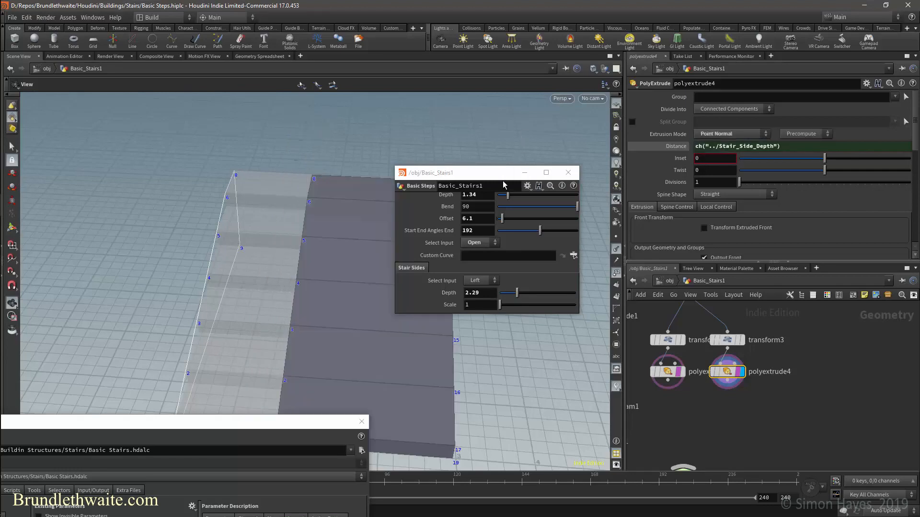
drag(502, 177, 203, 130)
drag(538, 179, 482, 178)
middle_drag(507, 216, 456, 183)
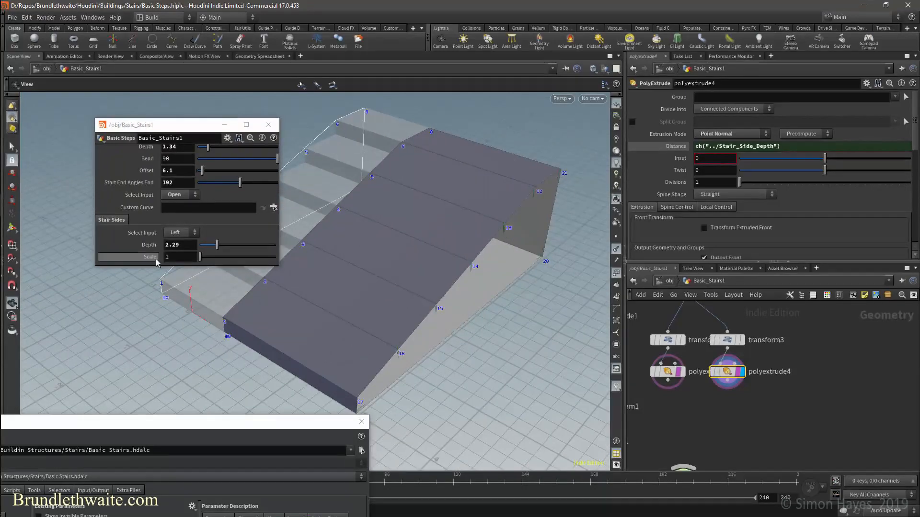
Step: Try a Stair Sides Depth of 1, and give the parameter a default of 0.25
double_click(180, 244)
text(1)
key(Return)
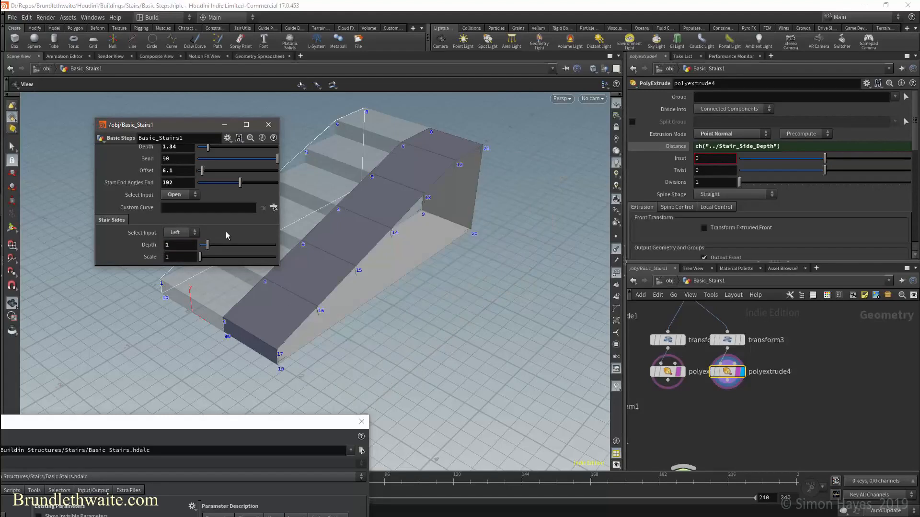
text(0.25)
key(Return)
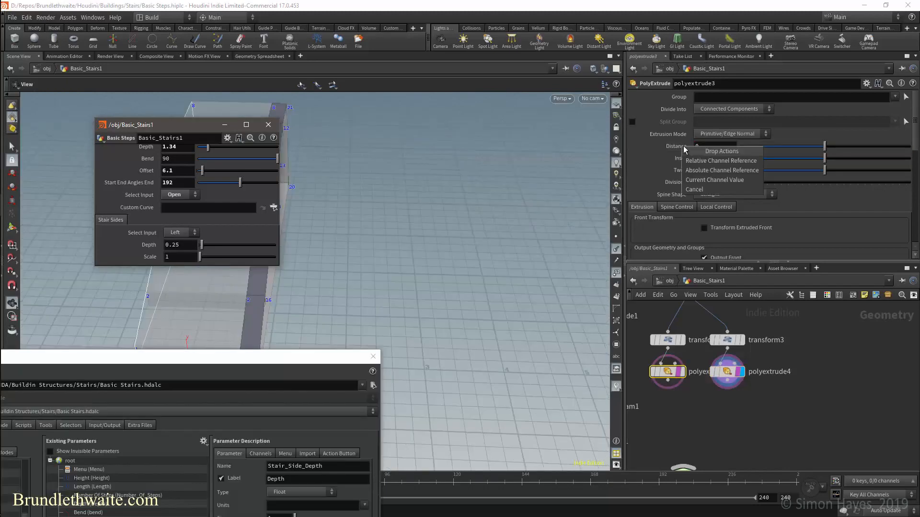
Step: Link polyextrude3's Distance to ch("../Stair_Side_Depth") as a relative reference and set its extrusion mode to Point Normal
click(702, 164)
drag(427, 269, 598, 263)
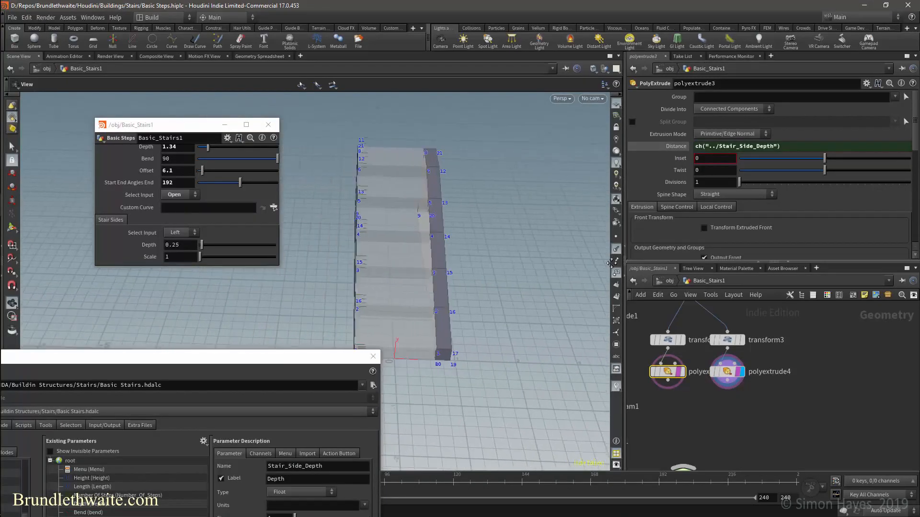
click(746, 133)
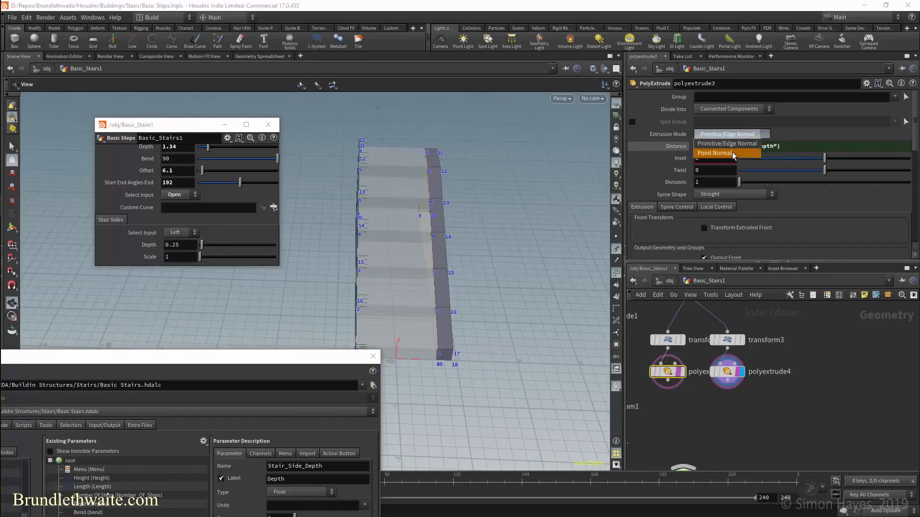
click(732, 151)
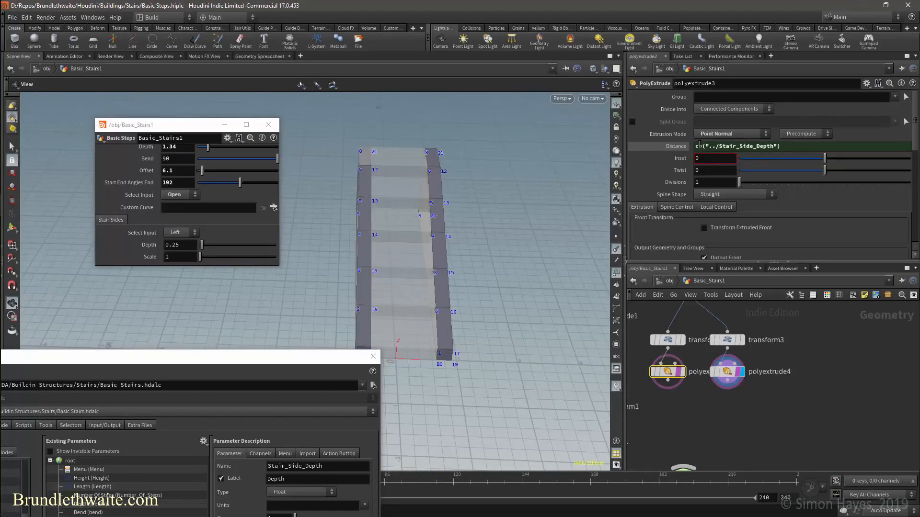
Step: Negate polyextrude3's Distance so it reads -ch("../Stair_Side_Depth")
click(695, 146)
text(1)
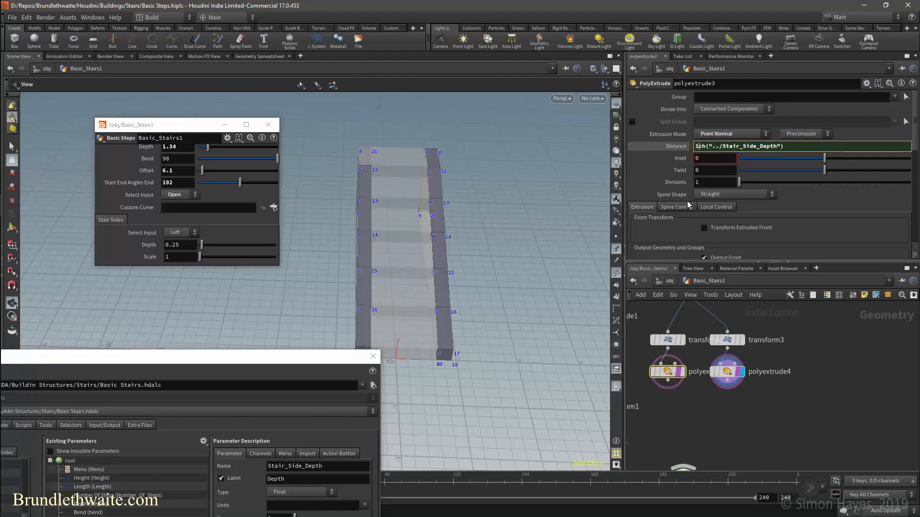
key(BackSpace)
text(-)
key(Return)
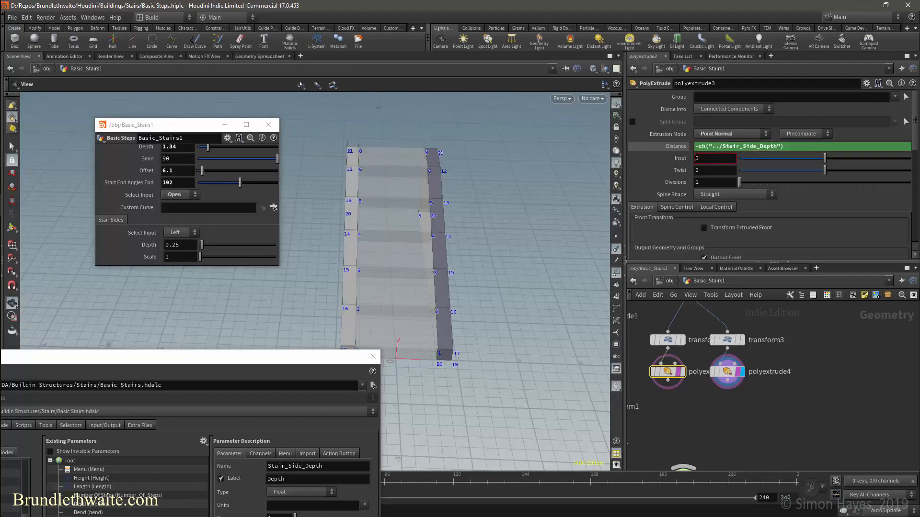
drag(431, 215, 402, 206)
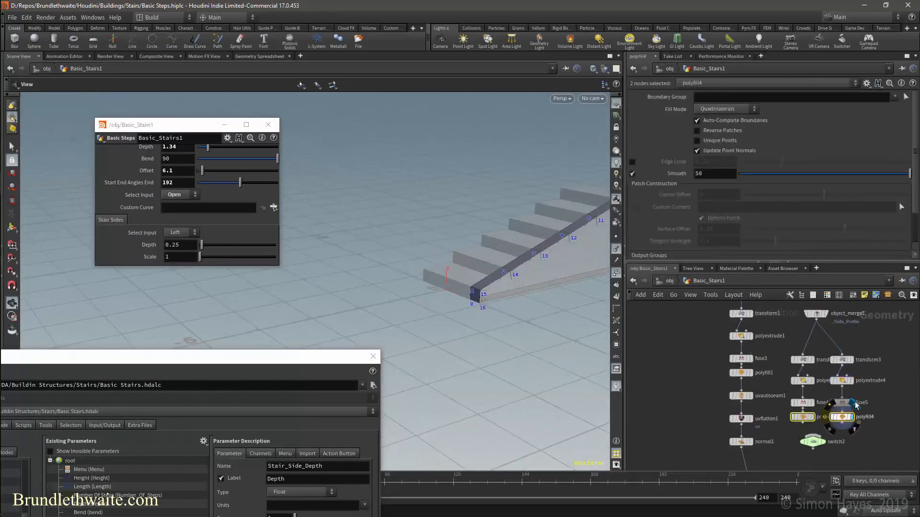
Step: Change the fill mode of the two PolyFill nodes at the ends of the left and right side branches
middle_click(842, 422)
click(726, 109)
click(714, 120)
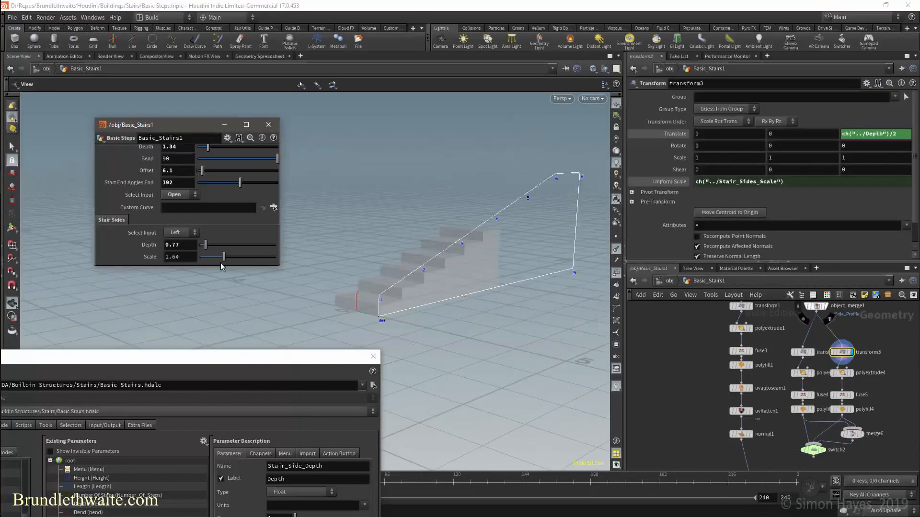
Step: Drive transform5's Pivot Translate with centroid() expressions and add a Normal node to the stair side network
text($CX)
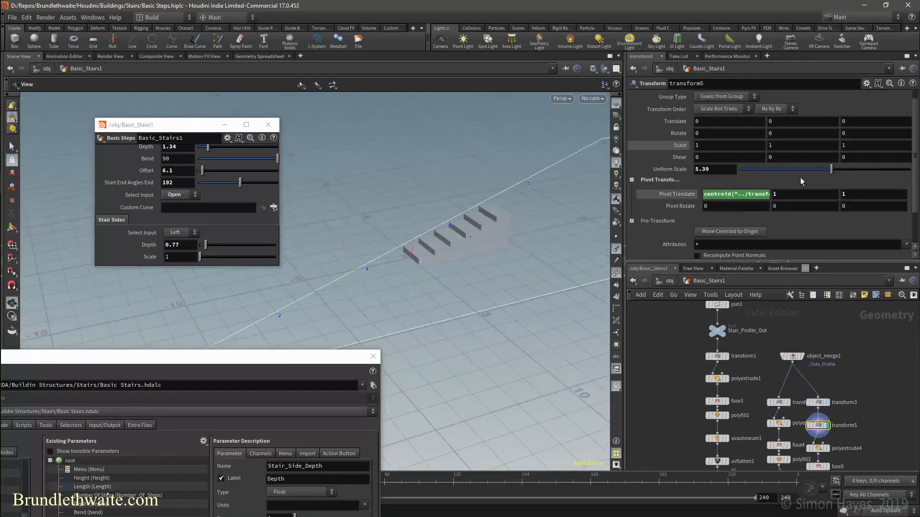
click(717, 194)
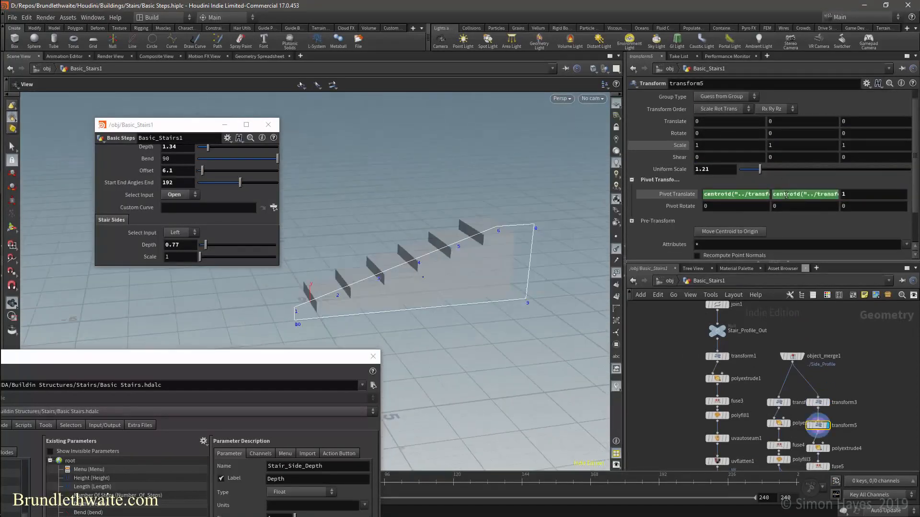
key(Tab)
text(nor)
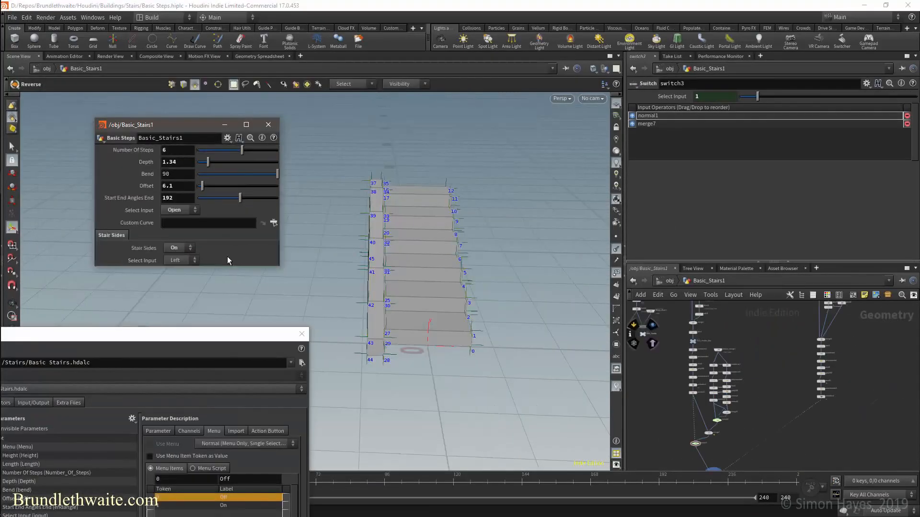
Step: Set the Stair Sides input selection to Both and inspect the stairs from another angle
click(183, 261)
click(178, 289)
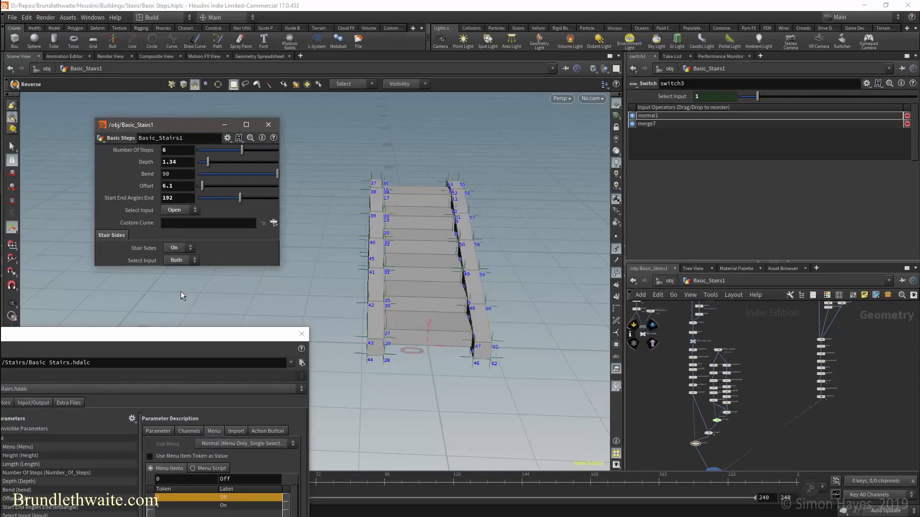
alt+drag(507, 235, 448, 212)
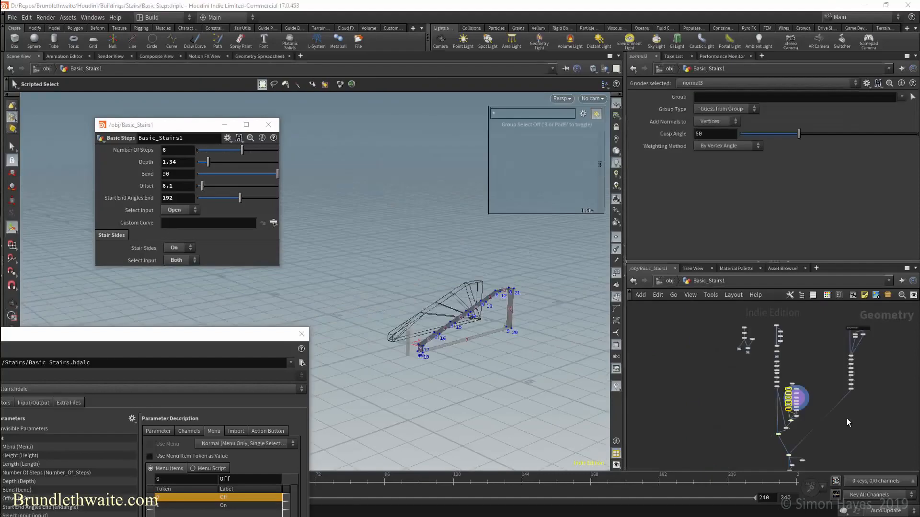
Step: Examine the two stair side branches and the stair profile chain that starts at the L-system node
scroll(809, 364, up, 3)
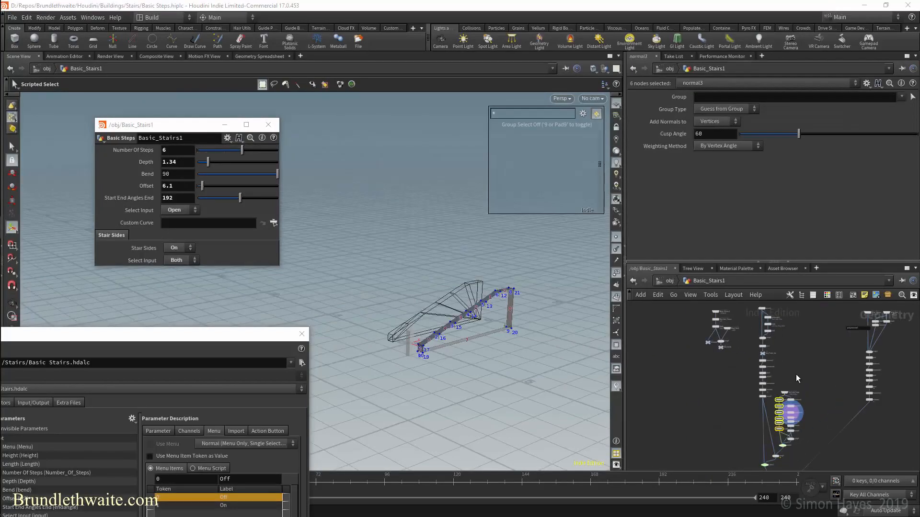
scroll(798, 380, up, 2)
scroll(804, 383, up, 4)
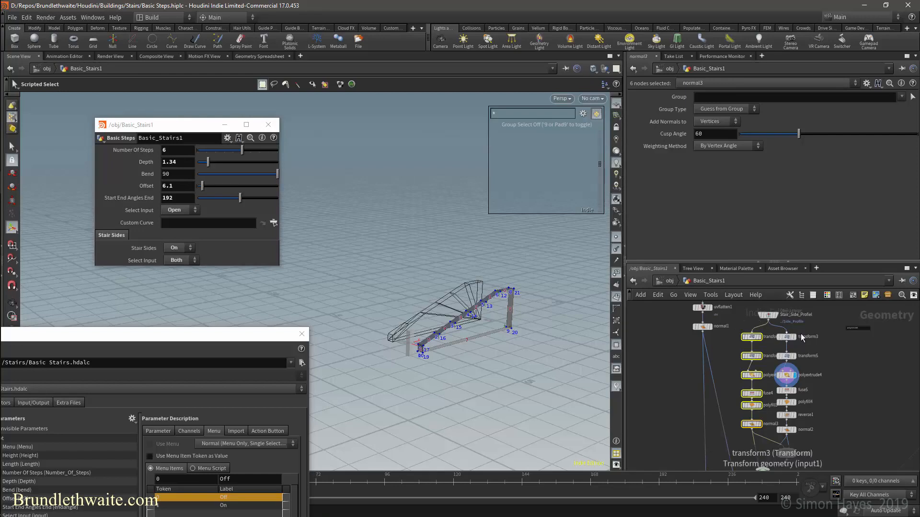
scroll(814, 345, down, 4)
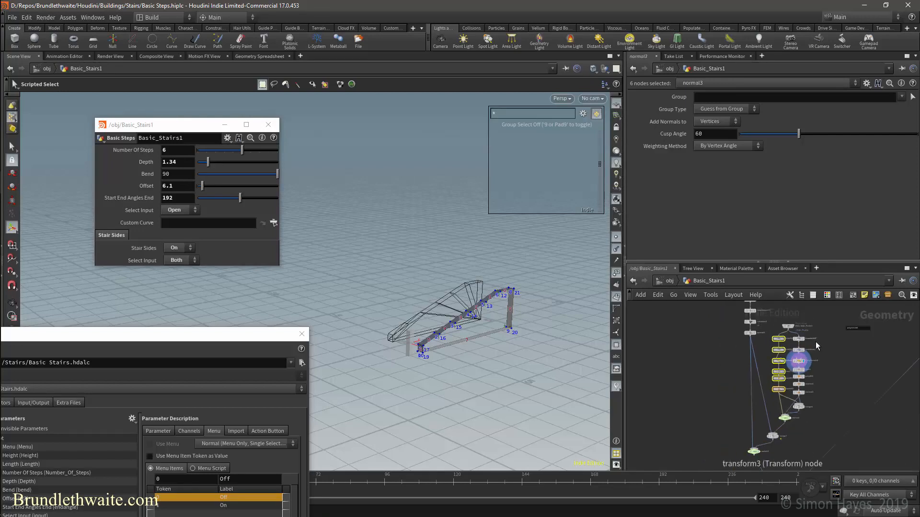
middle_drag(853, 362, 865, 428)
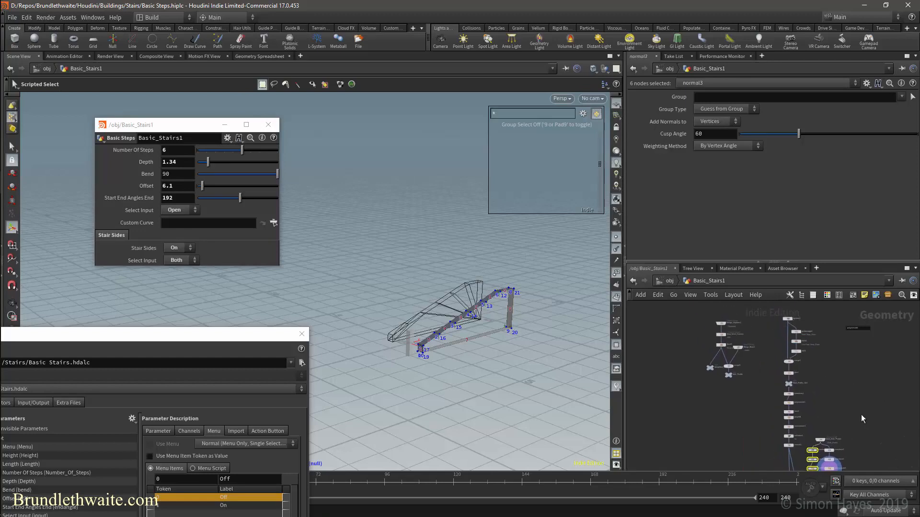
middle_drag(835, 365, 844, 430)
drag(786, 372, 775, 453)
mouse_move(804, 427)
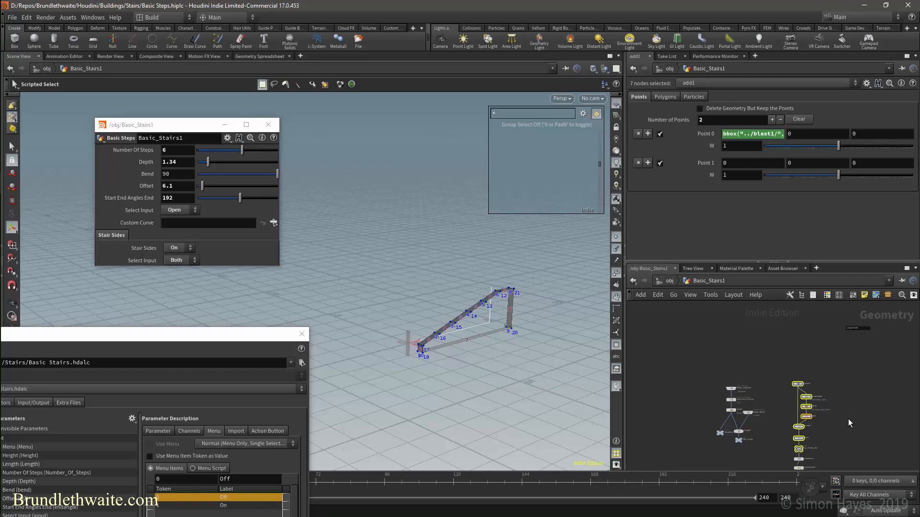
Step: Examine the separate merge2 chain with its object merges and compare its layout with the rest of the stair network
middle_drag(848, 420, 797, 367)
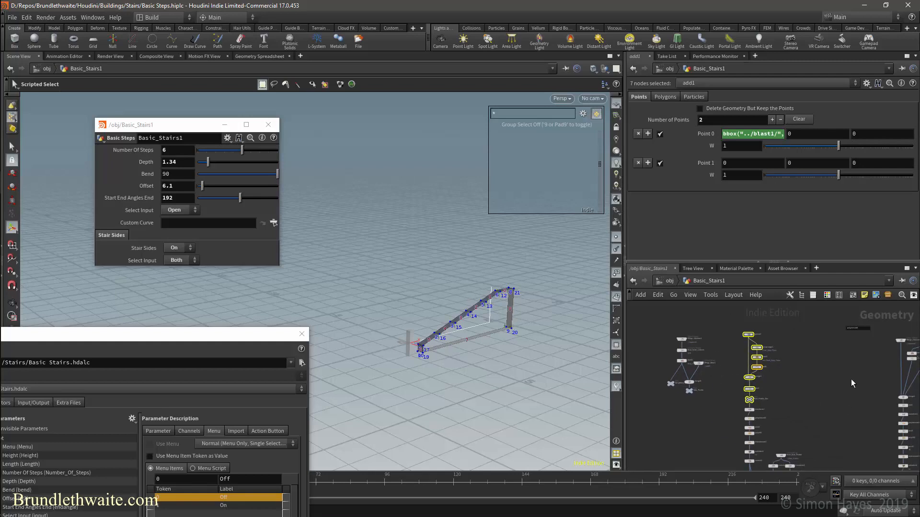
scroll(816, 413, down, 3)
scroll(816, 414, up, 3)
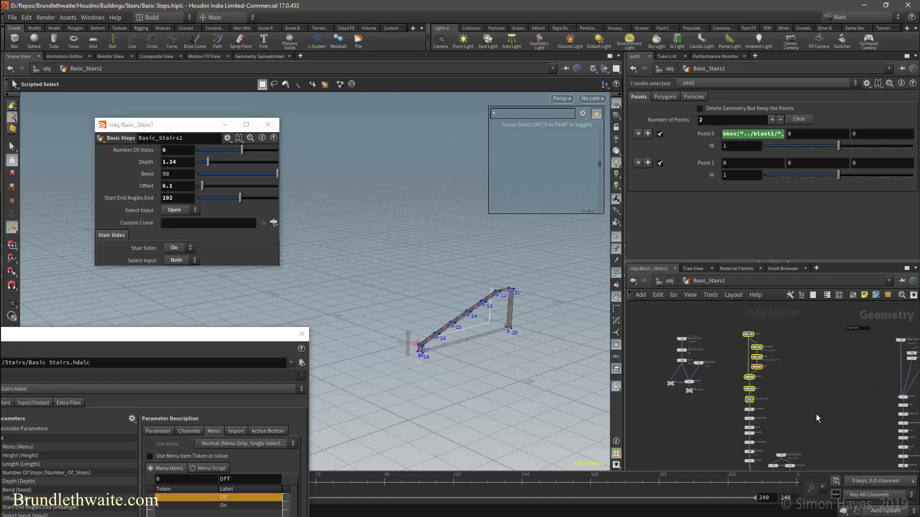
middle_drag(818, 398, 750, 389)
scroll(810, 390, up, 3)
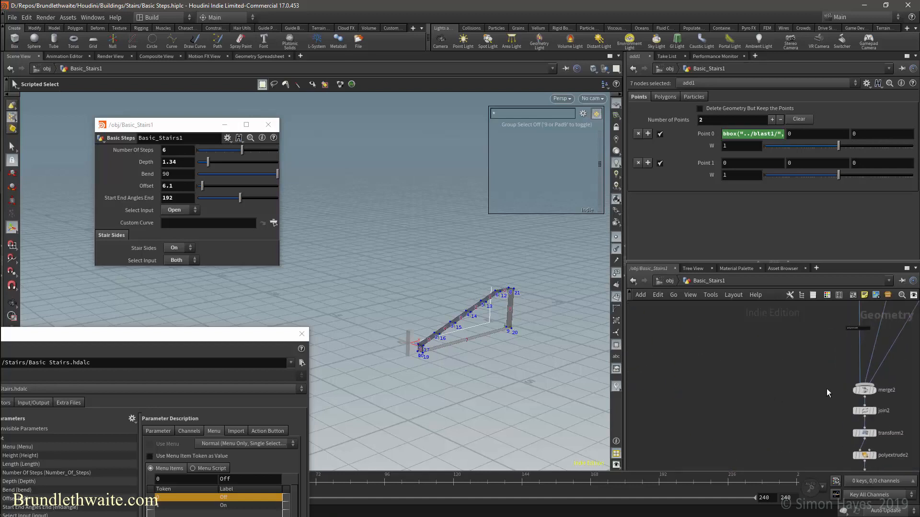
mouse_move(839, 408)
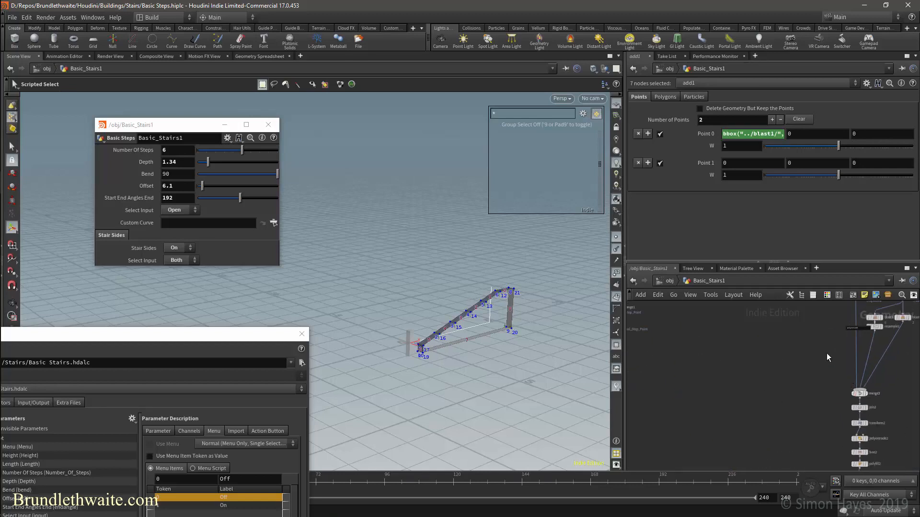
middle_drag(826, 348, 801, 455)
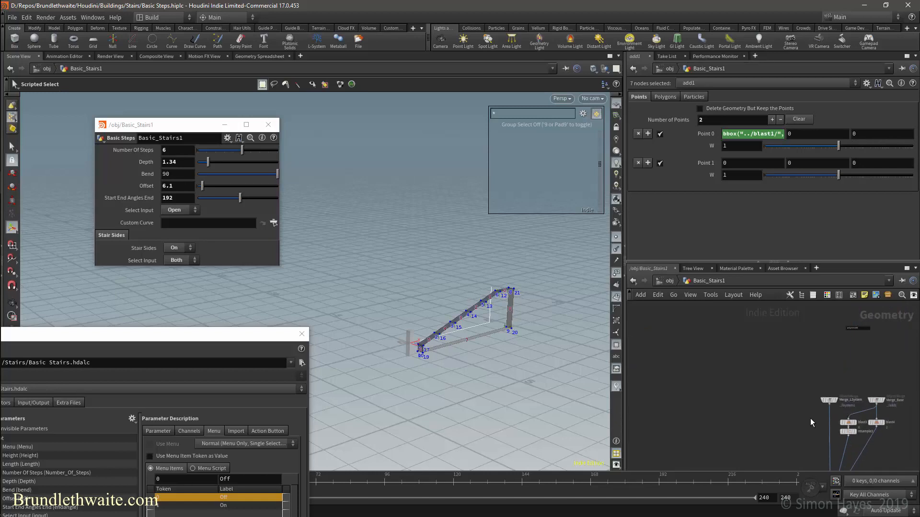
scroll(795, 422, down, 5)
middle_drag(793, 424, 783, 358)
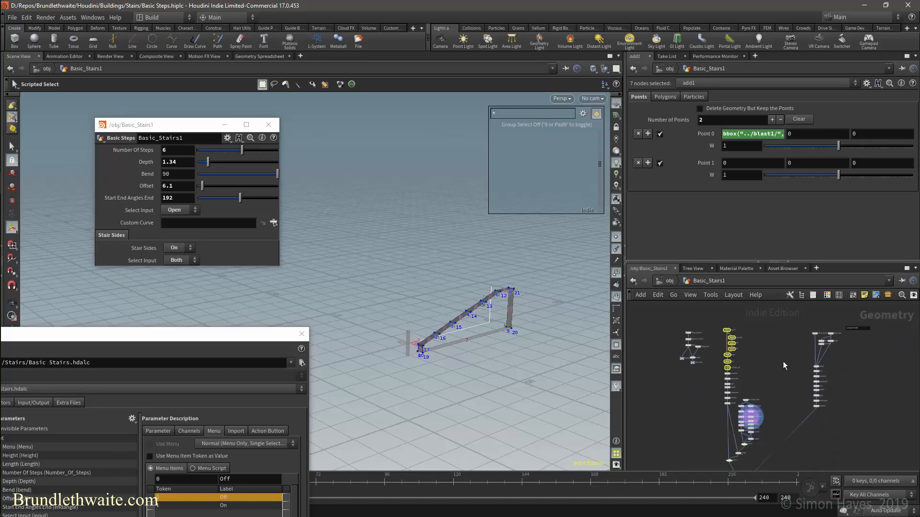
scroll(778, 378, up, 3)
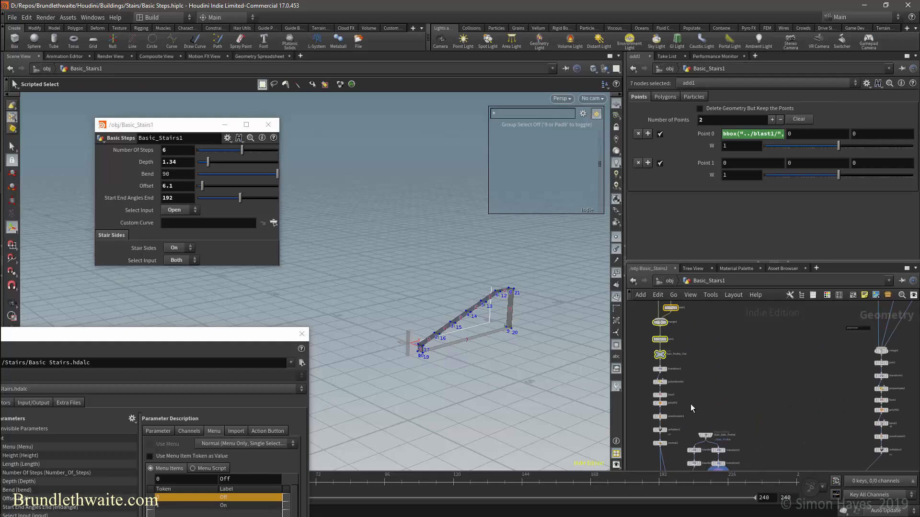
middle_drag(765, 425, 798, 300)
scroll(798, 375, down, 3)
scroll(799, 375, down, 2)
scroll(791, 398, down, 1)
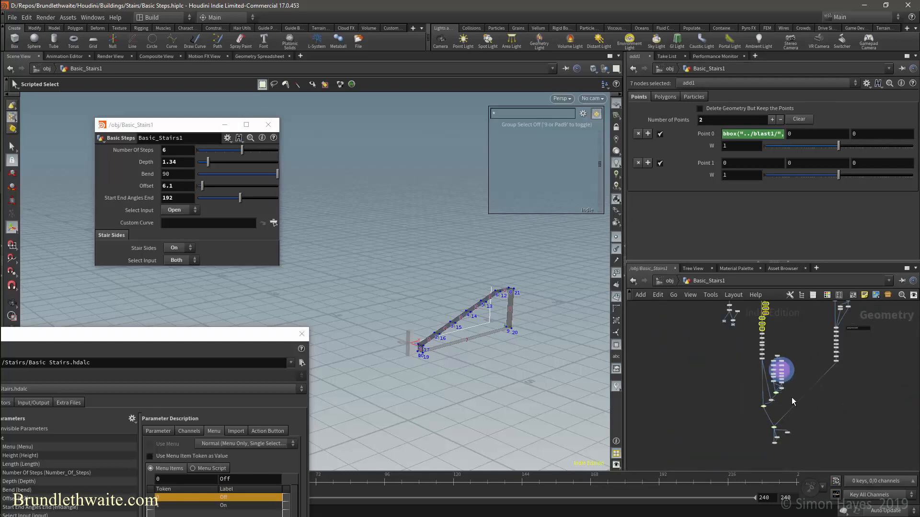
middle_drag(807, 346, 816, 465)
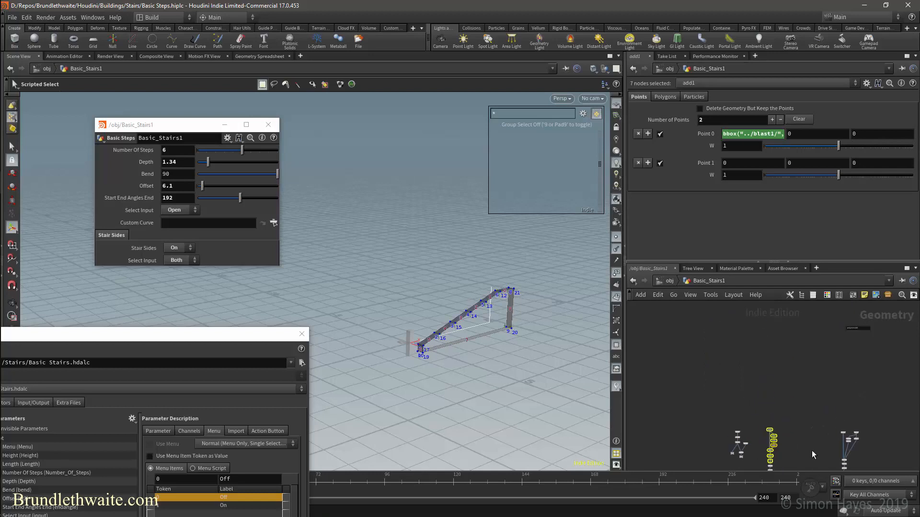
middle_drag(811, 433, 832, 373)
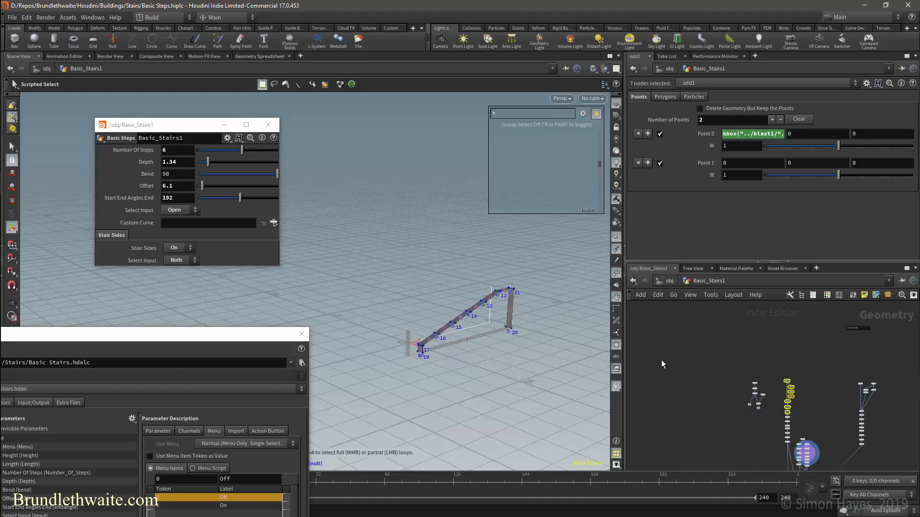
Step: Duplicate the base object merge with its two Blast nodes and resample2, and place the copies in empty space beside the side profile nodes
scroll(676, 379, up, 4)
middle_drag(751, 371, 567, 402)
middle_drag(875, 406, 784, 348)
drag(838, 354, 781, 408)
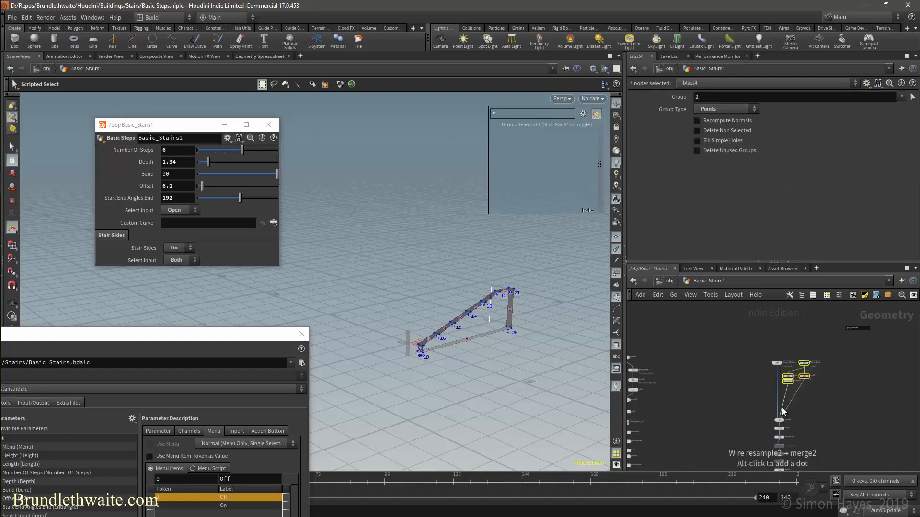
middle_drag(676, 381, 777, 416)
middle_drag(902, 372, 919, 378)
key(ctrl+v)
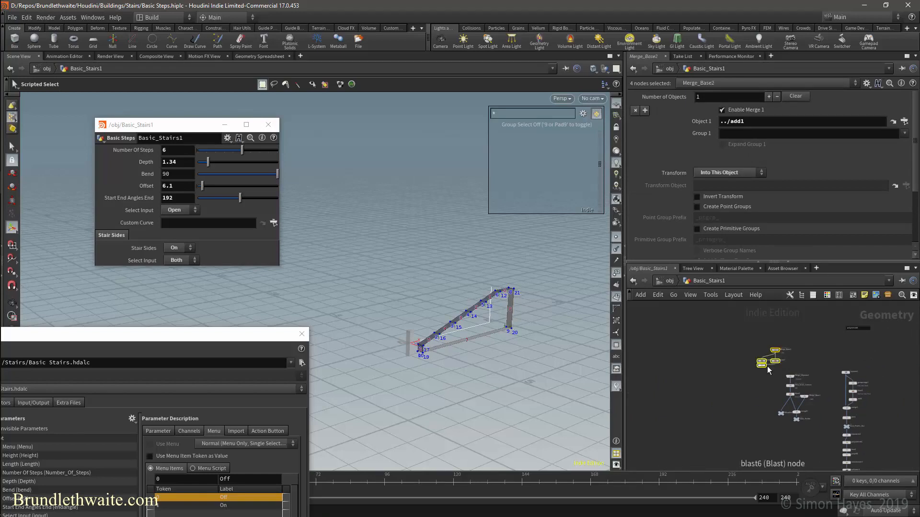
drag(777, 353, 715, 376)
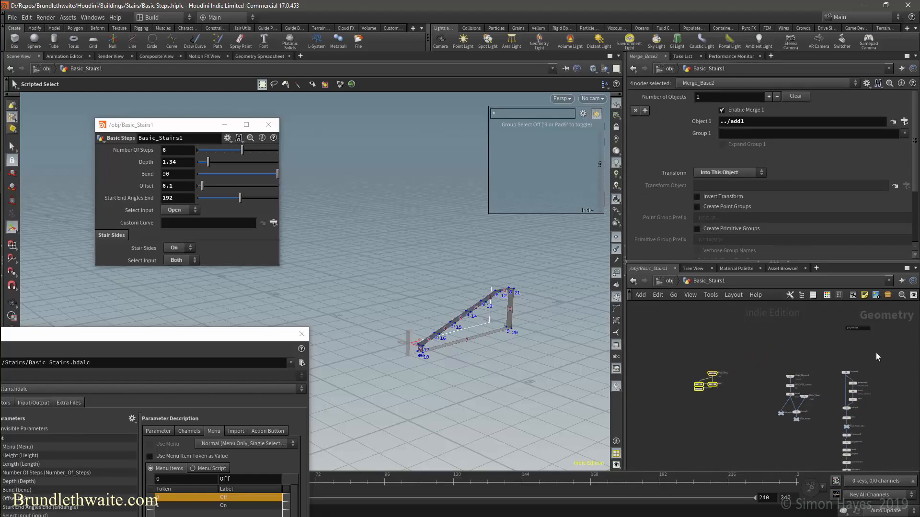
Step: Duplicate the six stair profile nodes from the L-system through join1 into empty space near the copied base merge nodes
drag(834, 353, 881, 421)
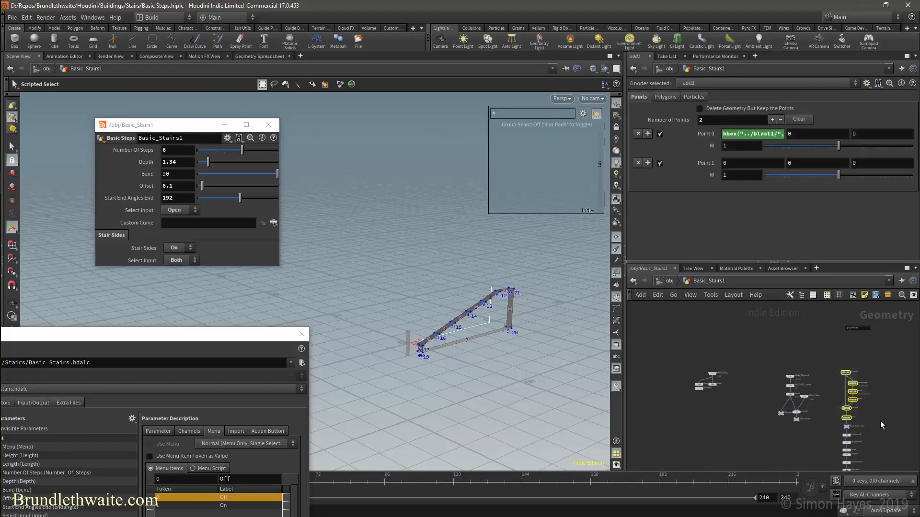
key(ctrl+c)
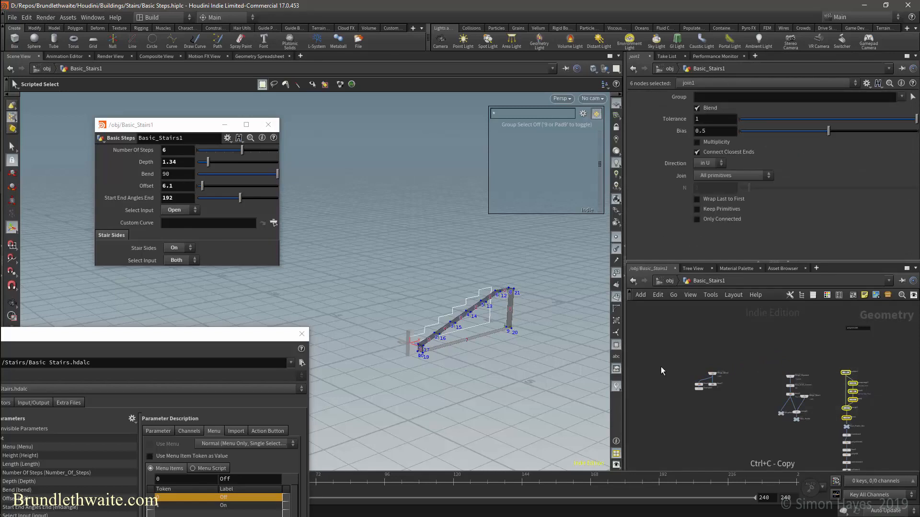
key(ctrl+v)
scroll(724, 386, up, 5)
scroll(727, 384, up, 2)
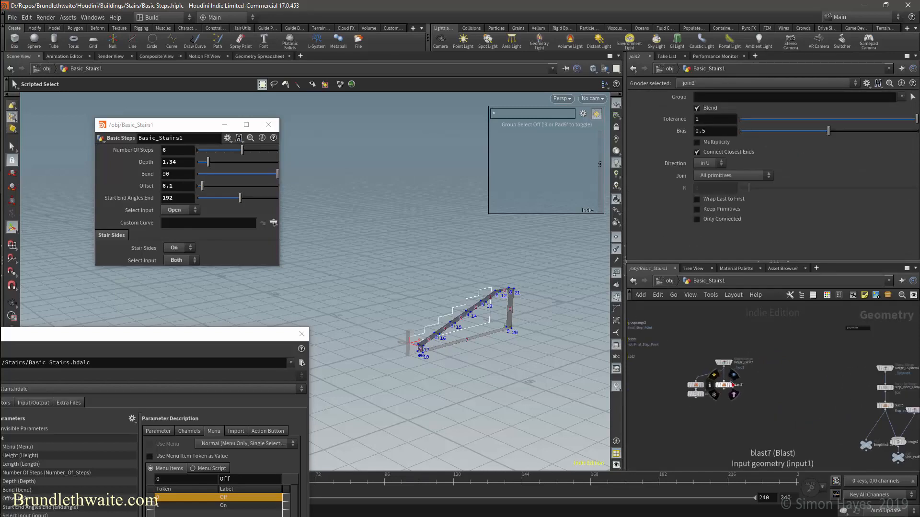
scroll(728, 385, down, 4)
Step: Move the seven-node side profile group containing Merge_LSystem1 and Merge_Base1 beneath the duplicated L-system chain
mouse_move(890, 352)
mouse_down()
mouse_move(876, 402)
mouse_move(830, 431)
mouse_up()
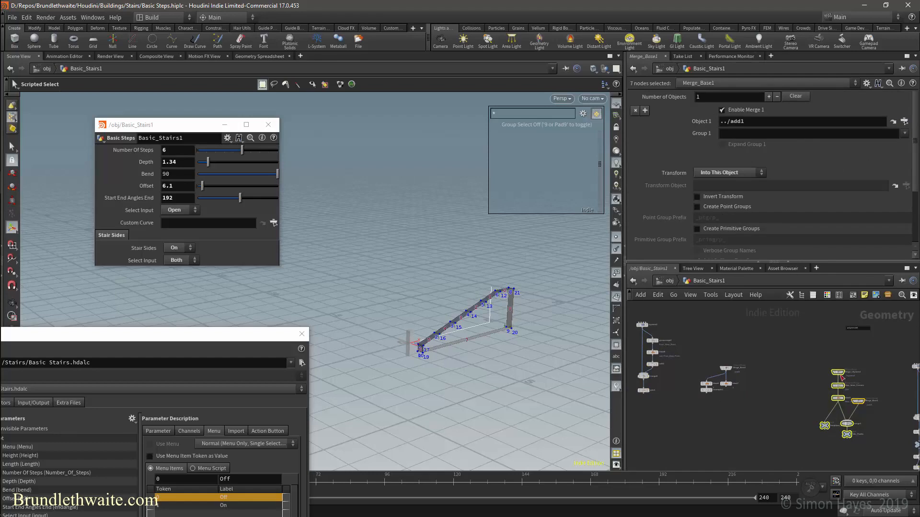
drag(832, 372, 644, 405)
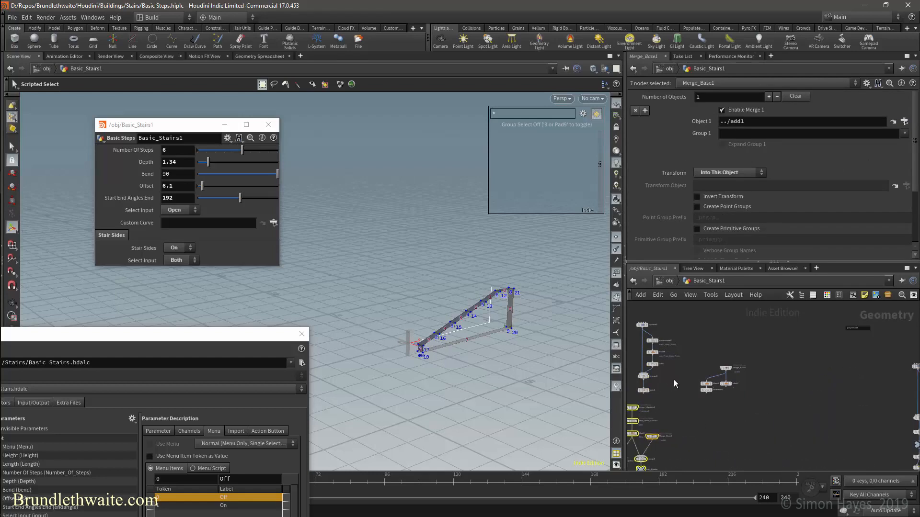
scroll(693, 376, up, 2)
middle_drag(694, 377, 797, 418)
scroll(801, 405, up, 2)
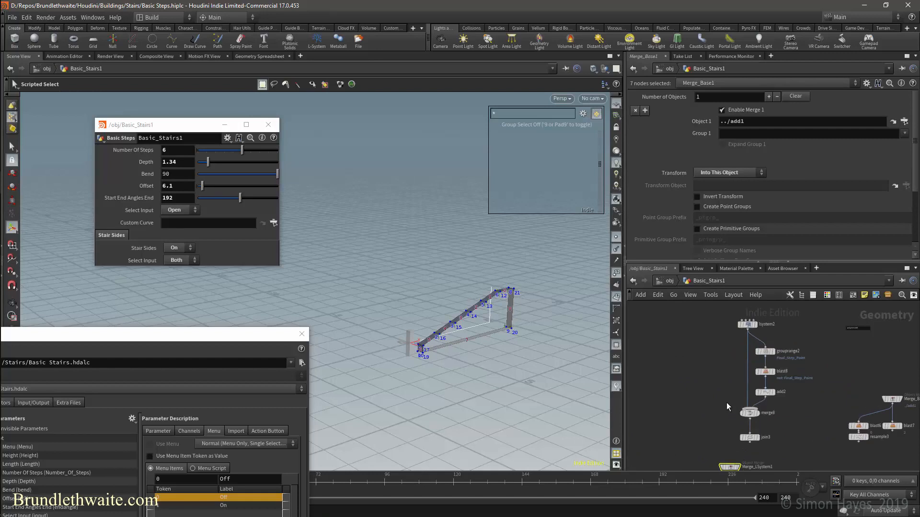
scroll(829, 418, down, 1)
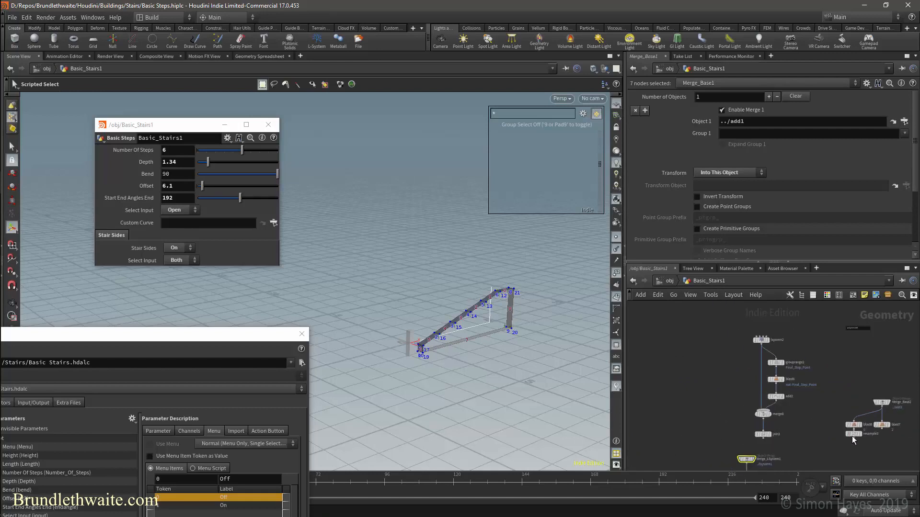
mouse_move(854, 451)
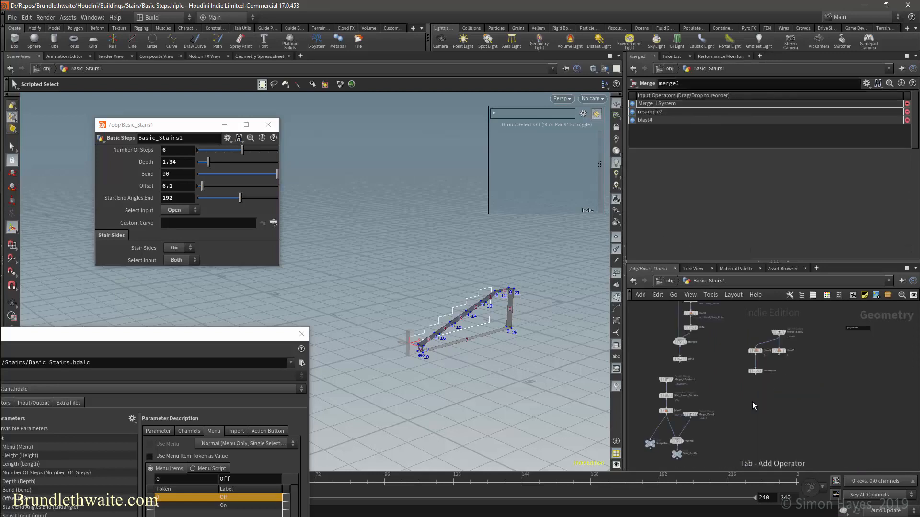
Step: Add a Merge node in the empty space beneath the copied Blast and Resample nodes
key(Tab)
text(me)
text(g)
key(BackSpace)
key(BackSpace)
key(BackSpace)
text(merge)
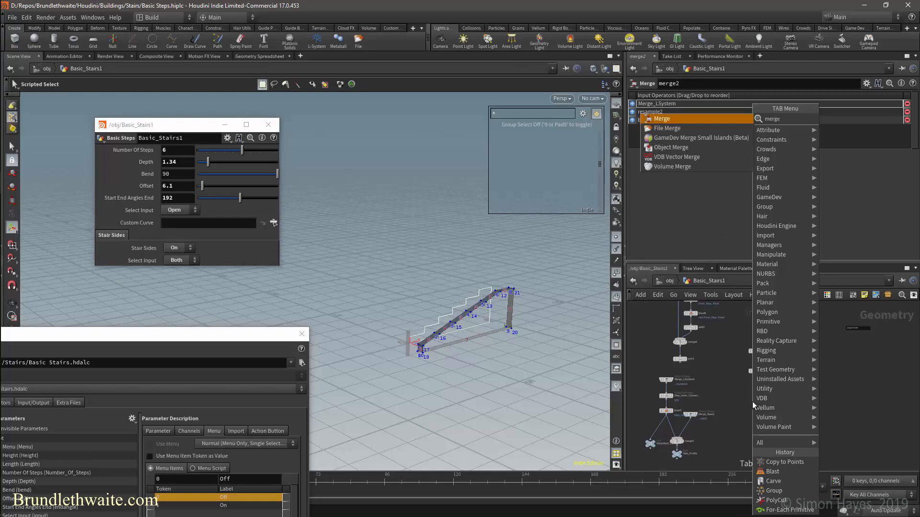
key(Escape)
click(777, 396)
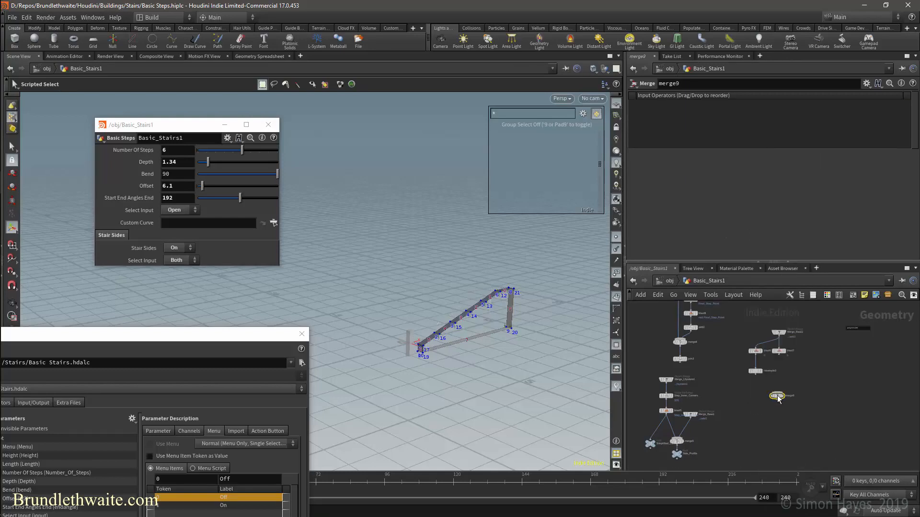
Step: Wire resample3 and blast7 into the new merge9 node and display its result
scroll(792, 373, up, 2)
middle_drag(798, 377, 882, 413)
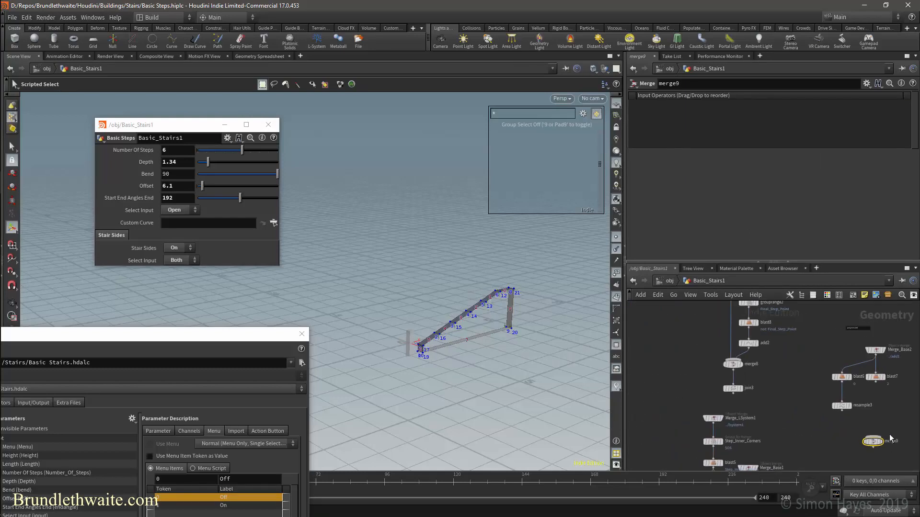
drag(875, 445, 855, 438)
click(842, 411)
click(853, 432)
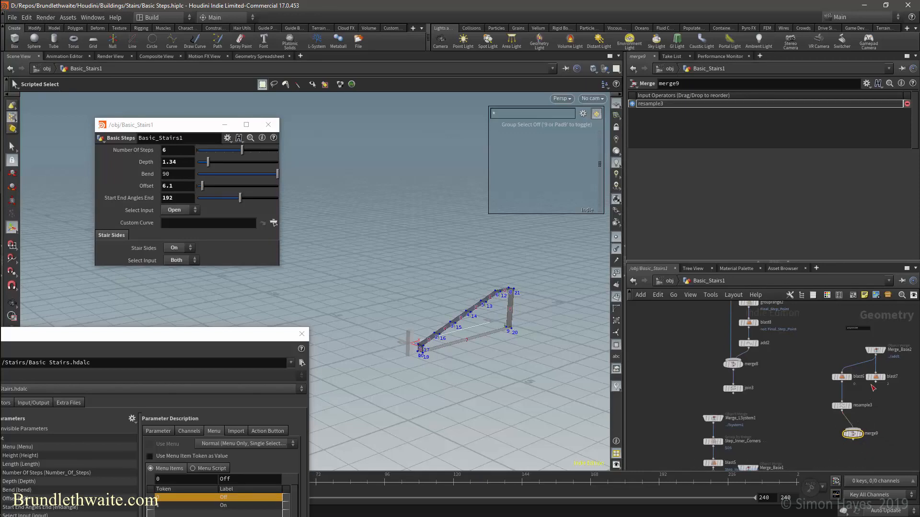
click(872, 386)
click(866, 430)
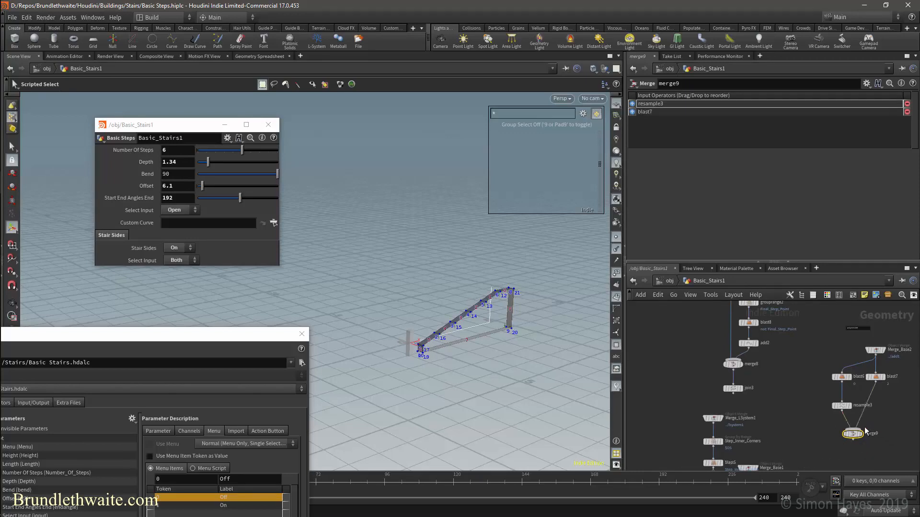
click(860, 435)
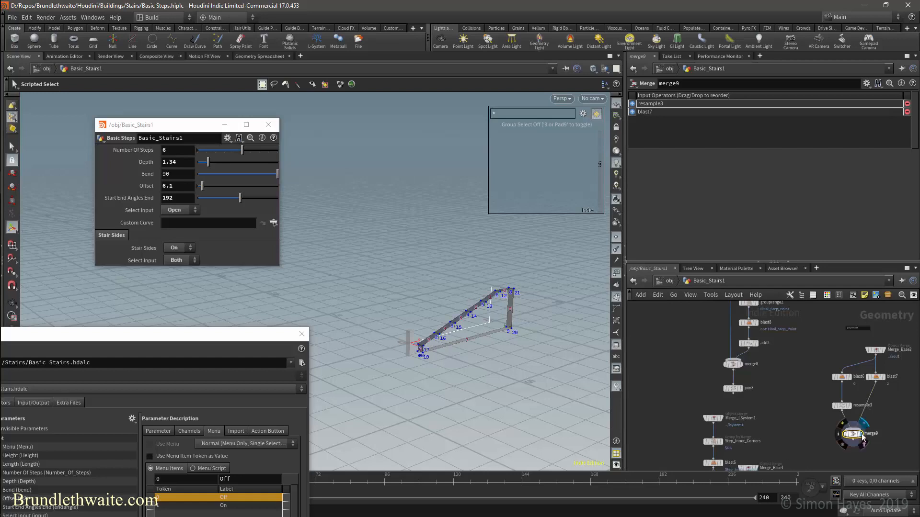
Step: Wire add2 directly into blast6 and blast7, and delete the Merge_Base2 node
middle_drag(811, 378, 810, 418)
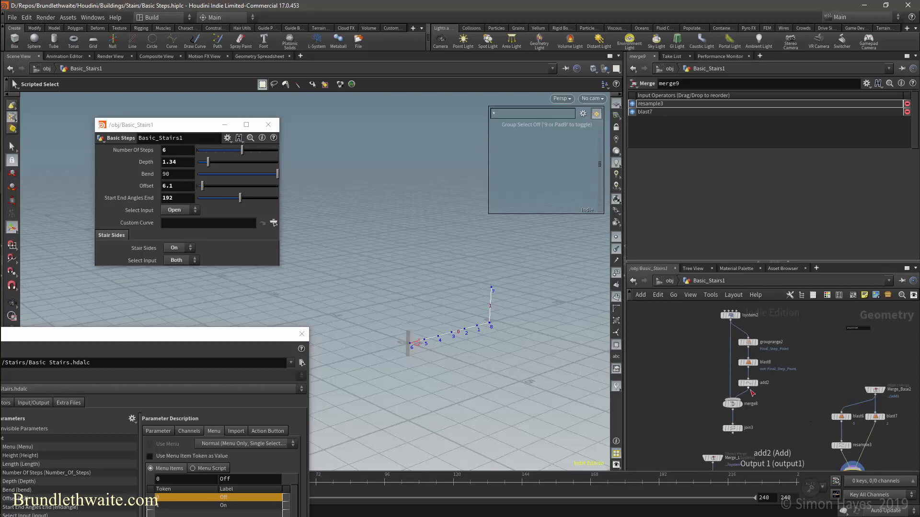
drag(748, 389, 875, 413)
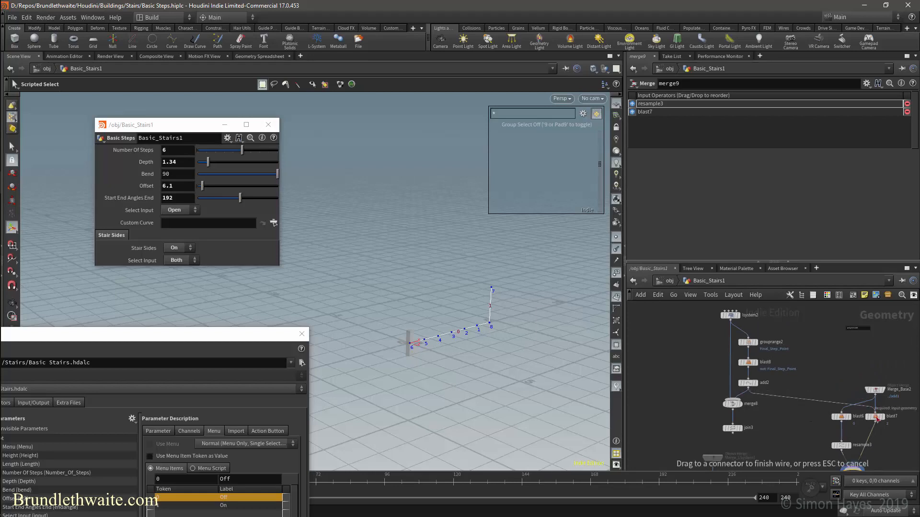
drag(749, 389, 841, 414)
click(869, 389)
key(Delete)
Step: Arrange the branch from blast6 and blast7 to merge9 beneath add2, and remove the wire from add2 to merge8
middle_drag(815, 362, 798, 338)
drag(877, 362, 813, 454)
drag(824, 392, 764, 377)
middle_drag(764, 377, 820, 398)
drag(828, 330, 781, 389)
drag(793, 383, 844, 373)
middle_drag(803, 389, 808, 374)
click(807, 372)
key(Delete)
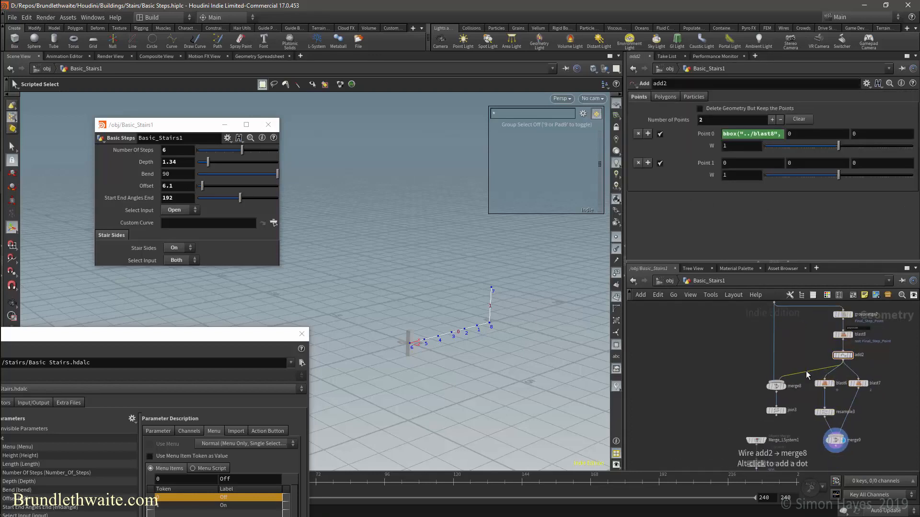
Step: Display join3, then reposition merge8 with join3 and shift merge9 to tidy the duplicated chain
scroll(790, 377, down, 1)
click(786, 393)
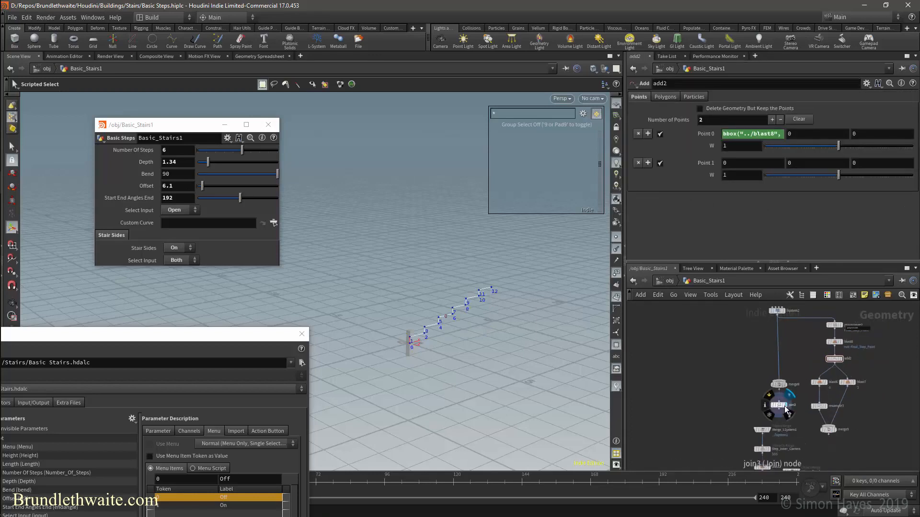
scroll(791, 408, up, 5)
scroll(791, 409, down, 3)
drag(795, 360, 762, 412)
drag(841, 439, 863, 440)
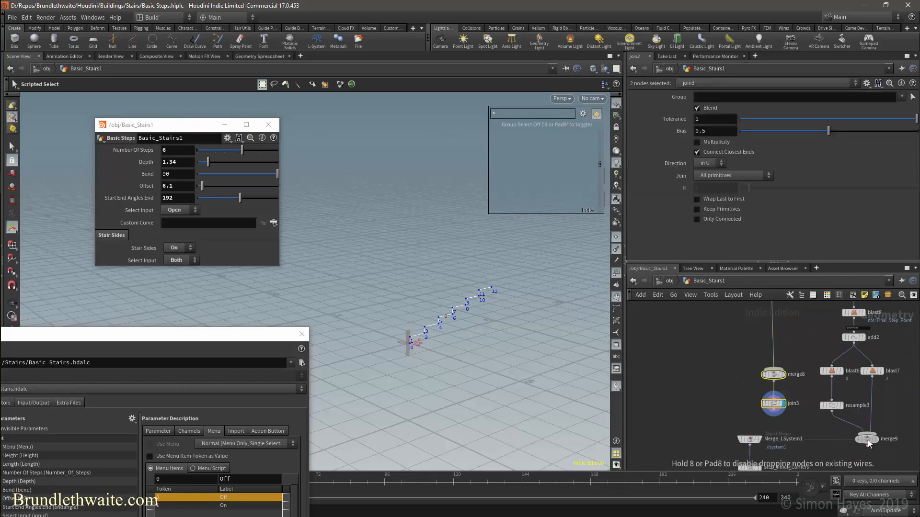
scroll(883, 396, down, 1)
middle_drag(807, 359, 803, 393)
drag(799, 393, 777, 439)
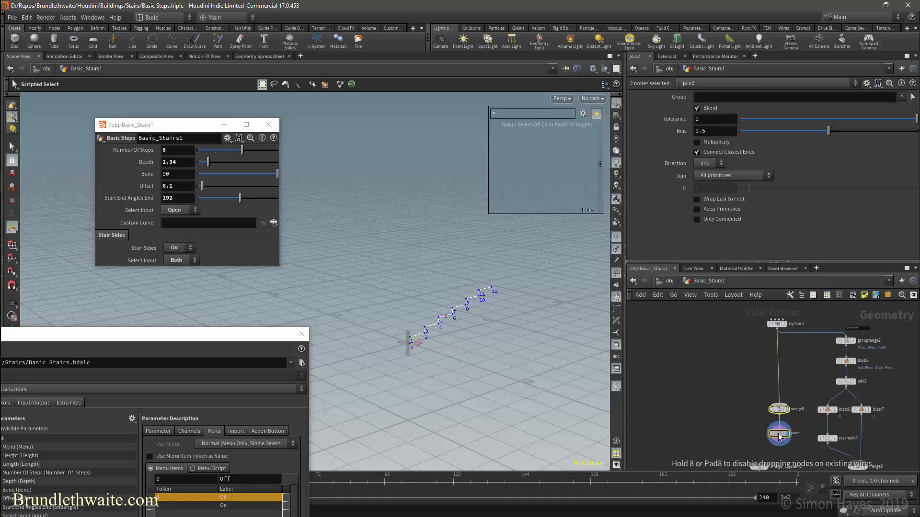
Step: Move Merge_LSystem1, Step_Inner_Corners and blast5 up beside merge8 and join3
scroll(808, 434, down, 2)
middle_drag(879, 406, 896, 350)
drag(783, 430, 756, 369)
scroll(815, 348, up, 3)
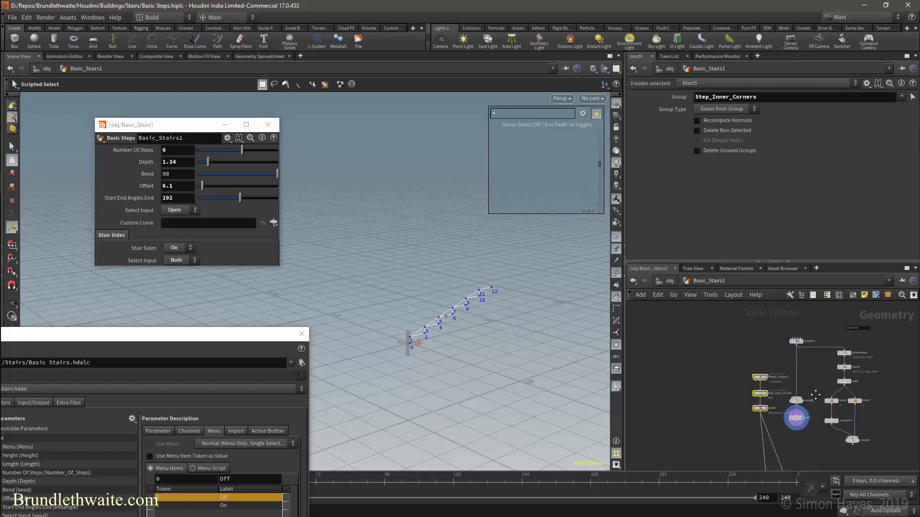
Step: Replace Merge_LSystem1 with a direct wire from lsystem2 into Step_Inner_Corners
drag(794, 372, 768, 414)
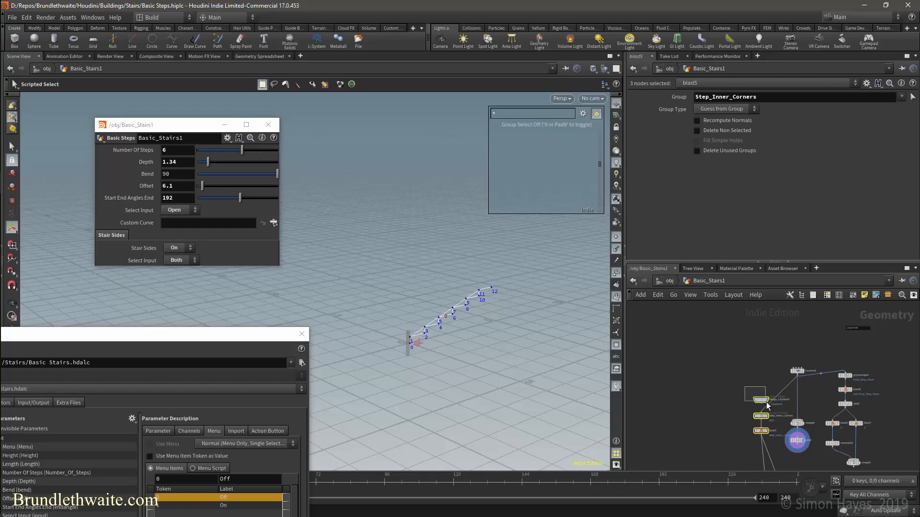
click(763, 400)
middle_drag(738, 455, 774, 366)
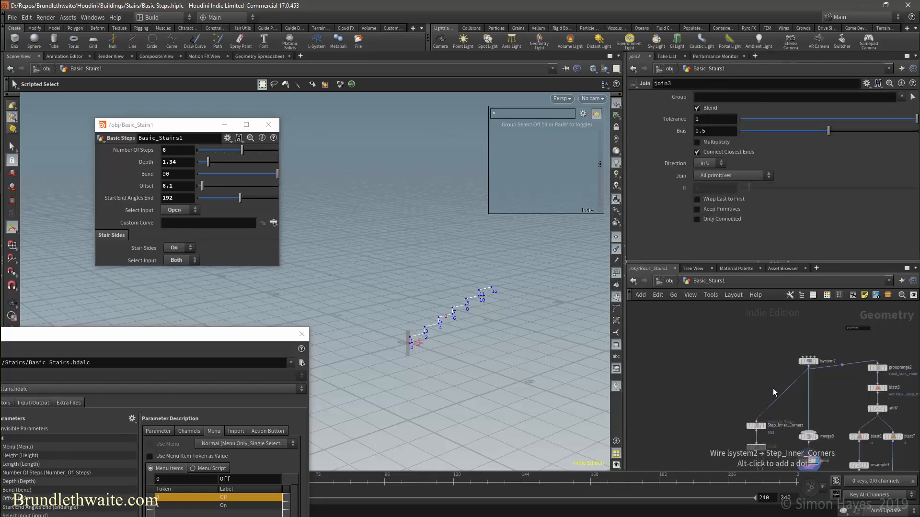
Step: Replace Merge_Base1 with merge9 as the input of the side profile merge, and move that merge with Side_Profile beside Simplified_Curve
click(856, 422)
key(Delete)
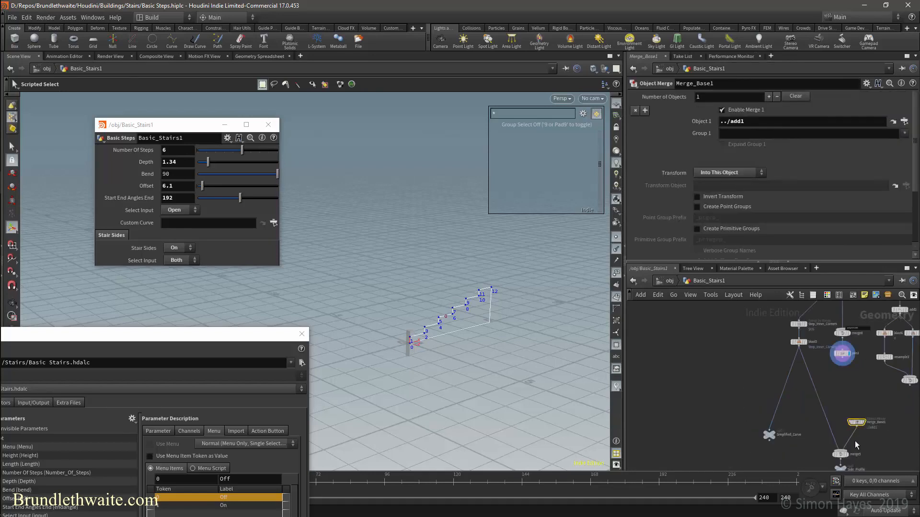
middle_drag(852, 456, 855, 423)
drag(866, 392, 833, 459)
key(Escape)
drag(840, 424, 811, 389)
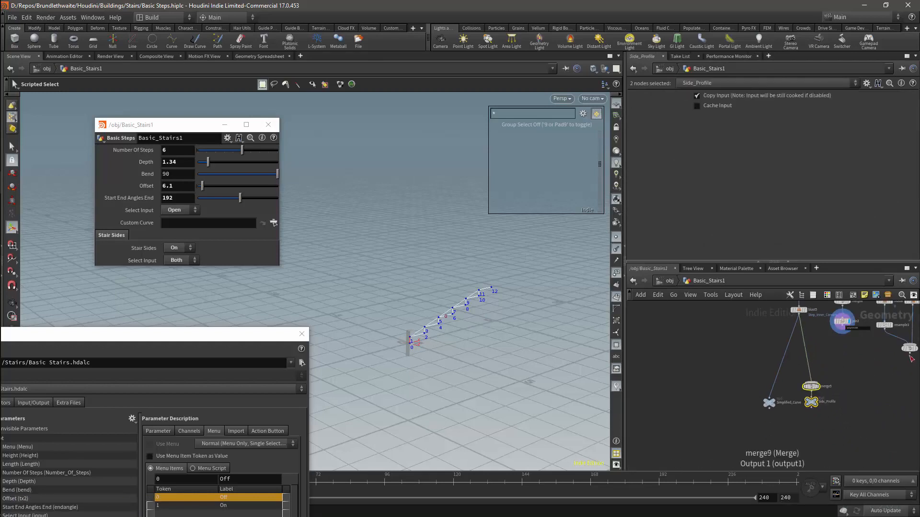
drag(904, 359, 821, 390)
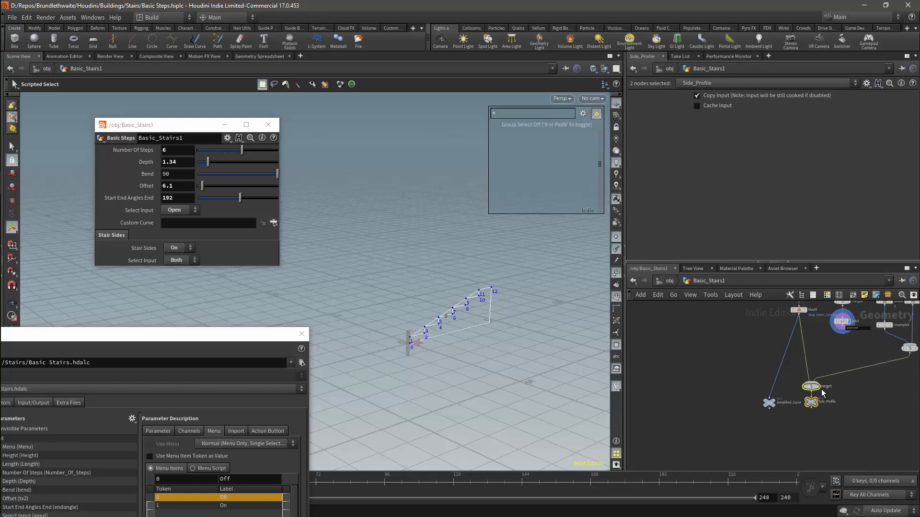
Step: Display the merge above Side_Profile and examine the combined profile's points from several angles
click(818, 387)
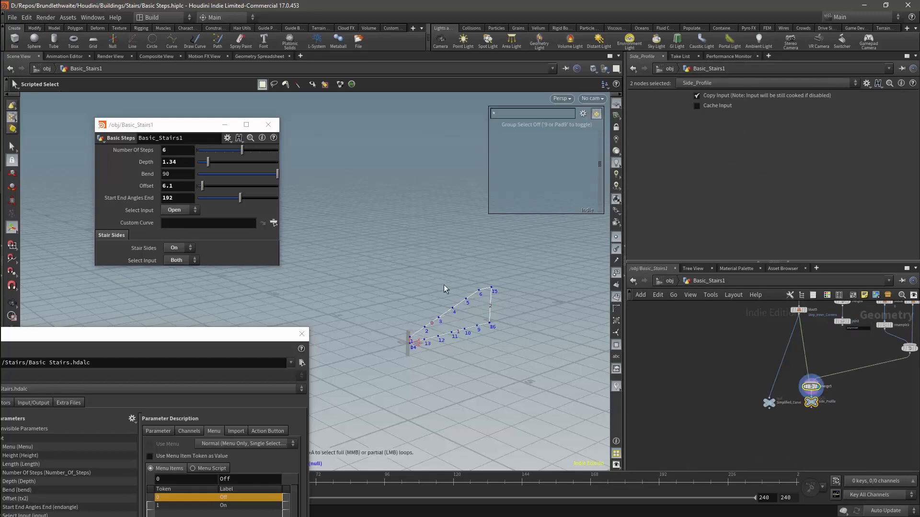
key(Escape)
drag(459, 286, 451, 321)
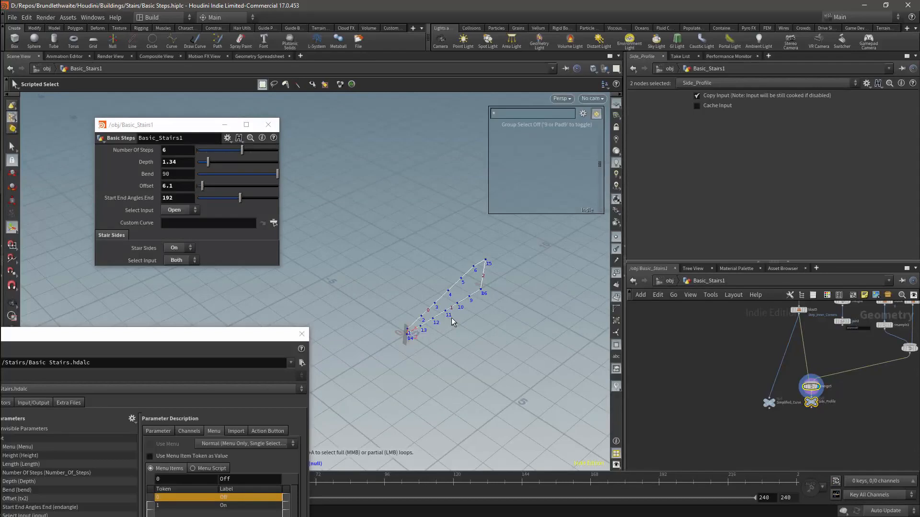
key(Escape)
drag(434, 298, 425, 345)
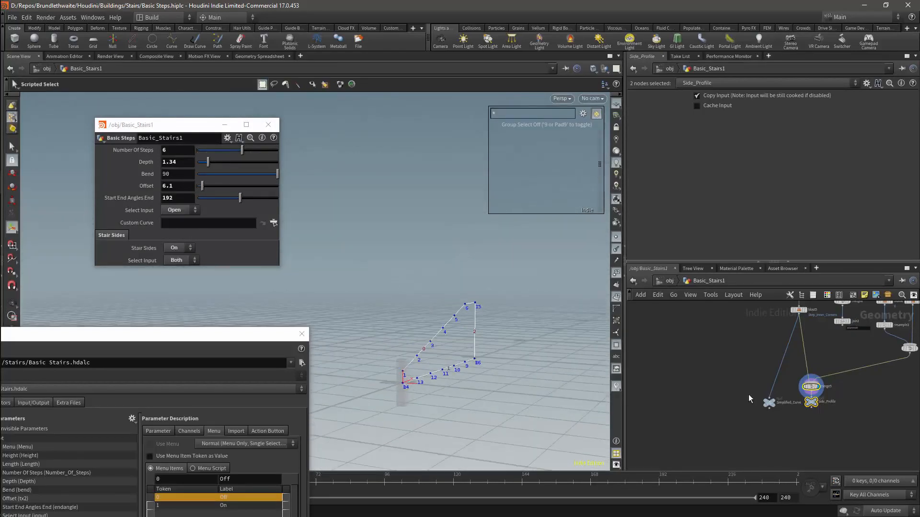
Step: Display the Simplified_Curve null and examine the start of the curve around points 0 and 1
click(769, 406)
click(772, 402)
click(777, 395)
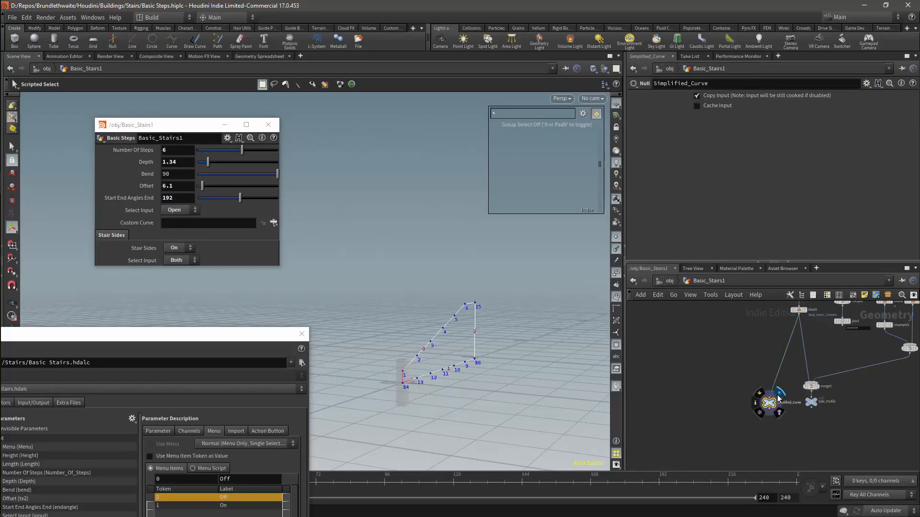
drag(393, 364, 407, 389)
scroll(393, 378, up, 5)
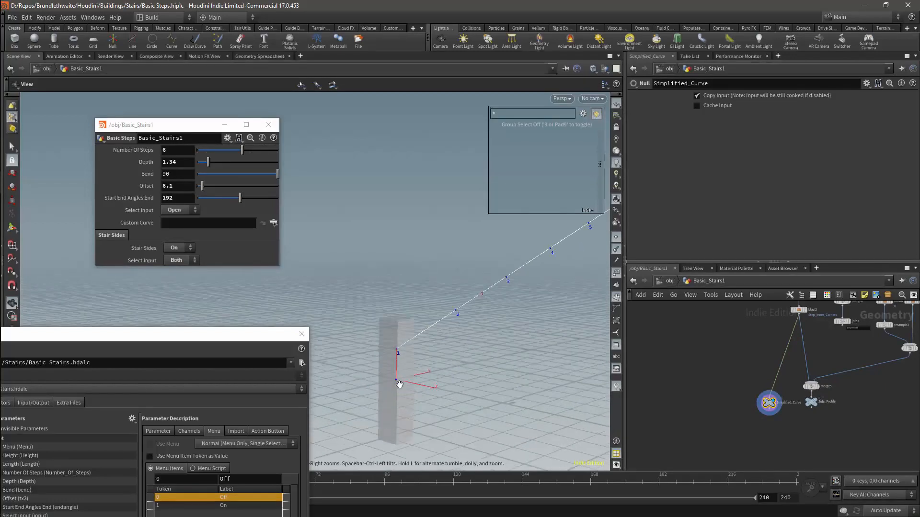
key(s)
Step: Delete the stray geo2 object at the object level and return inside Basic_Stairs1
click(666, 281)
drag(804, 341, 857, 372)
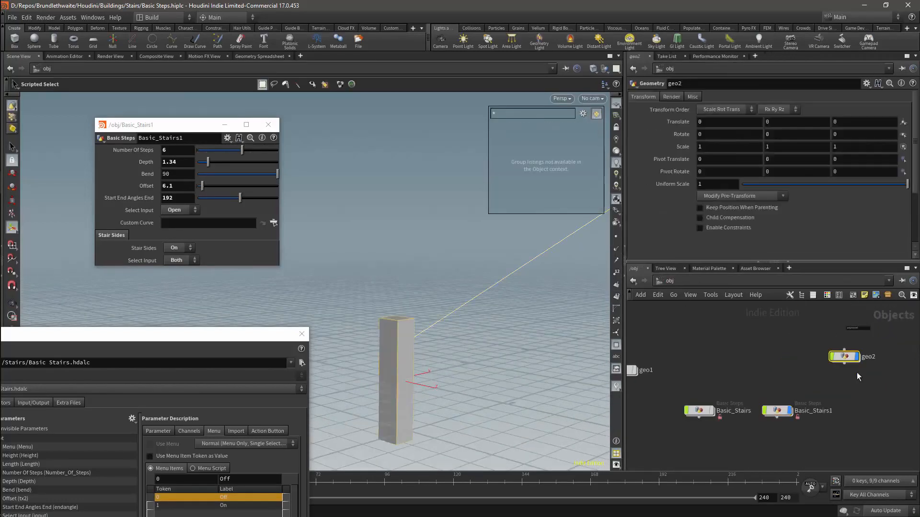
key(Delete)
double_click(773, 410)
Step: Insert a Blast node between blast5 and Simplified_Curve and display it
key(Tab)
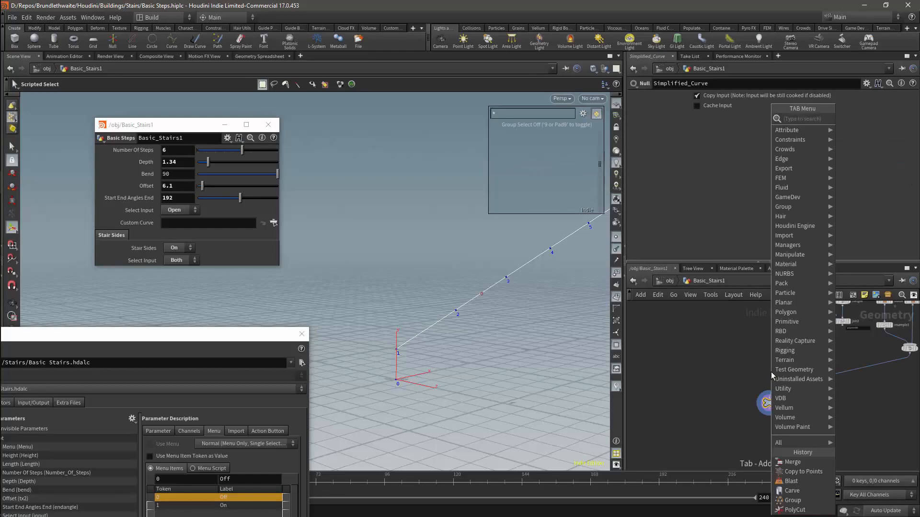
text(blast)
key(Return)
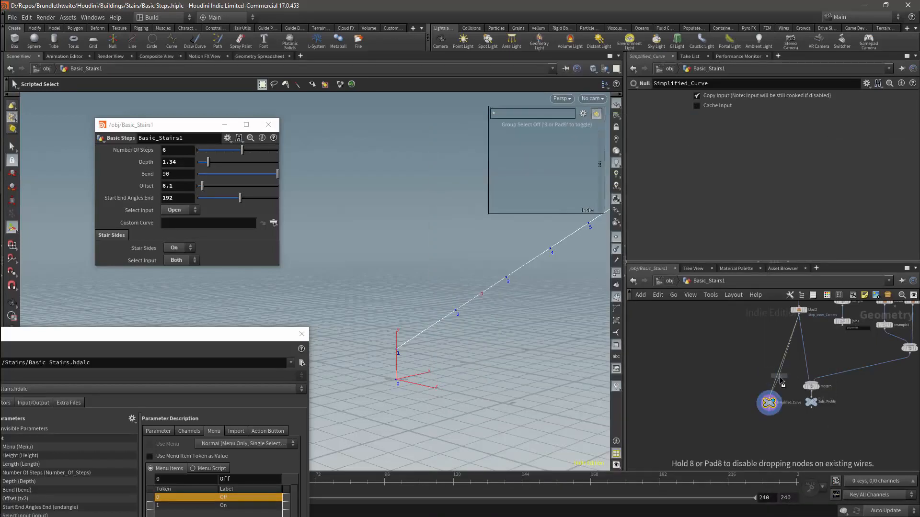
click(772, 375)
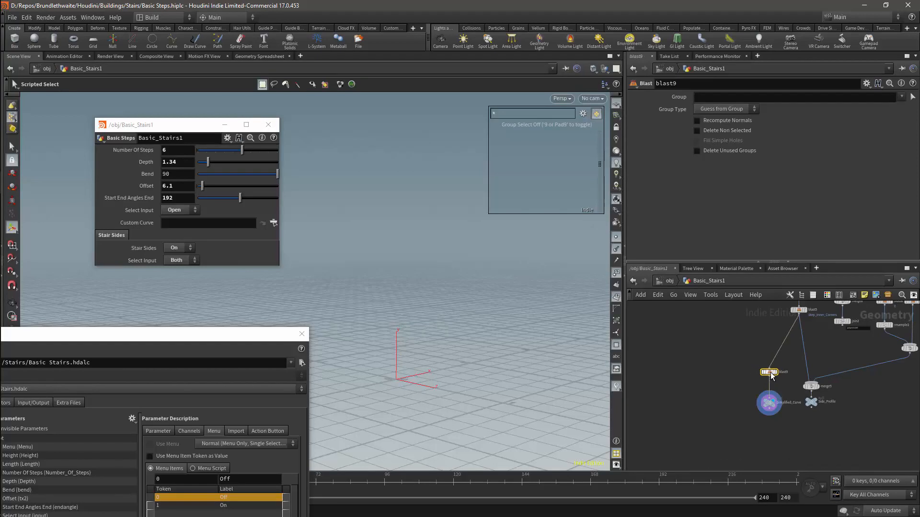
click(774, 373)
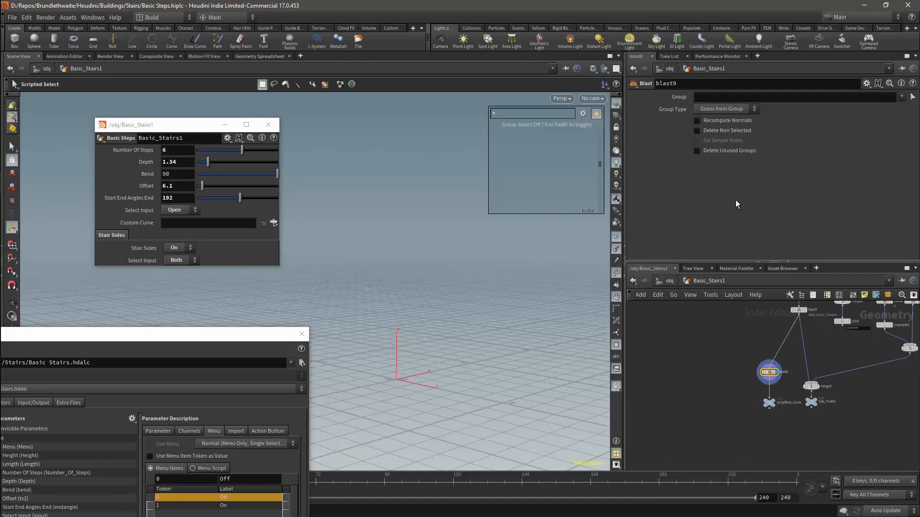
Step: Set the new blast's group type to Points and its group to 0
click(724, 109)
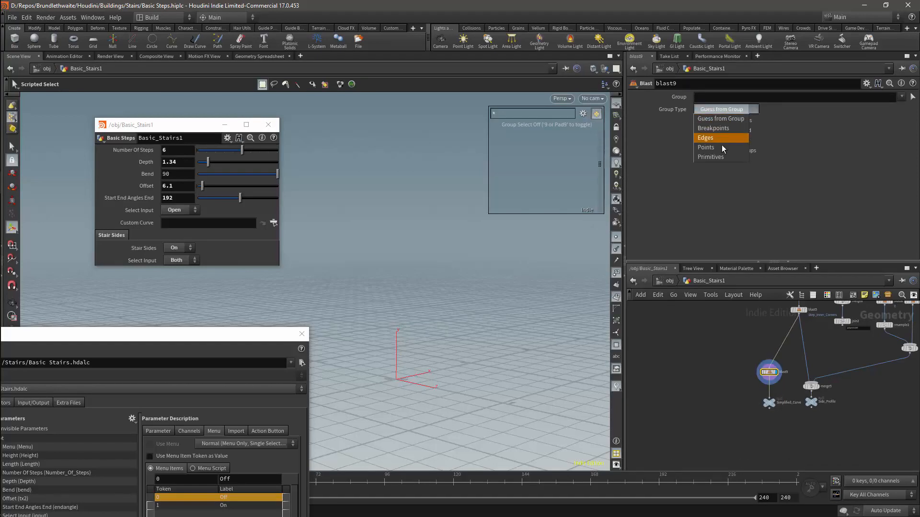
click(722, 155)
click(723, 109)
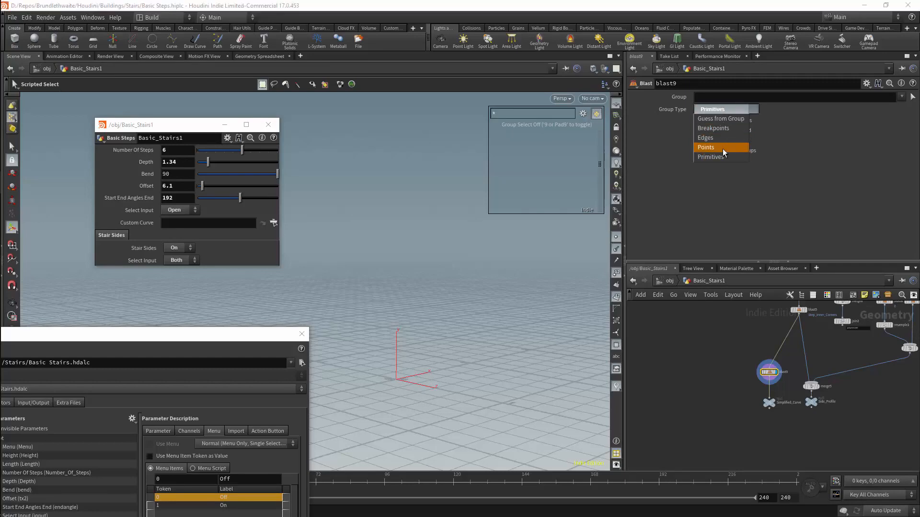
click(723, 148)
click(716, 100)
text(0)
key(Return)
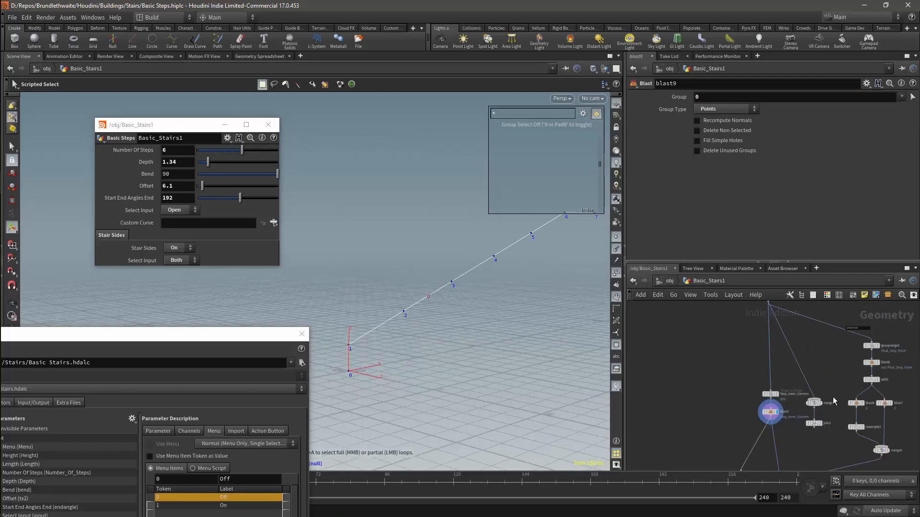
Step: Move merge8 and join3 down beside the side profile merge, with merge9 feeding into merge8
middle_drag(834, 397, 792, 332)
drag(809, 388, 817, 408)
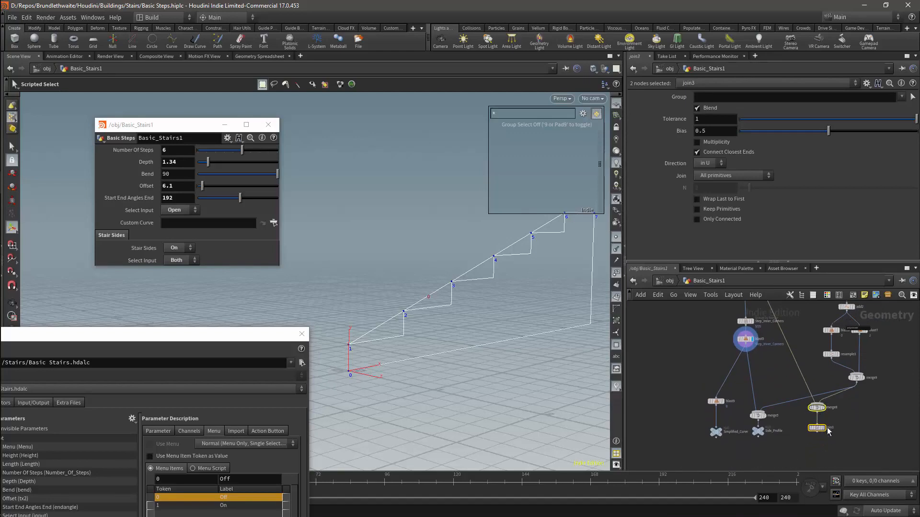
click(823, 428)
Step: Move Side_Profile down and insert a copy of join3 between it and the merge above
drag(758, 432, 757, 445)
click(816, 428)
alt+drag(816, 429, 758, 428)
Step: Duplicate the Side_Profile null beneath join3 and rename the copy Stair_Profile
alt+drag(758, 442, 818, 442)
drag(818, 446, 818, 434)
key(F2)
text(Stair_Profile)
key(Return)
Step: Tidy the output nodes by repositioning the Side_Profile branch and the blast with Simplified_Curve
middle_drag(872, 352, 893, 387)
scroll(880, 439, down, 2)
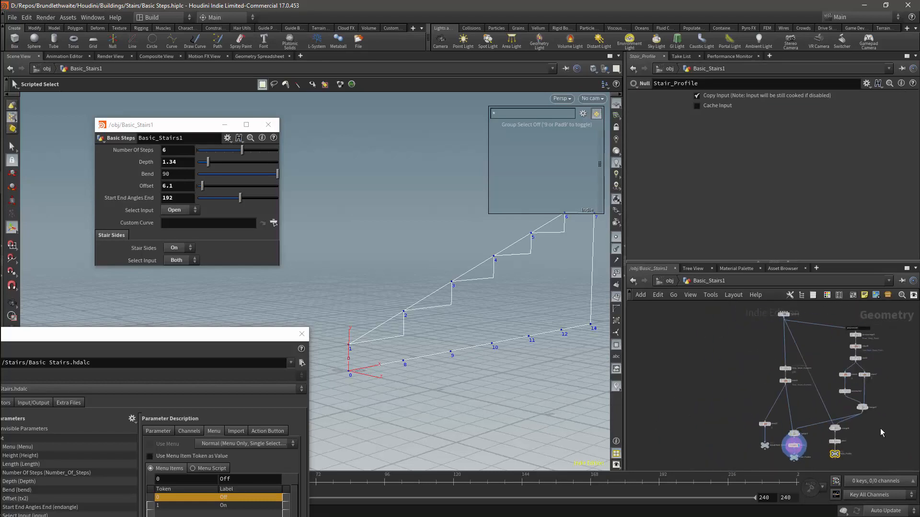
scroll(882, 436, up, 1)
drag(795, 467, 801, 441)
middle_drag(770, 442, 771, 417)
drag(751, 432, 708, 379)
drag(742, 397, 767, 402)
Step: Add an Object Merge node beside the Stair_Profile_Out null in the original stair chain
scroll(822, 413, down, 3)
middle_drag(832, 415, 656, 418)
scroll(809, 399, up, 4)
scroll(871, 412, up, 3)
scroll(864, 418, down, 1)
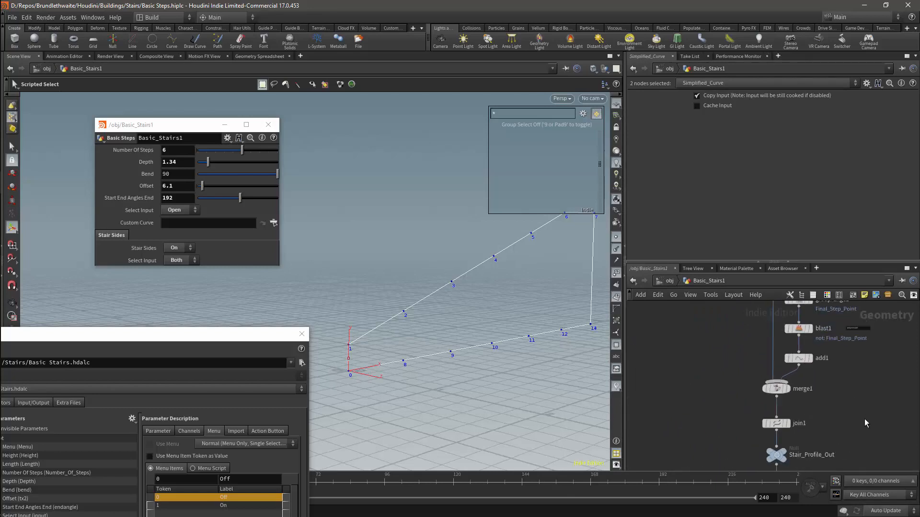
middle_drag(864, 419, 866, 361)
scroll(843, 366, down, 2)
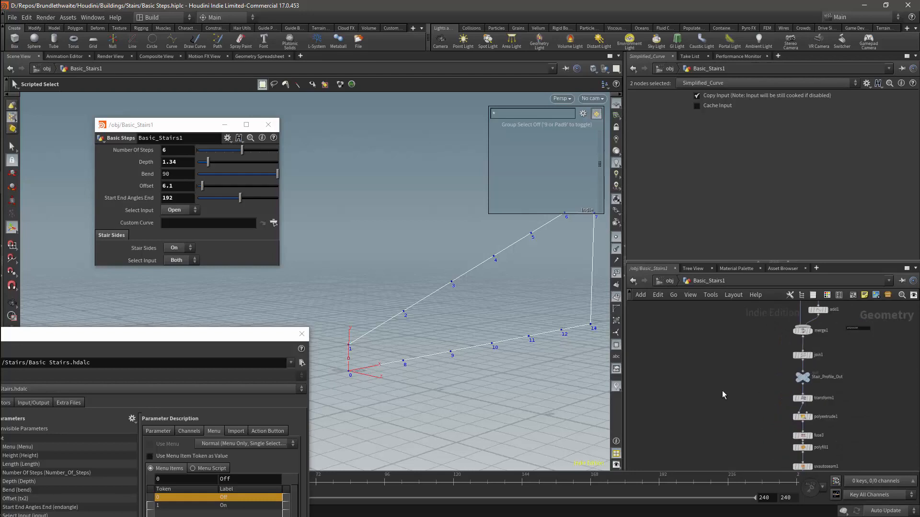
key(Tab)
text(object)
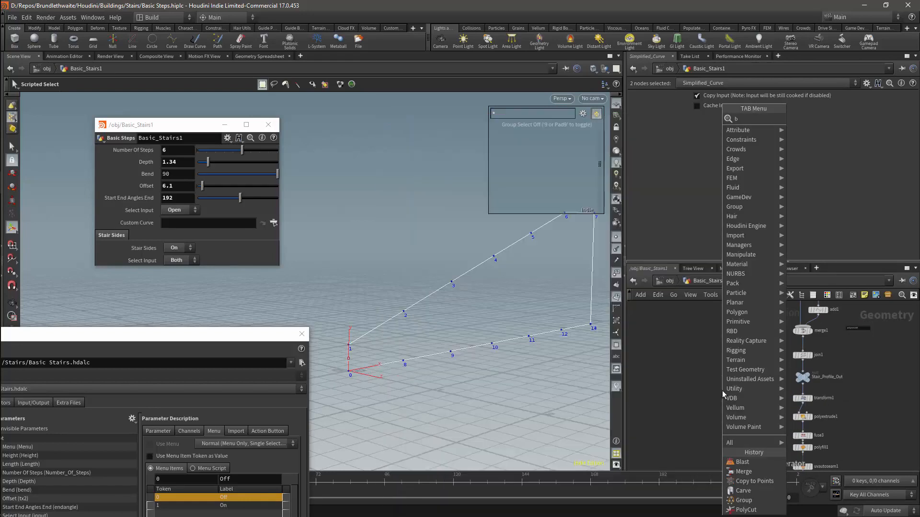
key(Return)
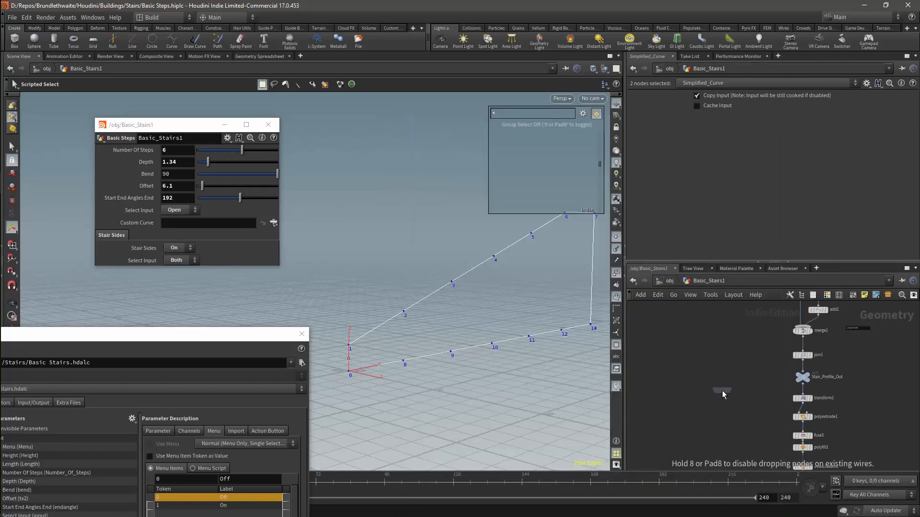
click(760, 371)
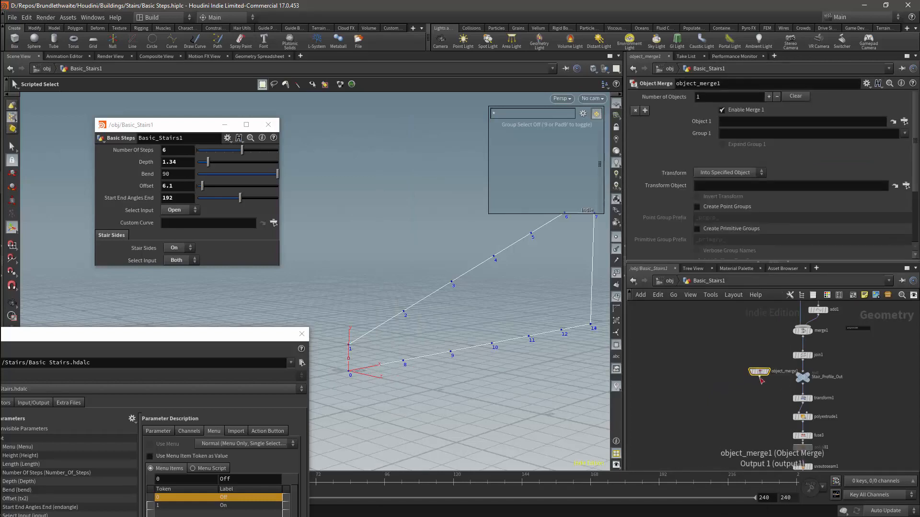
Step: Set Object 1 of object_merge1 to /obj/Basic_Stairs1/Stair_Profile and wire the node into transform1
click(824, 124)
click(904, 121)
scroll(890, 144, up, 12)
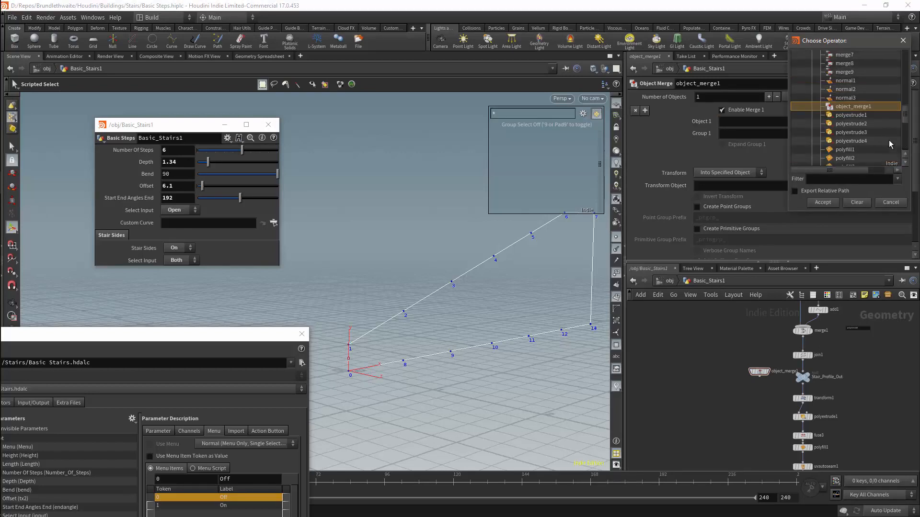
scroll(889, 145, up, 2)
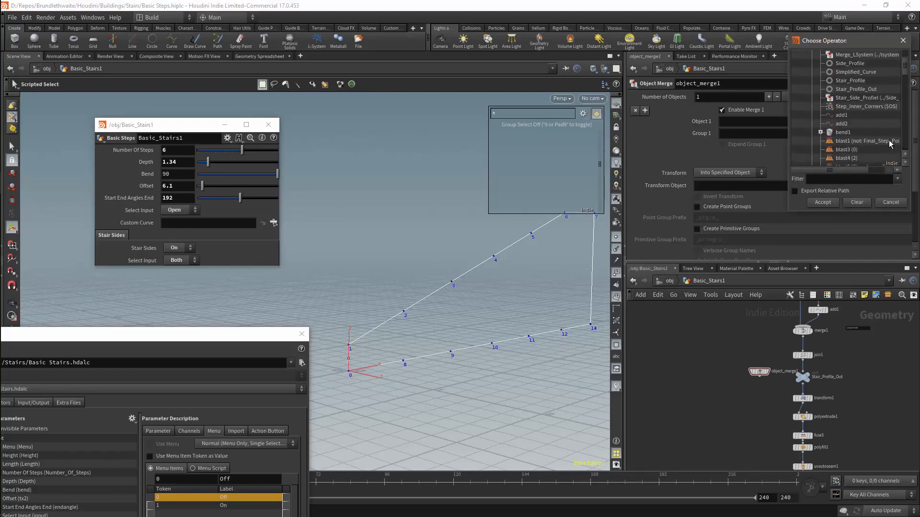
scroll(873, 114, up, 1)
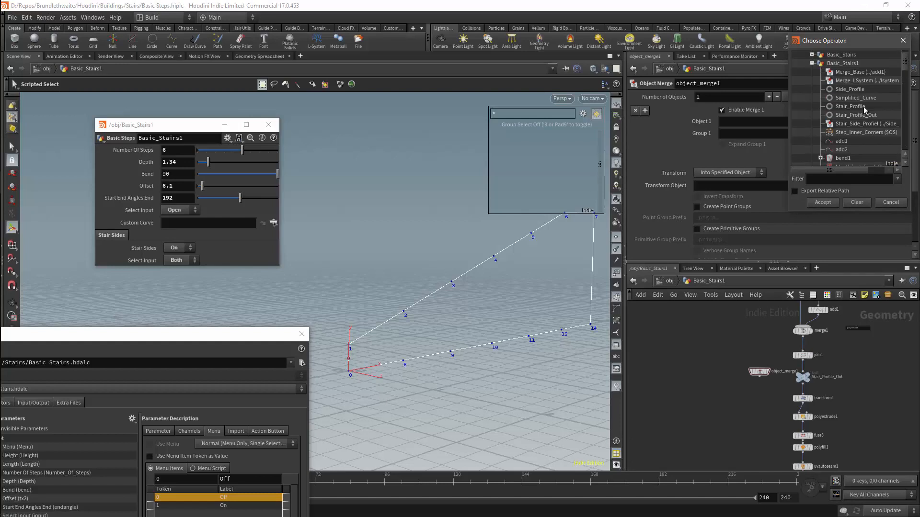
click(846, 107)
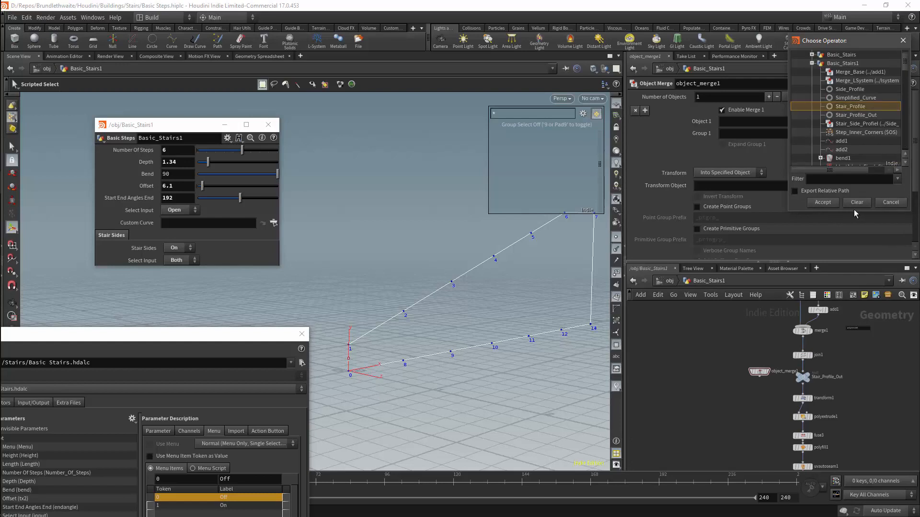
click(830, 203)
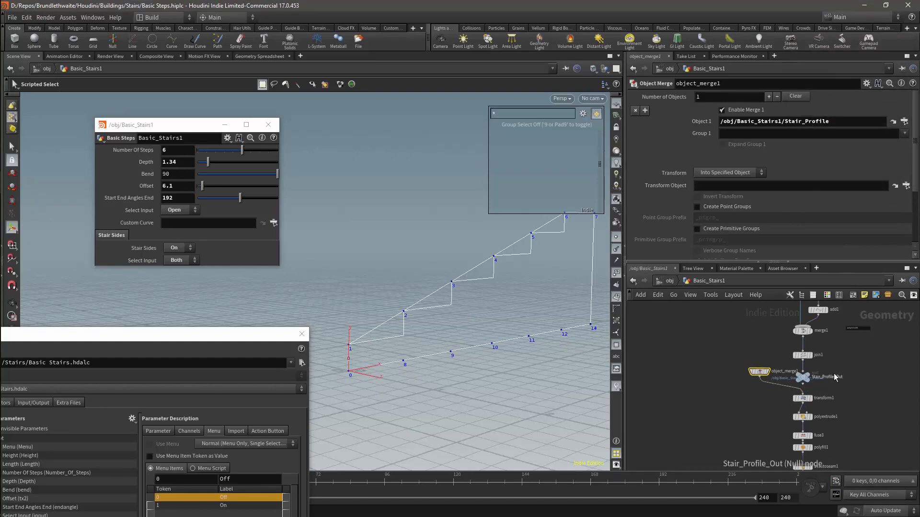
Step: Display normal1 at the end of the stair chain and inspect the generated stairs in the viewport
scroll(834, 376, down, 1)
scroll(835, 377, down, 6)
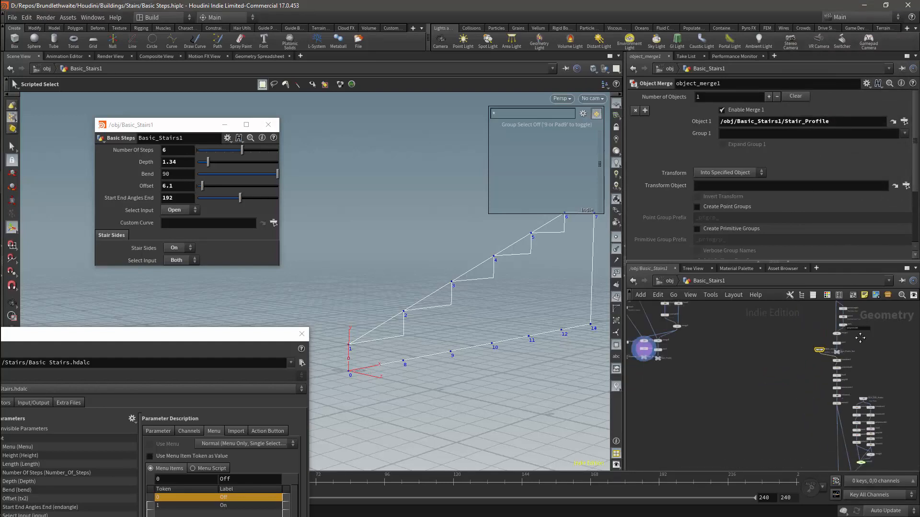
scroll(860, 366, up, 5)
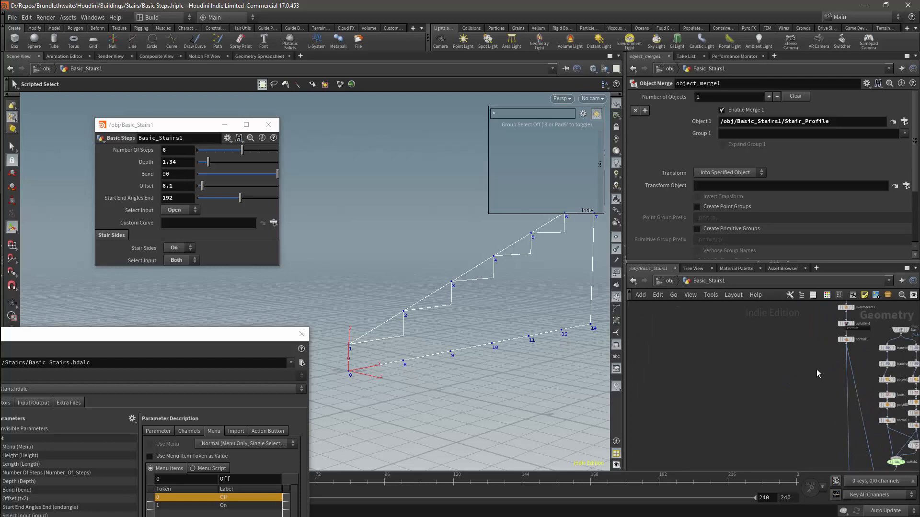
click(853, 340)
scroll(482, 279, down, 3)
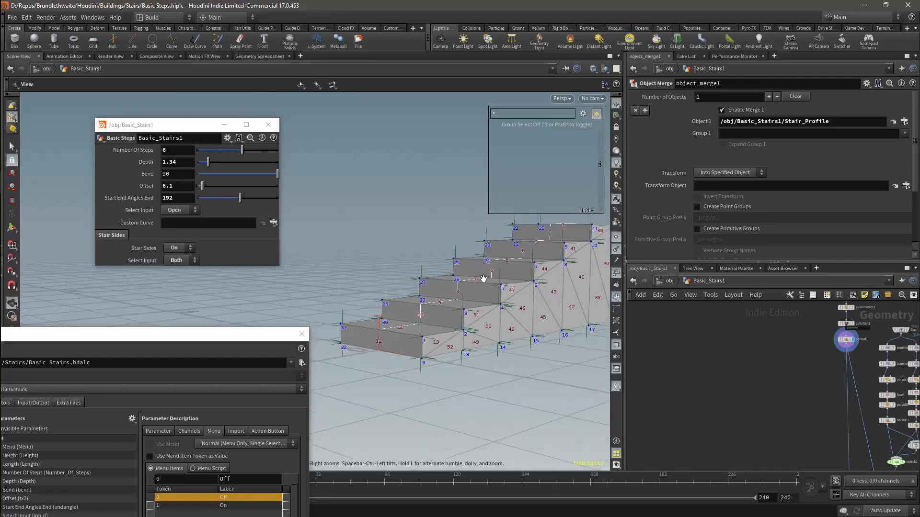
drag(501, 274, 498, 302)
middle_drag(498, 303, 448, 350)
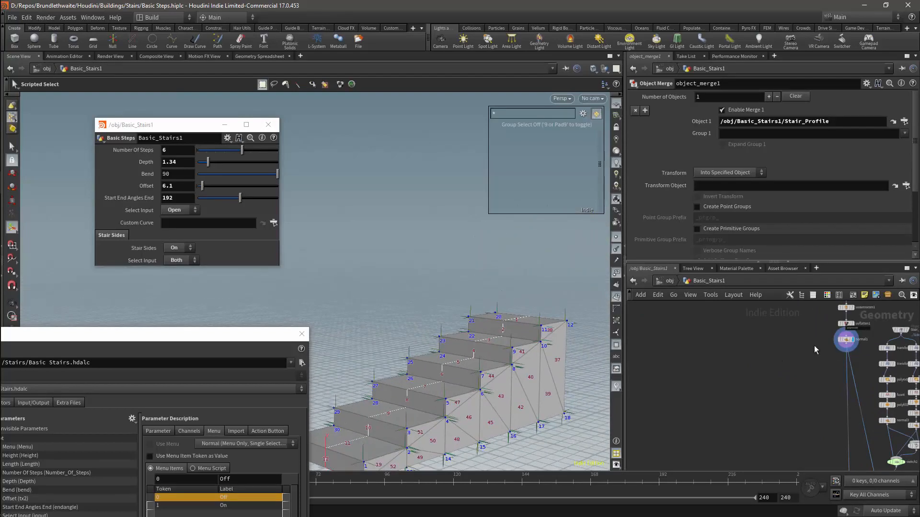
Step: Delete the old profile nodes above transform1 in the stair chain and above join2 in the second chain
middle_drag(815, 361, 666, 444)
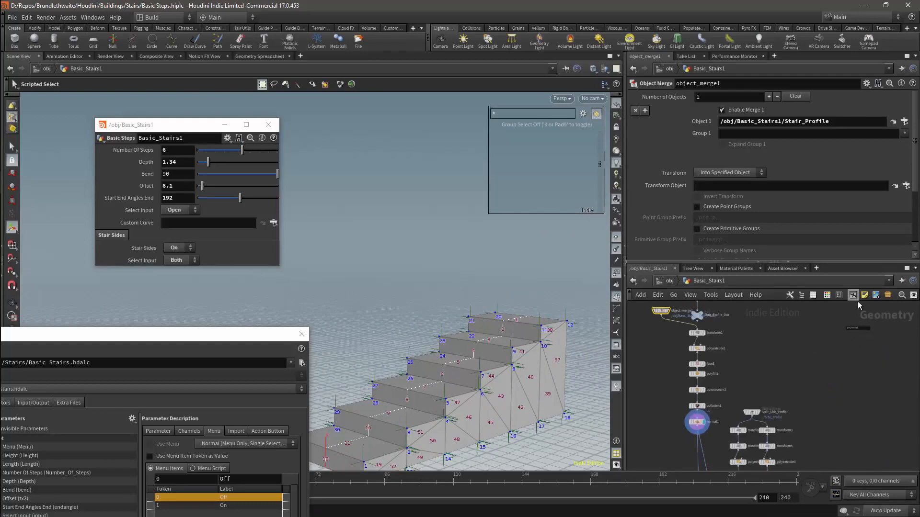
scroll(812, 352, down, 4)
middle_drag(804, 340, 804, 408)
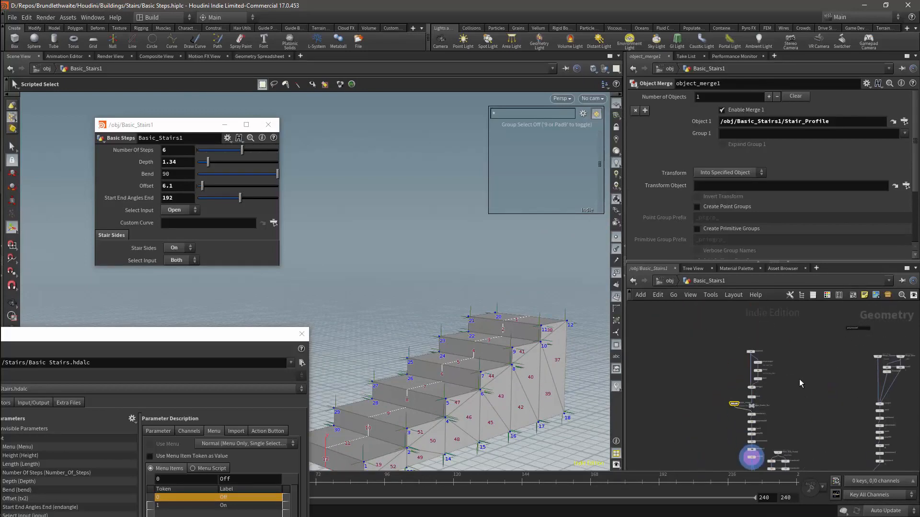
drag(790, 339, 753, 407)
key(Delete)
mouse_move(889, 389)
mouse_down()
mouse_move(912, 404)
mouse_move(905, 391)
mouse_up()
drag(868, 355, 902, 409)
key(Delete)
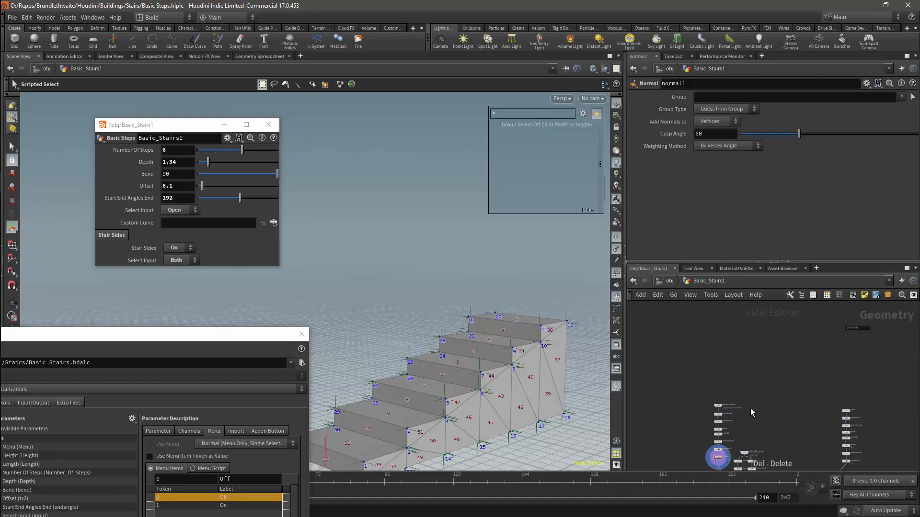
Step: Duplicate object_merge1 and place the copy above join2 as the second chain's input
click(714, 408)
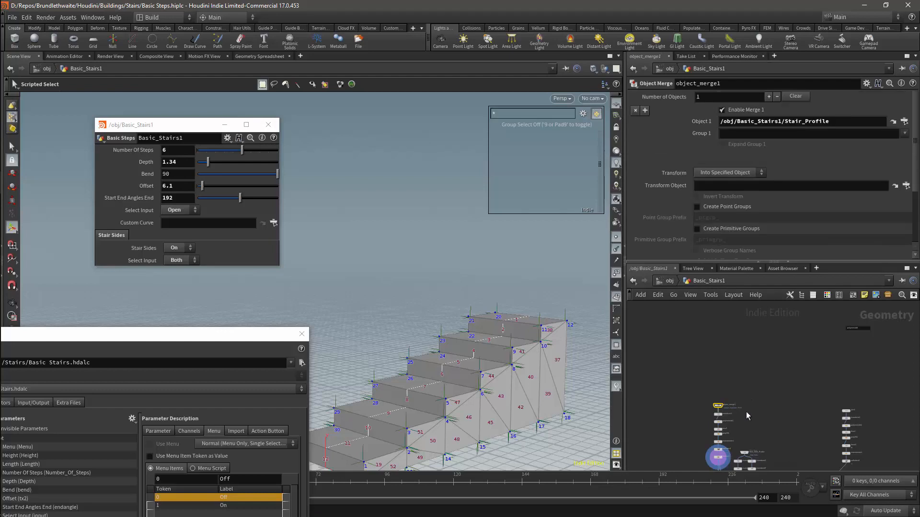
key(ctrl+c)
key(ctrl+v)
click(833, 408)
drag(833, 408, 847, 405)
scroll(847, 408, up, 5)
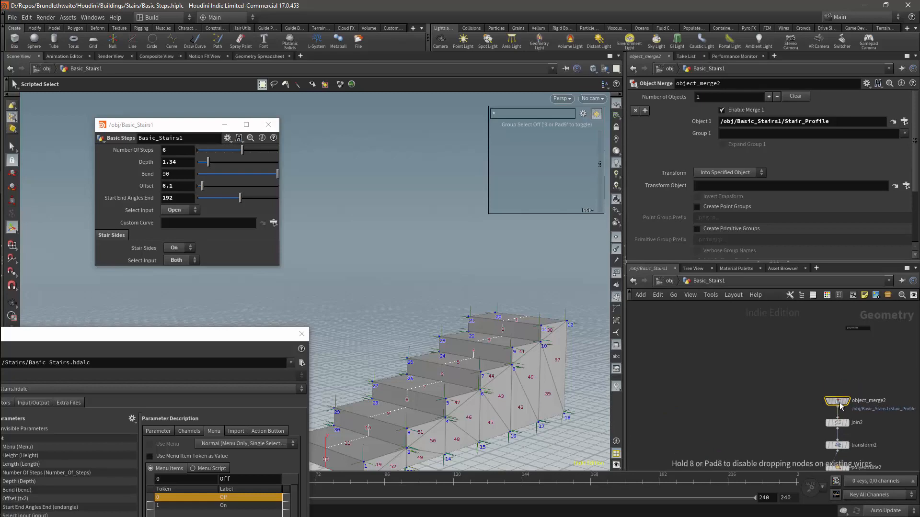
Step: Move the whole object_merge2 chain closer to the main stair chain
scroll(857, 413, down, 5)
scroll(865, 407, down, 4)
middle_drag(881, 412, 883, 350)
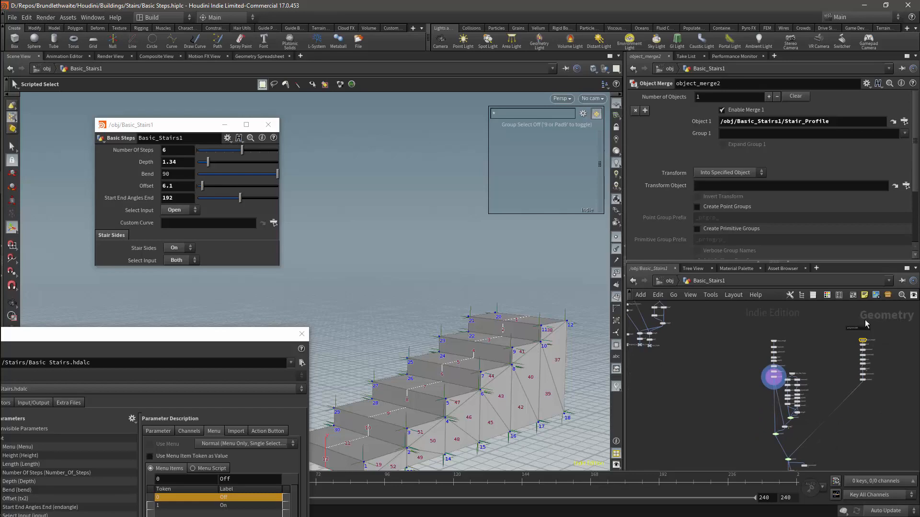
drag(883, 332, 853, 410)
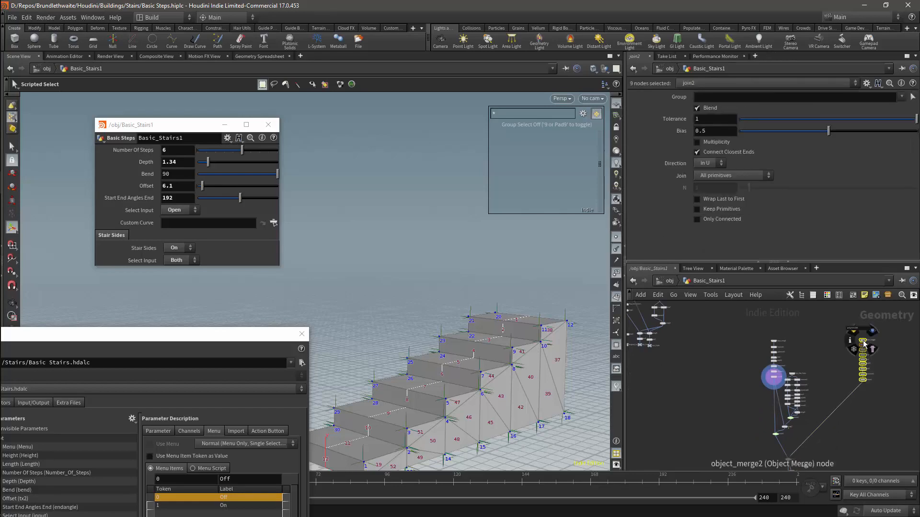
drag(861, 341, 837, 343)
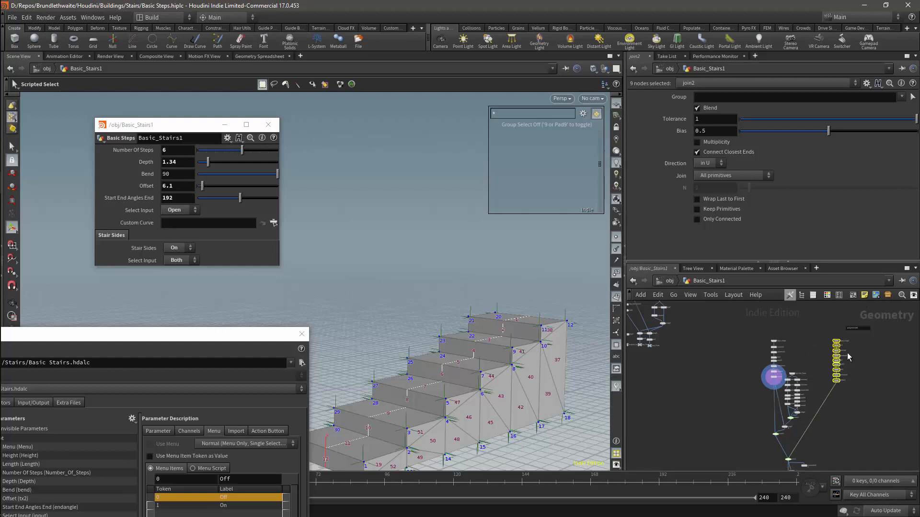
Step: Insert a Transform between the blast and Simplified_Curve, and a copy of it between join4 and Side_Profile
scroll(807, 380, up, 5)
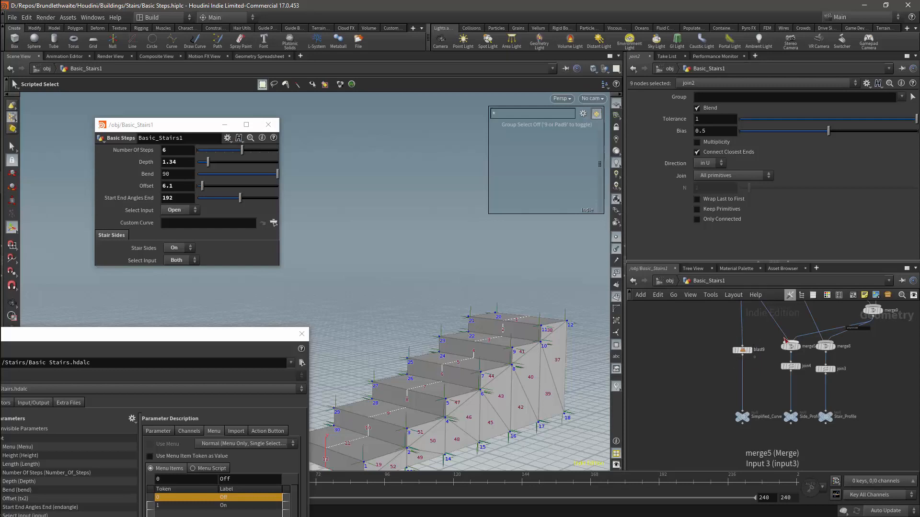
drag(746, 353, 743, 366)
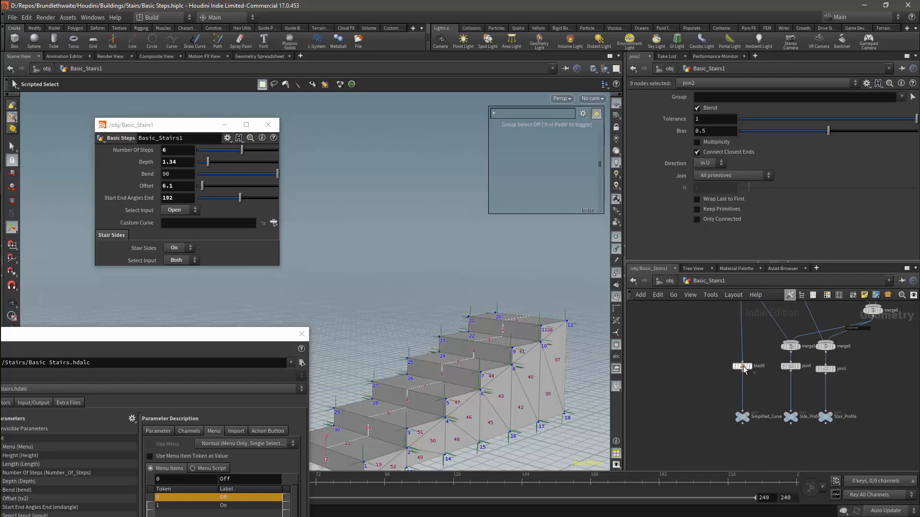
key(Tab)
text(transfor)
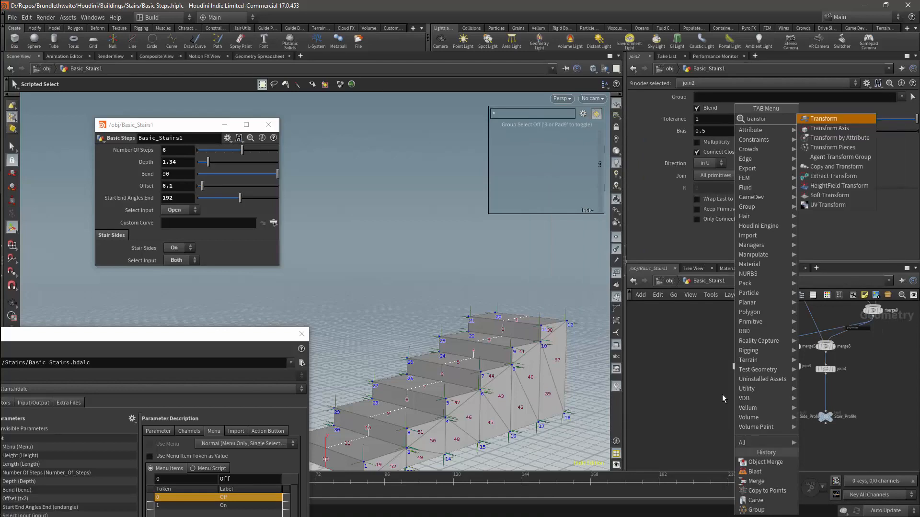
key(Return)
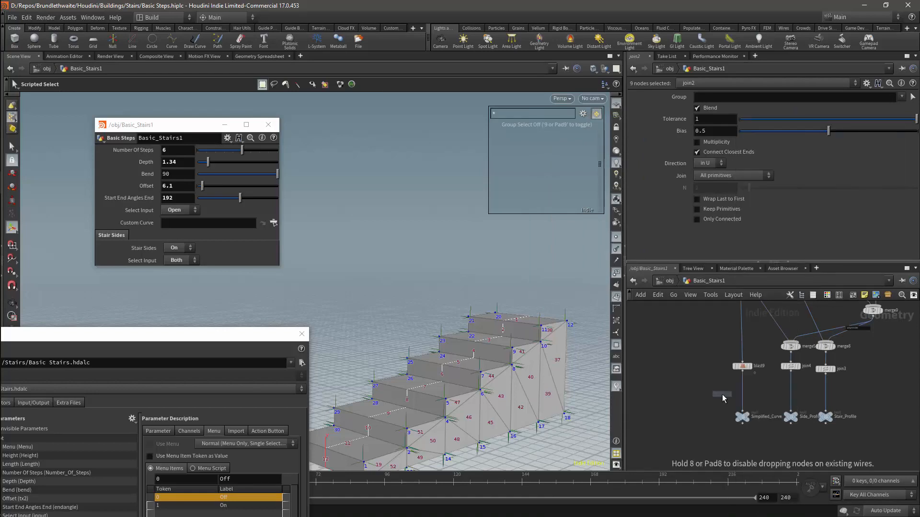
click(744, 392)
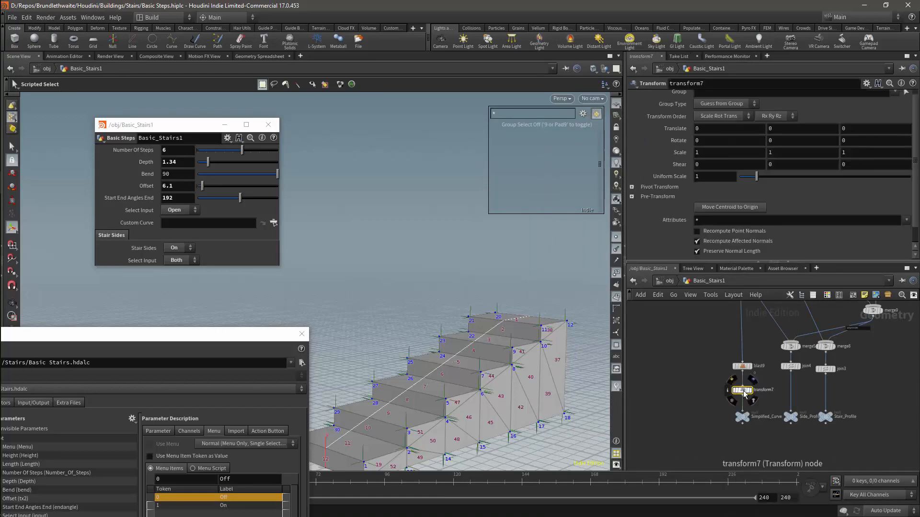
alt+drag(746, 392, 794, 394)
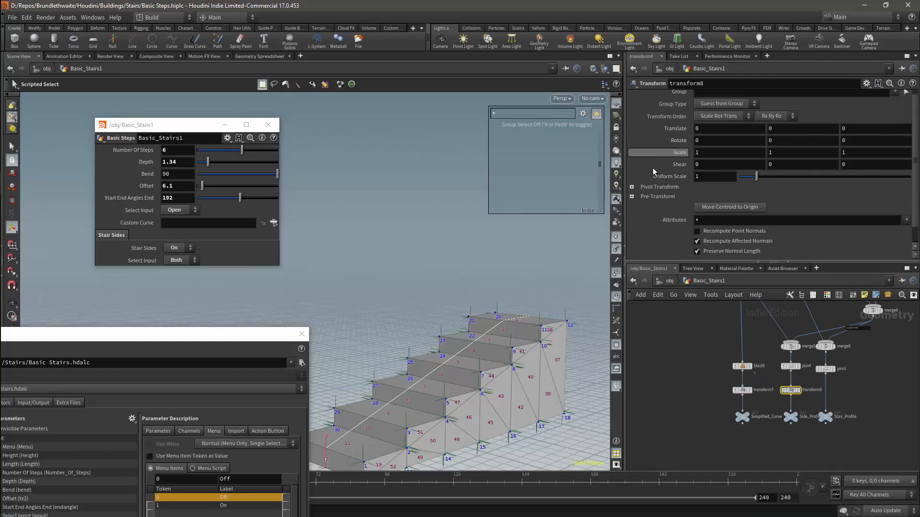
Step: Enter the expression cetroid("../join4/", D_X) as the Pivot Translate X of transform8
click(632, 188)
drag(724, 195, 697, 200)
text(cetr)
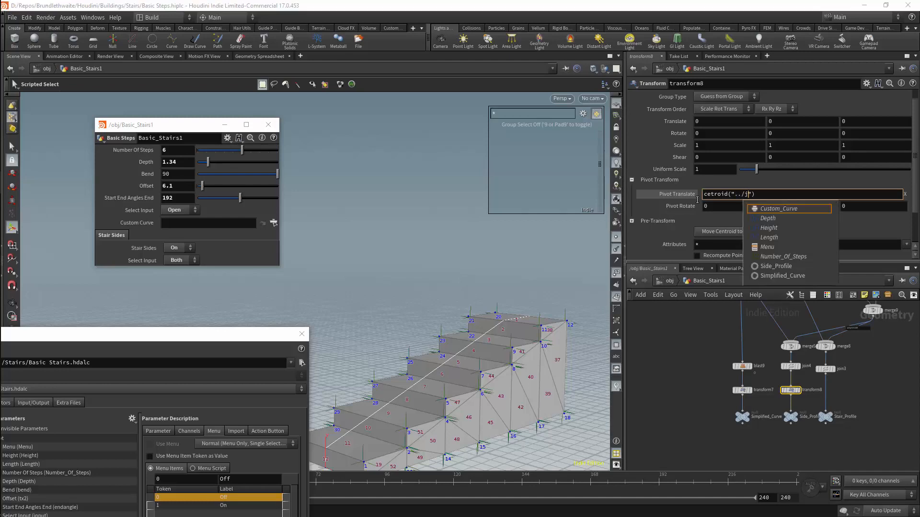
text(oi)
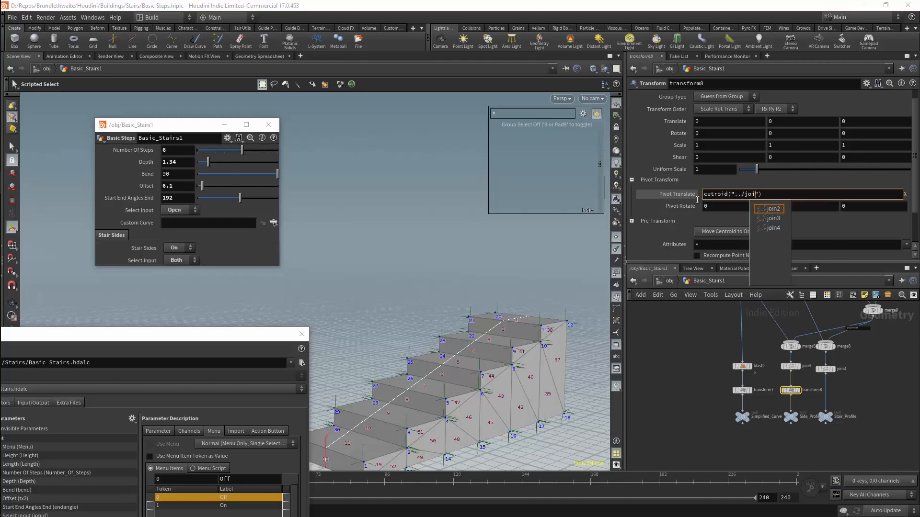
key(Down)
key(Down)
key(Return)
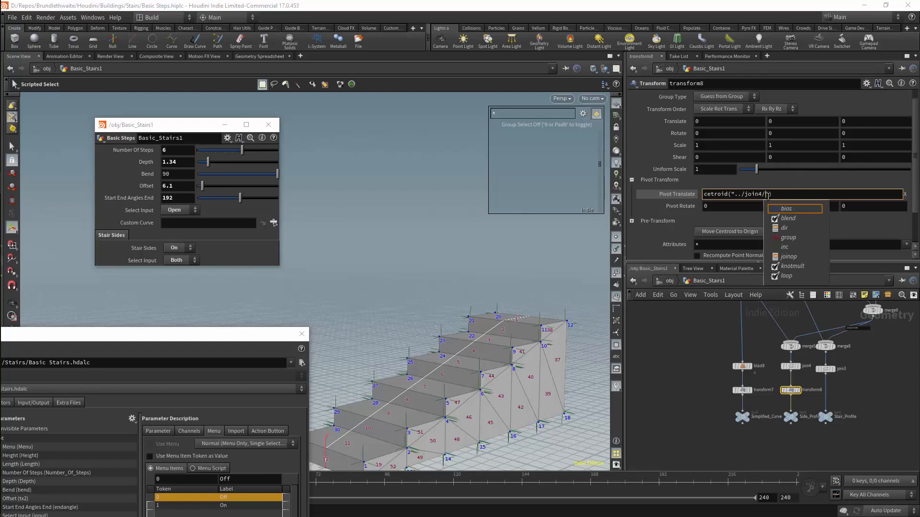
key(Escape)
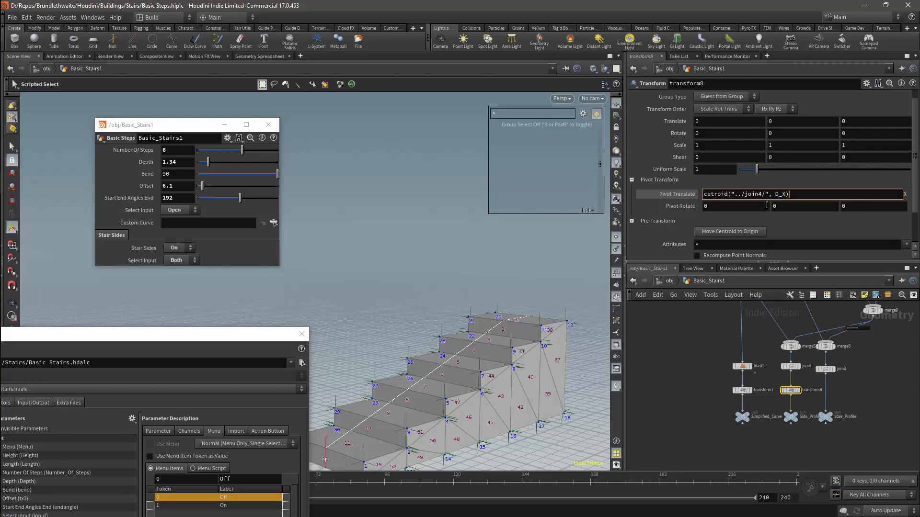
Step: Copy transform8's Pivot Translate X expression cetroid("../join4/", D_X) into Y and Z, with D_Y and D_Z as their arguments
key(shift+Left)
key(shift+Left)
key(shift+Left)
key(shift+Left)
key(shift+Left)
key(shift+Left)
key(shift+Left)
key(shift+Left)
key(ctrl+c)
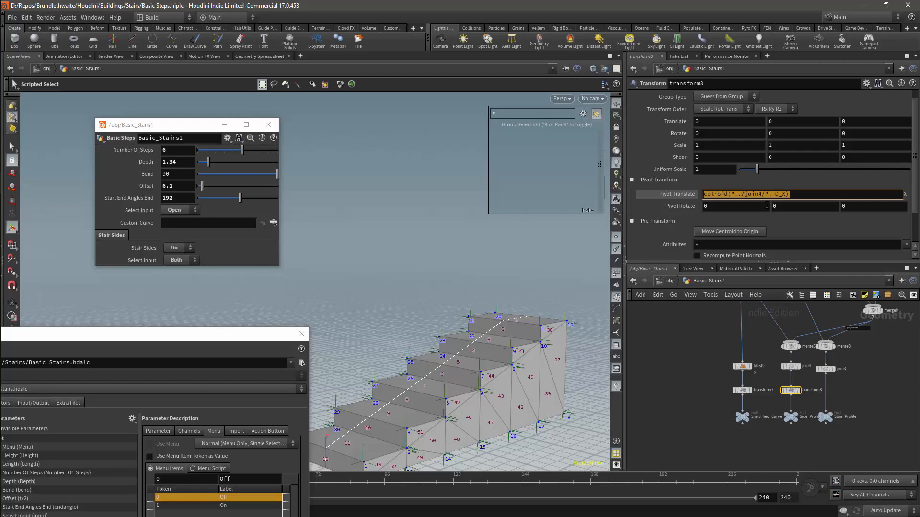
key(Return)
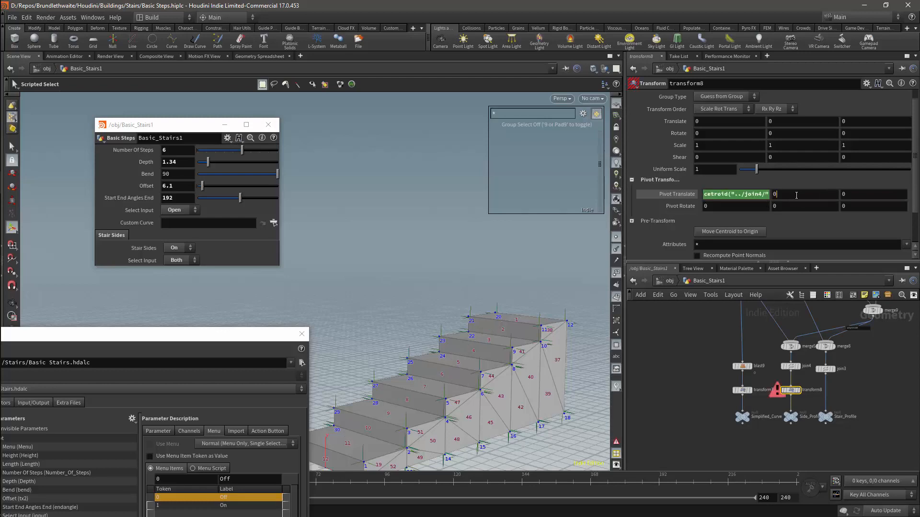
double_click(796, 195)
key(ctrl+v)
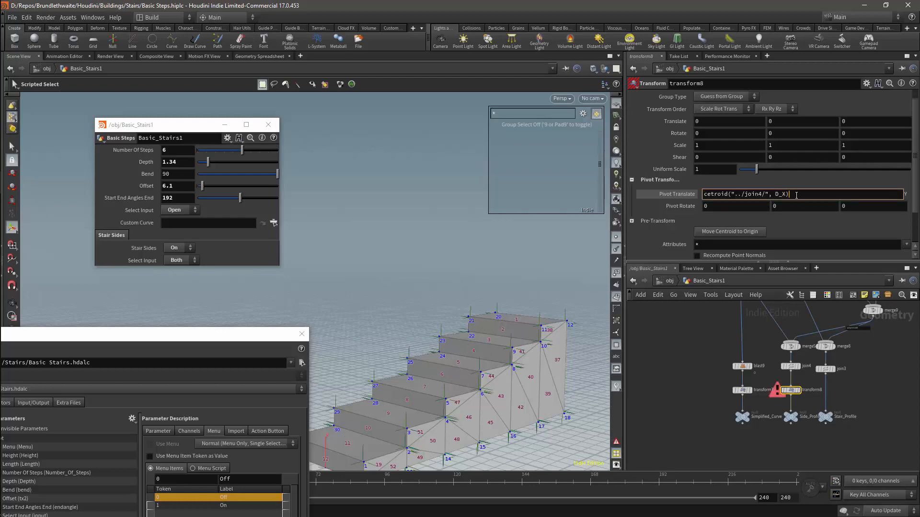
key(Return)
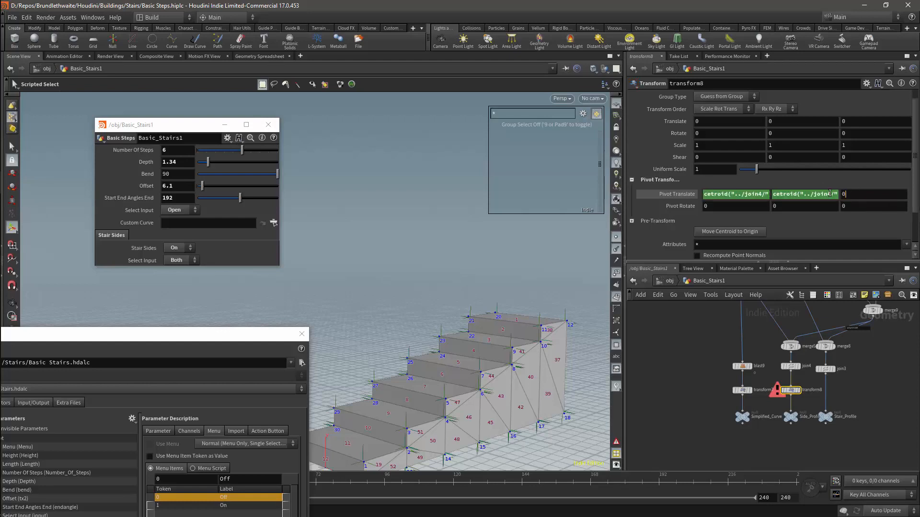
double_click(845, 194)
key(ctrl+v)
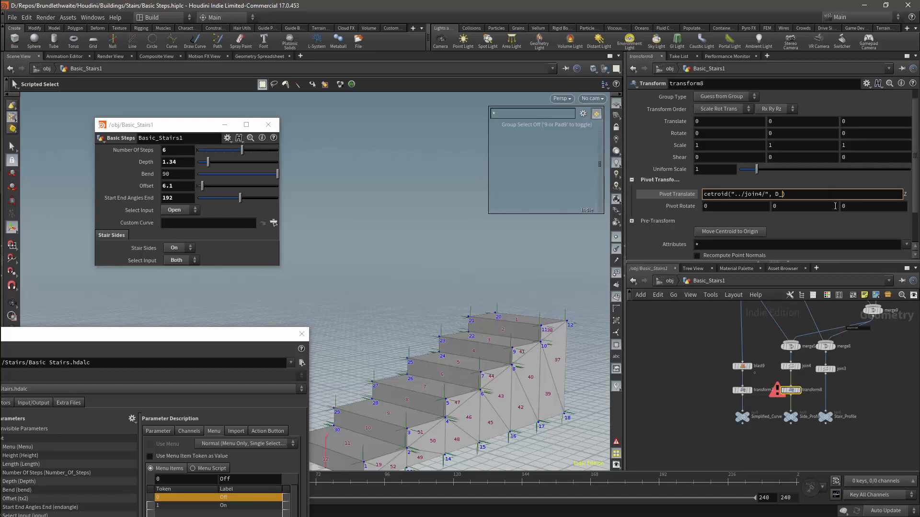
key(Return)
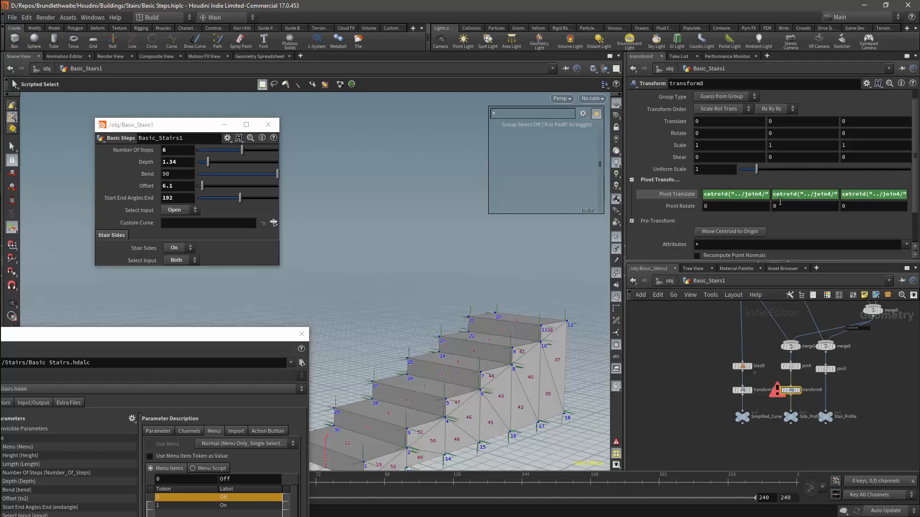
Step: Recheck transform8's Pivot Translate X and Y expressions and re-enter the D_X argument in X
double_click(748, 196)
click(770, 194)
key(Return)
double_click(792, 194)
key(Return)
double_click(756, 197)
click(771, 194)
text(, D_X)
key(Return)
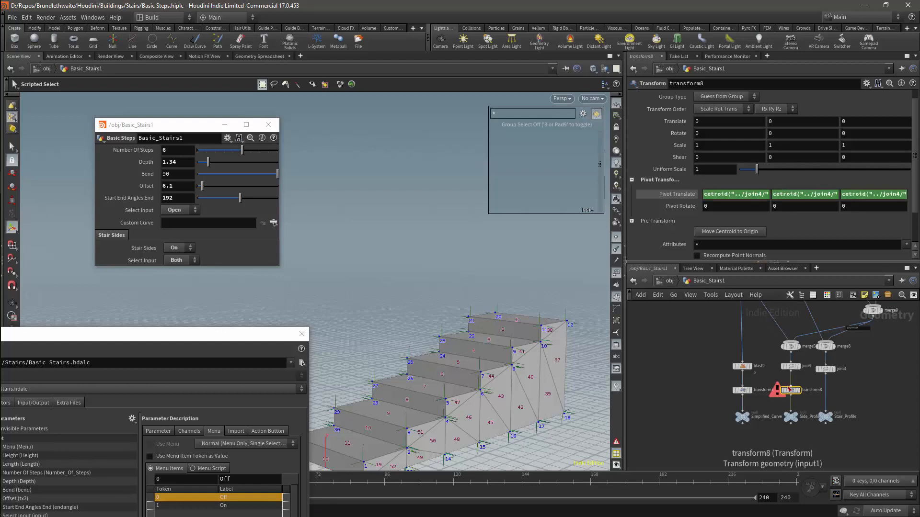
Step: Open transform8's Pivot Translate X in the expression editor to examine its errors, moving the editor clear of the parameters
click(723, 194)
key(alt+e)
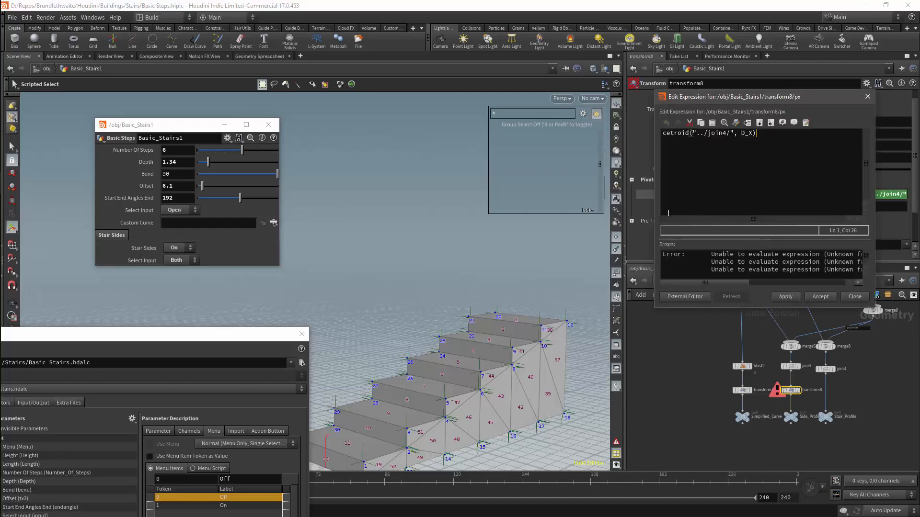
drag(656, 207, 426, 206)
drag(683, 103, 476, 119)
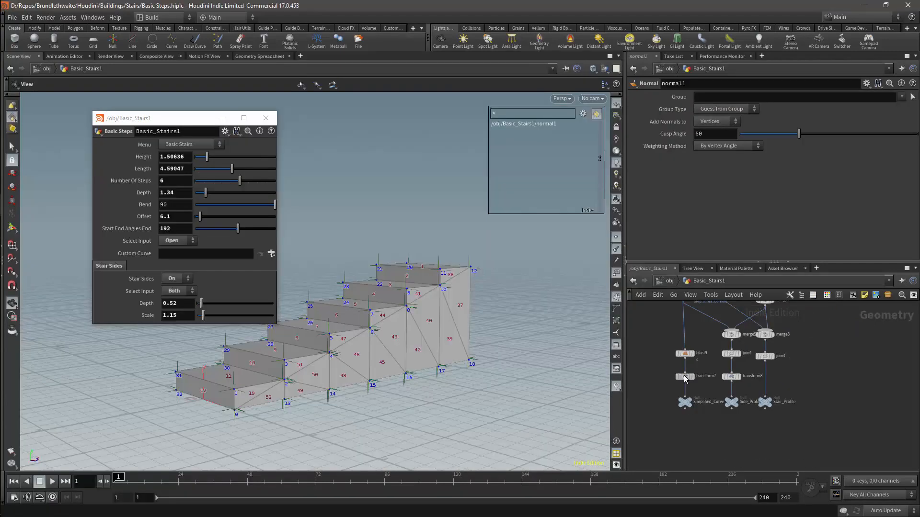
Step: Set transform7's Pivot Translate X to centroid("../blast9/", D_X)
click(685, 376)
click(731, 376)
click(756, 207)
click(685, 376)
click(764, 207)
double_click(764, 207)
text(blast9)
key(Return)
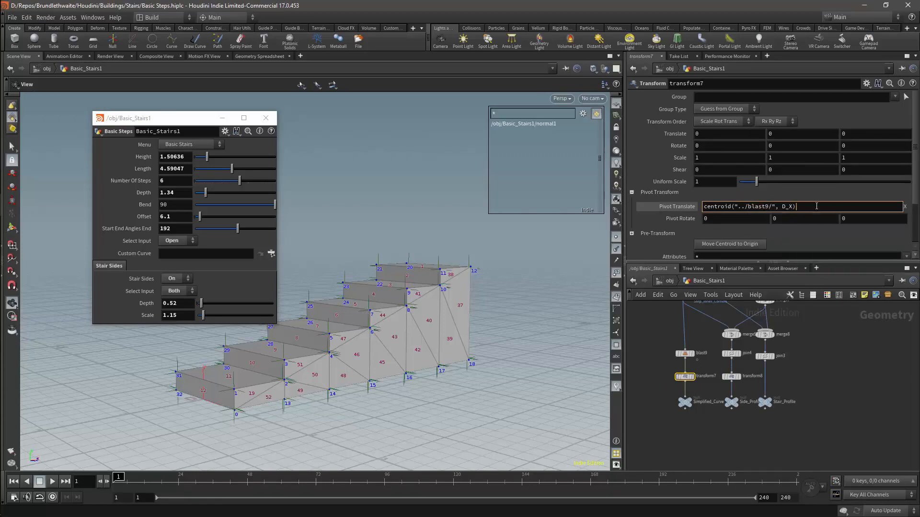
Step: Enter the blast9 centroid expression in transform7's Pivot Translate Y and Z with D_Y and D_Z
key(BackSpace)
text(Y)
key(Return)
double_click(849, 208)
text(centroid("../blast9/", D_X))
key(Left)
key(BackSpace)
text(Z)
key(Return)
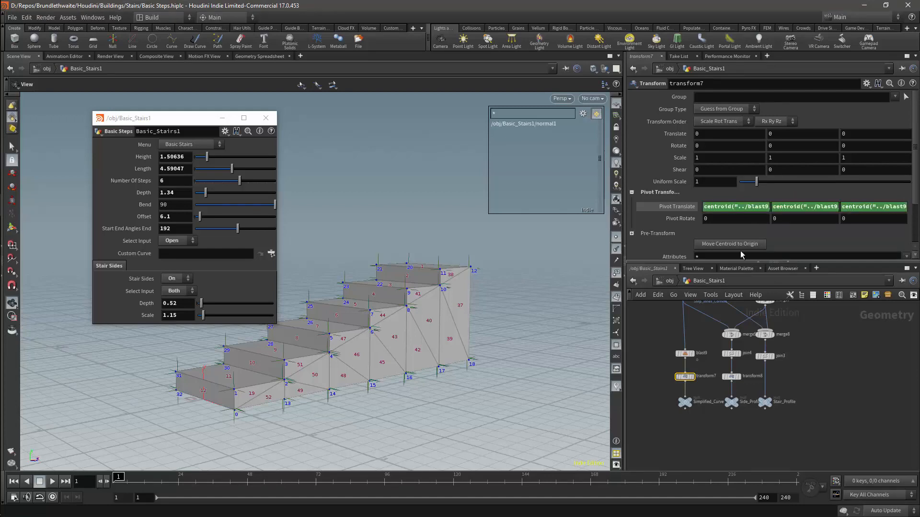
Step: Link the Uniform Scale of transform7 and transform8 to the Stair Sides Scale parameter with relative channel references
middle_click(142, 317)
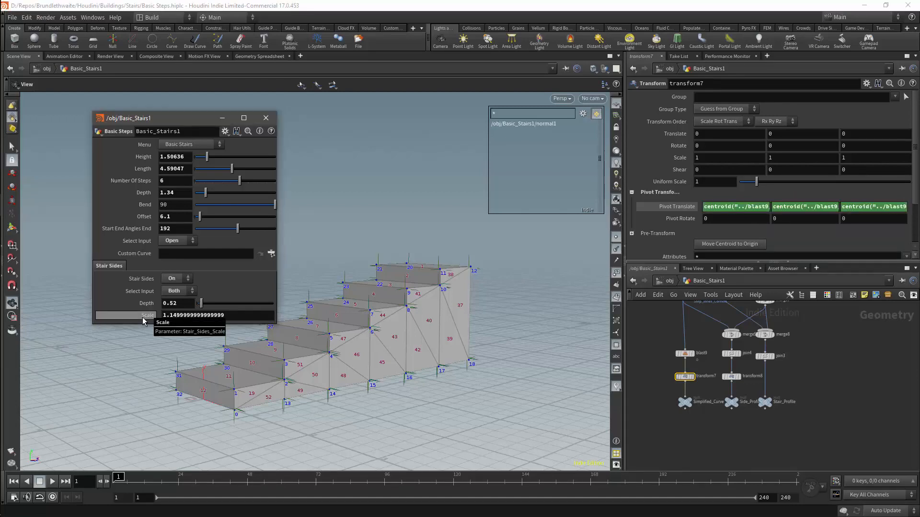
drag(721, 187, 709, 184)
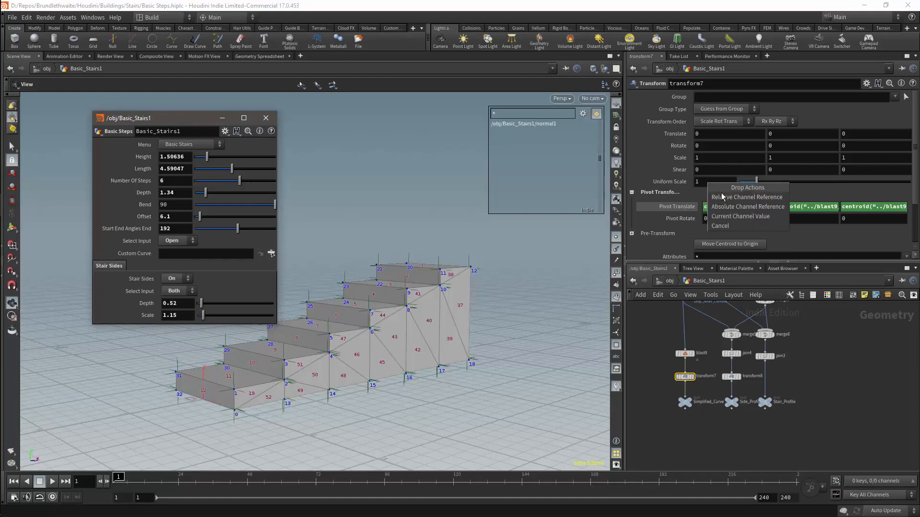
click(723, 197)
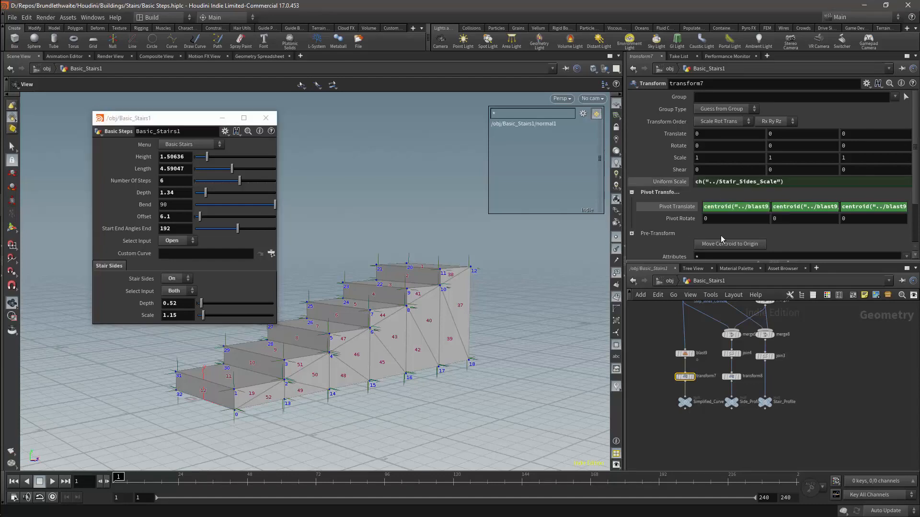
click(730, 377)
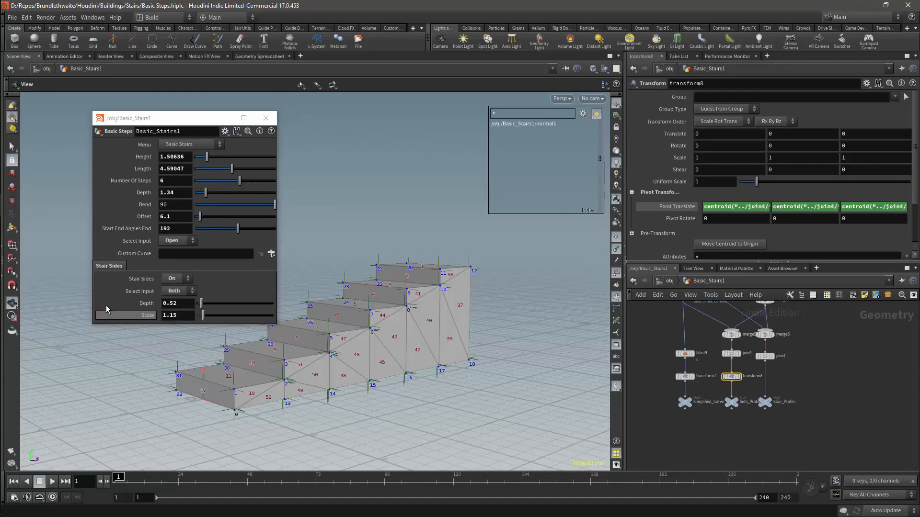
drag(102, 316, 698, 186)
click(728, 202)
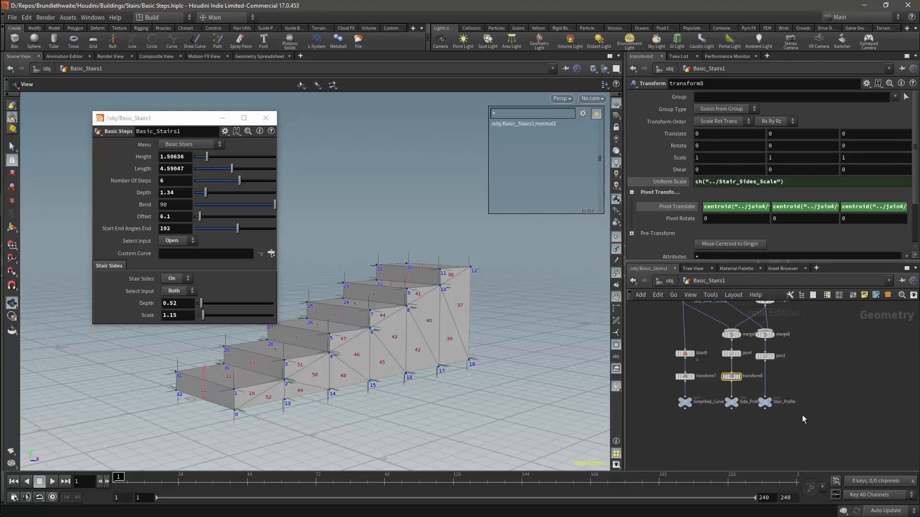
Step: Display Simplified_Curve and set the Stair Sides Scale to 1 to test how the curve scales
drag(747, 423, 685, 389)
click(698, 393)
click(741, 391)
click(694, 402)
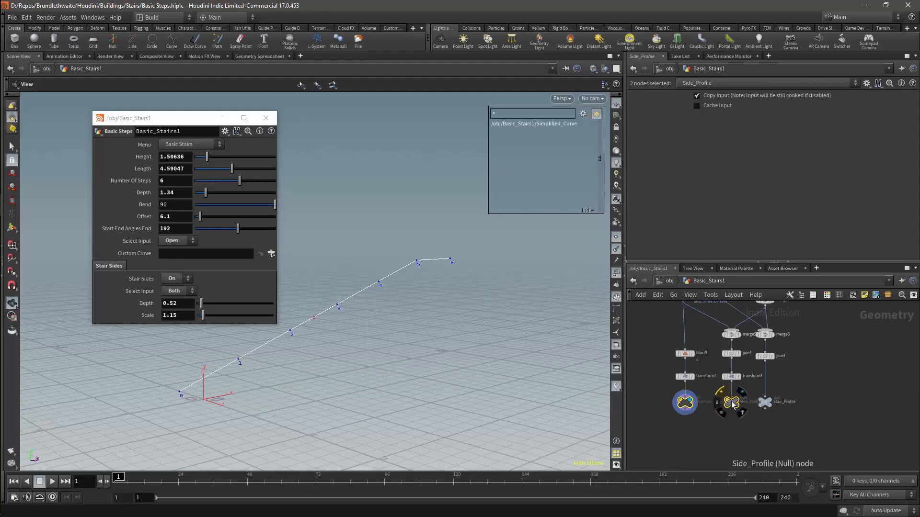
click(738, 392)
click(696, 395)
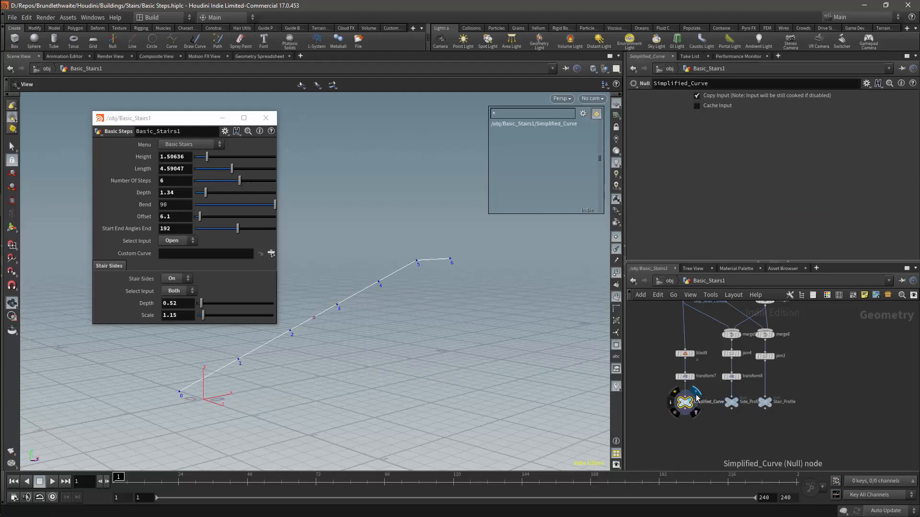
drag(203, 315, 205, 338)
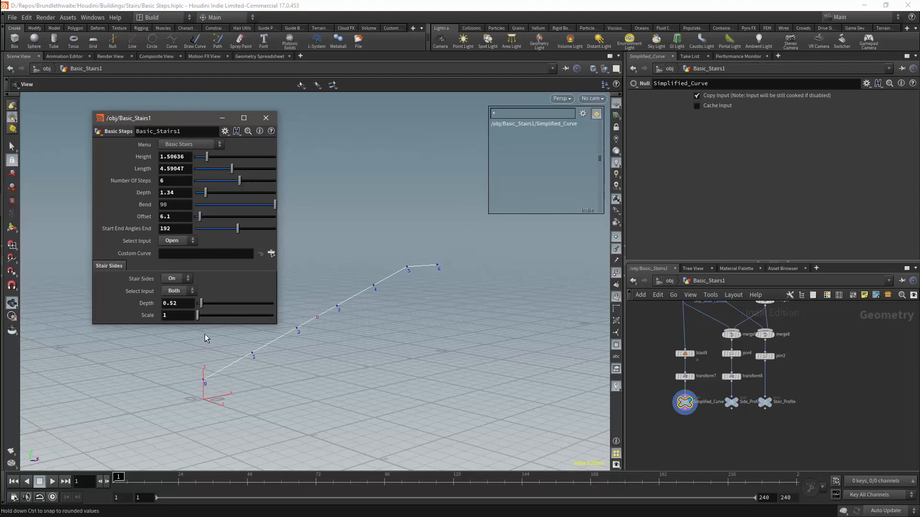
Step: Replace transform7's Pivot Translate X with transform8's expression centroid("../join4/", D_X)
click(732, 377)
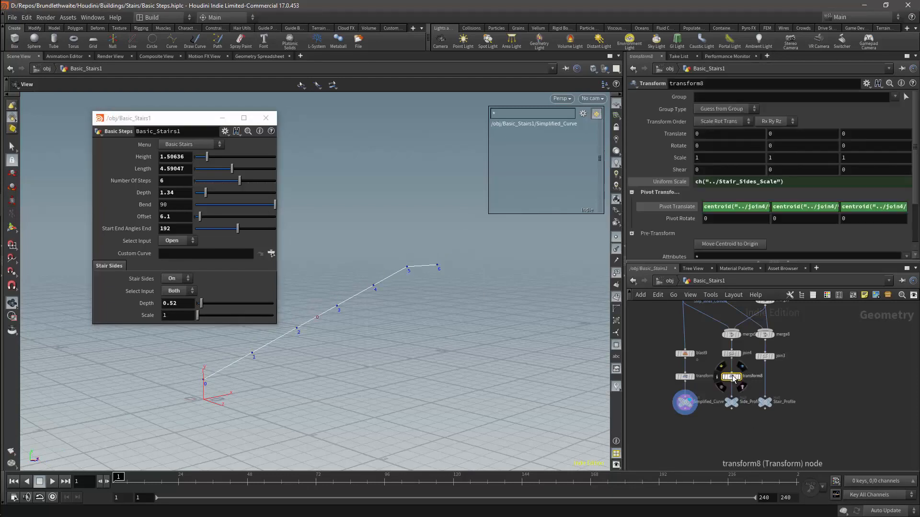
double_click(731, 206)
key(ctrl+c)
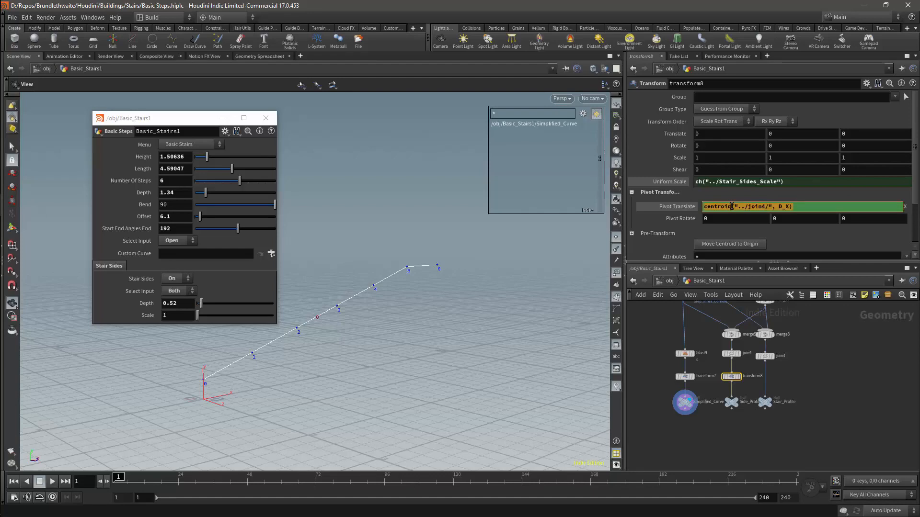
click(684, 377)
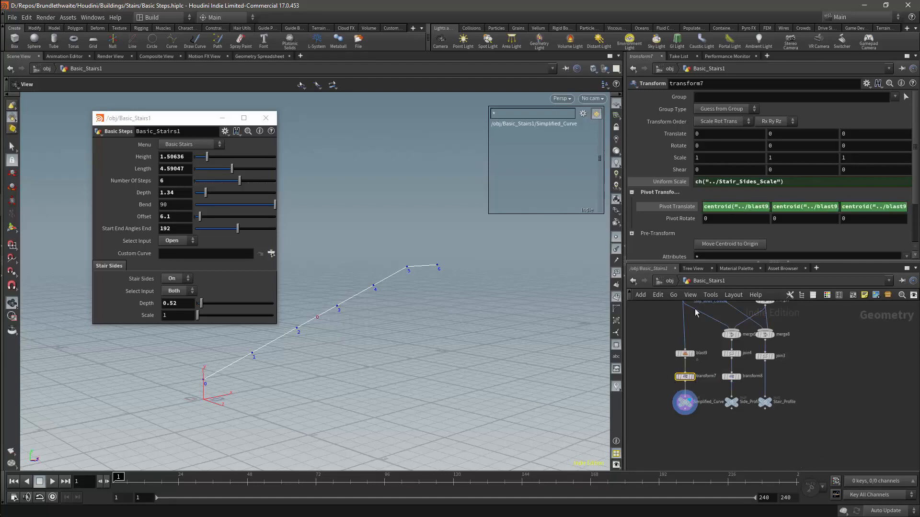
double_click(733, 209)
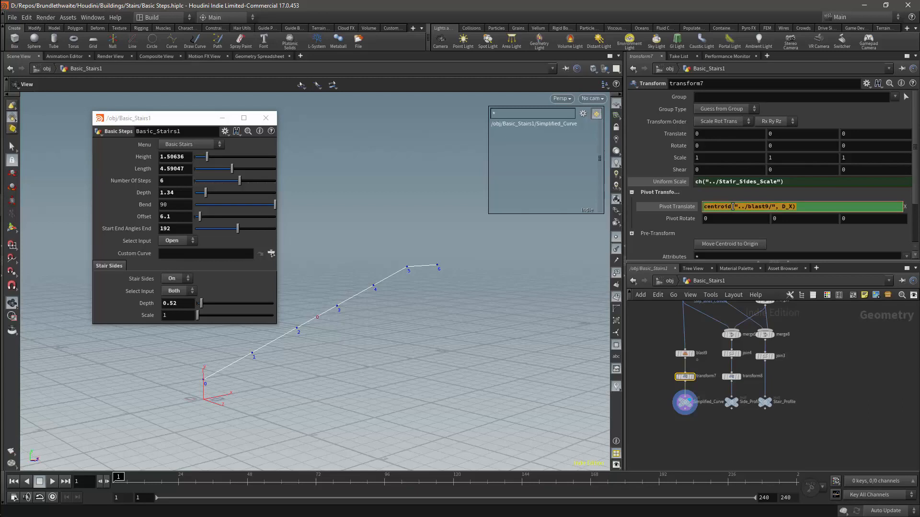
key(ctrl+v)
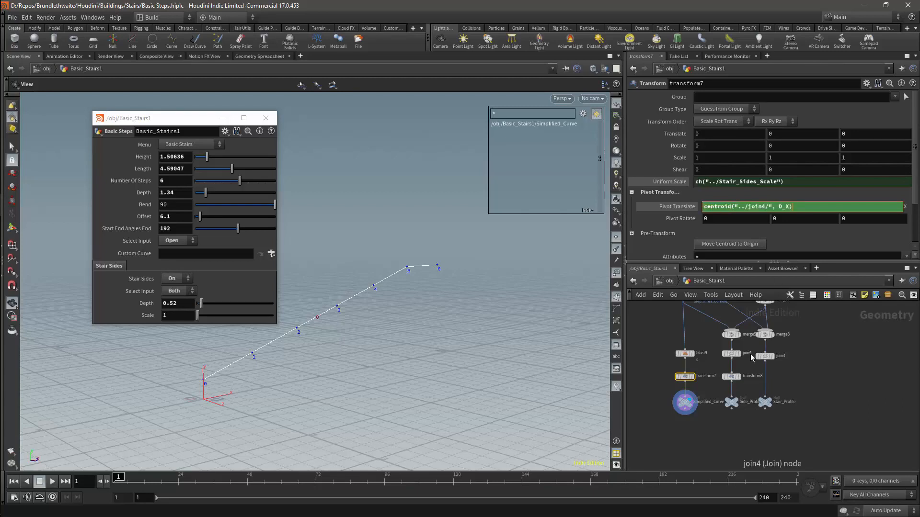
Step: Replace transform7's Pivot Translate Y with transform8's expression centroid("../join4/", D_Y)
click(732, 377)
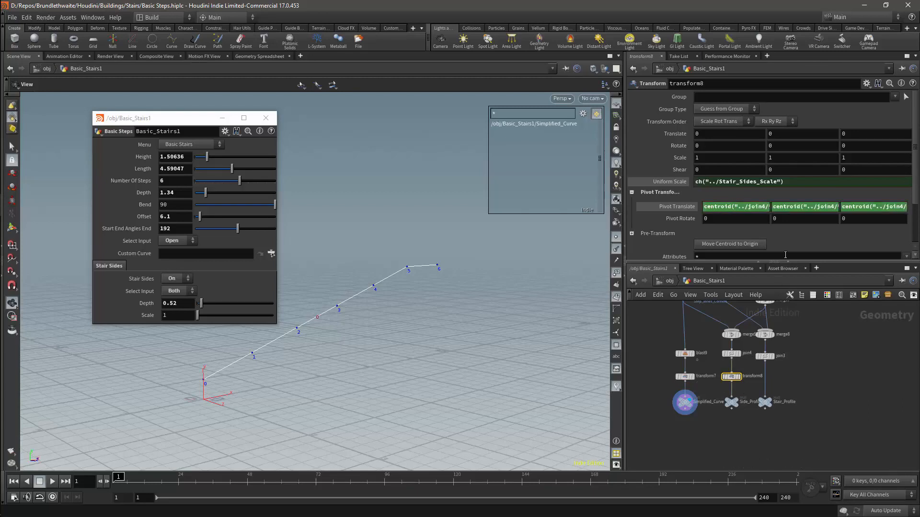
double_click(806, 209)
key(ctrl+c)
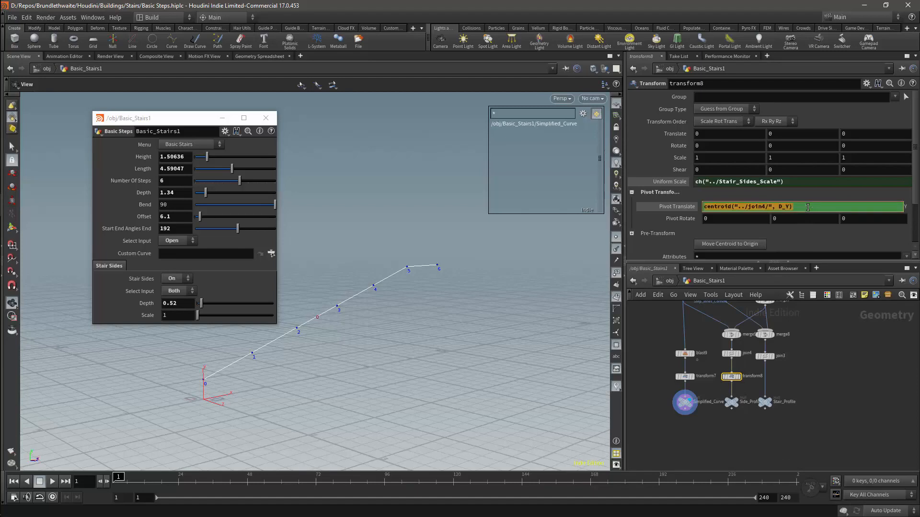
click(681, 378)
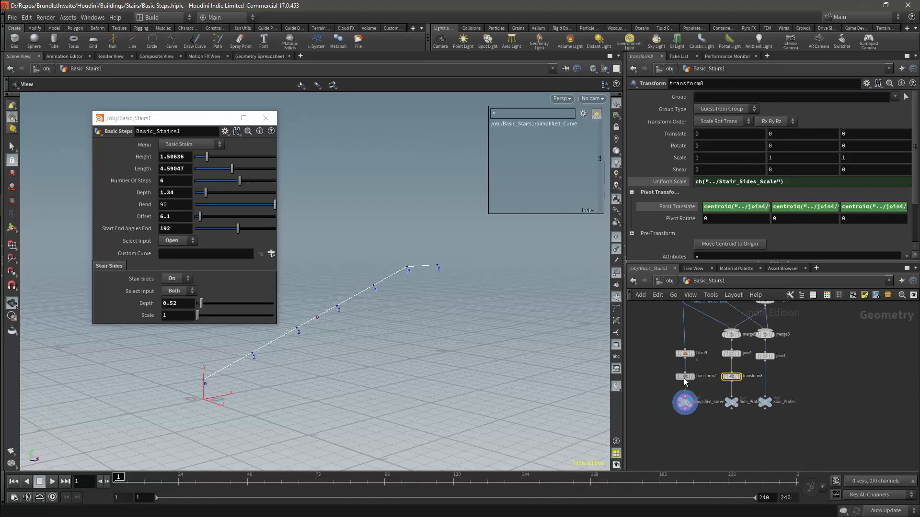
double_click(815, 207)
key(ctrl+v)
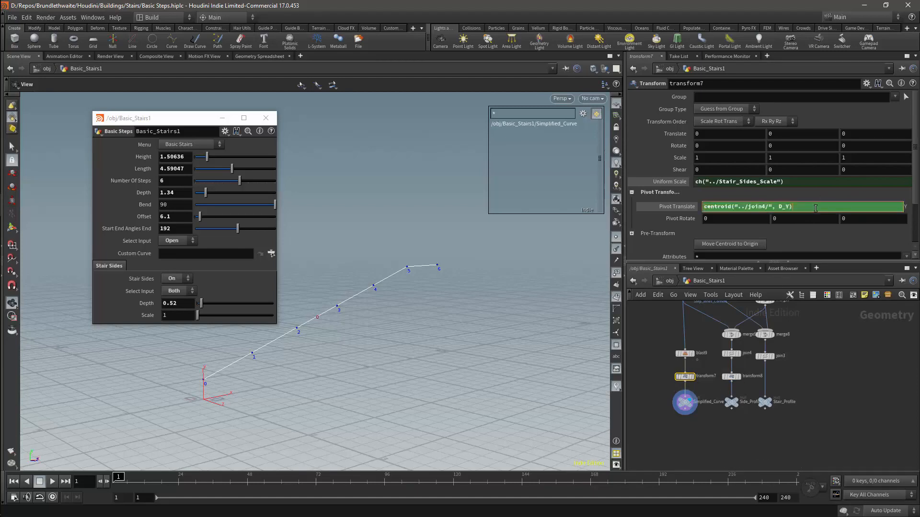
Step: Replace transform7's Pivot Translate Z with transform8's expression centroid("../join4/", D_Z)
click(731, 377)
double_click(854, 209)
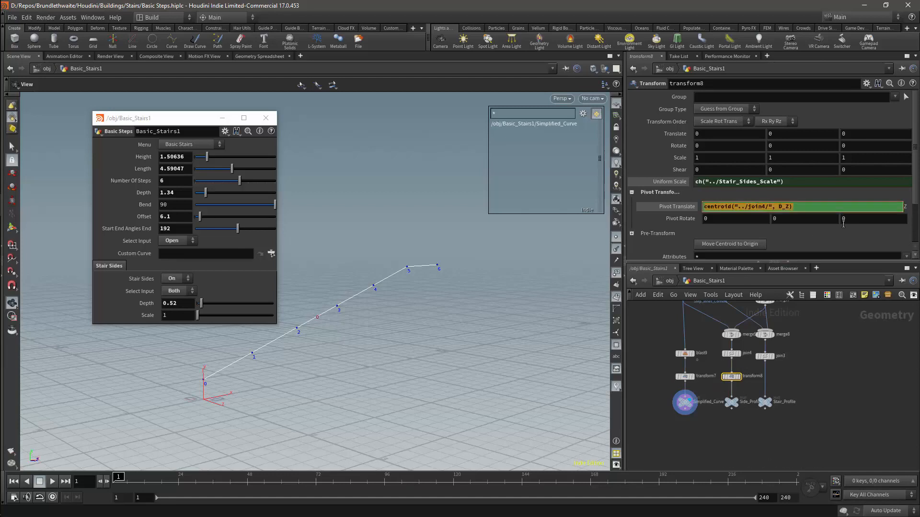
click(685, 376)
double_click(882, 208)
click(820, 353)
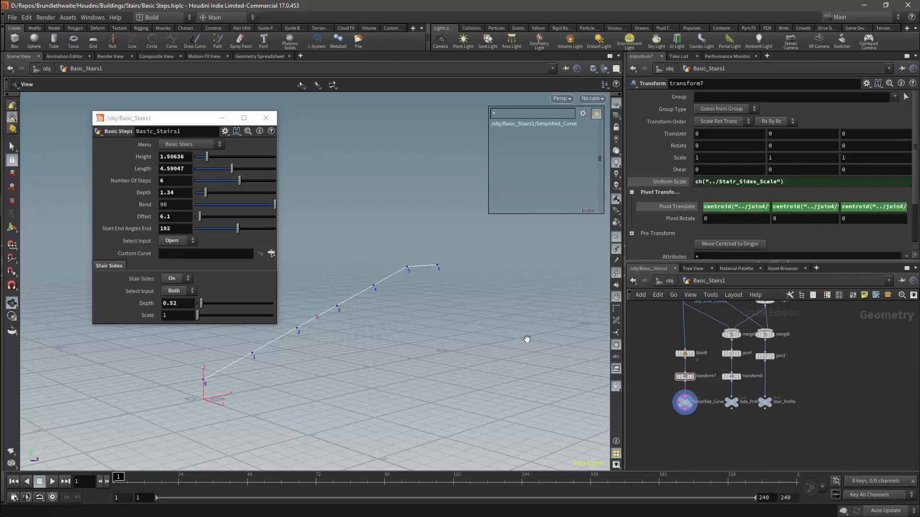
Step: Template Side_Profile alongside the displayed Simplified_Curve and test the Stair Sides Scale, ending at 1
click(730, 403)
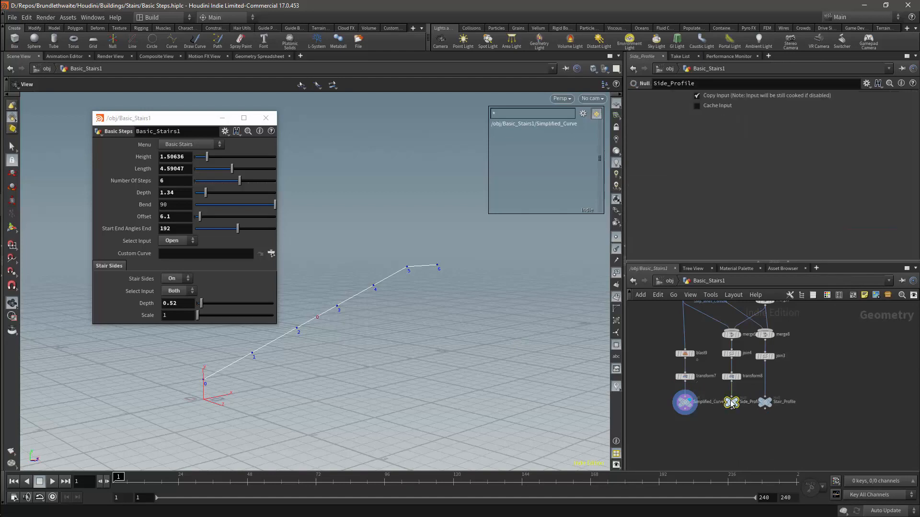
click(694, 393)
click(740, 412)
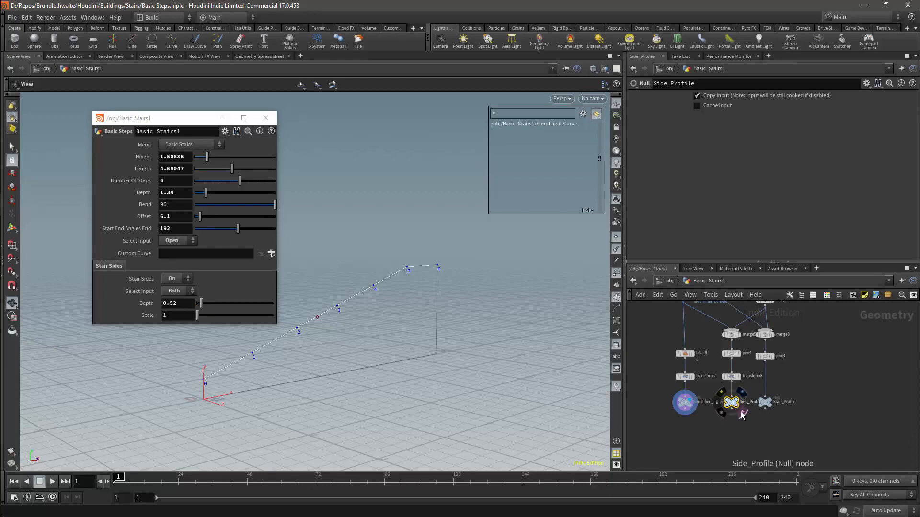
click(201, 319)
mouse_move(201, 322)
mouse_down()
mouse_move(222, 315)
mouse_move(174, 330)
mouse_move(219, 327)
mouse_move(185, 325)
mouse_up()
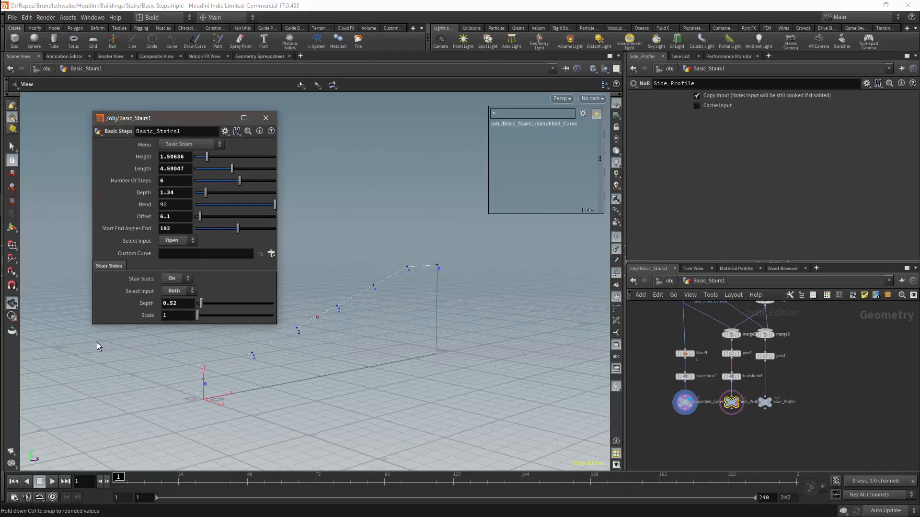
Step: Delete transform5 and its parallel scaling transform from the two branches below the Stair_Side_Profile object merge
scroll(877, 386, down, 1)
scroll(878, 381, down, 4)
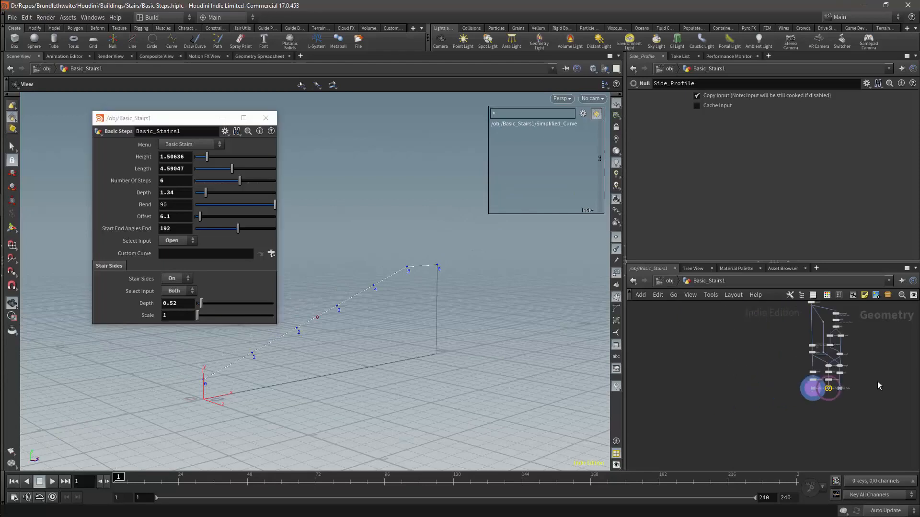
scroll(737, 386, up, 5)
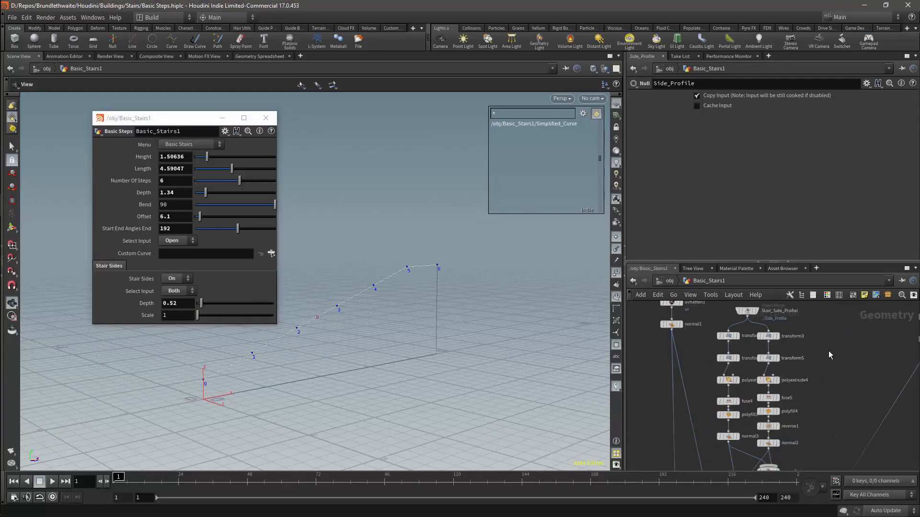
middle_drag(828, 354, 816, 387)
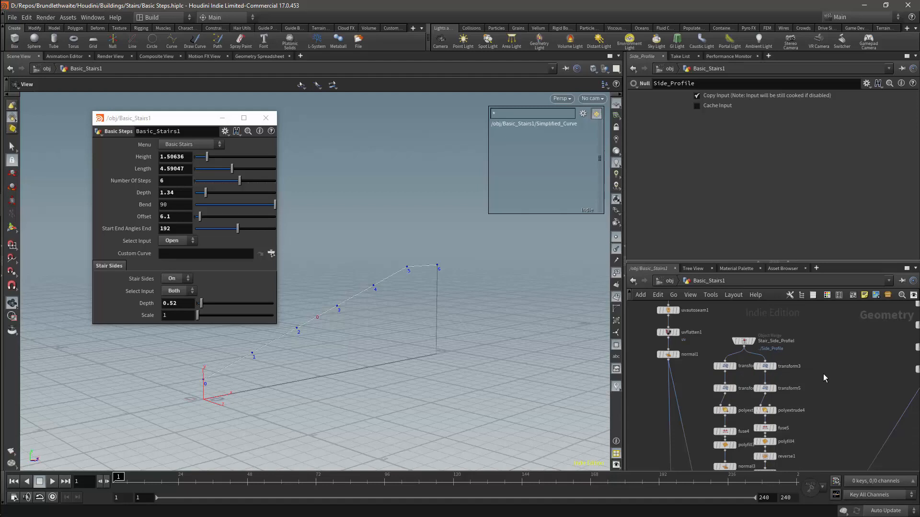
drag(796, 388, 697, 394)
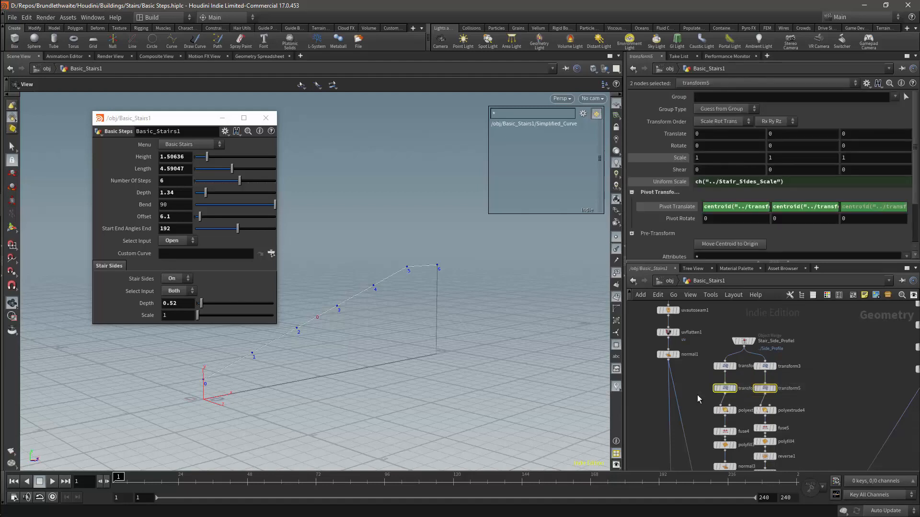
key(Delete)
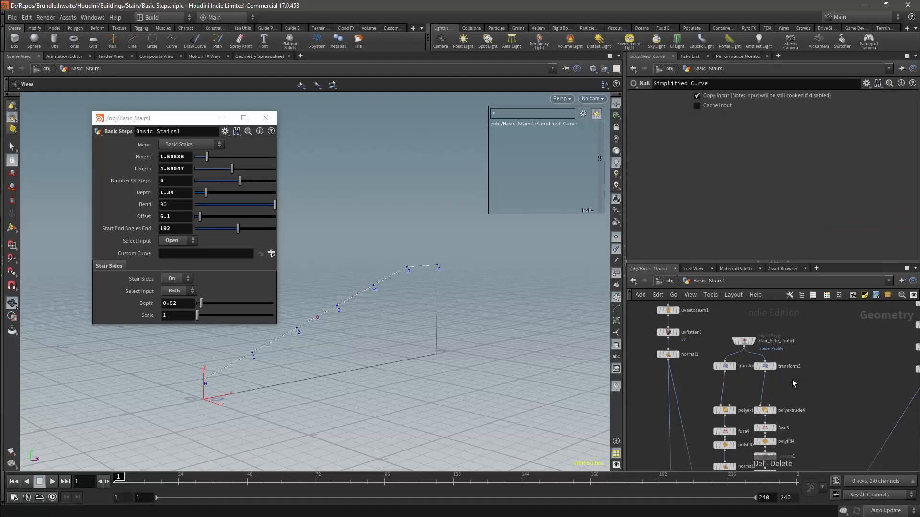
Step: Move the Stair_Side_Profile object merge and its two remaining transforms down to close the gap above the polyextrude nodes
drag(826, 331, 693, 379)
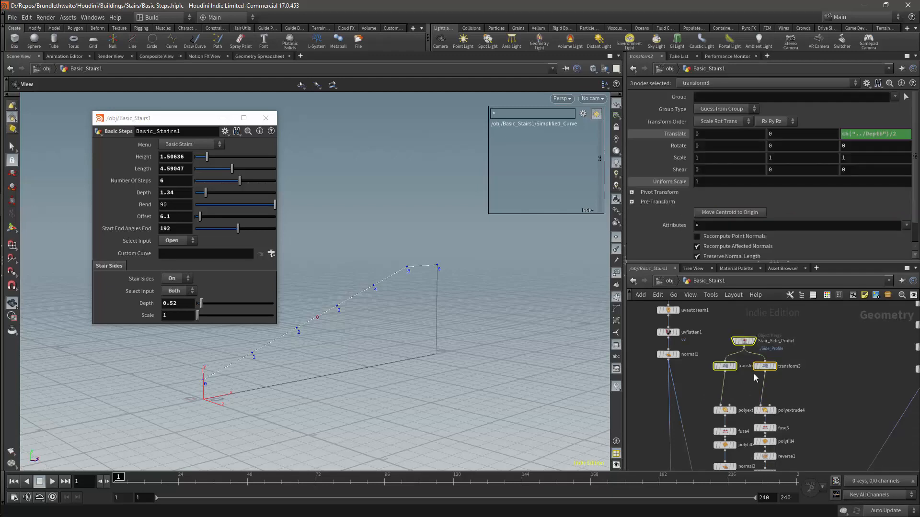
drag(765, 369, 767, 397)
middle_drag(799, 397, 812, 340)
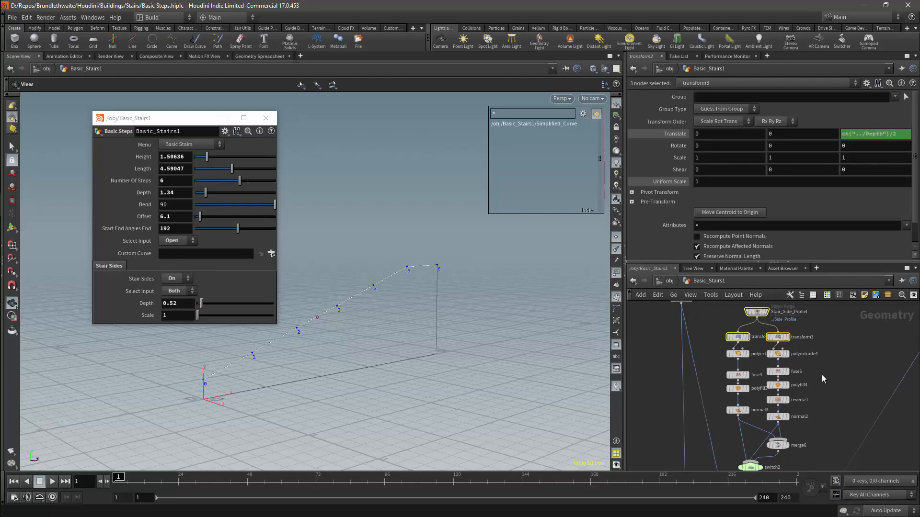
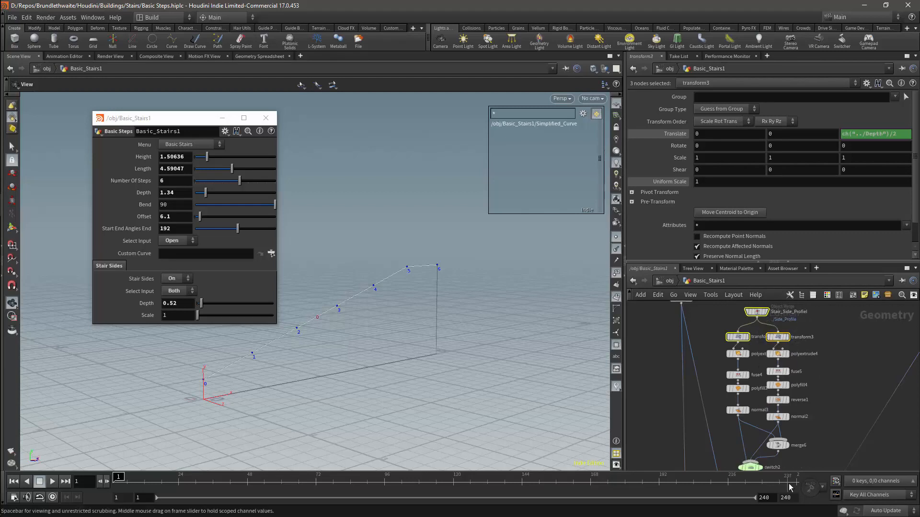
Step: Display switch2, view the stair sides end-on, and reduce the Stair Sides Depth to 0.26
middle_drag(835, 387, 829, 340)
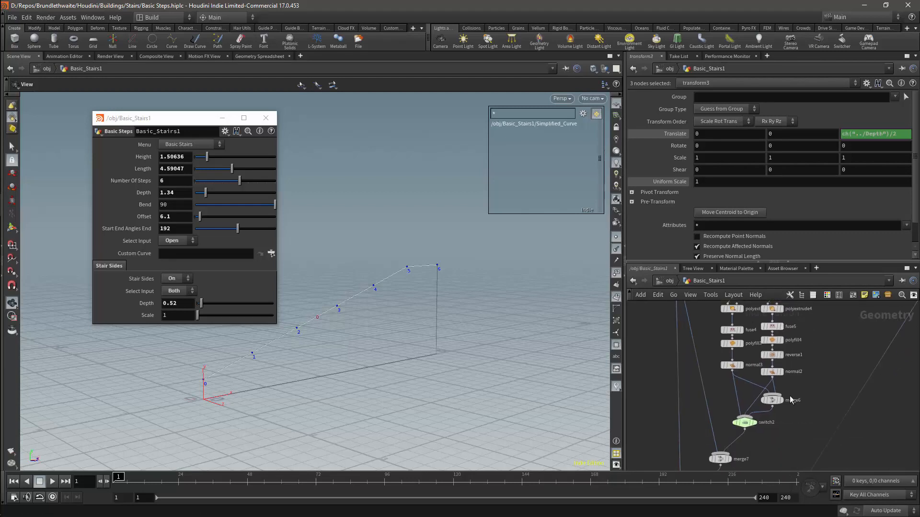
click(757, 425)
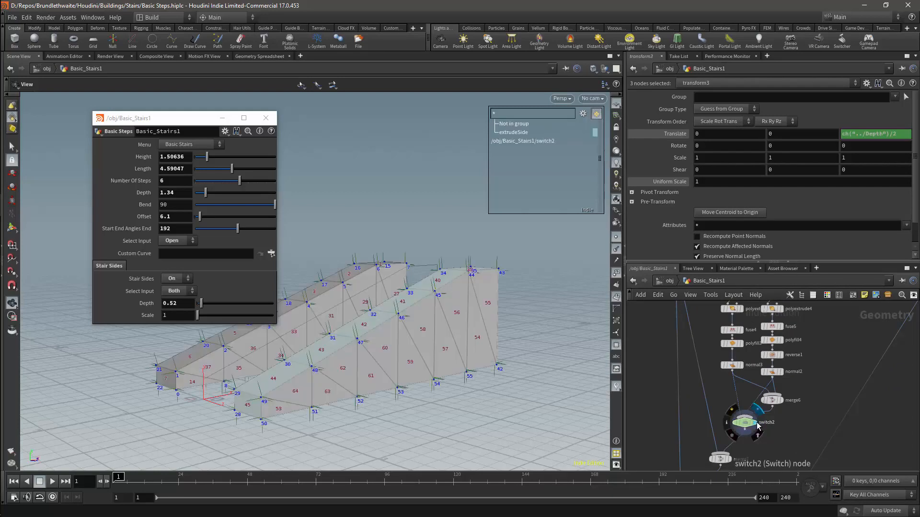
drag(437, 292, 454, 300)
drag(203, 307, 201, 307)
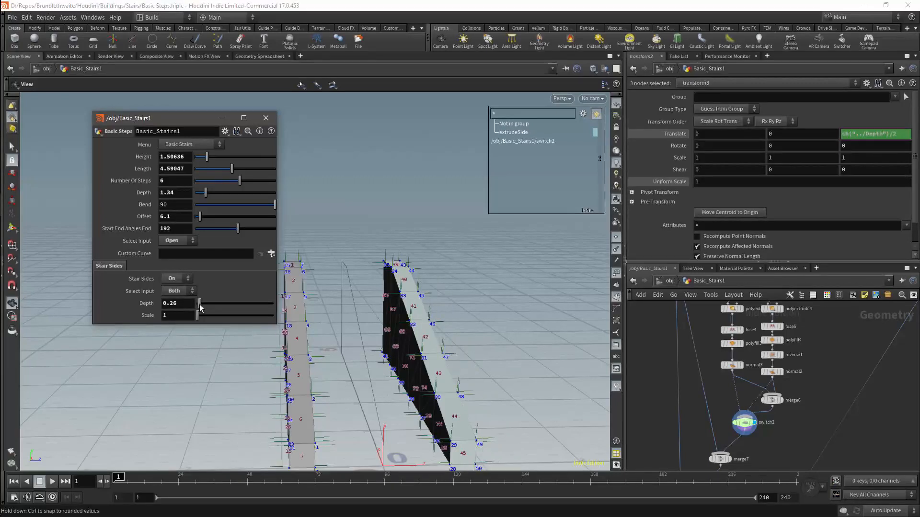
Step: Check transform4's Z translate expression and copy the ch("../Stair_Side_Depth") expression from polyextrude4's Distance
middle_drag(821, 394, 809, 449)
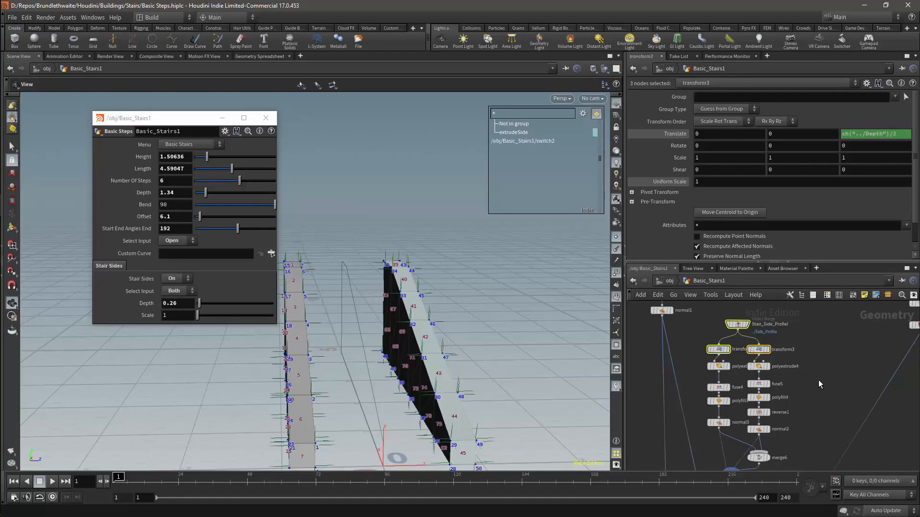
click(714, 352)
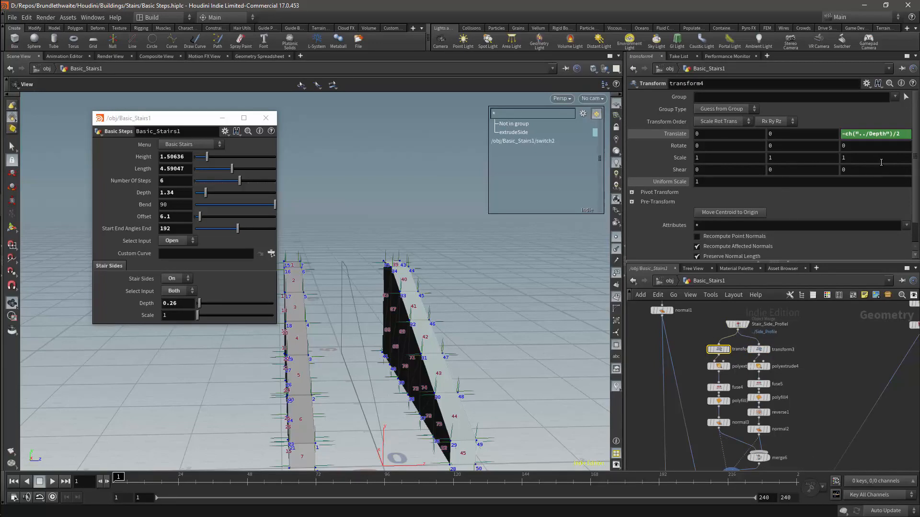
click(880, 135)
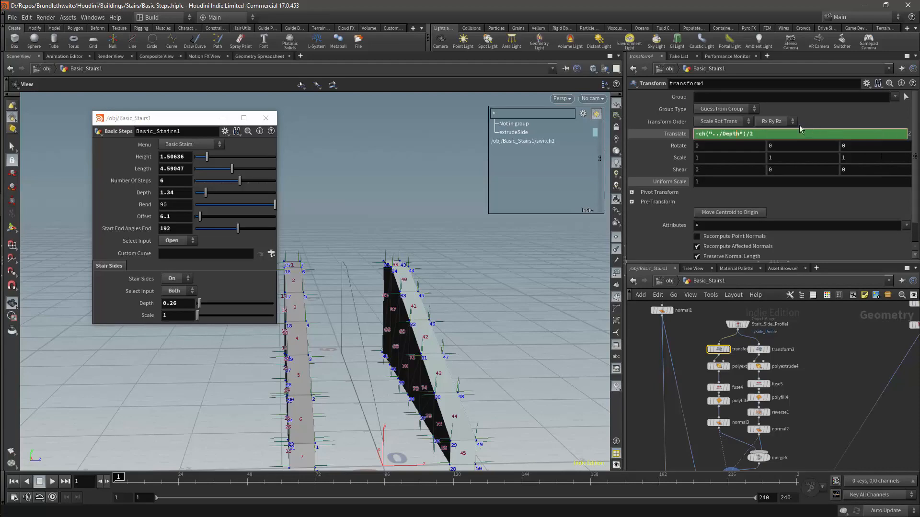
mouse_move(761, 349)
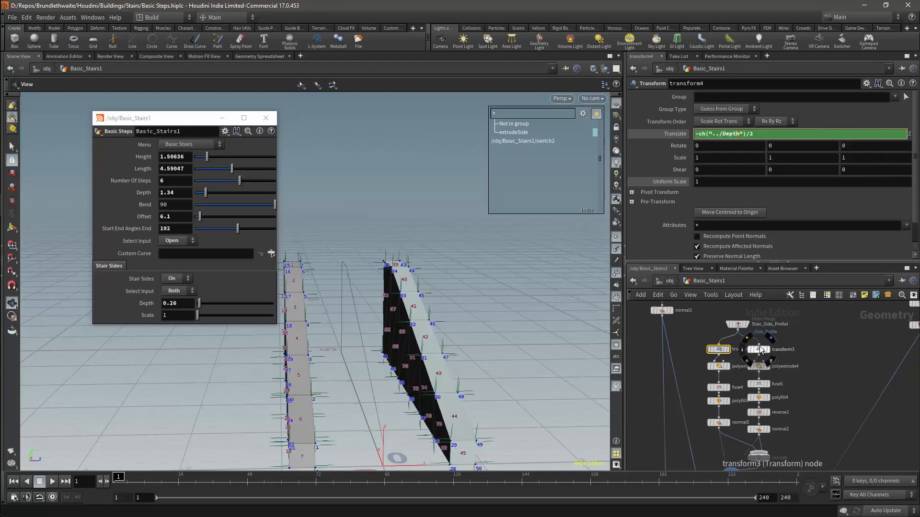
click(759, 366)
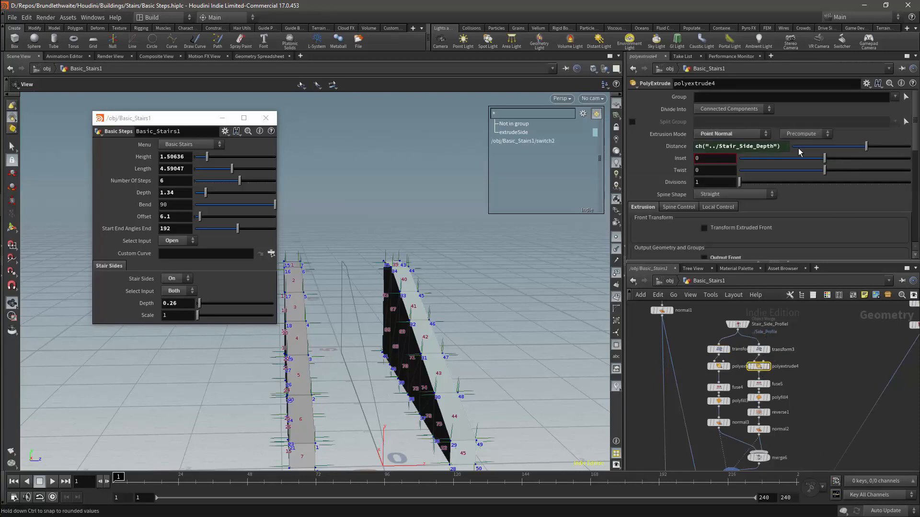
click(766, 146)
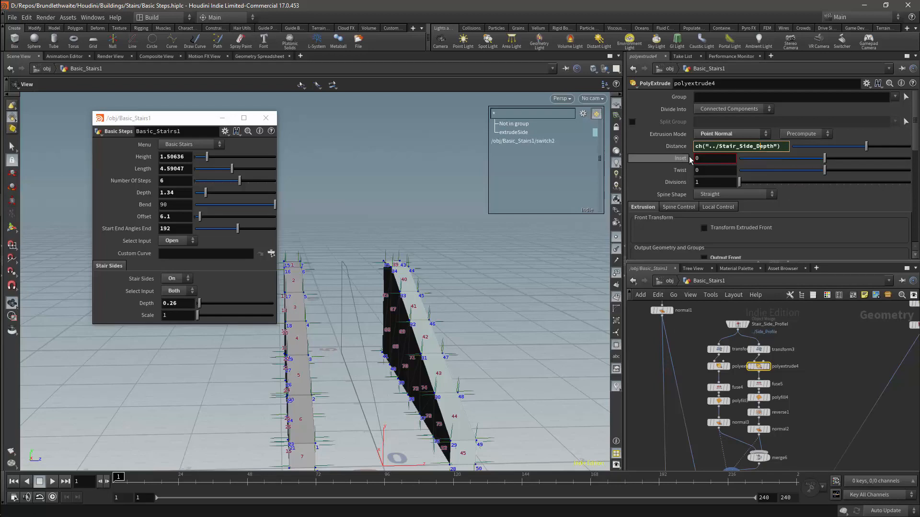
key(Return)
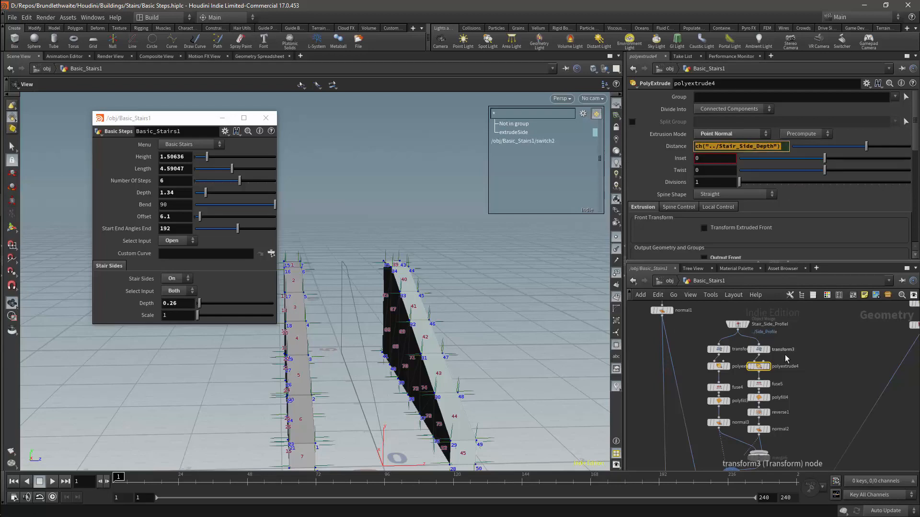
Step: Set transform4's Z translate expression to -(ch("../Depth")/2 +ch("../Stair_Side_Depth"))
click(718, 350)
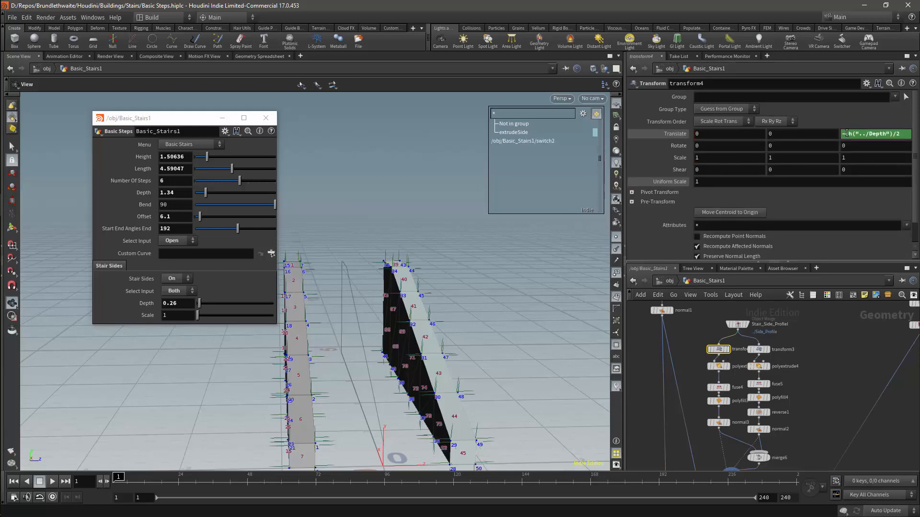
click(846, 133)
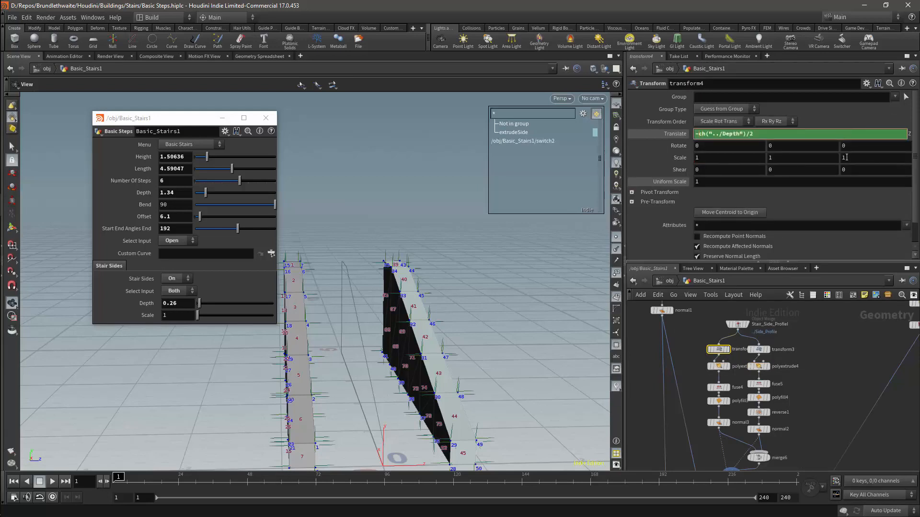
text(()
text(ch("../Stair_Side_Depth"))
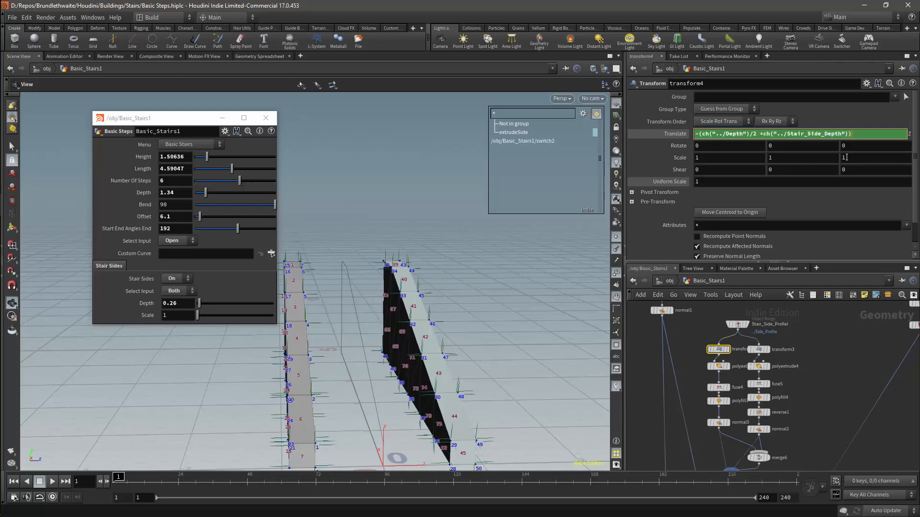
key(Return)
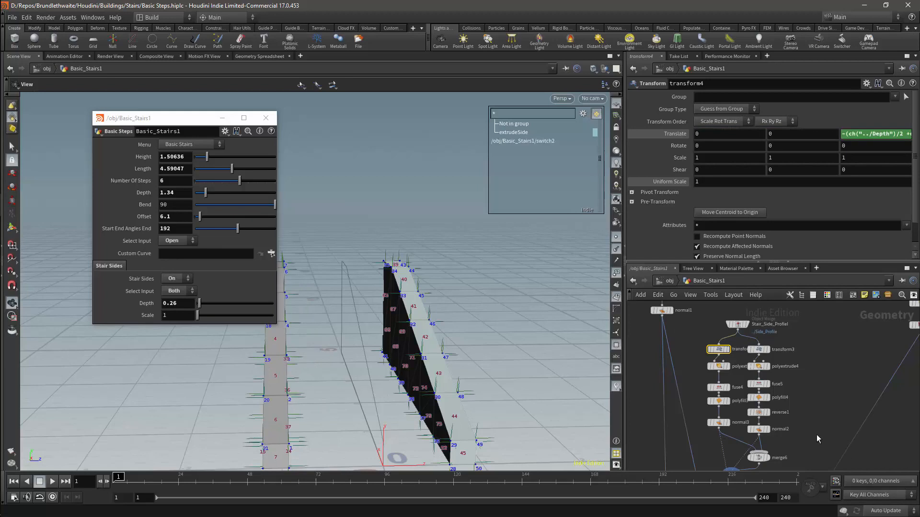
Step: Feed the output of normal2 into transform4 and remove the wire from normal3 to merge6
mouse_move(781, 385)
drag(761, 440, 719, 344)
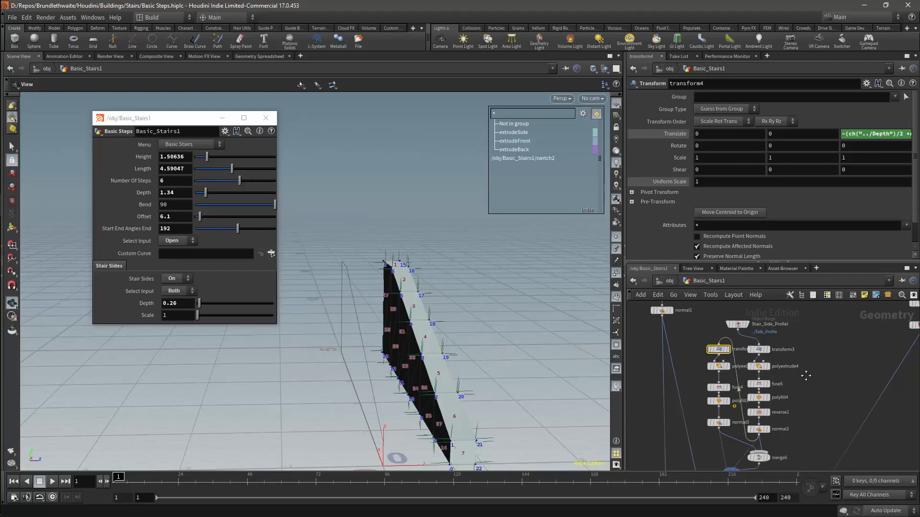
middle_drag(806, 378, 808, 361)
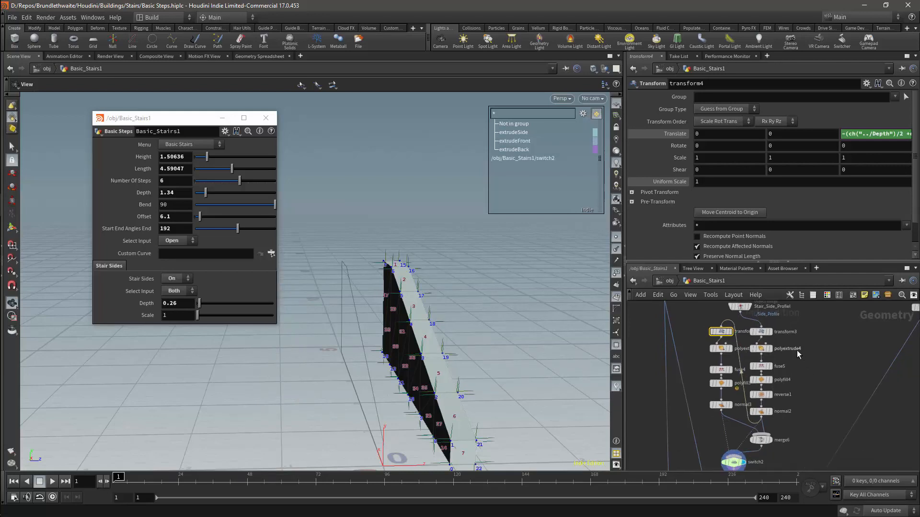
click(737, 421)
key(Delete)
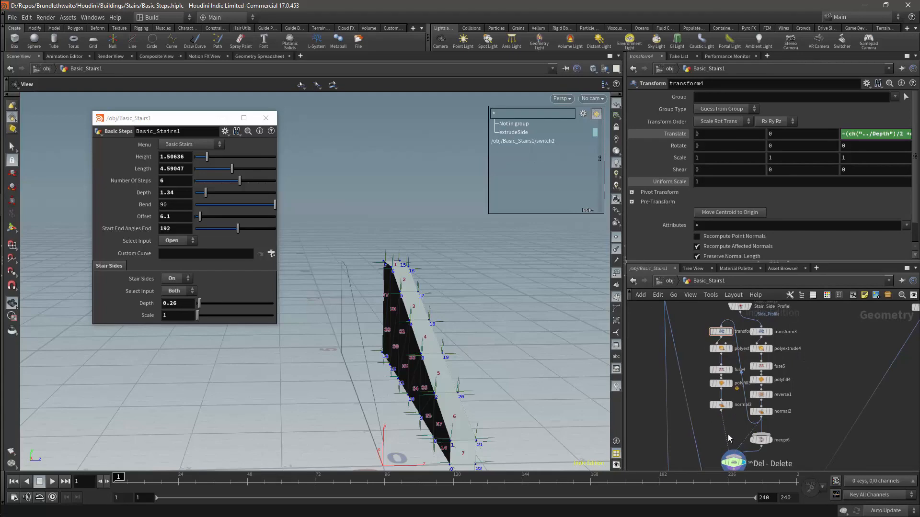
Step: Delete the four-node chain from polyextrude3 to normal3 and connect transform4 into merge6, leaving switch2's inputs without it
drag(703, 346, 726, 412)
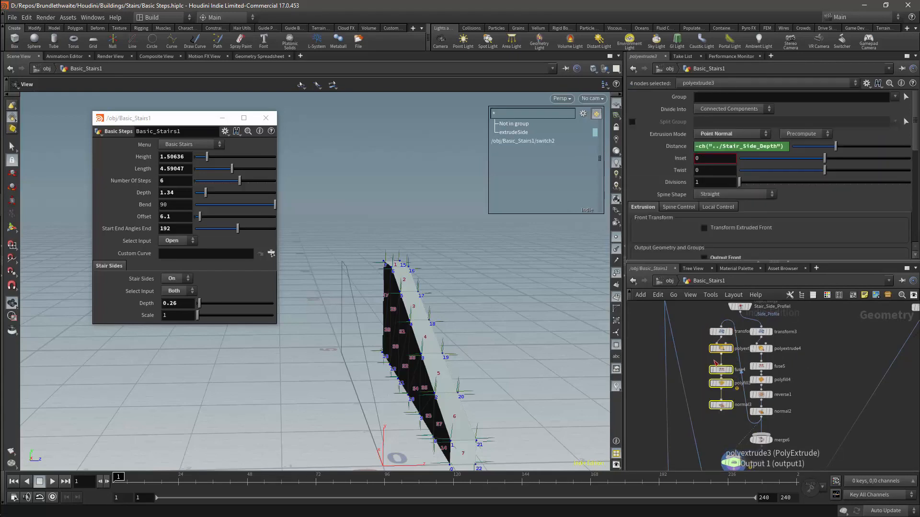
key(Delete)
drag(721, 337, 752, 437)
drag(720, 334, 733, 461)
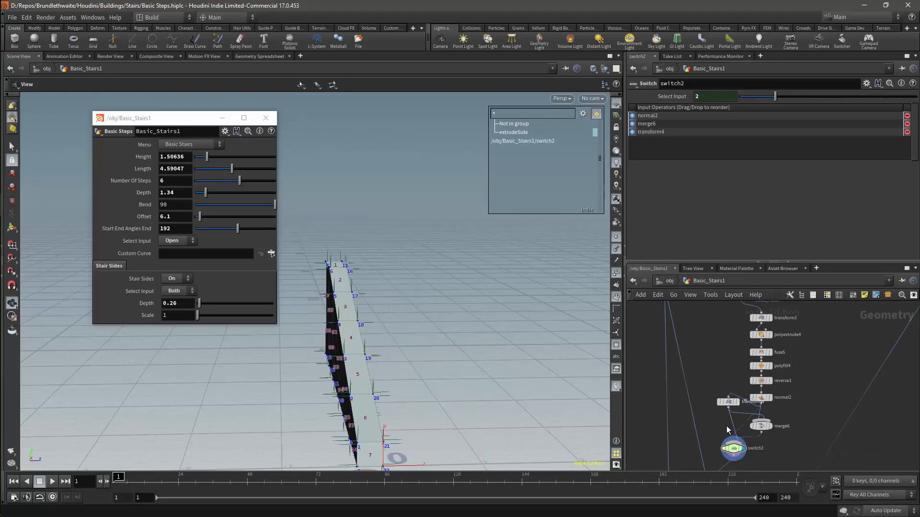
key(ctrl+z)
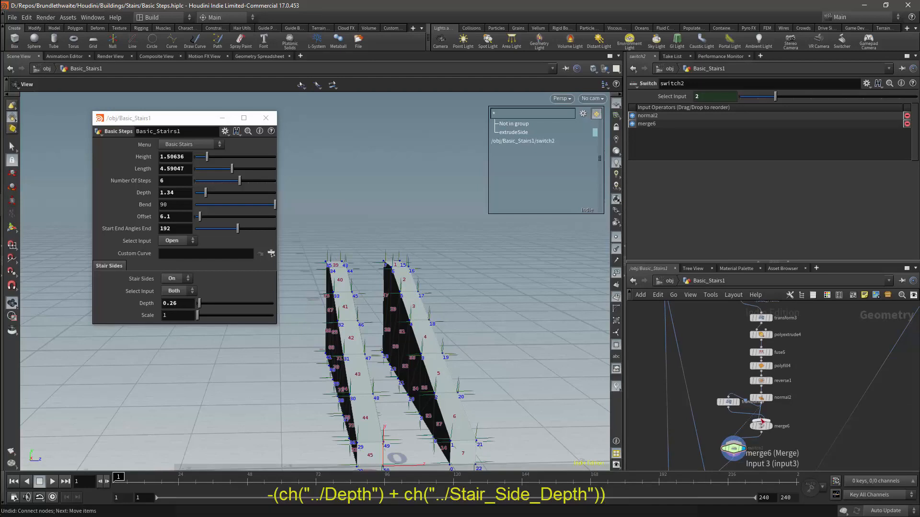
Step: Change transform4's Z translate expression to -(ch("../Depth")/2) - ch("../Stair_Side_Depth")
click(728, 401)
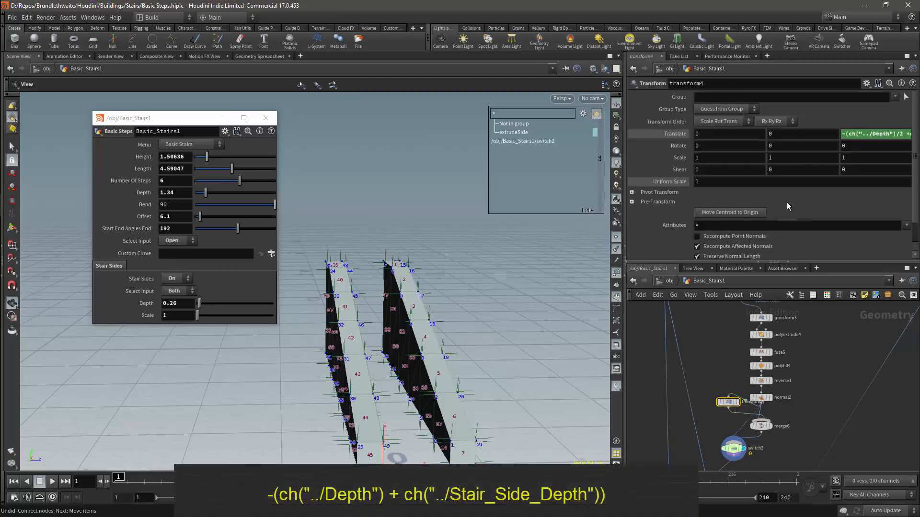
click(870, 134)
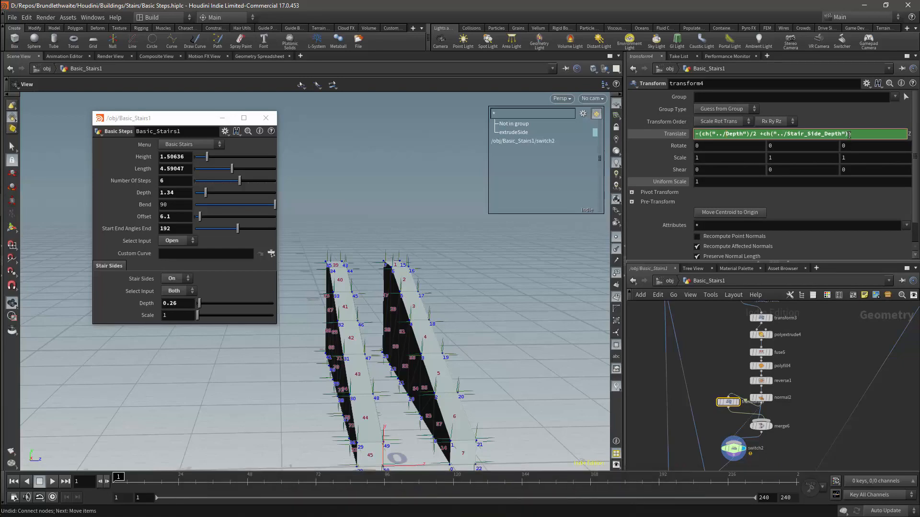
text()/2)
text())
key(BackSpace)
text(-)
key(Return)
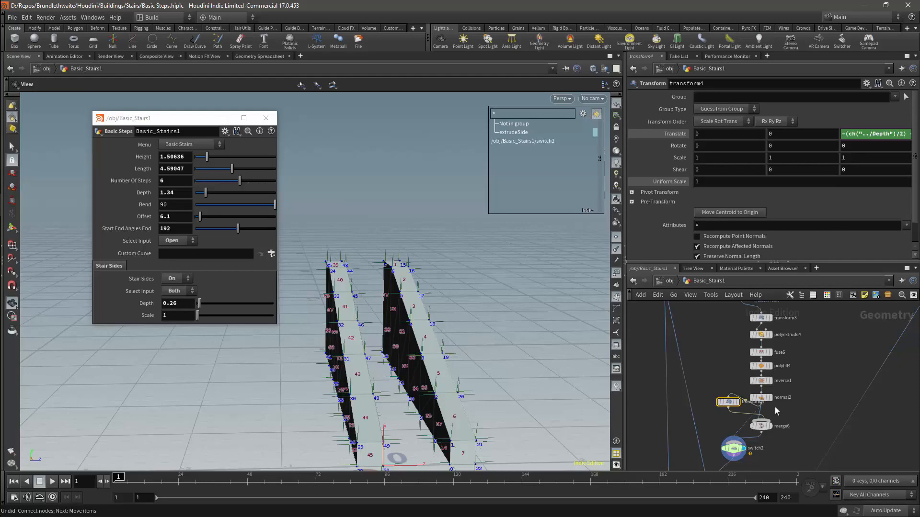
Step: Preview the outputs of merge6 and switch2, and display merge7 to see the steps together with both stair sides
mouse_move(749, 418)
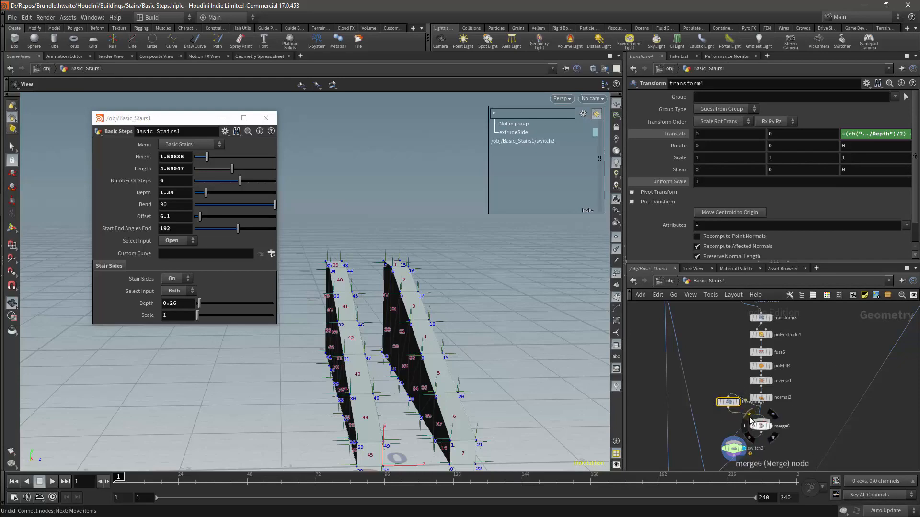
click(773, 430)
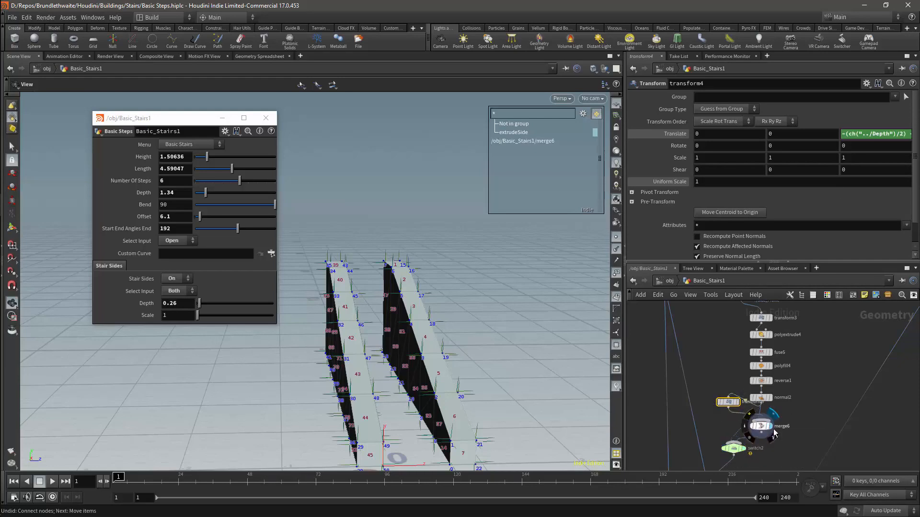
click(745, 450)
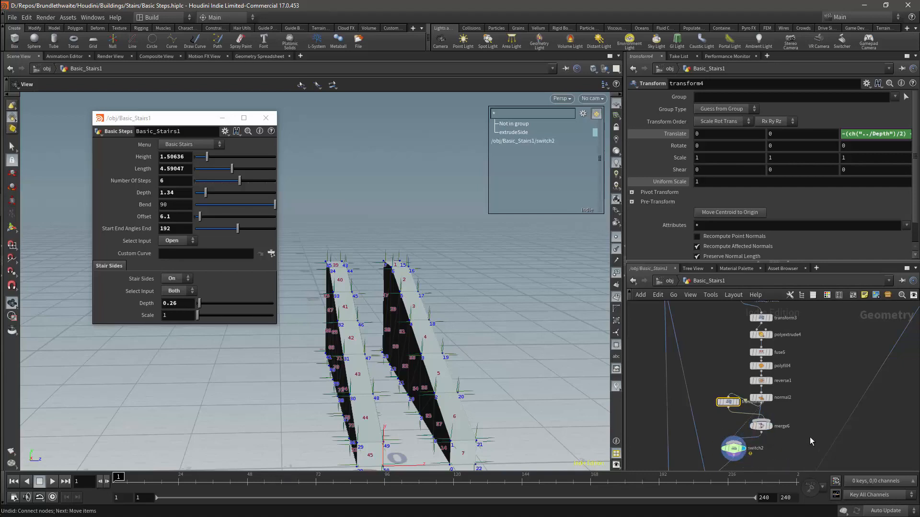
middle_drag(810, 438, 815, 391)
click(723, 440)
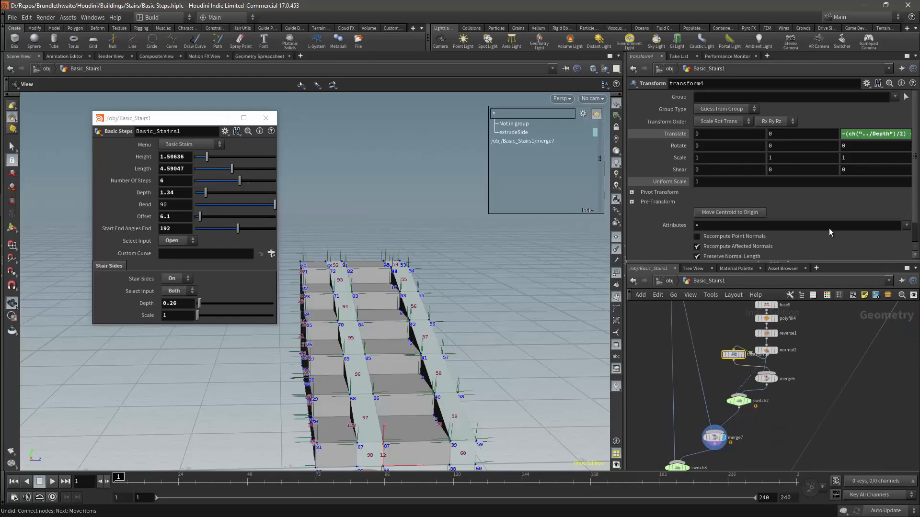
Step: Copy the - ch("../Stair_Side_Depth") term and remove it from transform4's Z translate, leaving -(ch("../Depth")/2)
click(876, 136)
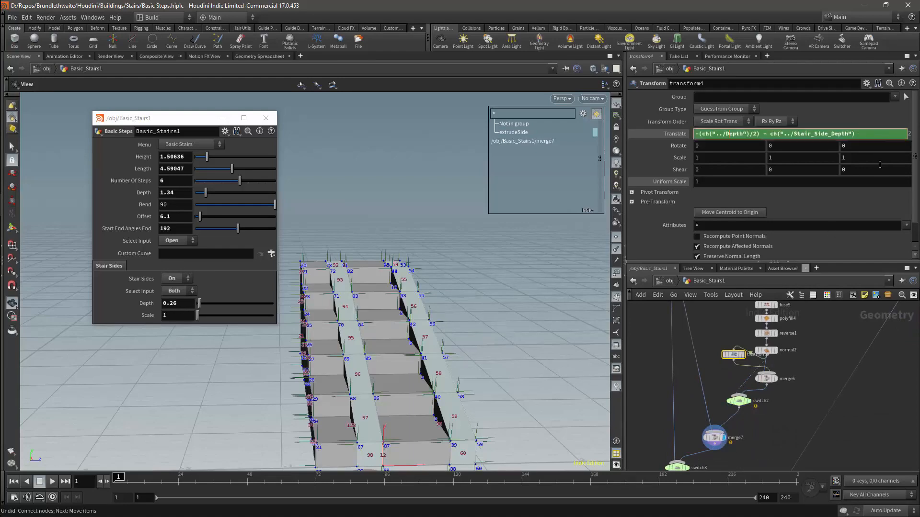
drag(763, 134, 863, 141)
key(ctrl+c)
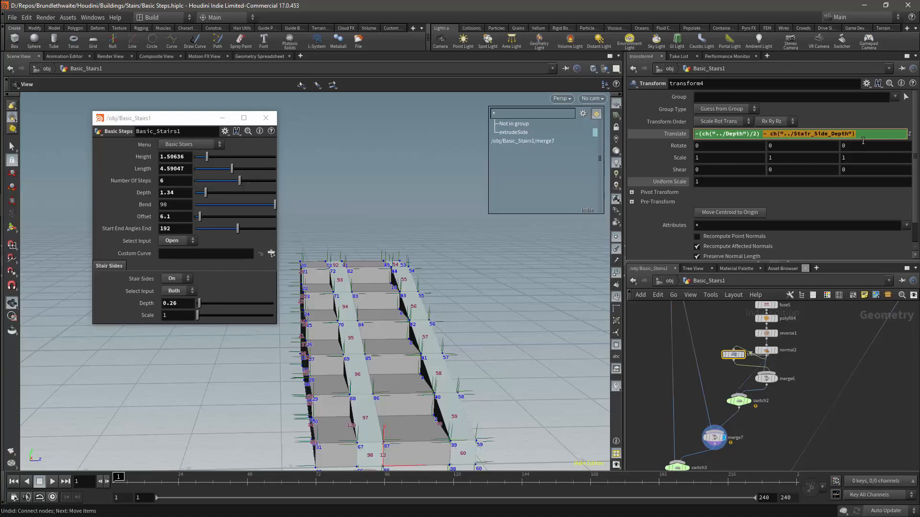
key(BackSpace)
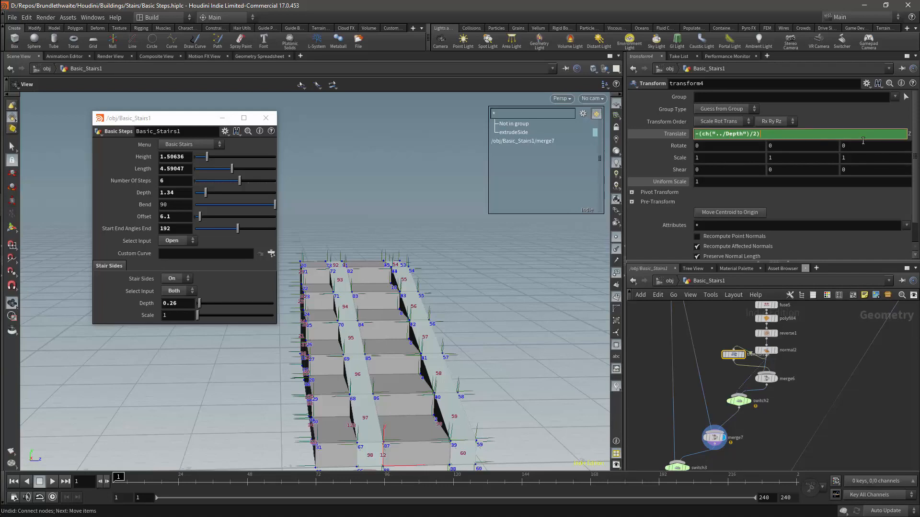
key(Return)
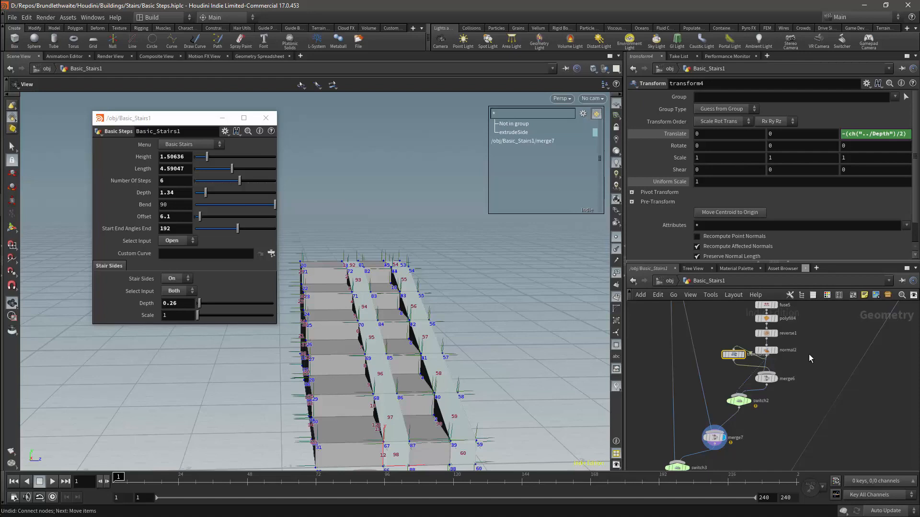
Step: Remove the division by 2 from transform4's Z translate expression and paste the copied Stair_Side_Depth term back into it
middle_drag(809, 354, 806, 372)
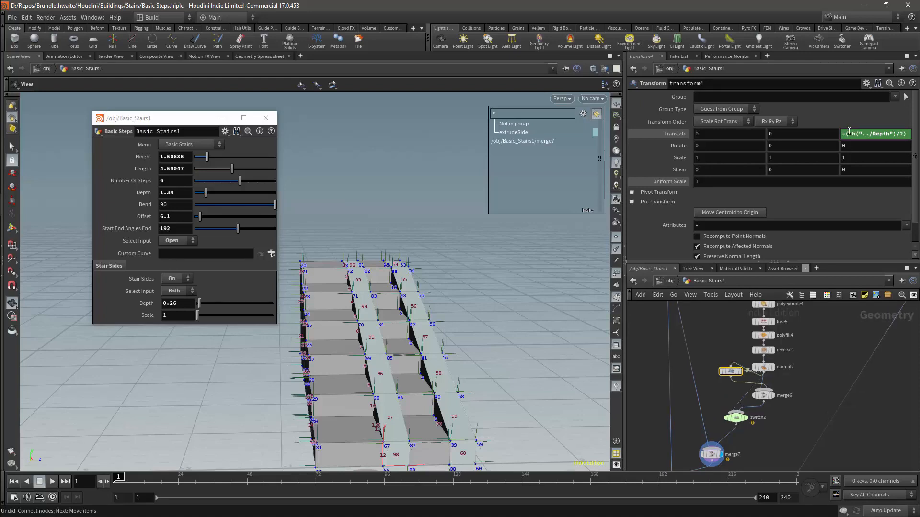
click(849, 138)
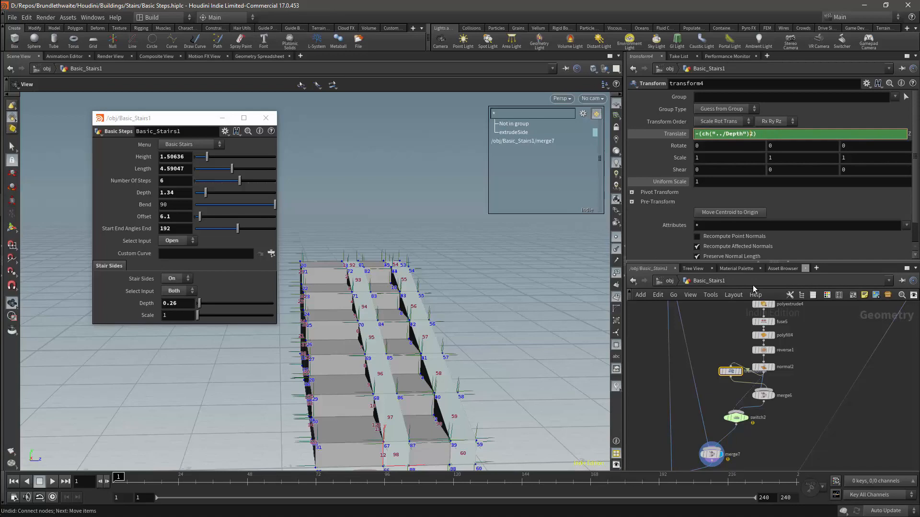
key(Return)
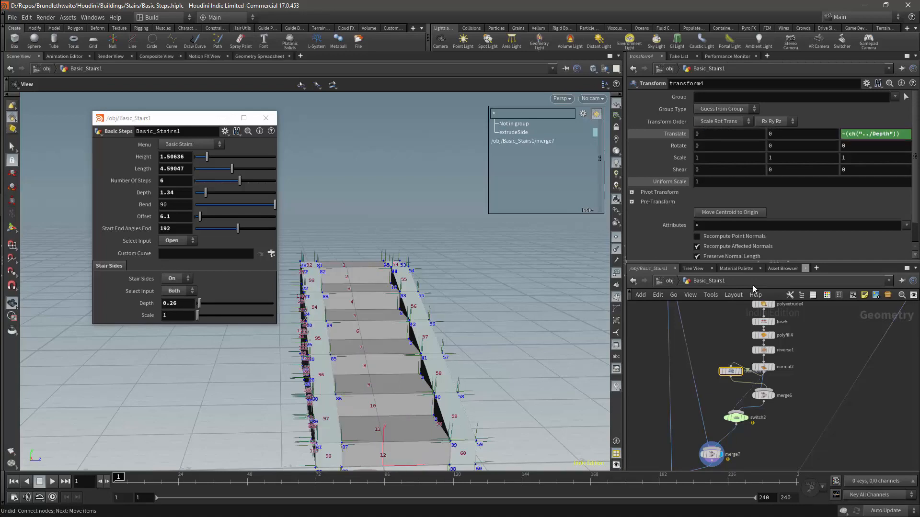
click(895, 136)
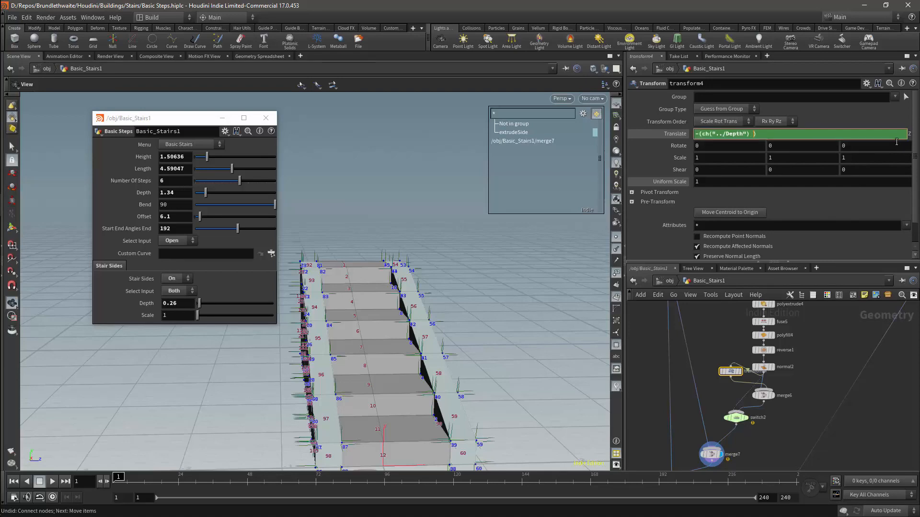
key(ctrl+v)
key(Return)
Step: Connect transform4 to switch2 and order the switch inputs as normal2, transform4, merge6
click(729, 425)
click(727, 425)
click(734, 418)
click(632, 132)
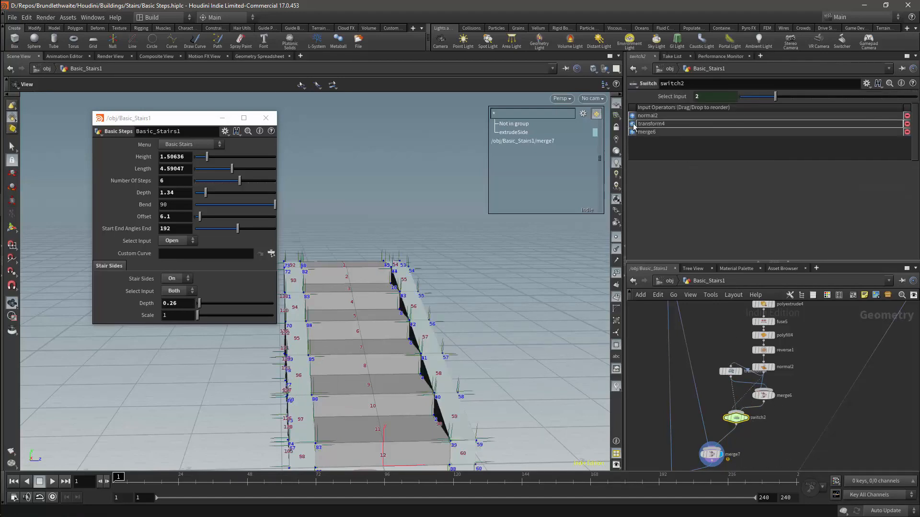
click(632, 124)
Step: Tidy the layout of the side-panel node chain above transform4, merge6 and switch2
scroll(798, 375, down, 1)
scroll(797, 375, down, 1)
middle_drag(797, 376, 796, 415)
drag(767, 338, 771, 322)
drag(767, 338, 788, 403)
drag(772, 397, 760, 375)
Step: Go up to the object level, create a new Geometry object there and enter its empty network
key(u)
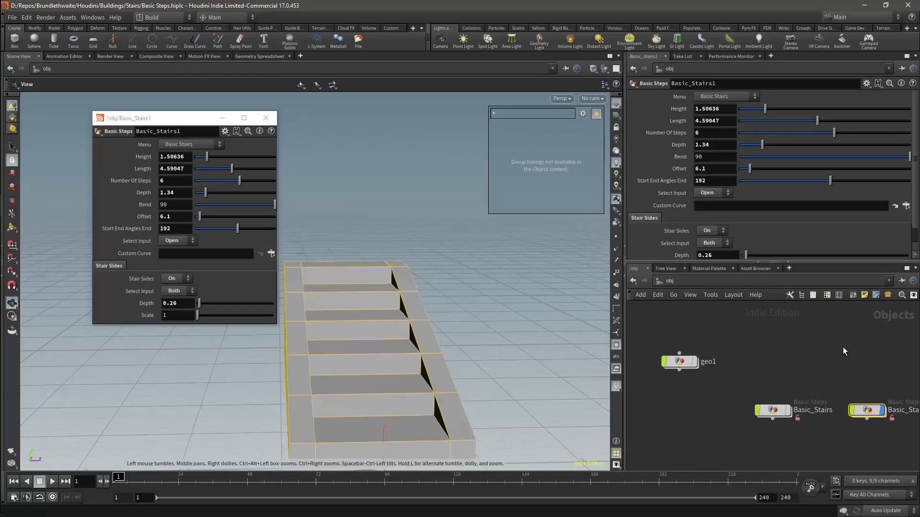
key(Tab)
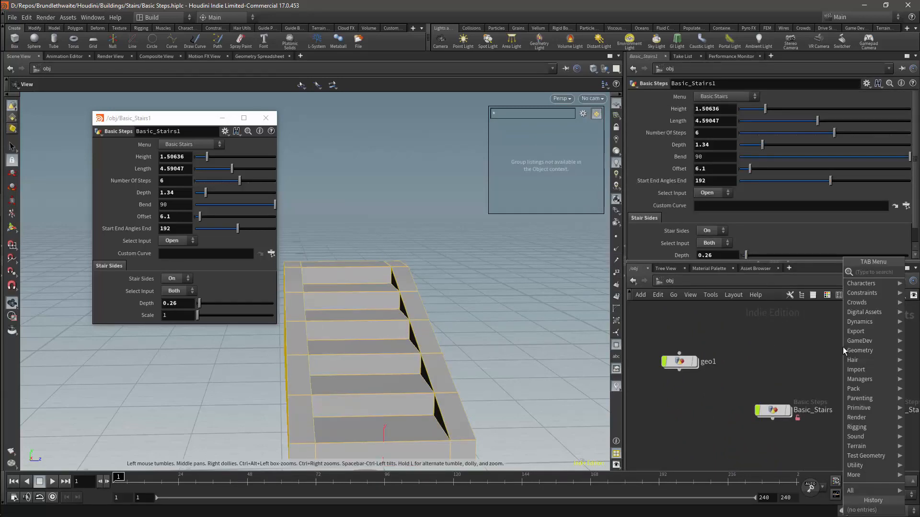
text(geo)
key(Return)
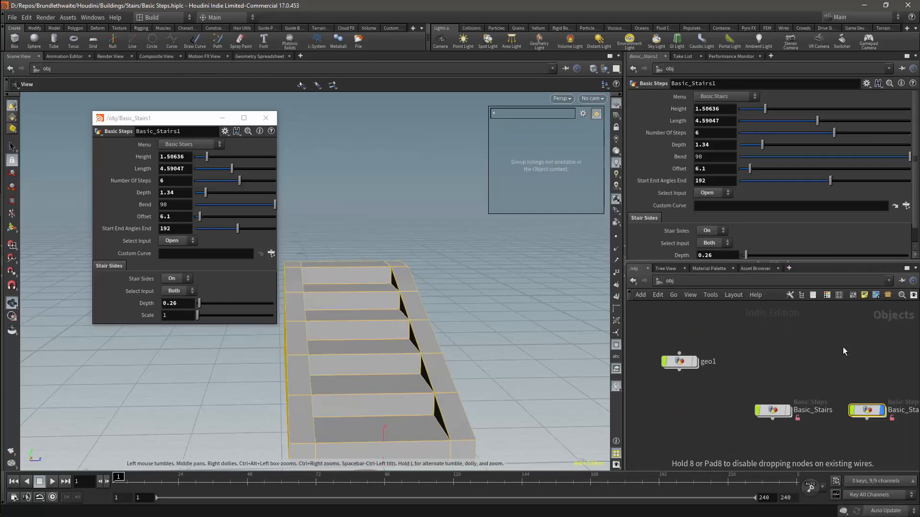
click(843, 347)
double_click(843, 344)
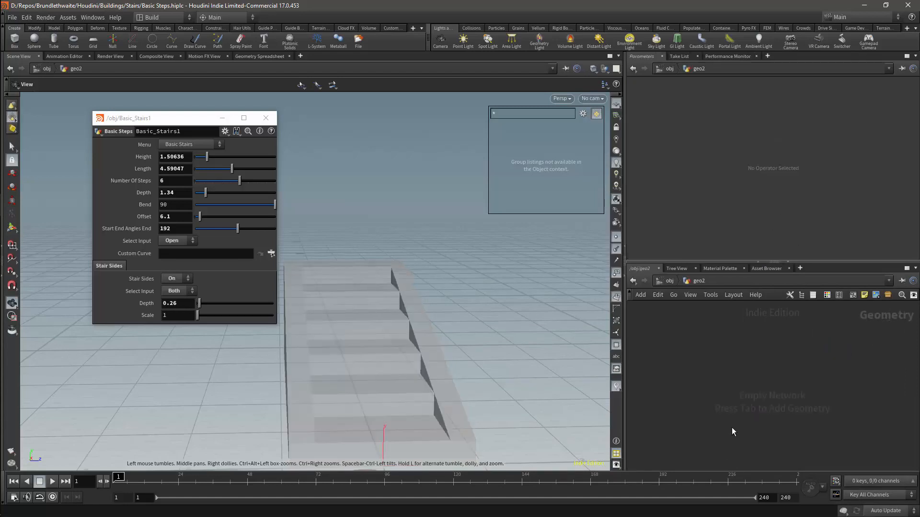
Step: Add a Box node to the new geometry network
key(Tab)
text(bo)
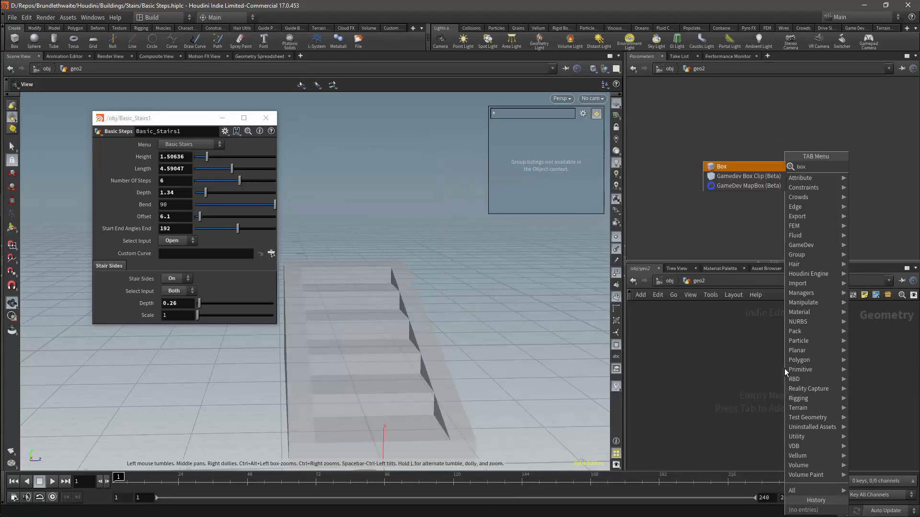
key(Escape)
click(784, 369)
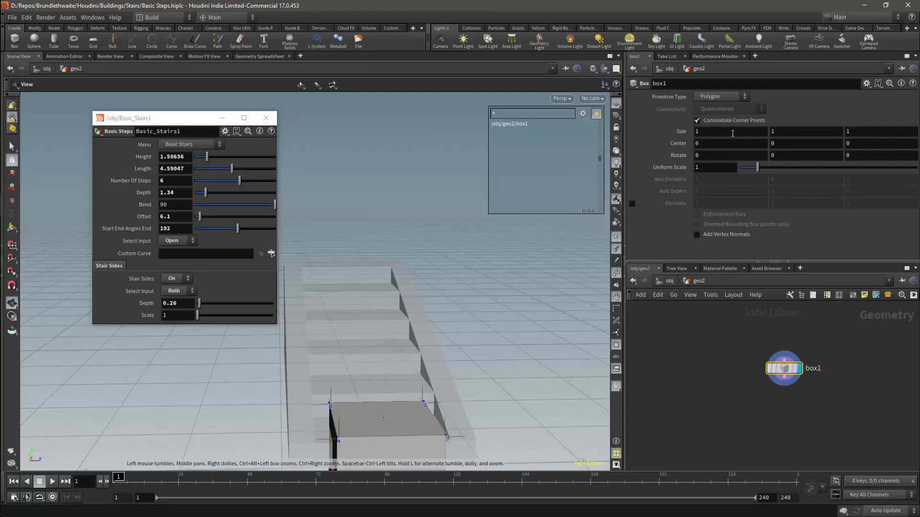
Step: Set the box's Y center to a relative reference to its Y size divided by two, ch("sizey")/2
double_click(696, 132)
double_click(776, 134)
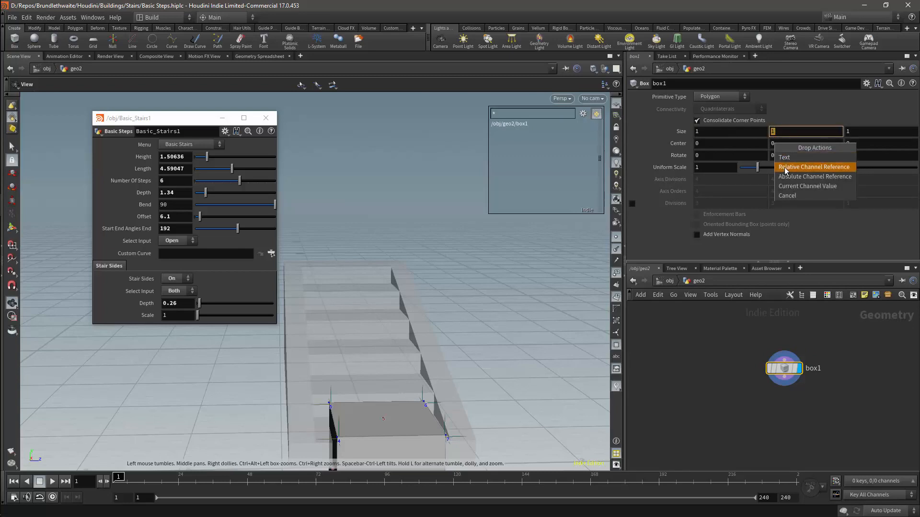
click(785, 168)
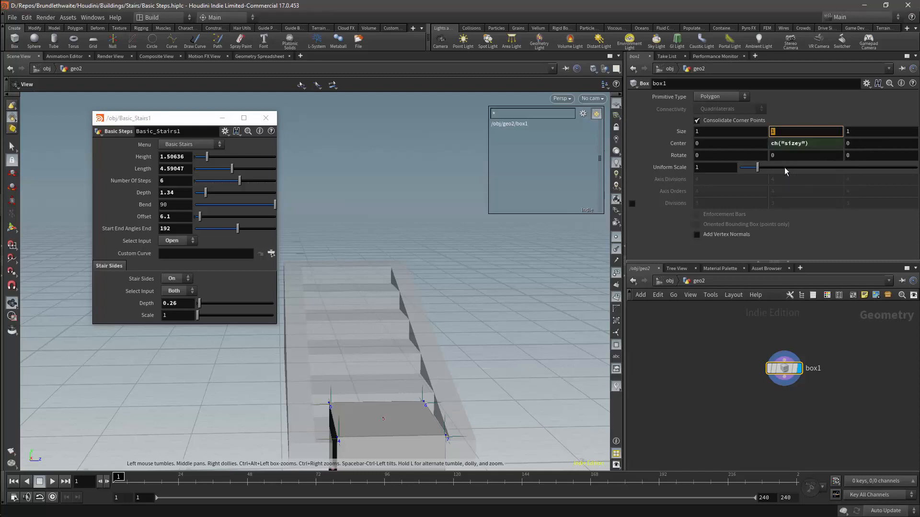
click(816, 144)
text(/)
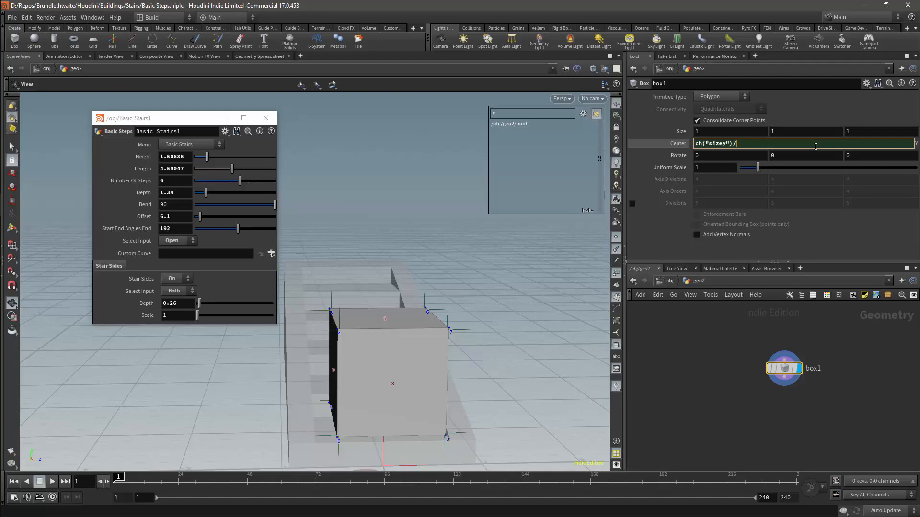
text(2)
key(Return)
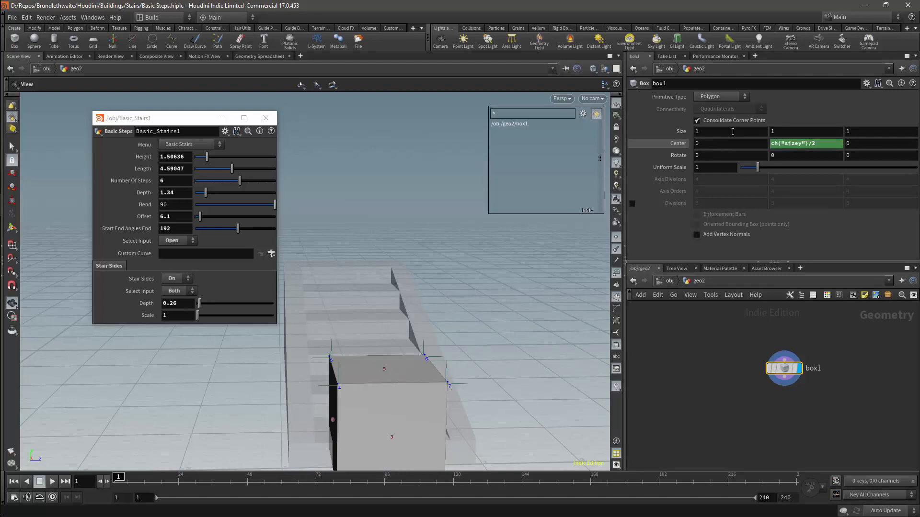
Step: Link the box's Z size to its X size with a relative channel reference and set the X size to 0.2
click(696, 132)
drag(697, 132, 852, 138)
click(855, 159)
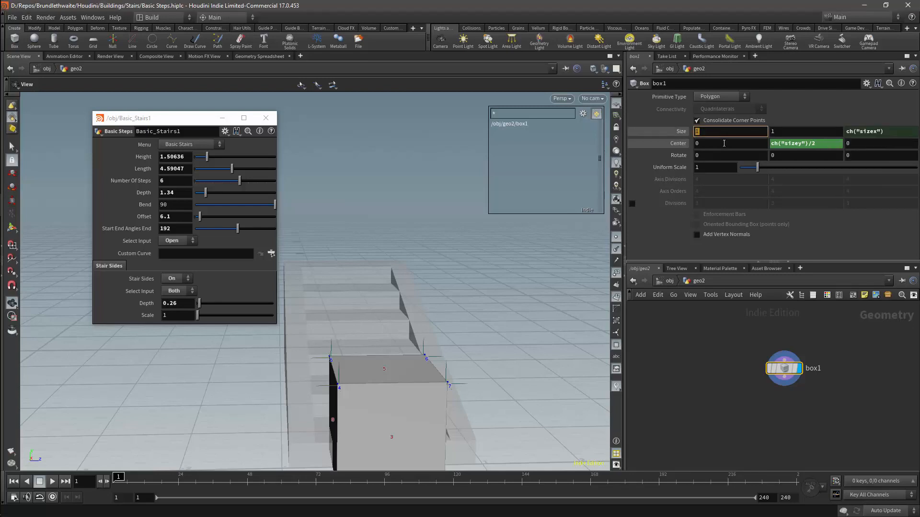
text(0.25)
key(BackSpace)
key(Return)
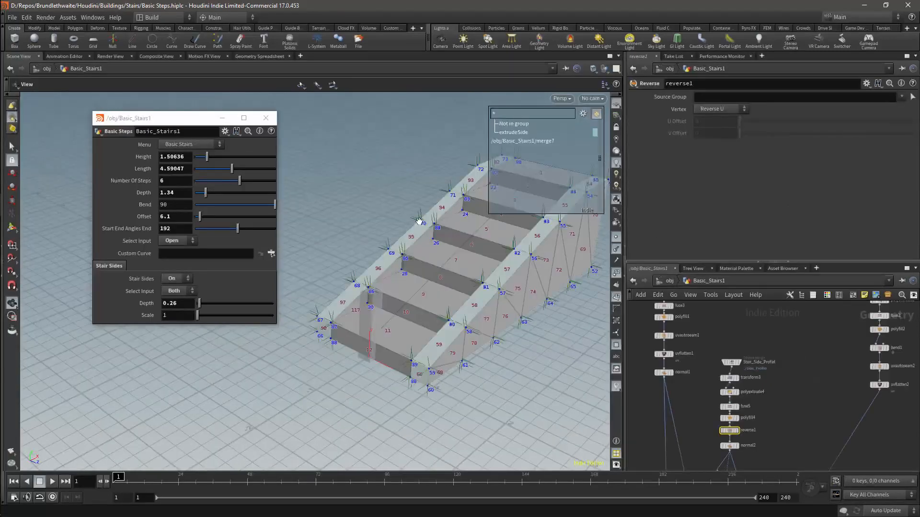
Step: Add an Object Merge node beside Stair_Side_Profiel in Basic_Stairs1, point Object 1 to /obj/Basic_Stairs1/Simplified_Curve and display it
right_click(790, 365)
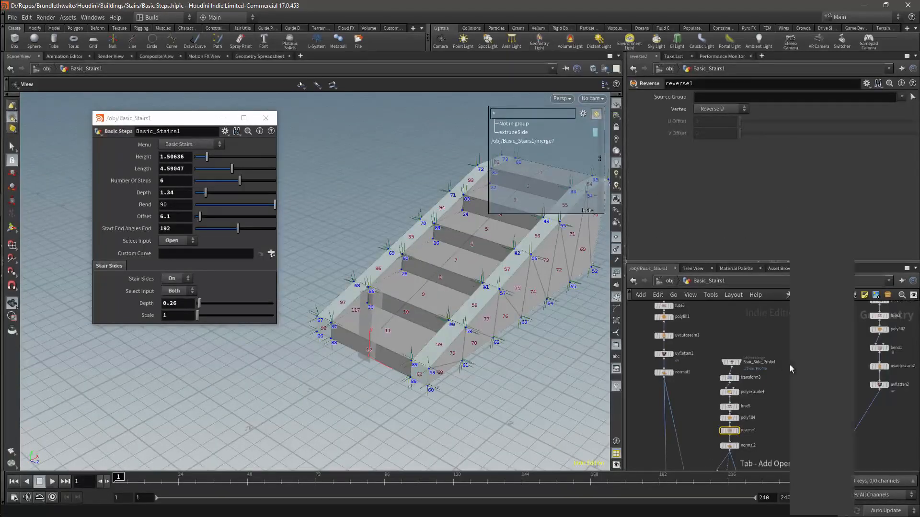
text(object me)
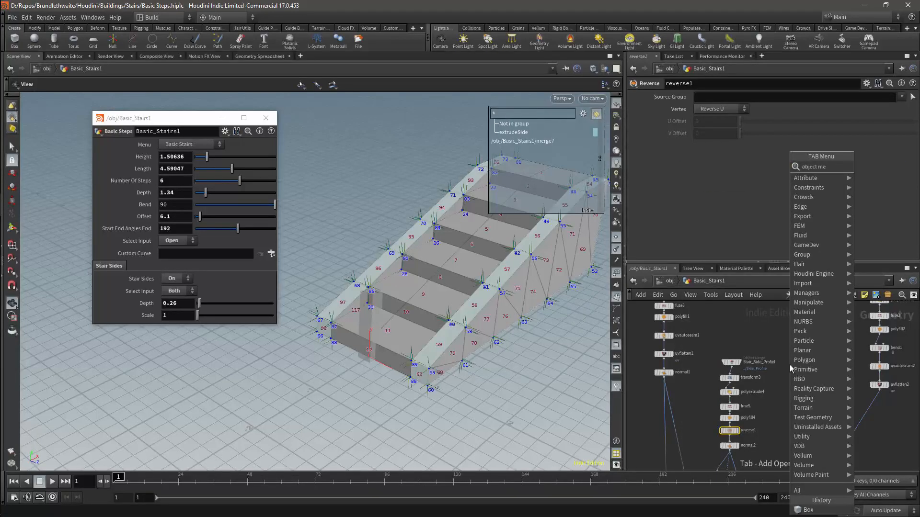
key(Escape)
click(790, 365)
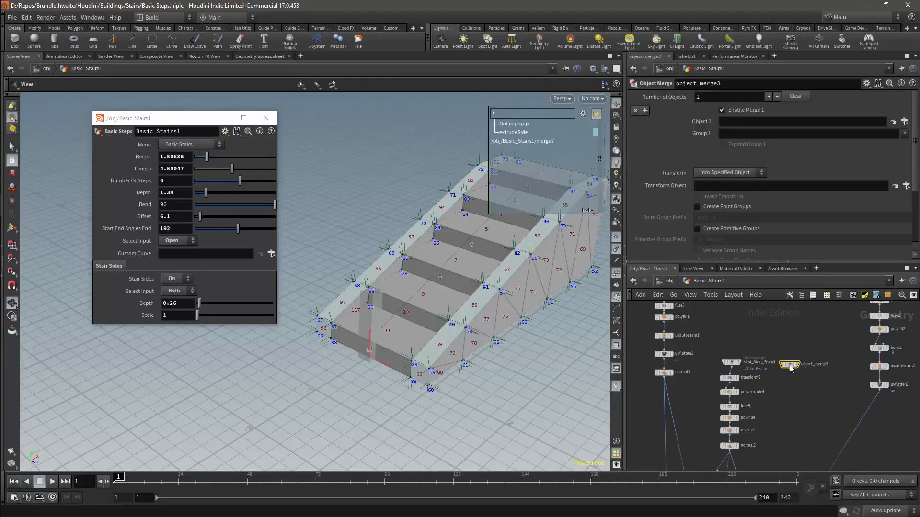
click(904, 121)
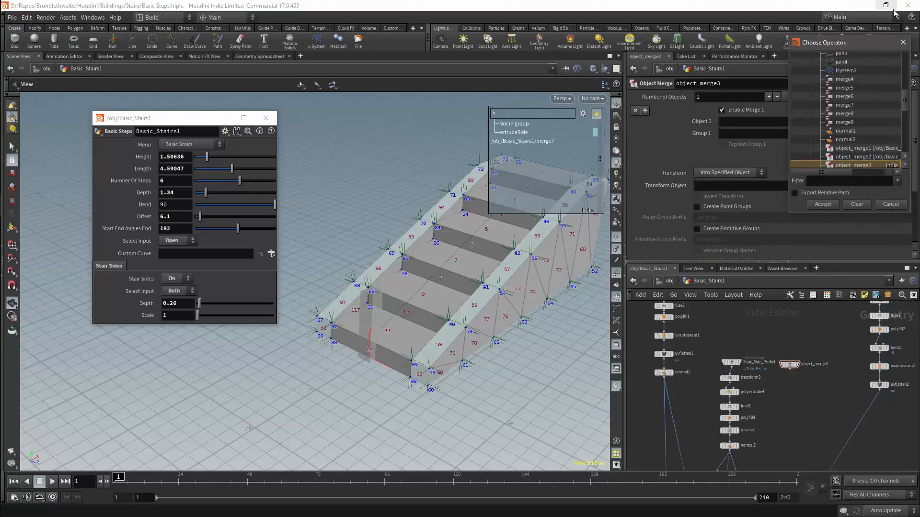
scroll(858, 105, up, 10)
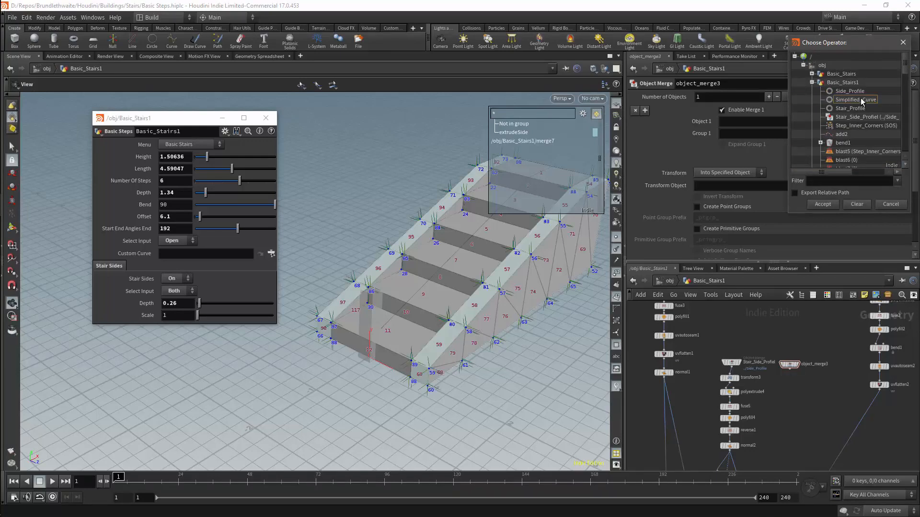
click(861, 100)
double_click(868, 101)
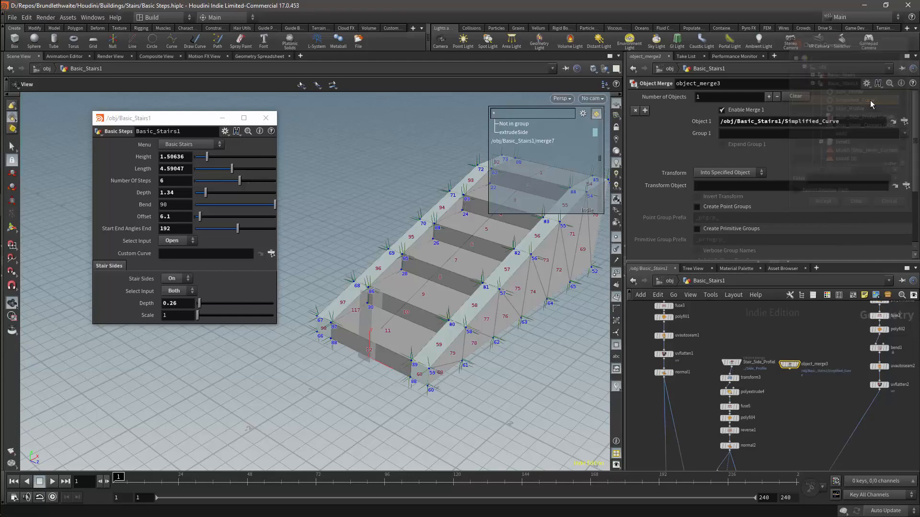
click(799, 364)
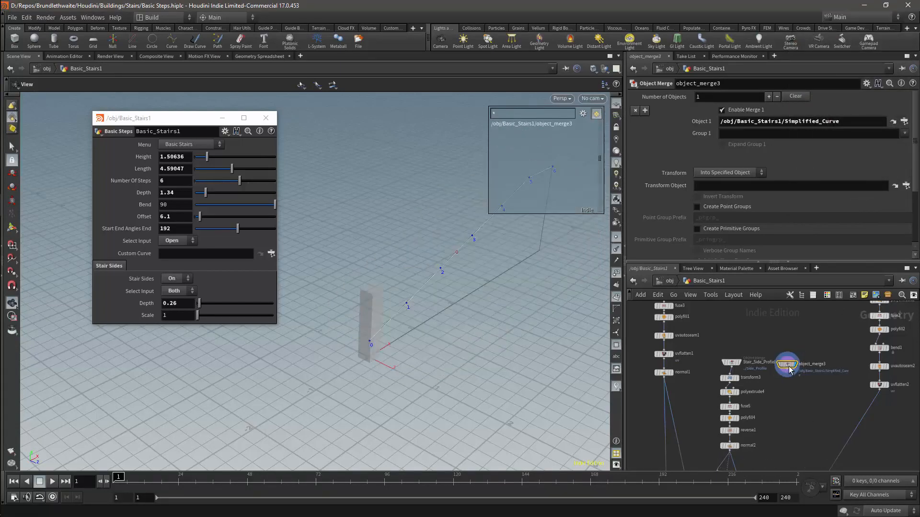
Step: Duplicate transform3, place the copy under object_merge3 connected to it, and display the copy
click(728, 378)
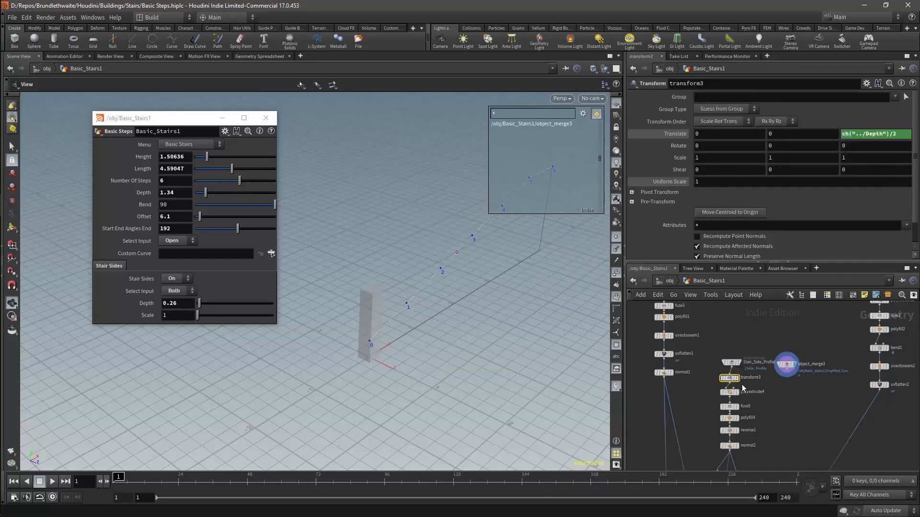
key(ctrl+c)
key(ctrl+v)
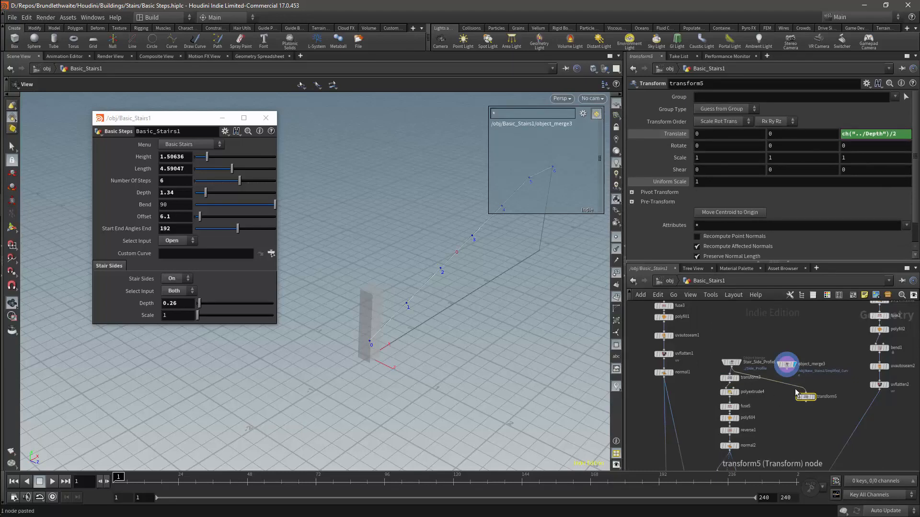
drag(797, 394, 787, 380)
click(794, 380)
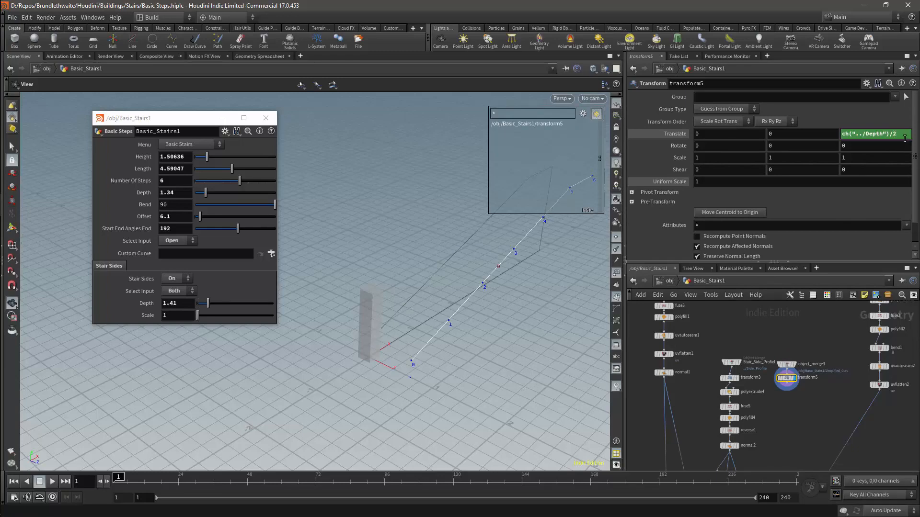
Step: Append + () to transform5's Z translate expression and try to insert a relative channel reference to the Stair Sides Depth
click(905, 139)
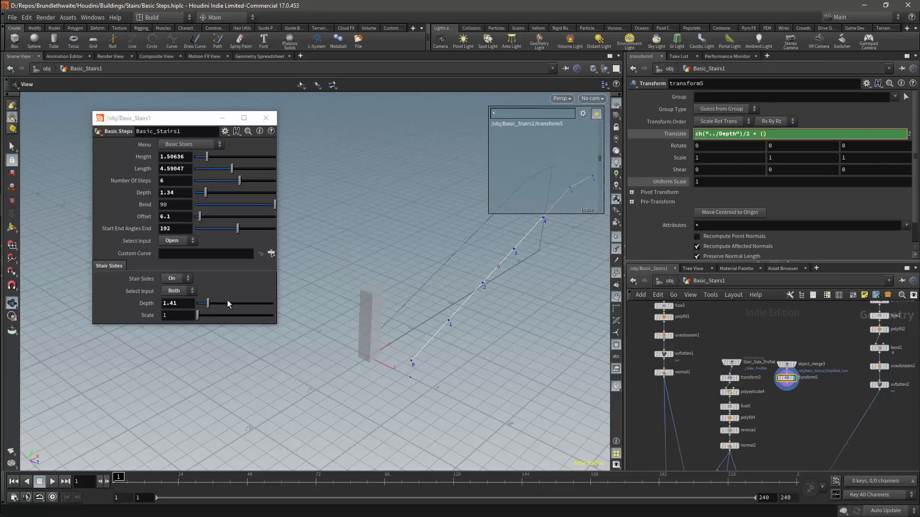
drag(140, 303, 897, 142)
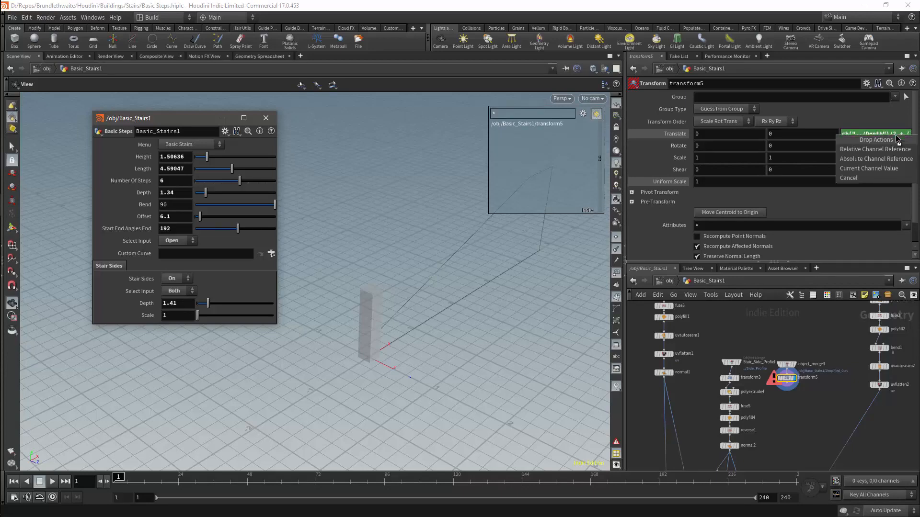
click(894, 149)
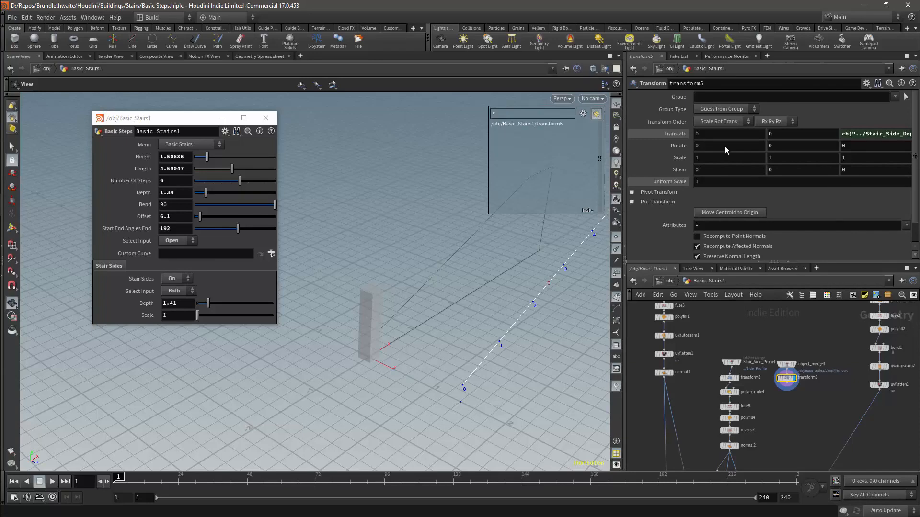
Step: Copy the ch("../Stair_Side_Depth") reference from transform5's Z translate and undo back to the ch("../Depth")/2 + () expression
click(872, 133)
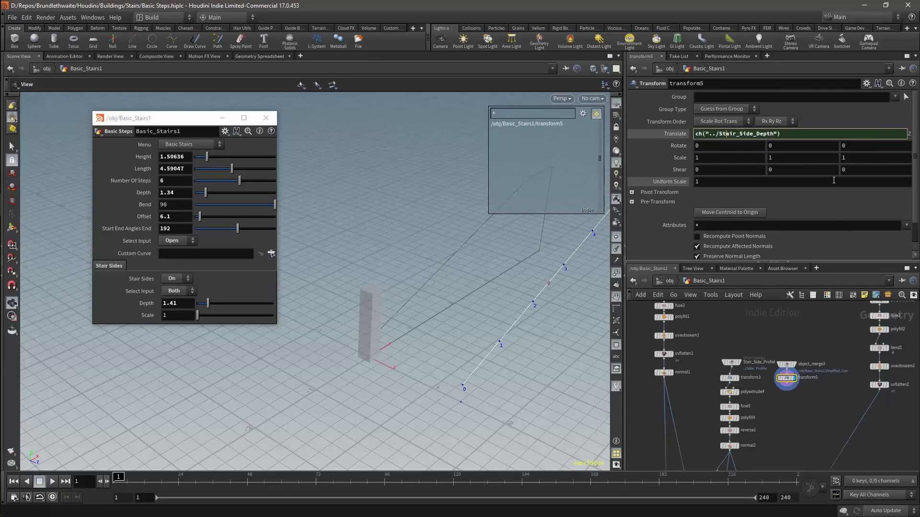
drag(785, 133, 627, 125)
key(End)
text(/2)
key(Return)
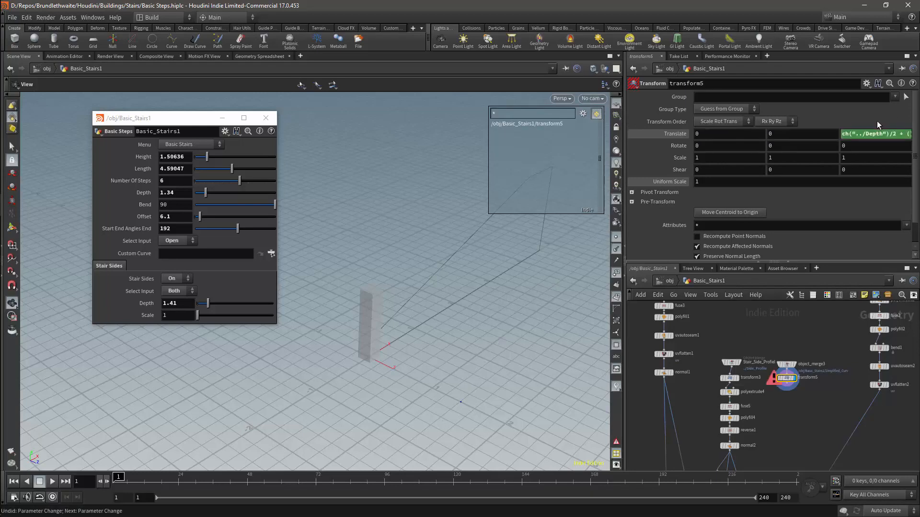
key(ctrl+y)
Step: Complete transform5's Z translate expression as ch("../Depth")/2 + (ch("../Stair_Side_Depth")/2) using the copied reference
click(846, 134)
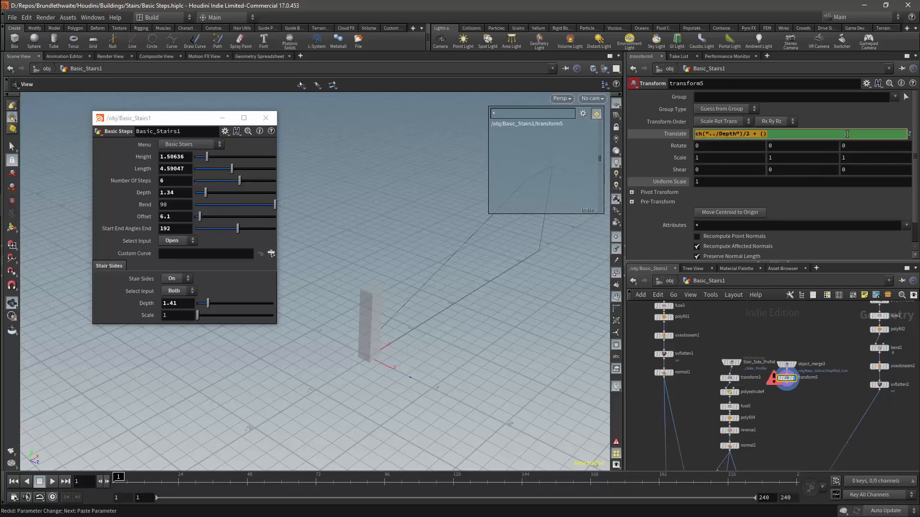
click(764, 134)
text())
key(ctrl+v)
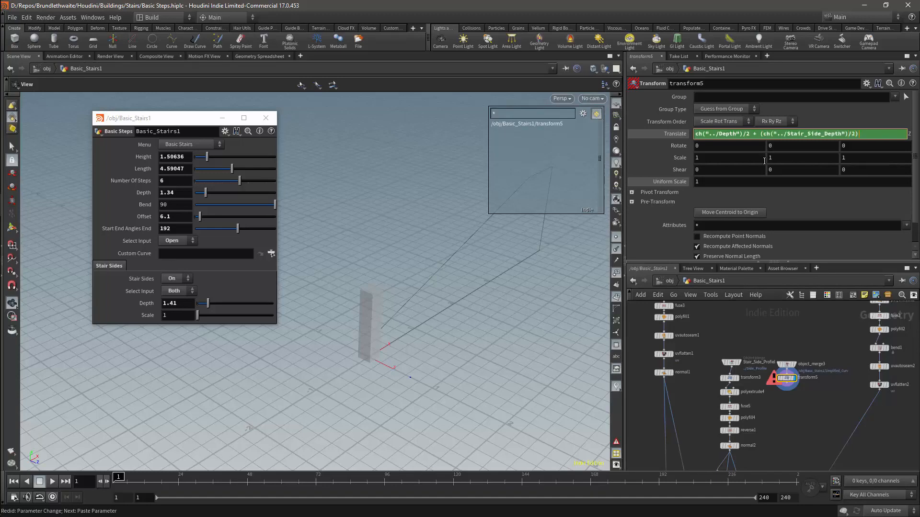
key(Return)
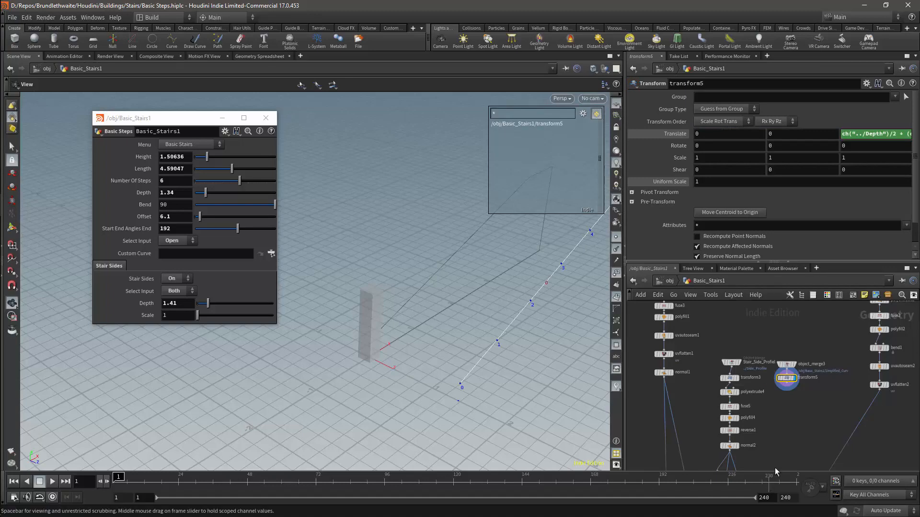
Step: Show merge6 as a template wireframe and set the Stair Sides Depth to 0.2
middle_drag(765, 467, 784, 401)
click(772, 436)
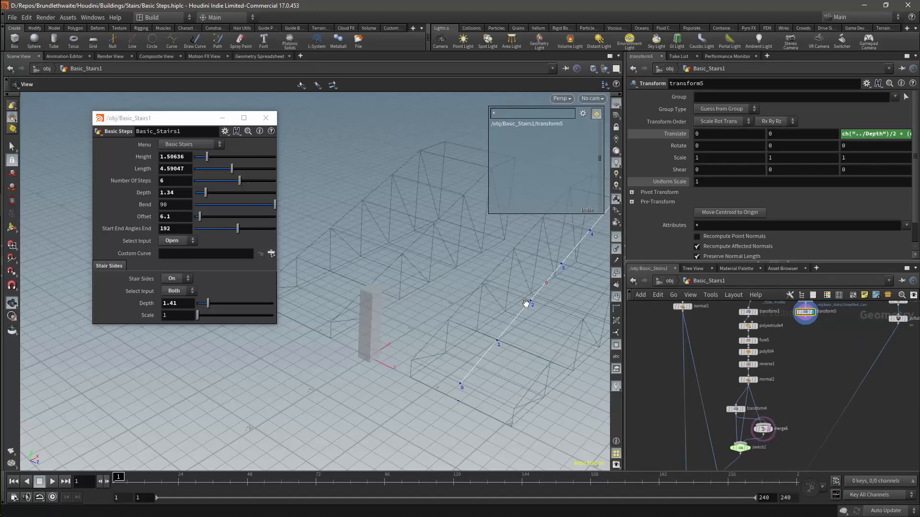
drag(203, 308, 200, 308)
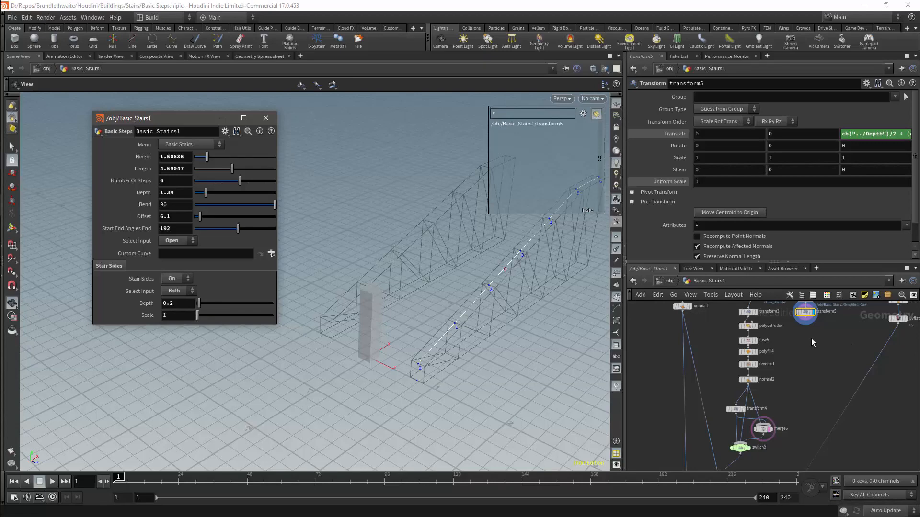
Step: Add a For-Each Primitive loop block beneath transform5 in the Basic_Stairs1 network
middle_drag(811, 338, 798, 395)
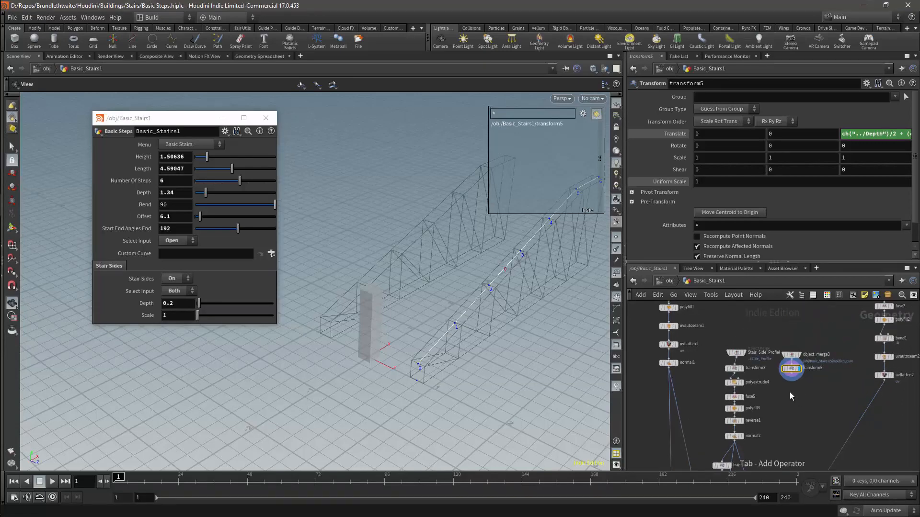
key(Tab)
text(for)
key(Down)
key(Down)
key(Down)
key(Down)
key(Down)
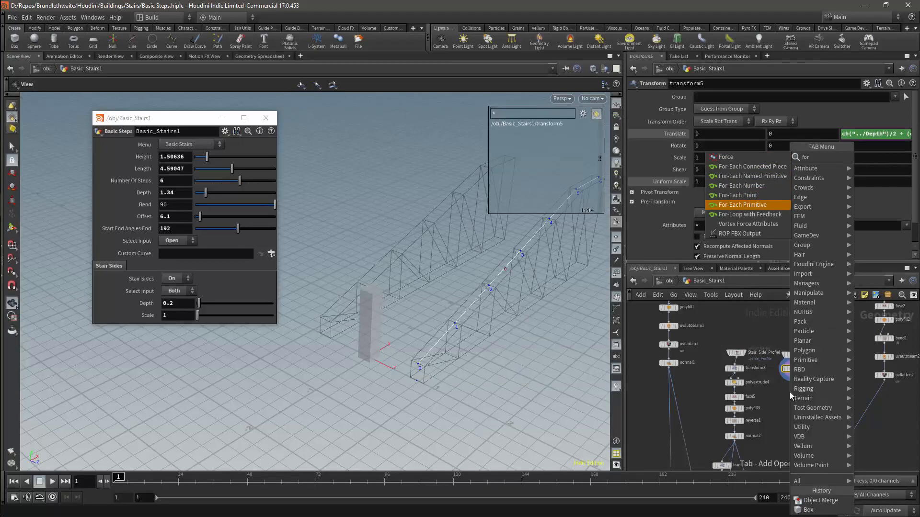
key(Return)
click(790, 392)
drag(794, 398, 788, 407)
drag(513, 283, 482, 280)
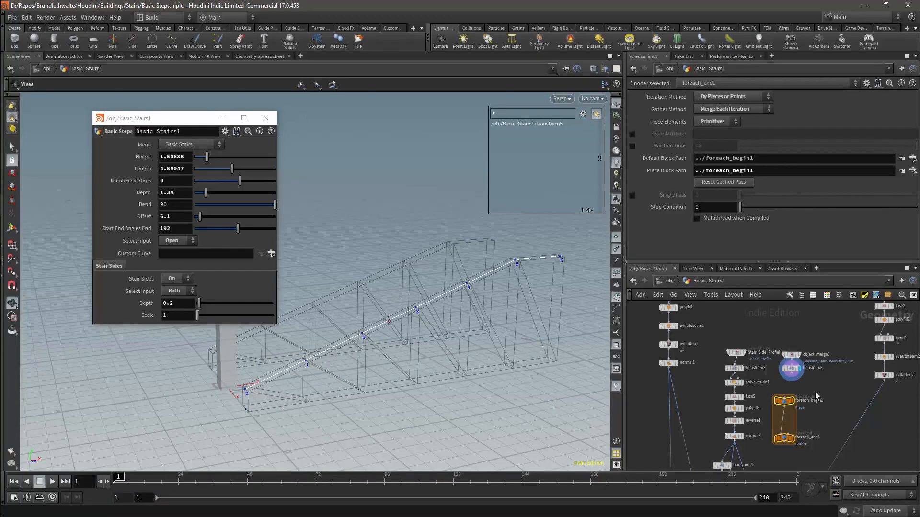
Step: Make room above the For-Each block, add a Carve node fed by transform5, and display it
drag(821, 394, 777, 459)
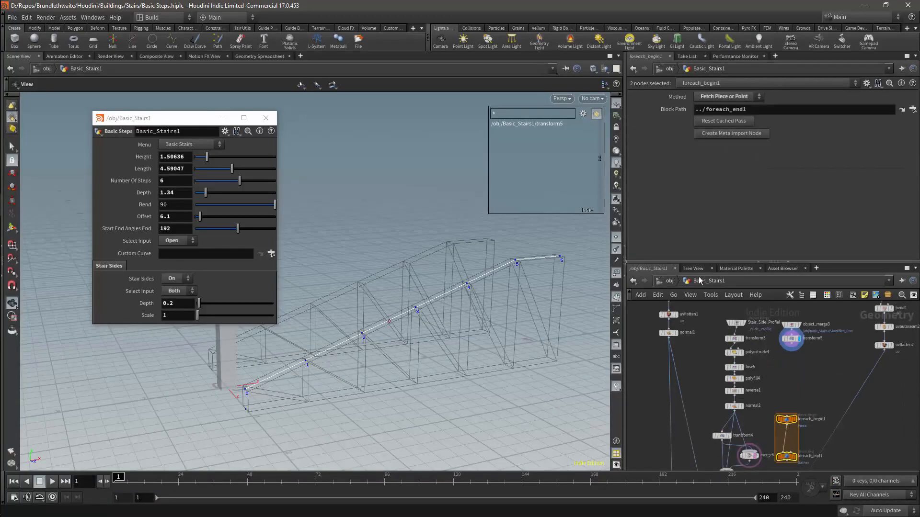
key(Tab)
text(cache)
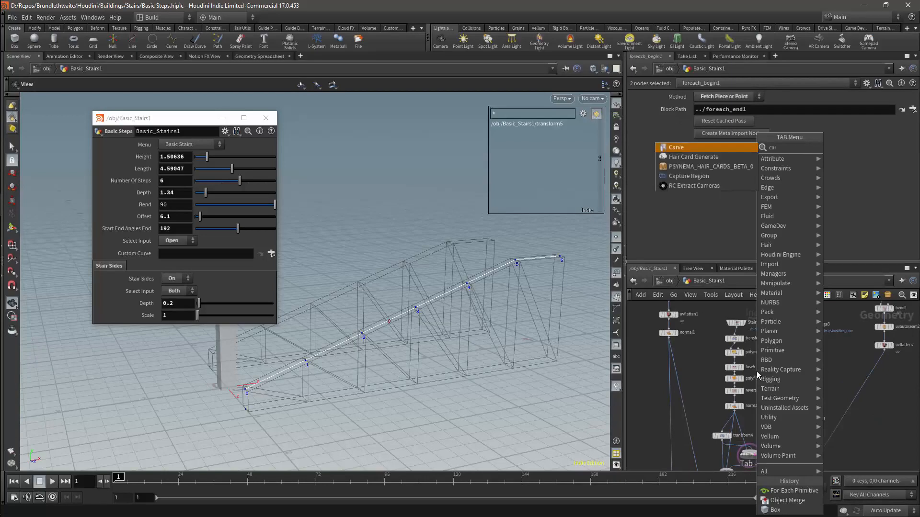
key(Return)
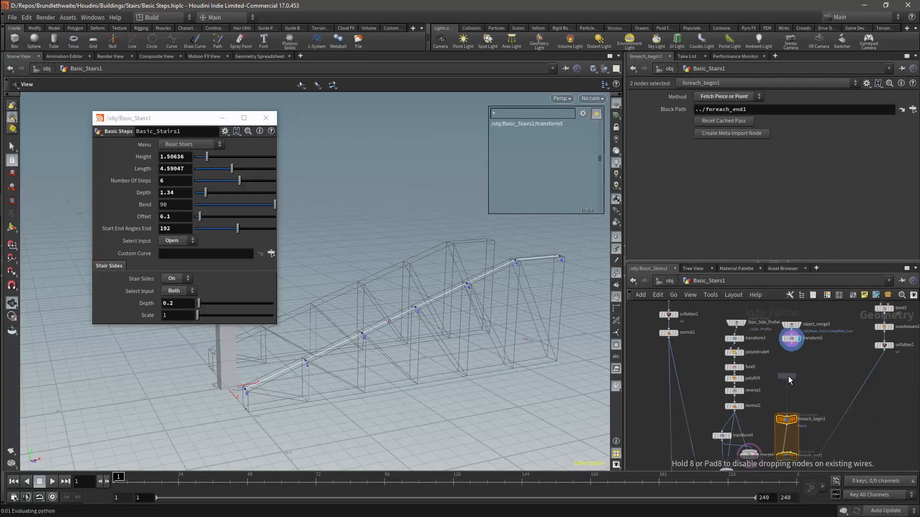
click(788, 375)
drag(792, 343, 786, 373)
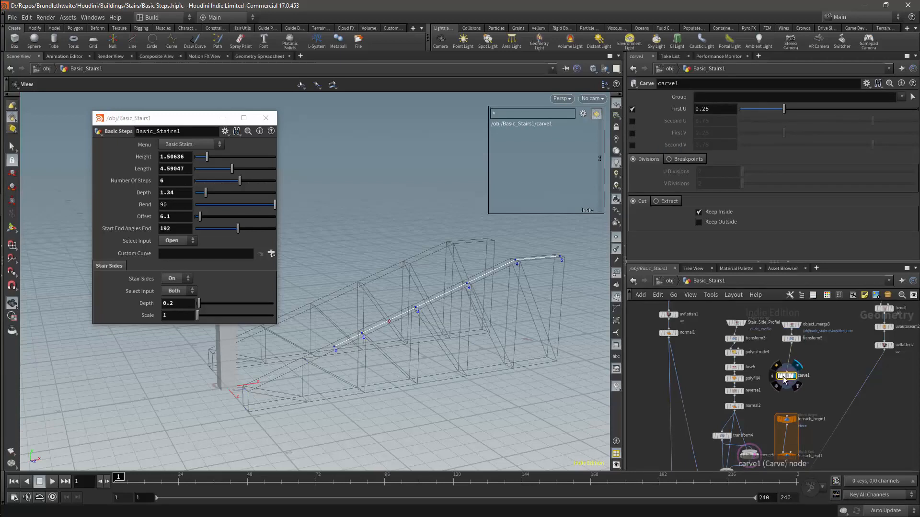
drag(782, 379, 792, 366)
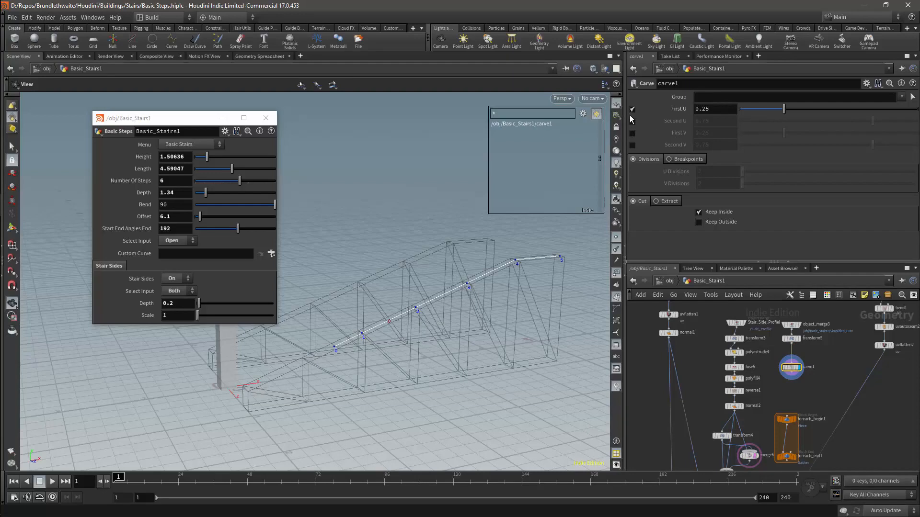
Step: Enable carve1's Second U and trim both curve ends with First U at 0.027 and Second U at 0.978
click(632, 122)
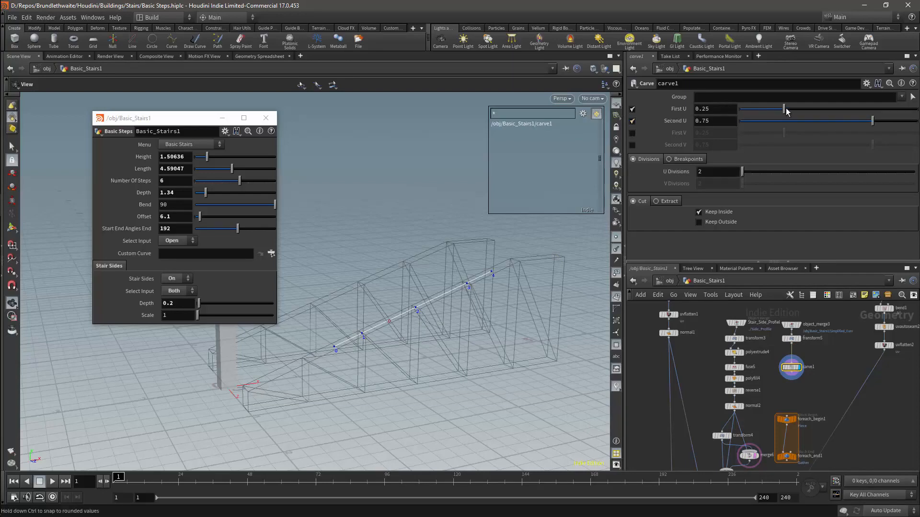
drag(783, 111, 745, 112)
drag(873, 124, 914, 130)
Step: Replace the For-Each block with a Resample node connected to carve1's output
drag(801, 401, 784, 467)
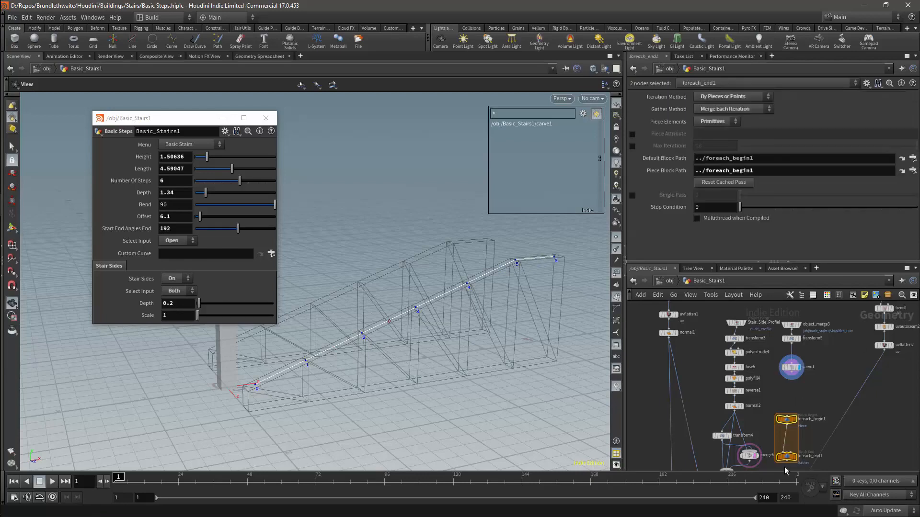
key(Delete)
key(Tab)
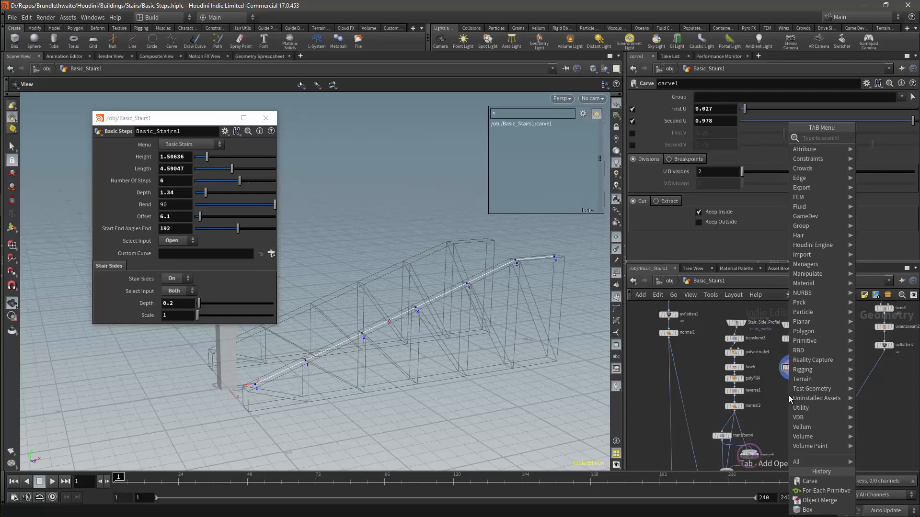
text(res)
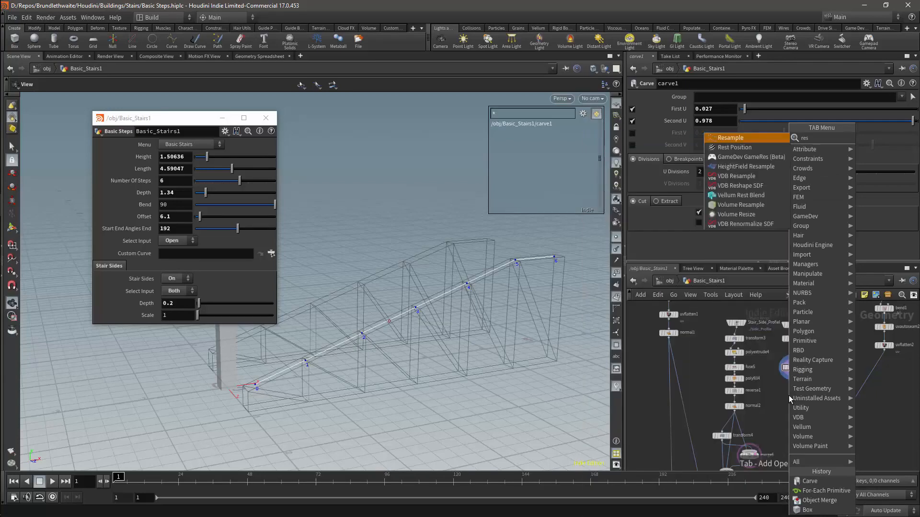
key(Return)
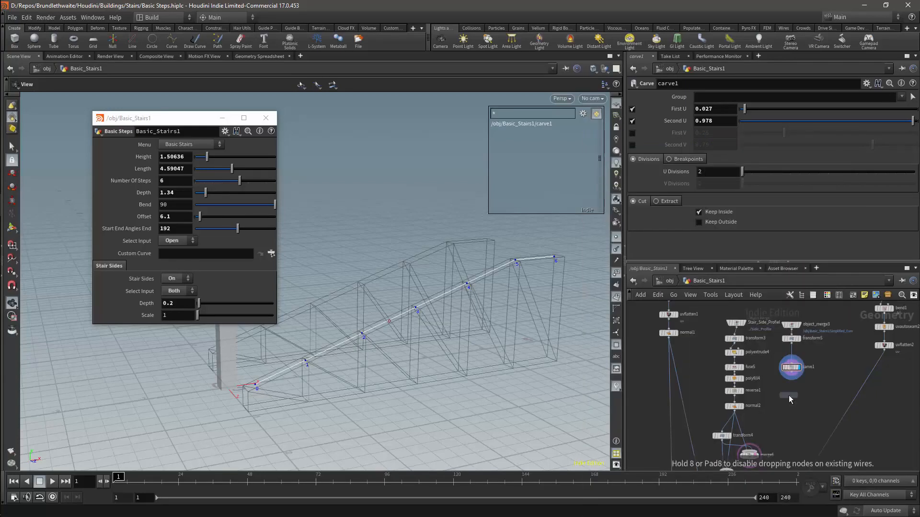
click(788, 399)
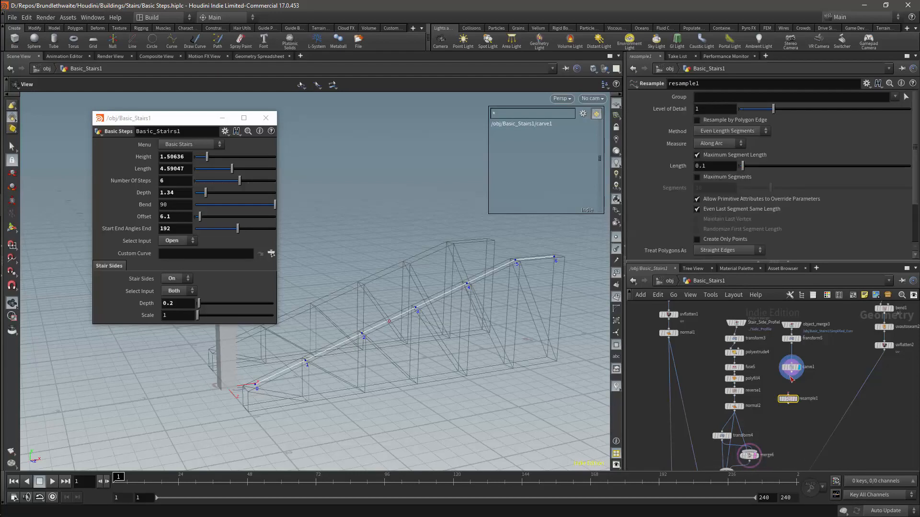
drag(793, 374, 791, 401)
Step: Display resample1 and set it to resample by polygon edge with 3 maximum segments and no maximum segment length
click(699, 178)
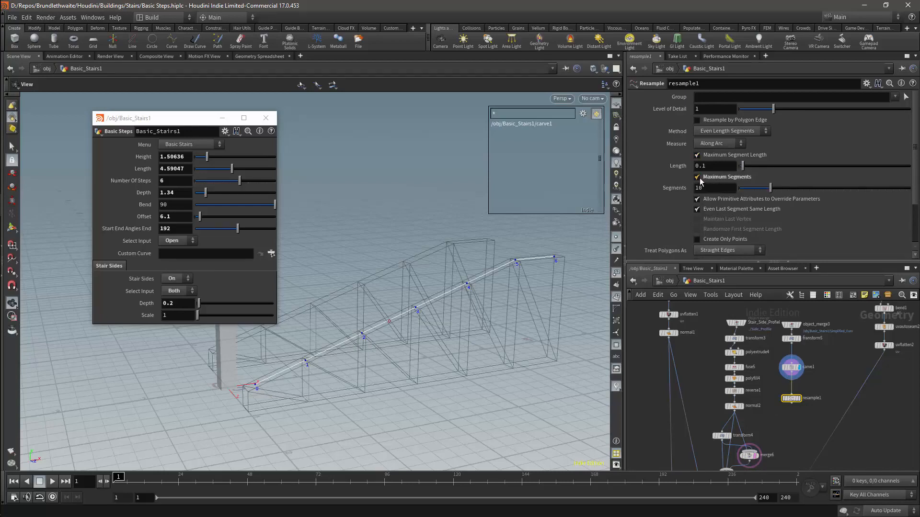
click(697, 154)
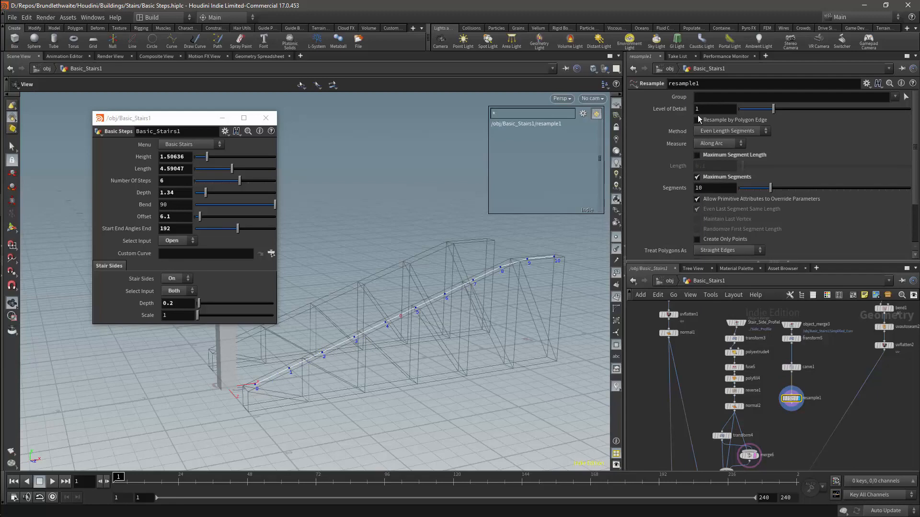
click(697, 120)
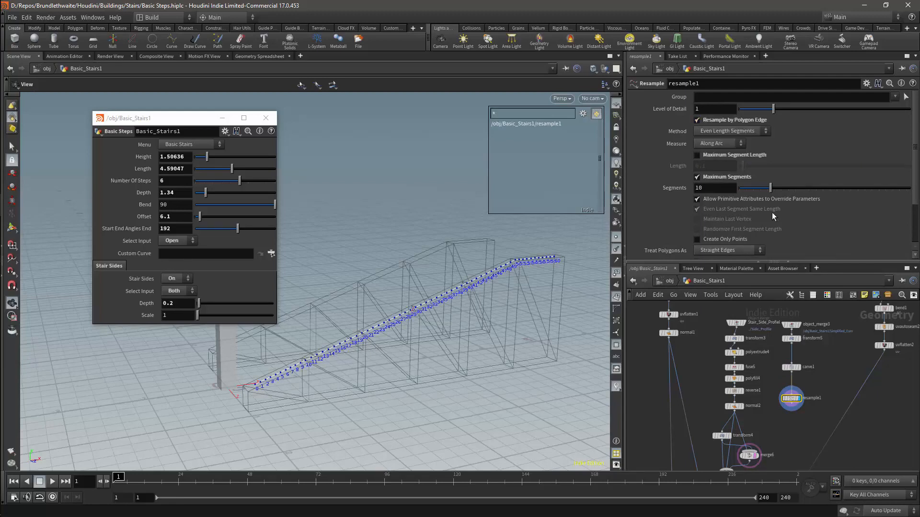
drag(770, 188, 746, 188)
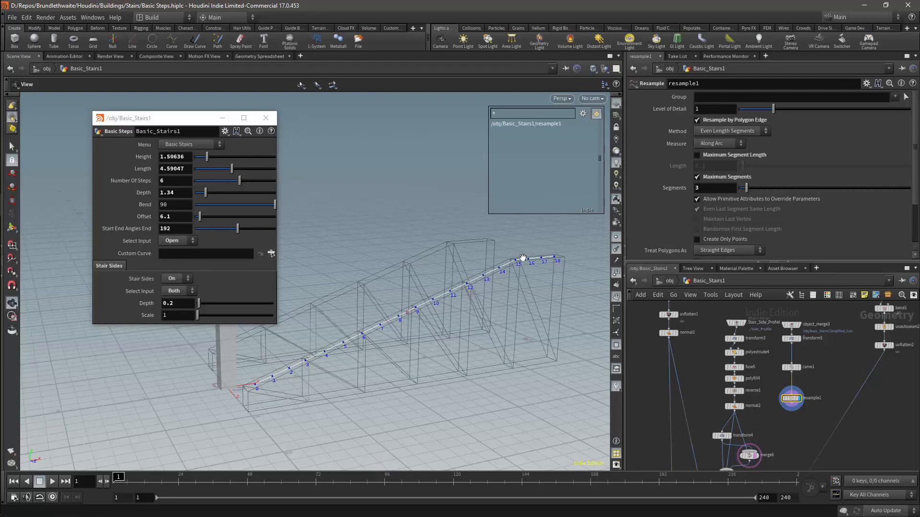
Step: Tighten the carve1 and resample1 spacing and add a Copy to Points node with resample1 as its target points
mouse_move(794, 368)
drag(794, 368, 794, 352)
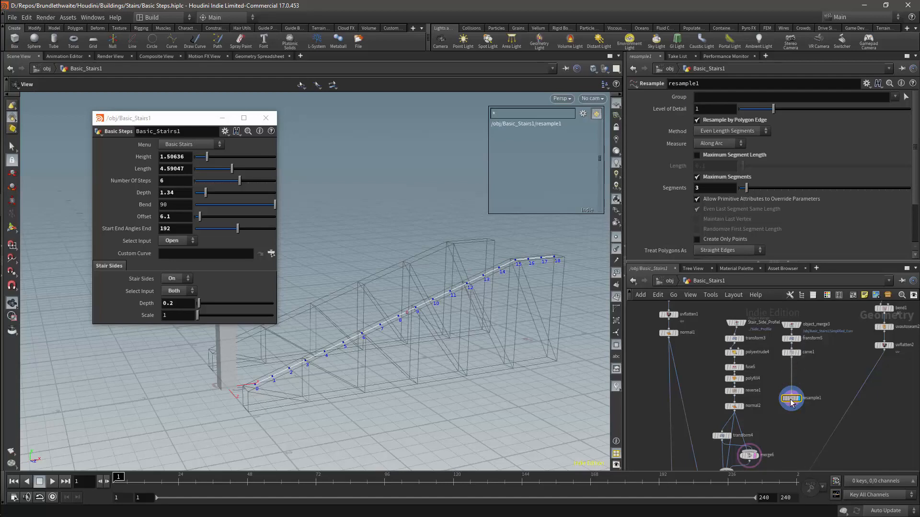
drag(791, 401, 792, 378)
key(Tab)
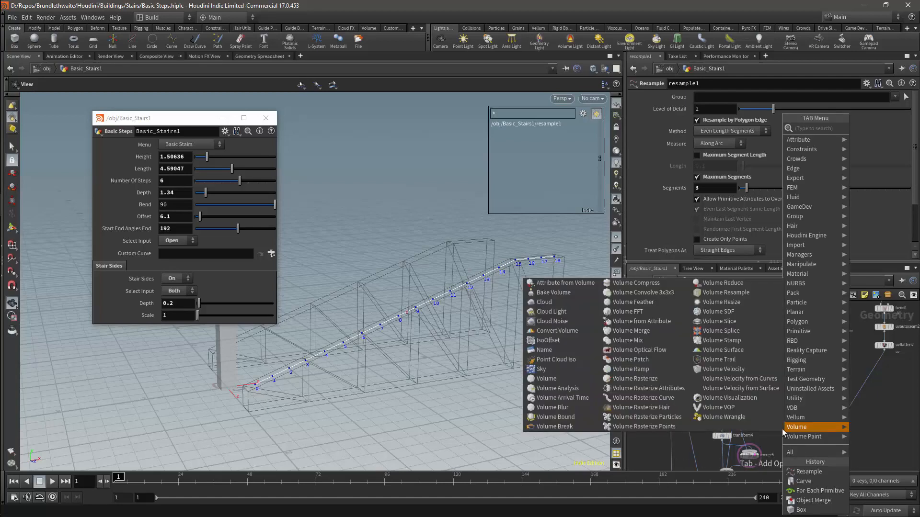
text(co)
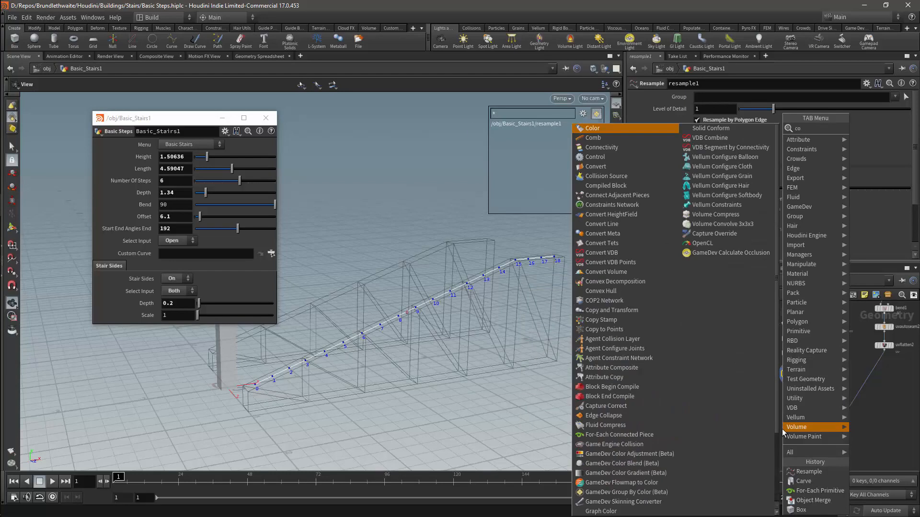
text(p)
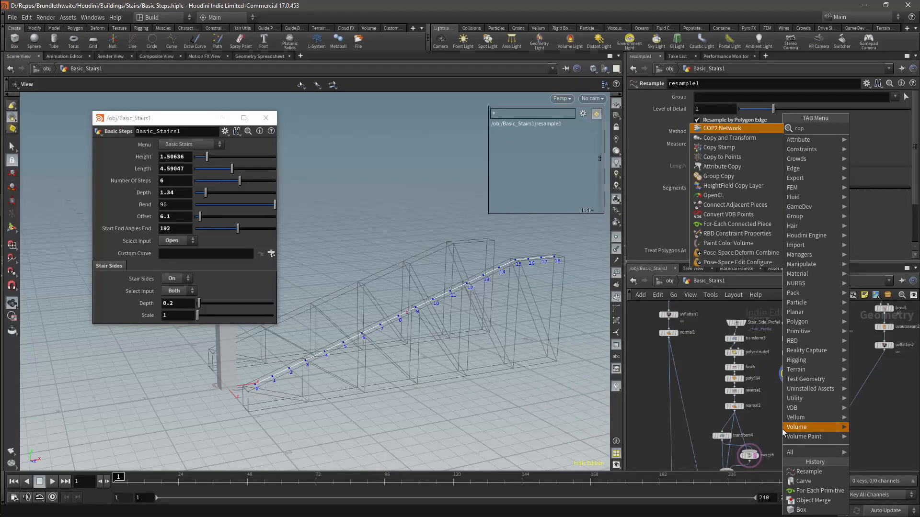
key(Down)
key(Down)
key(Down)
key(Return)
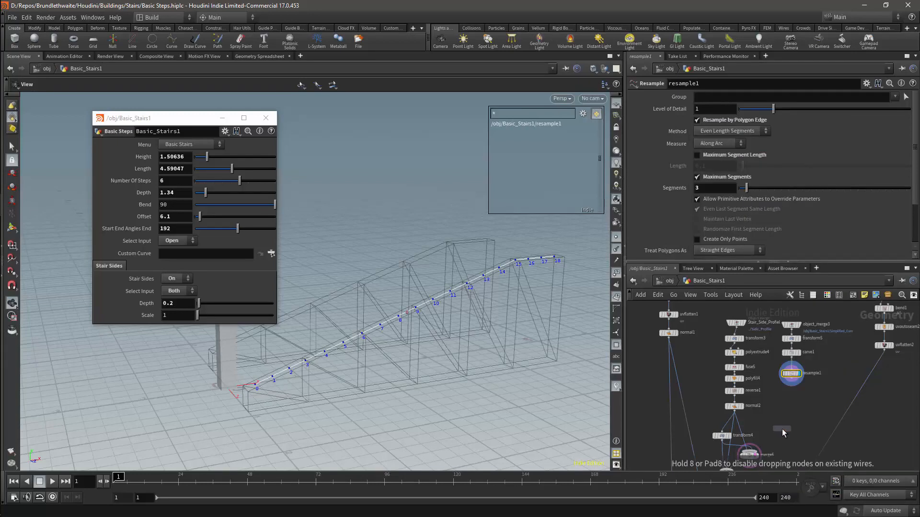
click(791, 394)
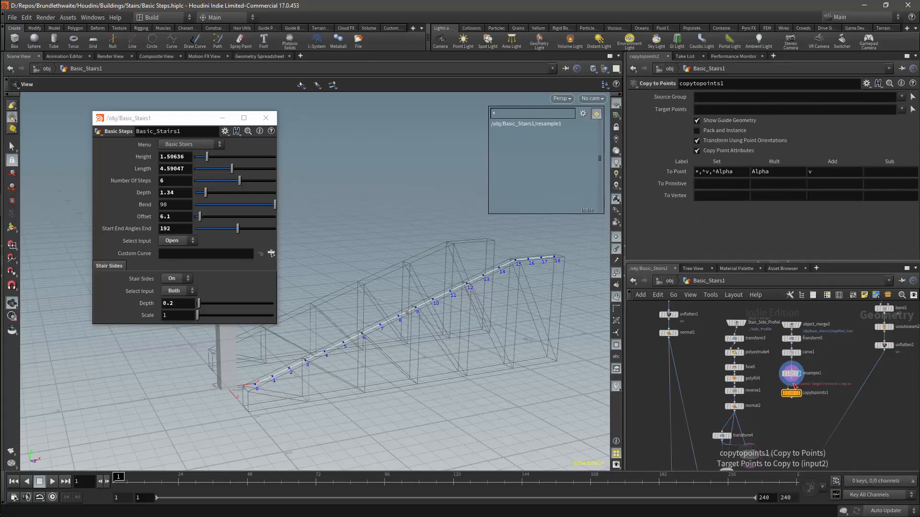
drag(796, 392, 783, 404)
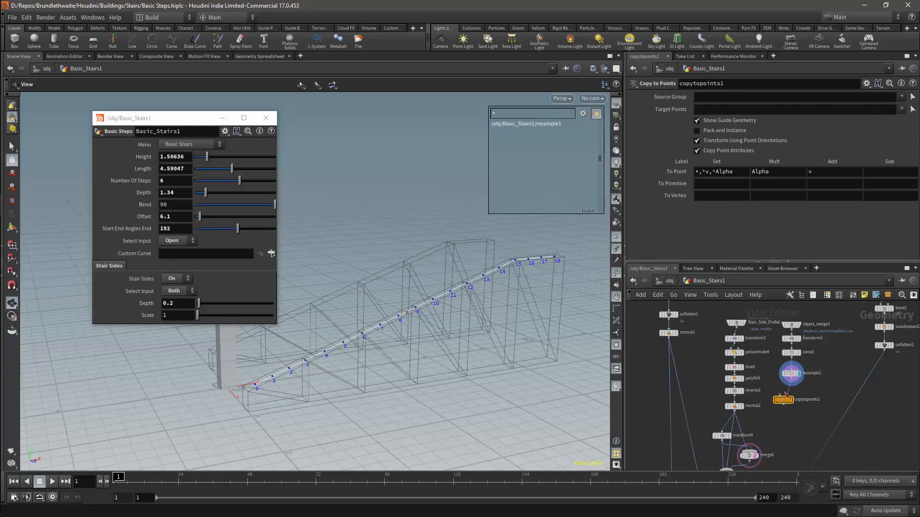
Step: Shift the curve chain aside and add an Object Merge node beside it that references /obj/geo2
drag(823, 308, 800, 379)
key(Tab)
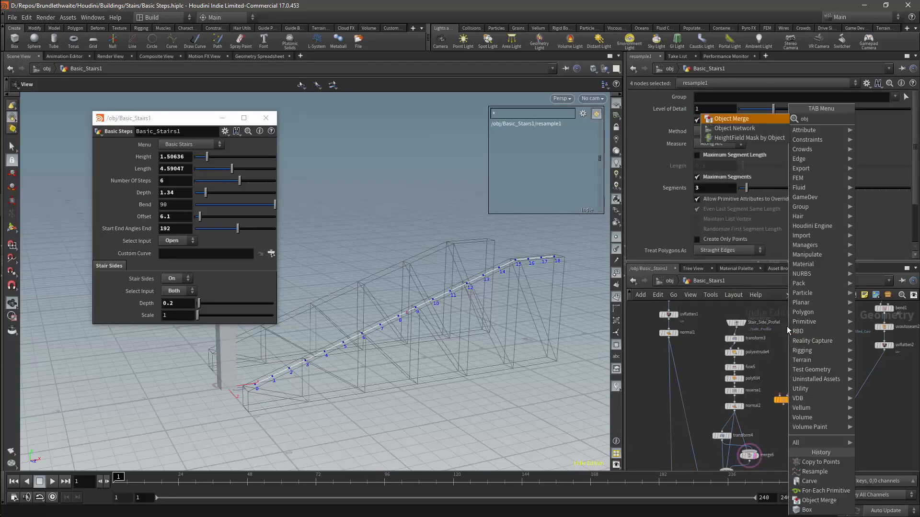
key(Escape)
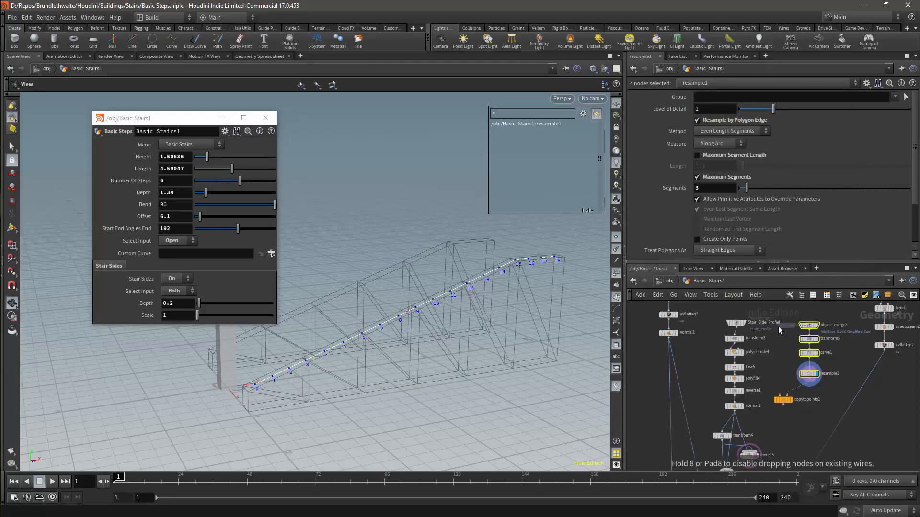
click(777, 326)
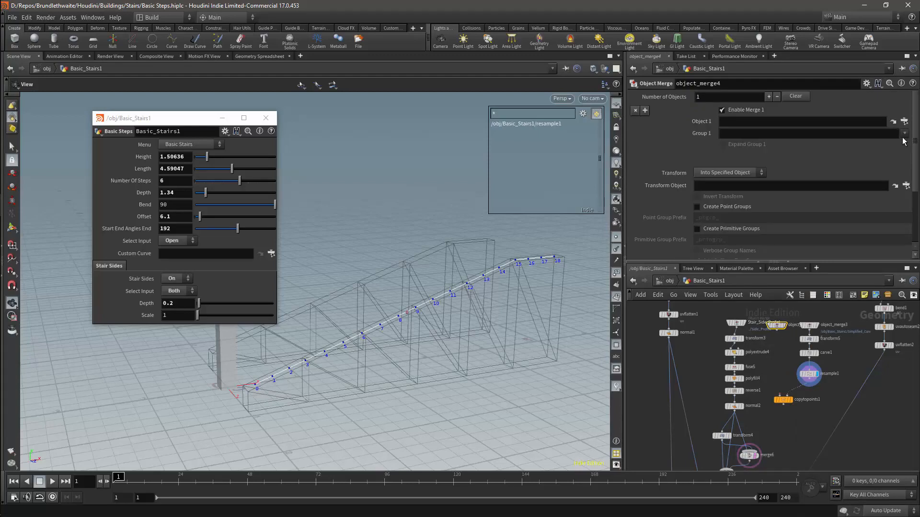
click(903, 121)
scroll(846, 109, down, 8)
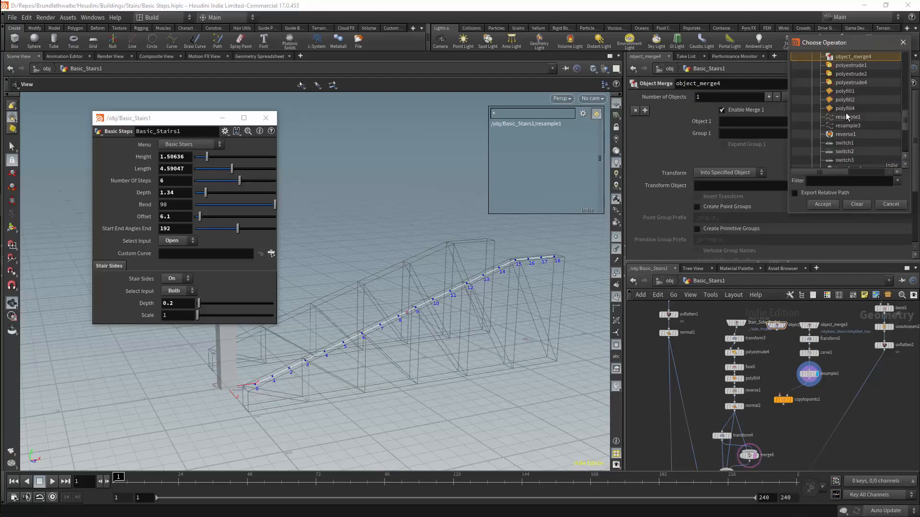
click(827, 164)
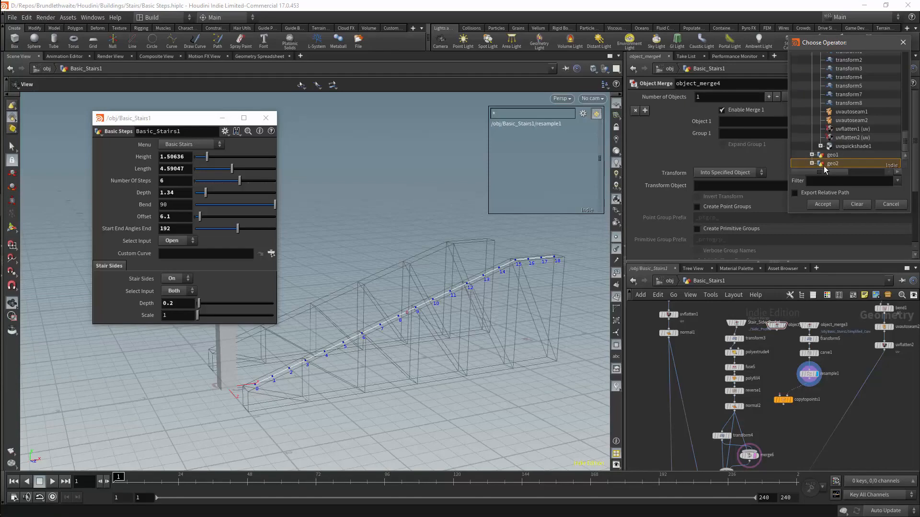
click(831, 205)
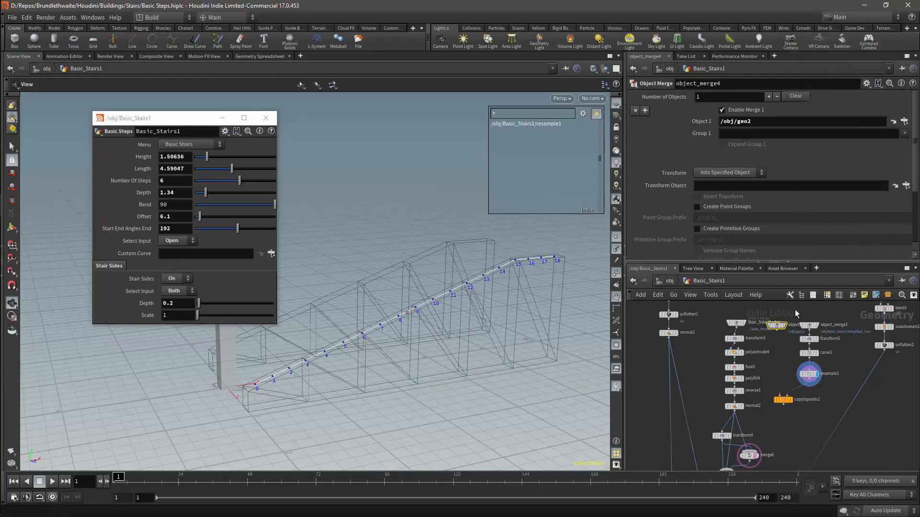
Step: Connect the merged geo2 box to copytopoints1's source input and display the copied posts
click(786, 327)
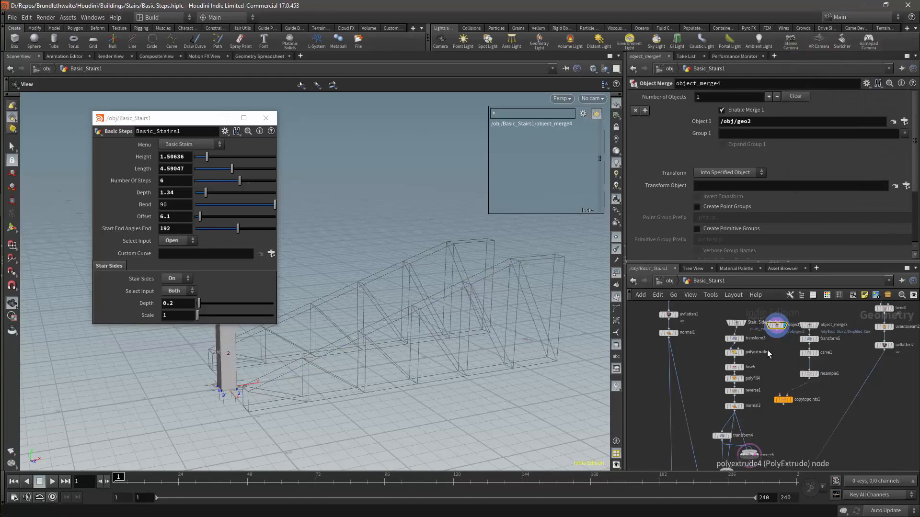
drag(777, 330, 779, 398)
click(793, 390)
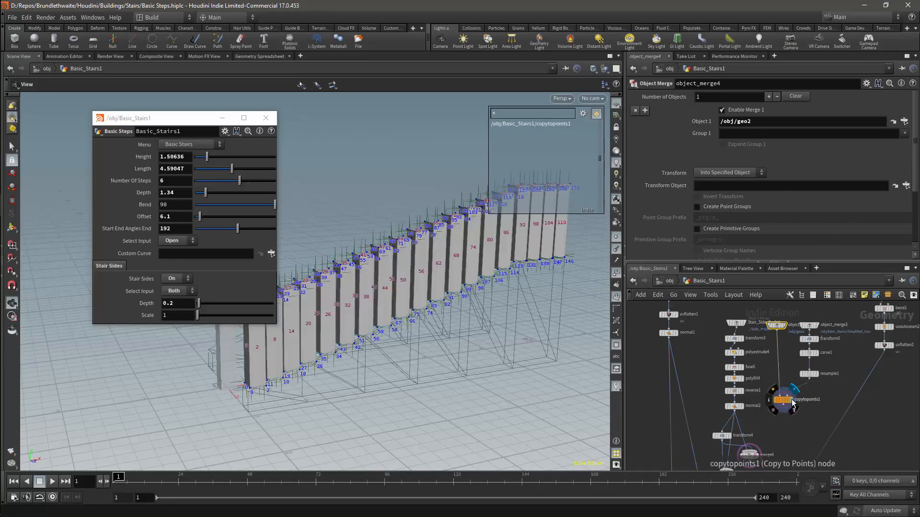
Step: Set the Stair Sides Depth to 0.33 and check the posts' centring on the side panel
drag(542, 373, 365, 290)
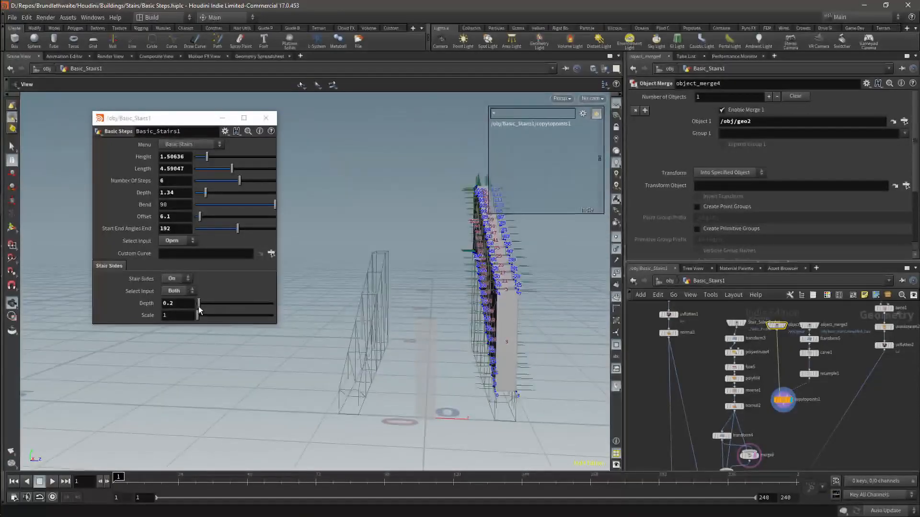
drag(199, 309, 200, 309)
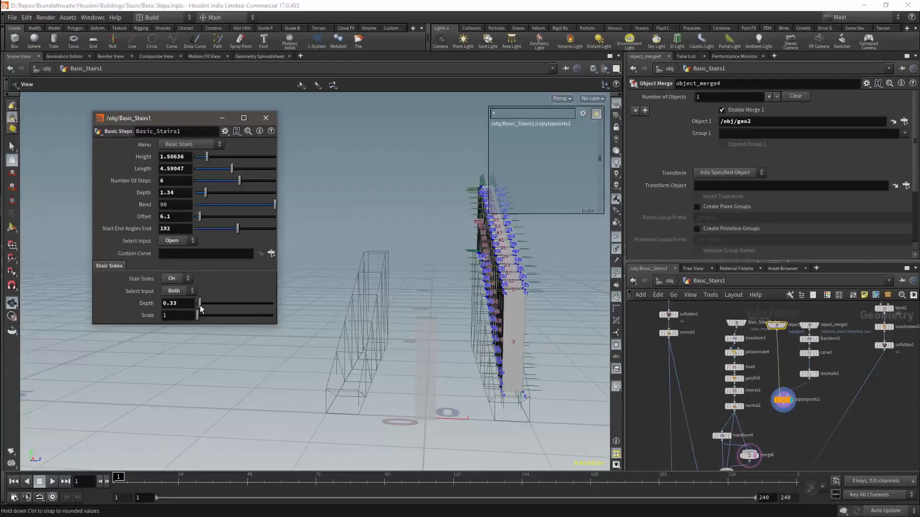
drag(543, 245, 471, 243)
Step: Reduce resample1's maximum segments to 1 and inspect the post spacing along the stair side
click(809, 374)
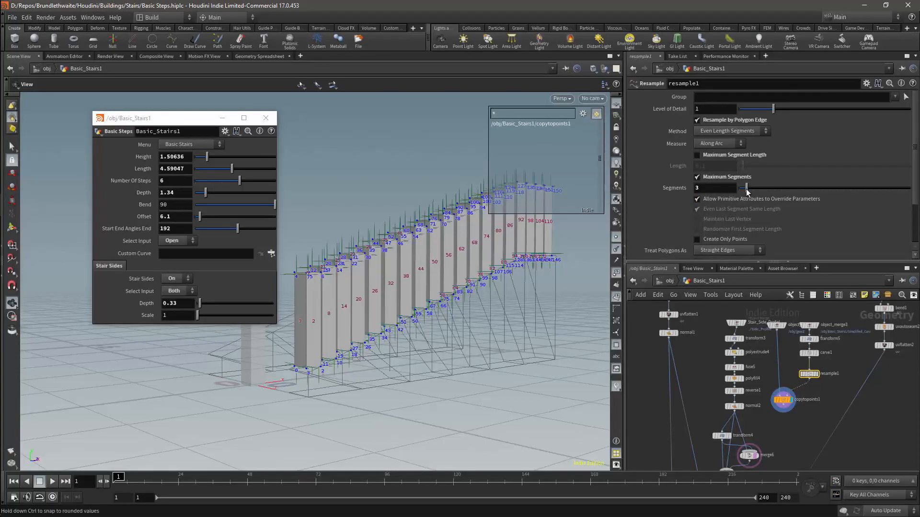
drag(746, 191, 741, 192)
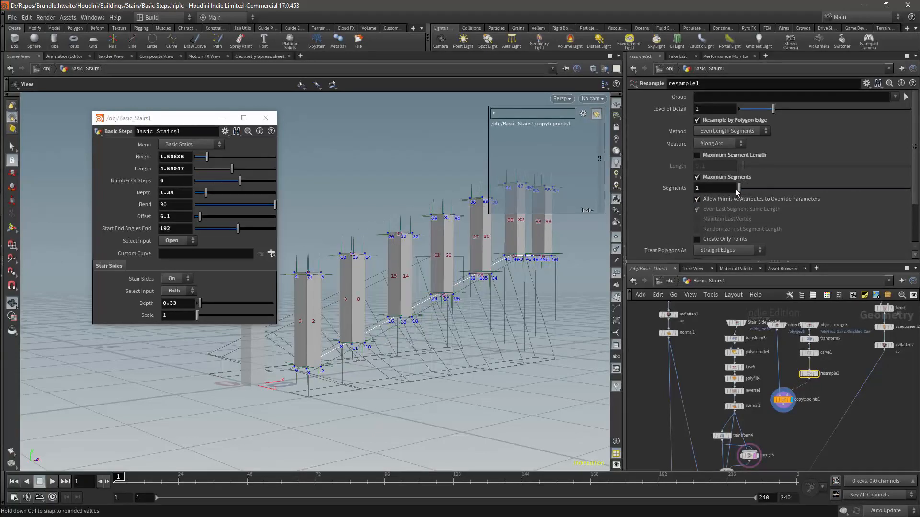
drag(321, 387, 288, 389)
middle_drag(526, 351, 528, 434)
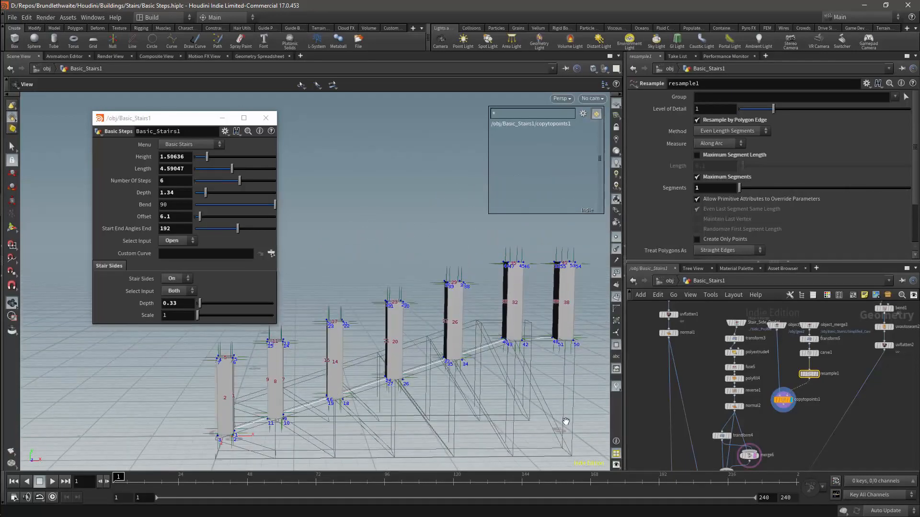
Step: Add a Merge node that combines copytopoints1 with normal2, and wire it into transform4
scroll(763, 428, up, 2)
click(762, 425)
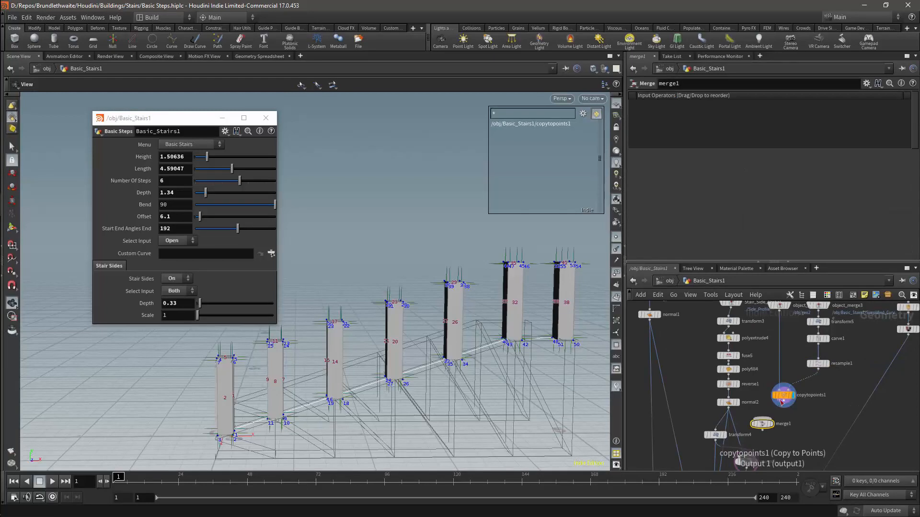
drag(781, 409, 762, 419)
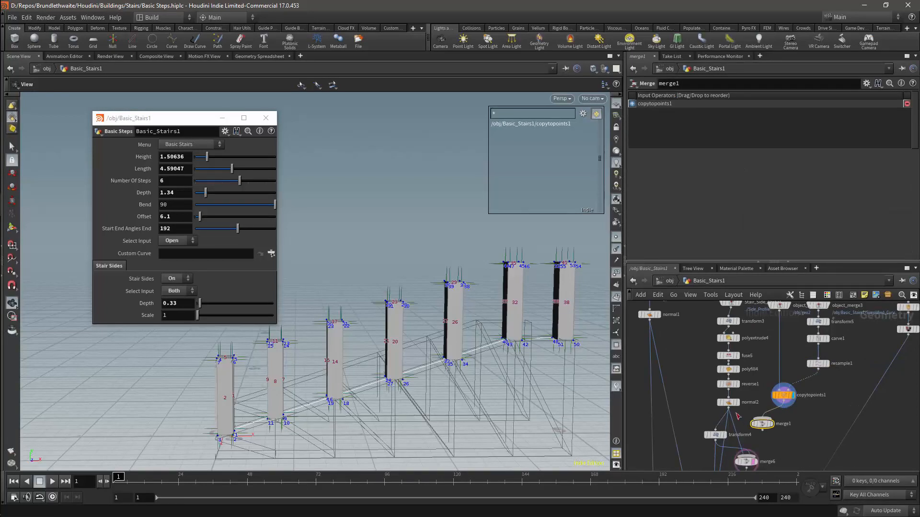
drag(729, 415, 715, 430)
drag(402, 275, 521, 295)
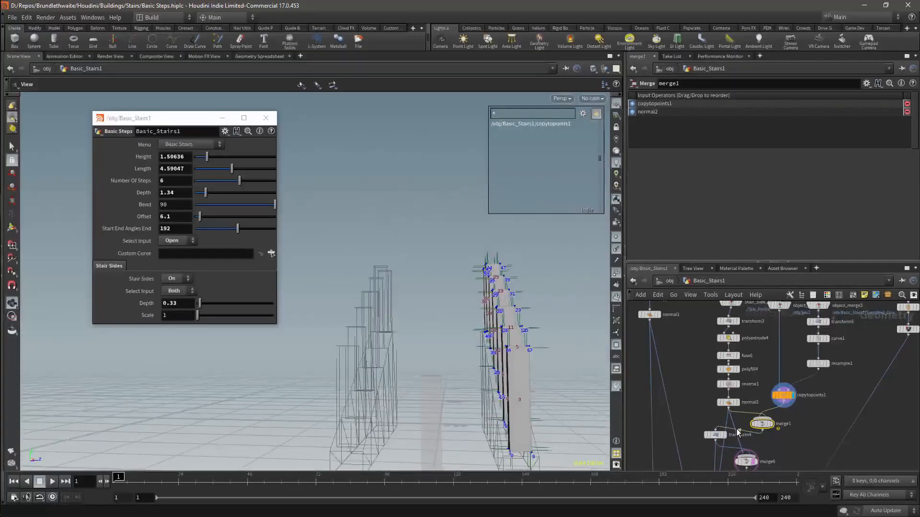
Step: Feed merge6 and switch2 from merge1 instead of normal2, and put normal2 first in merge1's input order
middle_drag(795, 424, 777, 374)
drag(774, 374, 756, 396)
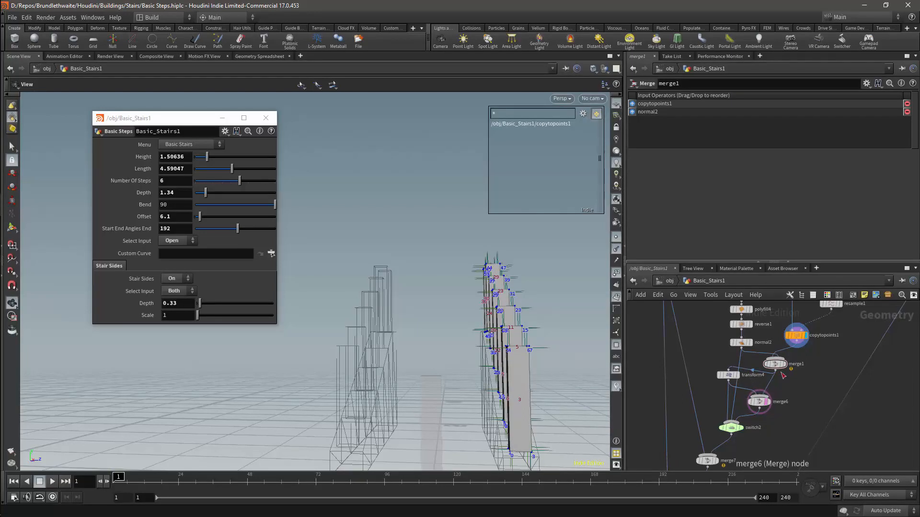
drag(774, 372, 726, 417)
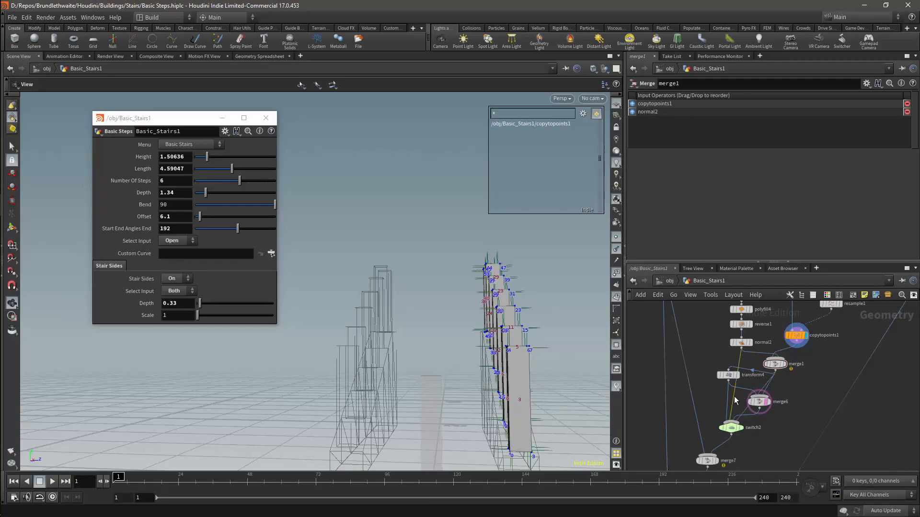
click(730, 425)
click(730, 428)
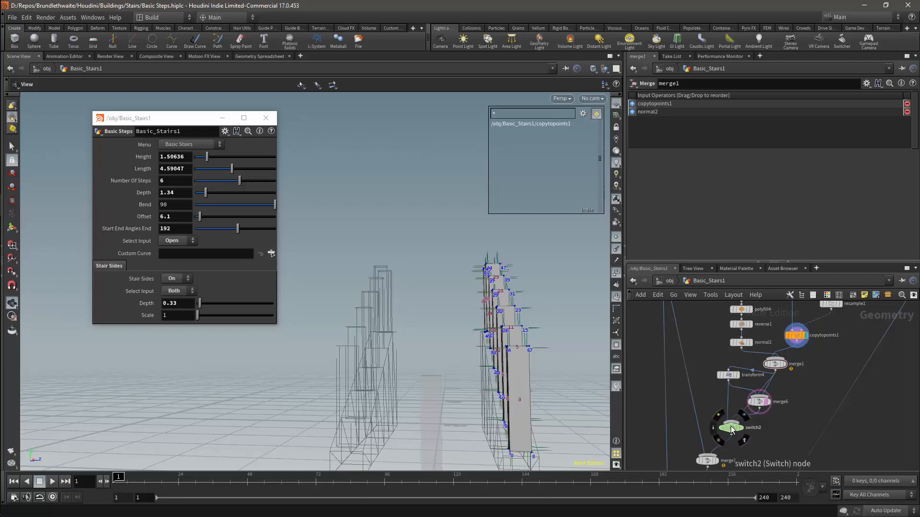
drag(632, 133, 633, 124)
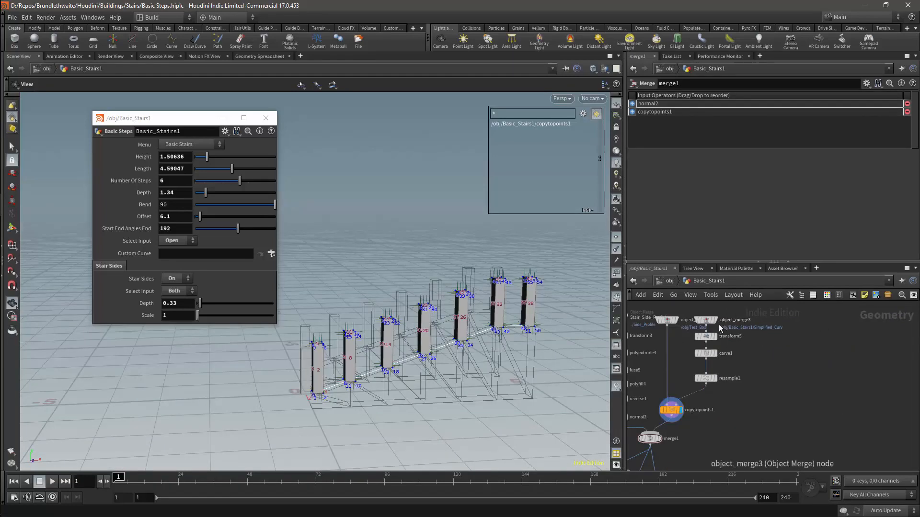
Step: Branch a new Transform node off object_merge3, set its Y translate to 2.2 and display it
drag(707, 322, 714, 352)
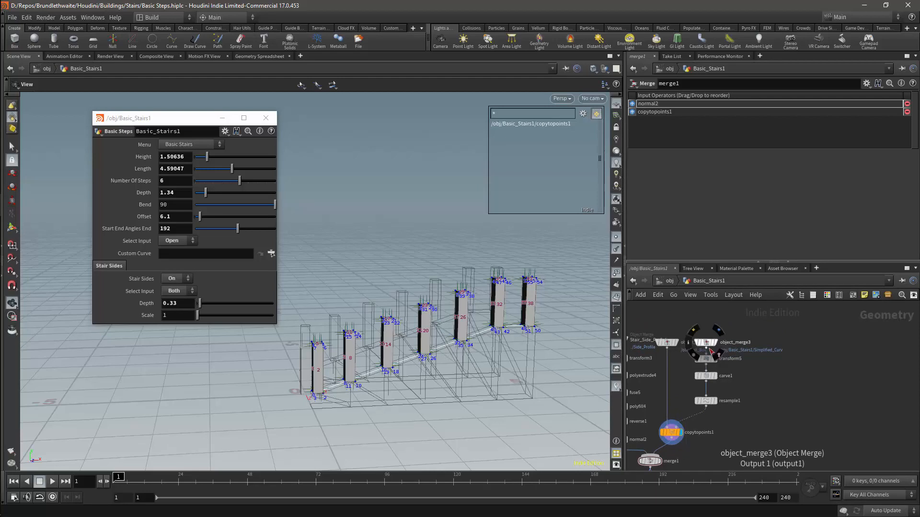
mouse_move(718, 355)
mouse_down()
mouse_move(805, 378)
mouse_move(803, 388)
mouse_up()
text(tra)
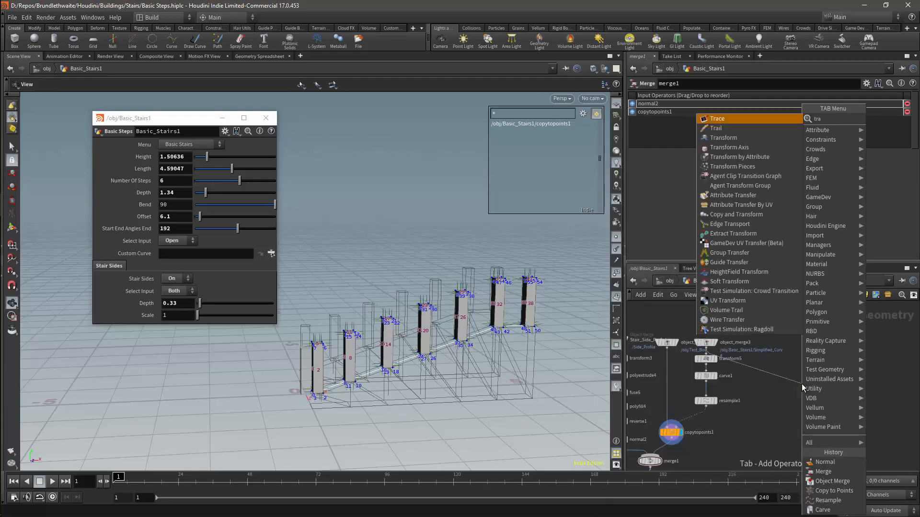
key(Down)
key(Down)
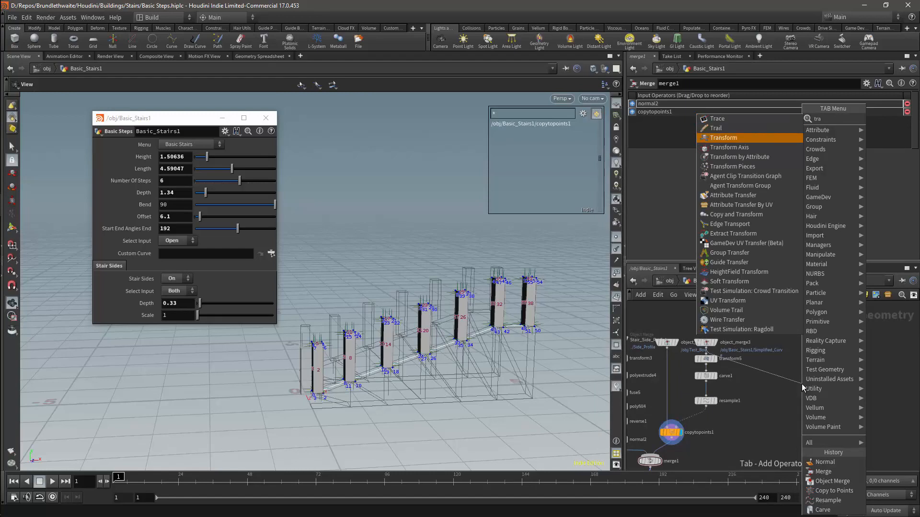
key(Return)
click(802, 387)
drag(802, 387, 803, 362)
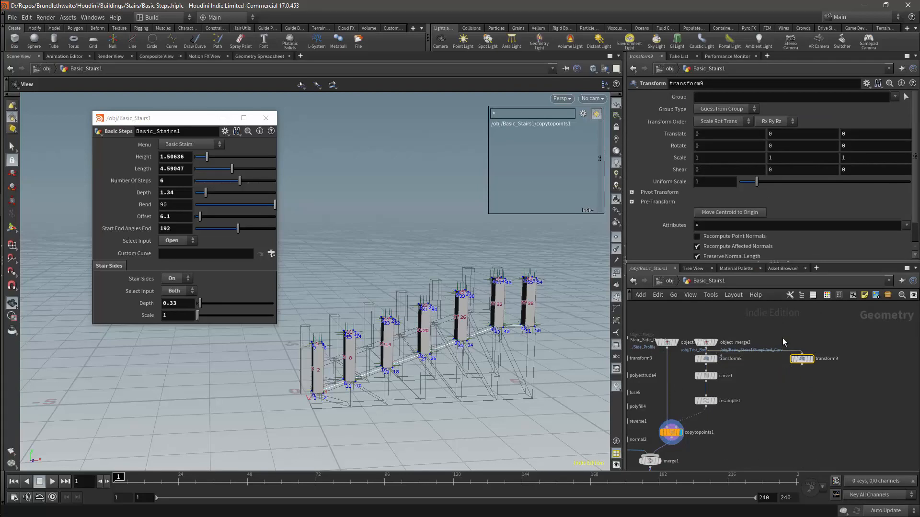
middle_drag(787, 134, 883, 161)
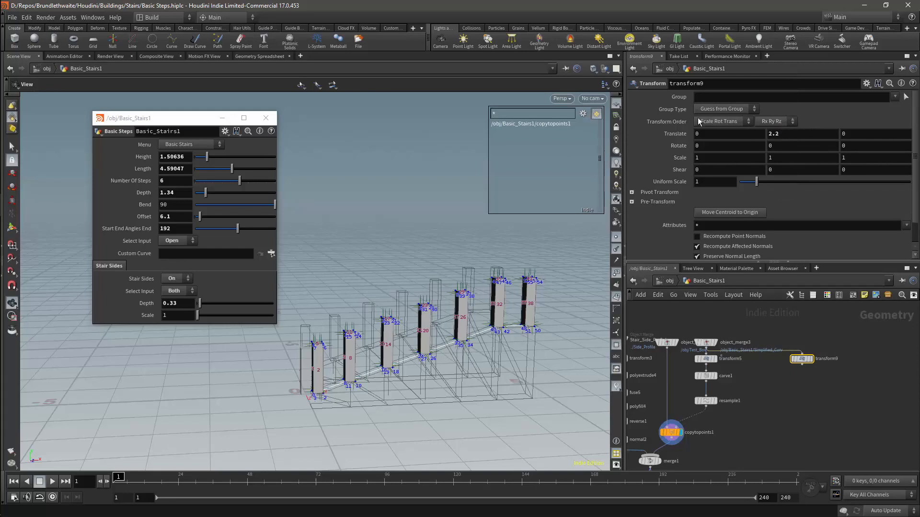
click(811, 360)
Step: Replace transform9's Y translate with the start of a relative bounding-box expression, bbox("../")
click(786, 136)
text(b)
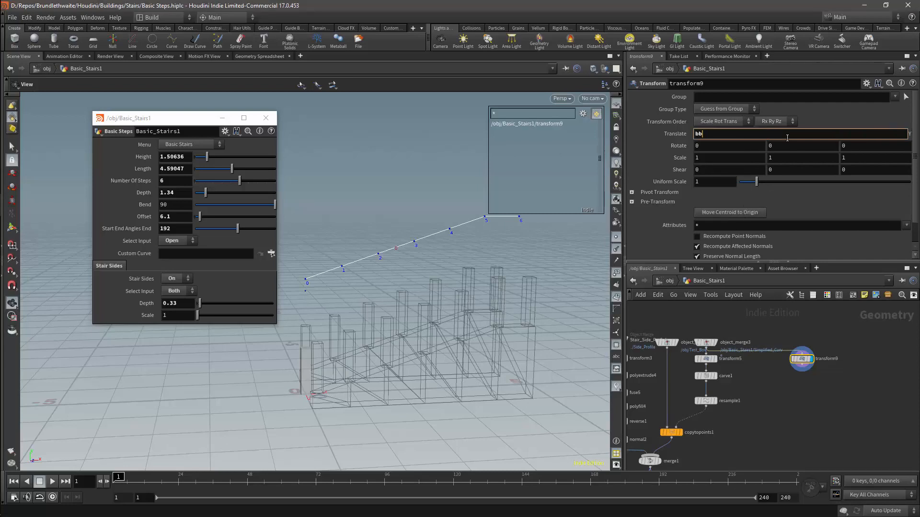
text(obox)
text("../)
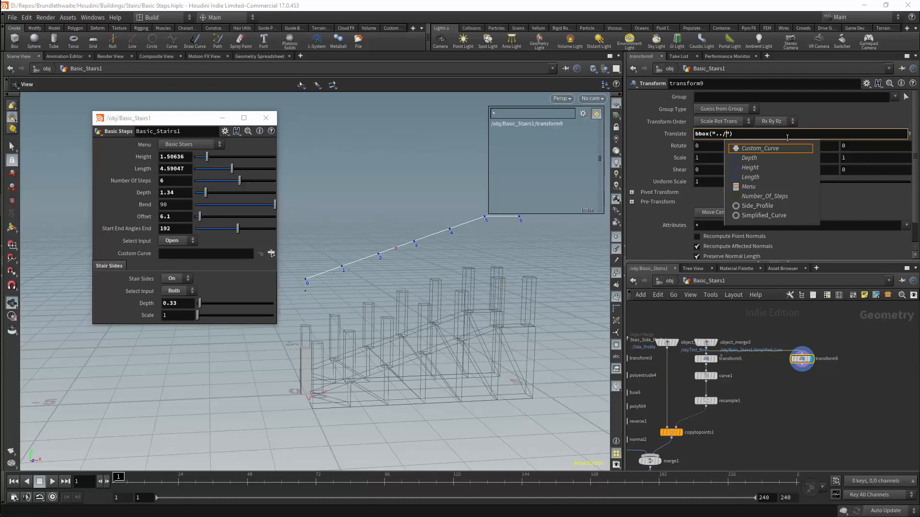
Step: Move the post box's Object Merge node up and rename it Merge_Raining_Uprights
click(663, 341)
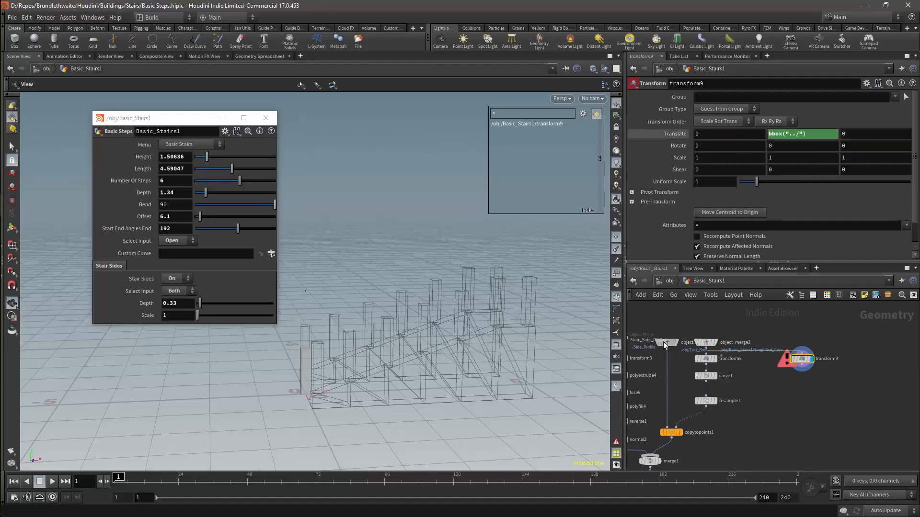
drag(663, 341, 663, 308)
click(698, 311)
text(Merge_)
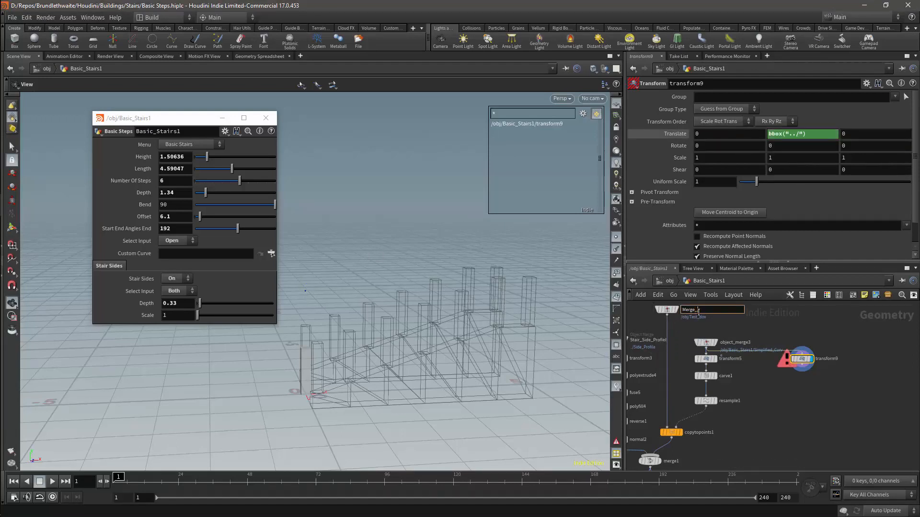
text(Raining_Uprights)
key(Return)
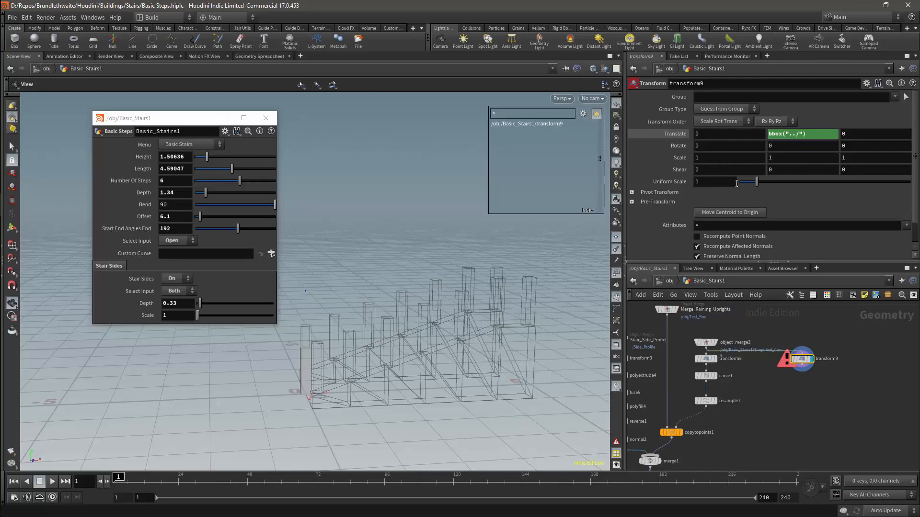
Step: Complete transform9's Y translate expression as bbox("../Merge_Raining_Uprights/" , D_YMAX) and apply it
click(799, 134)
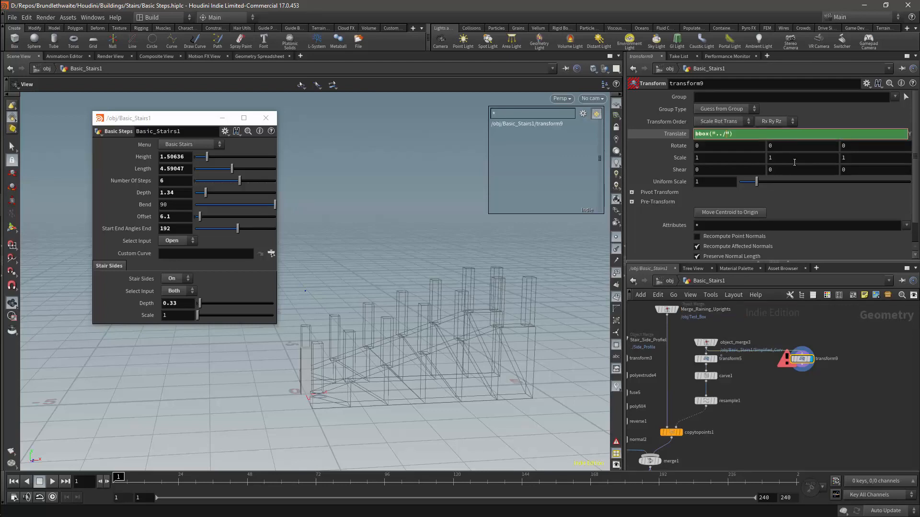
text(Merge_Raining_Uprights/)
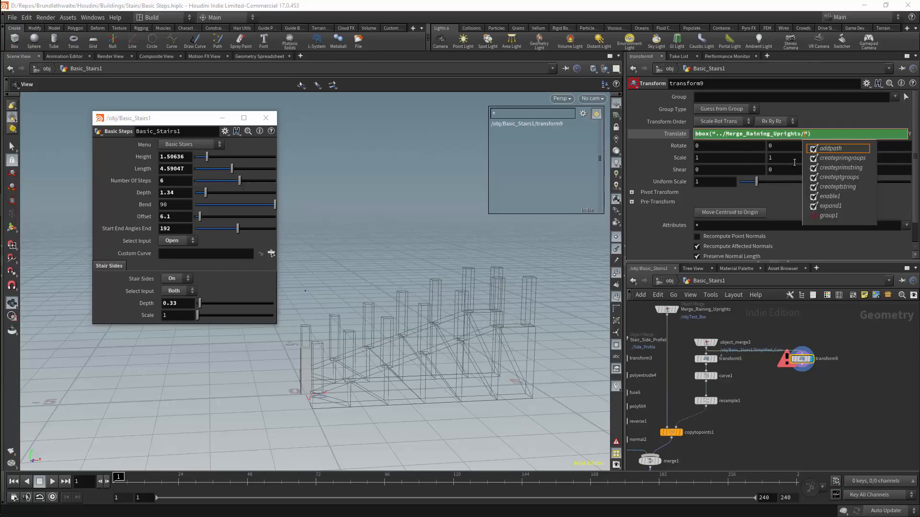
key(Right)
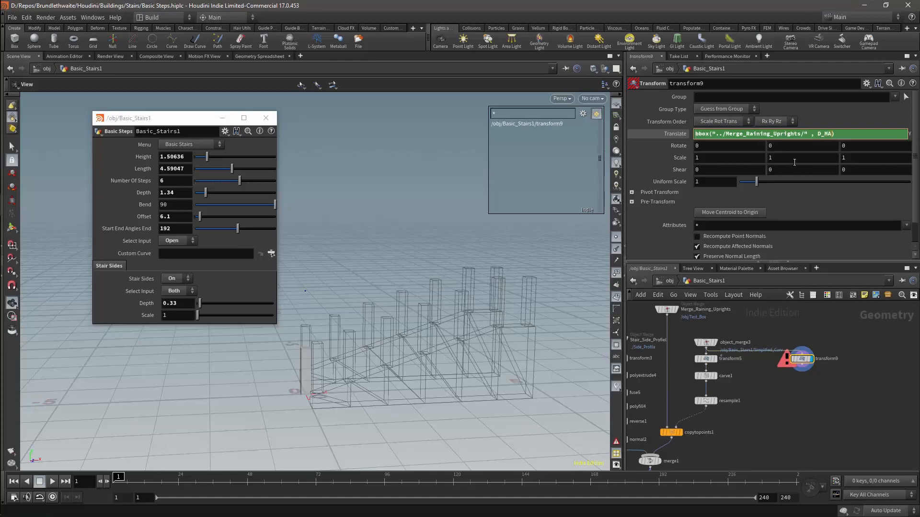
key(Return)
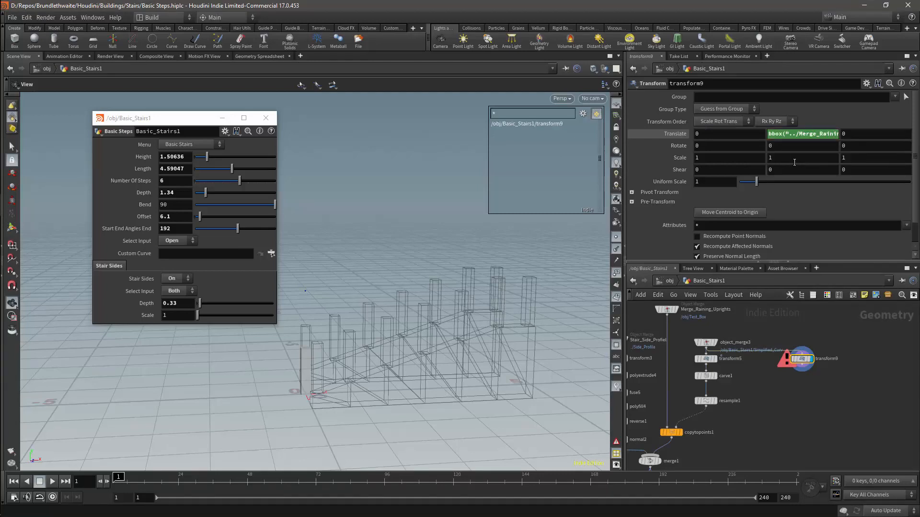
click(796, 138)
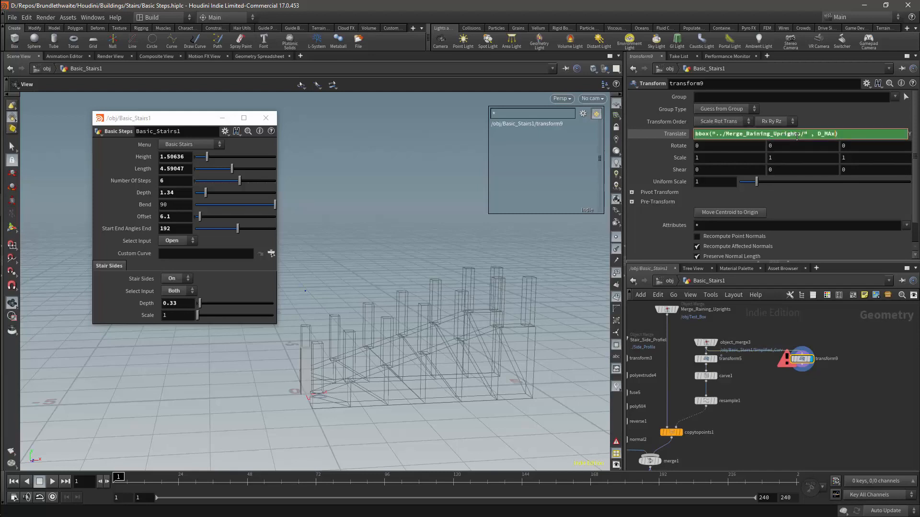
key(Return)
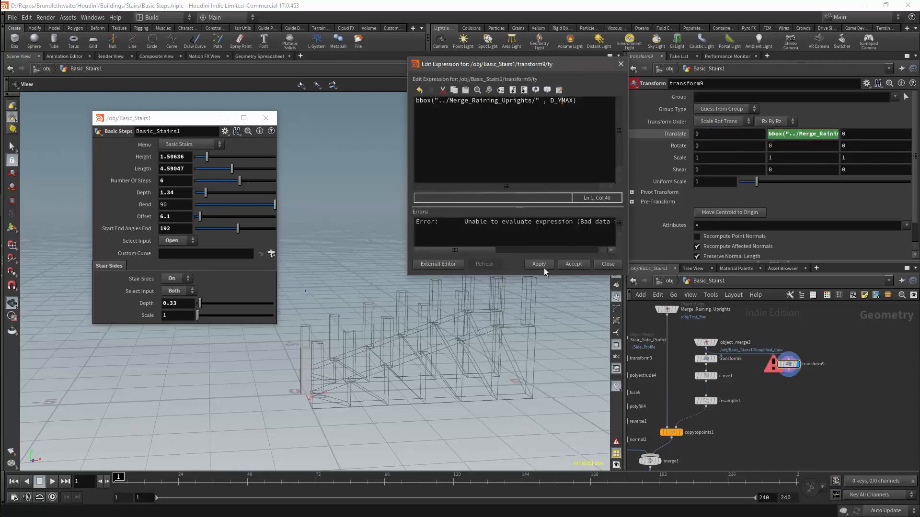
click(544, 268)
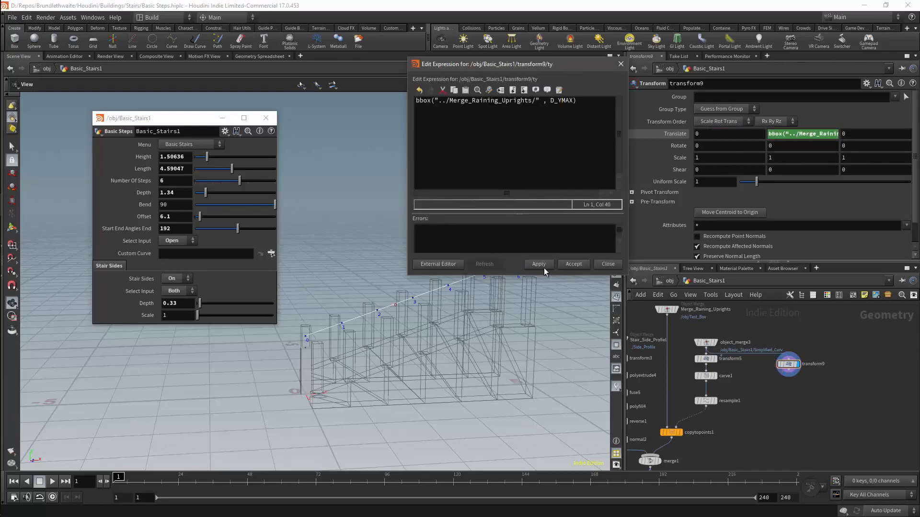
click(617, 67)
Step: Rewire transform9 to take its input from transform5, keeping carve1 fed directly by transform5
drag(493, 288, 584, 275)
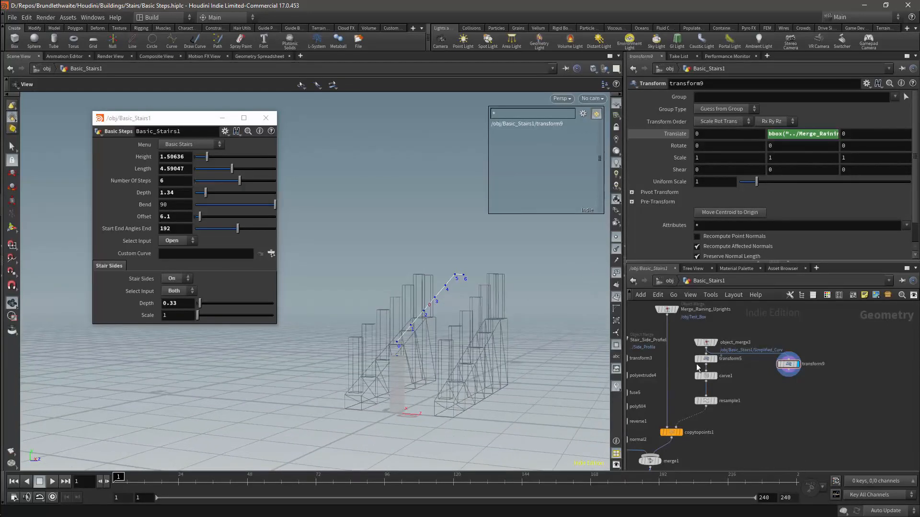
drag(711, 370, 788, 363)
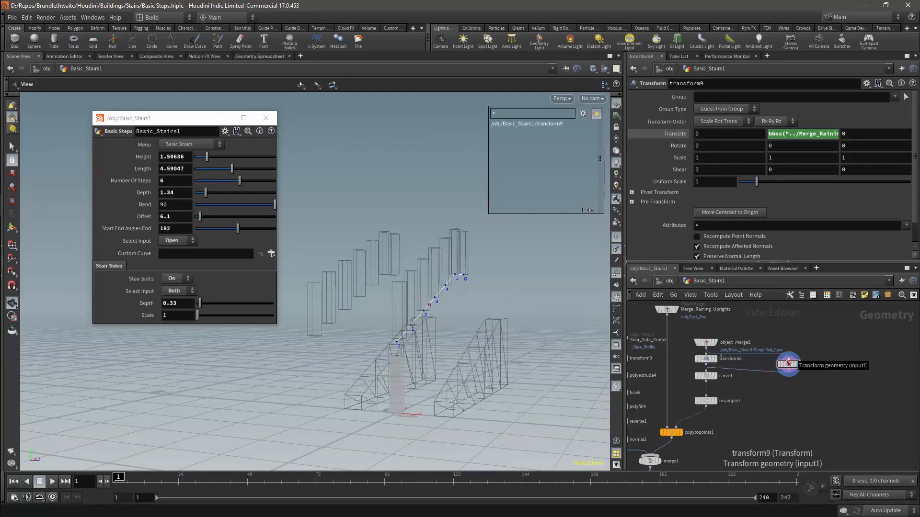
key(shift+g)
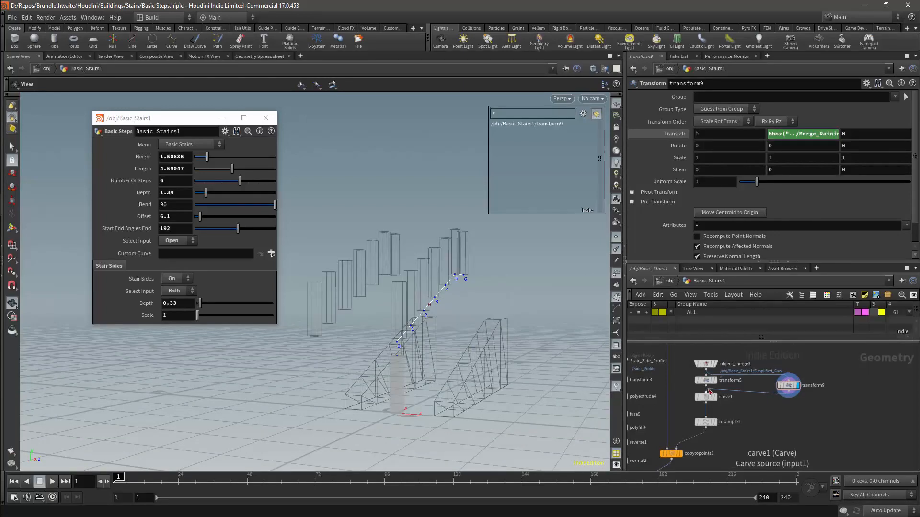
drag(708, 391, 786, 386)
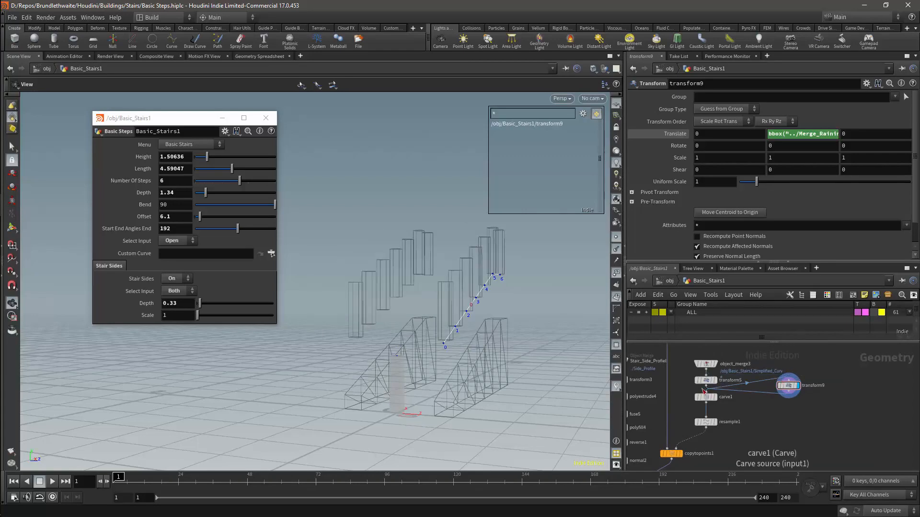
drag(705, 386, 706, 393)
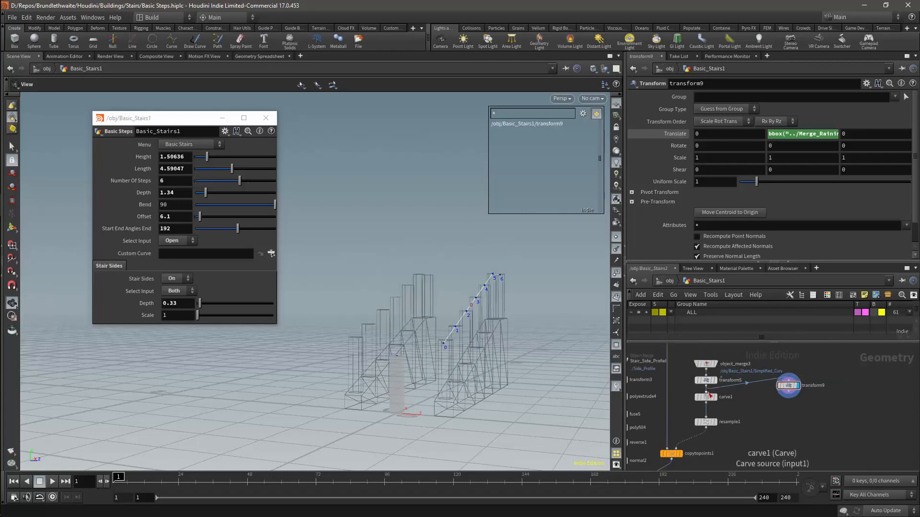
Step: Add a Grid node and a Sweep node beside transform9, making room for them in the network
drag(491, 288, 350, 306)
key(Tab)
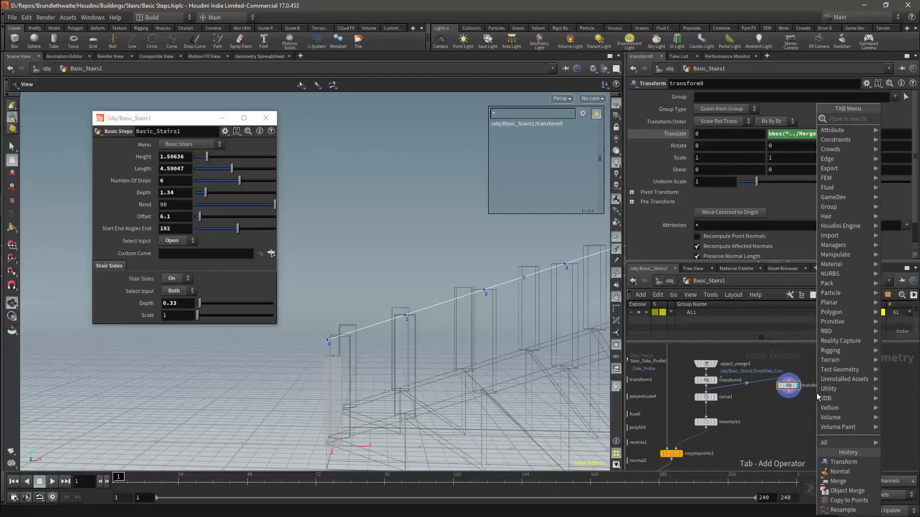
text(gri)
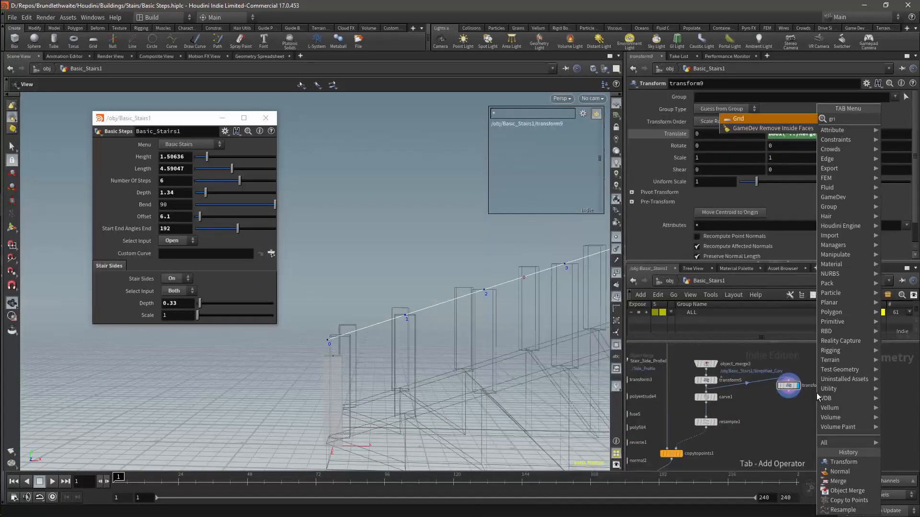
key(Return)
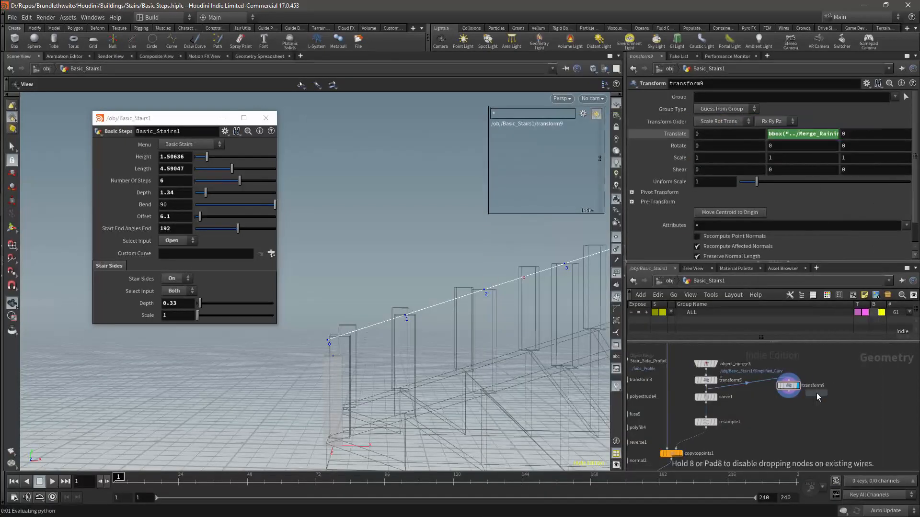
click(816, 393)
drag(816, 394, 797, 401)
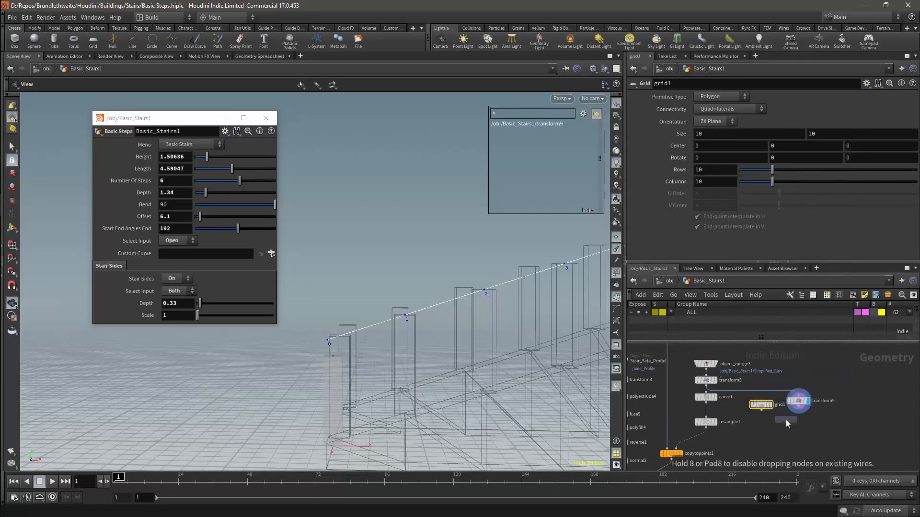
Step: Display grid1 and set its primitive type to Bezier with Rows and Columns connectivity
click(708, 99)
click(706, 135)
click(770, 406)
scroll(523, 348, down, 4)
drag(503, 336, 544, 363)
click(714, 110)
click(710, 137)
click(716, 94)
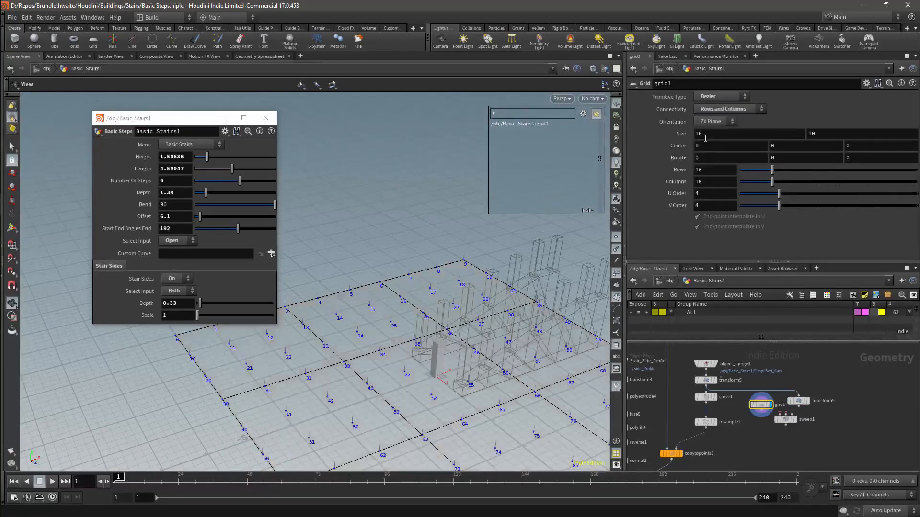
Step: Reduce the Bezier grid's rows, columns, U order and V order to 2 each
click(713, 126)
drag(772, 170, 740, 207)
click(718, 97)
click(714, 137)
scroll(478, 337, down, 3)
drag(478, 337, 481, 361)
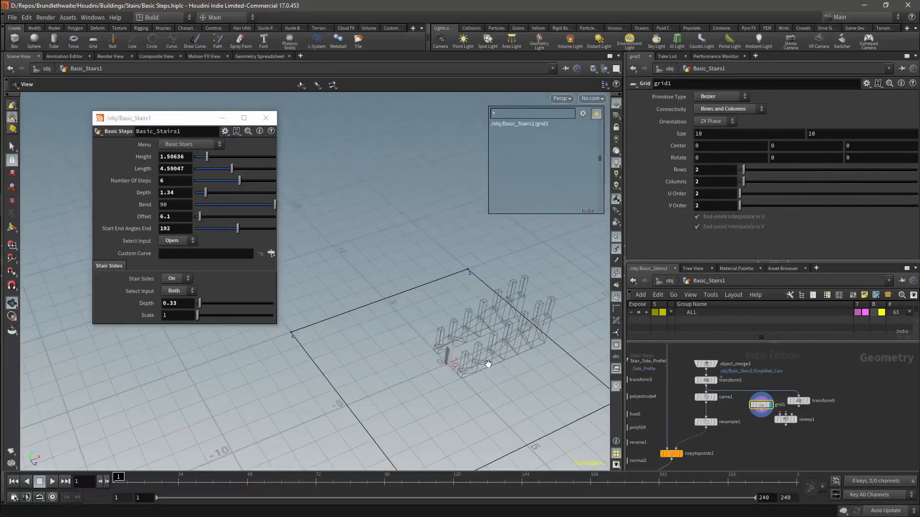
Step: Wire grid1 and transform9 into sweep1, display the sweep, and move its node lower in the network
drag(761, 413, 780, 414)
drag(798, 408, 786, 414)
click(798, 429)
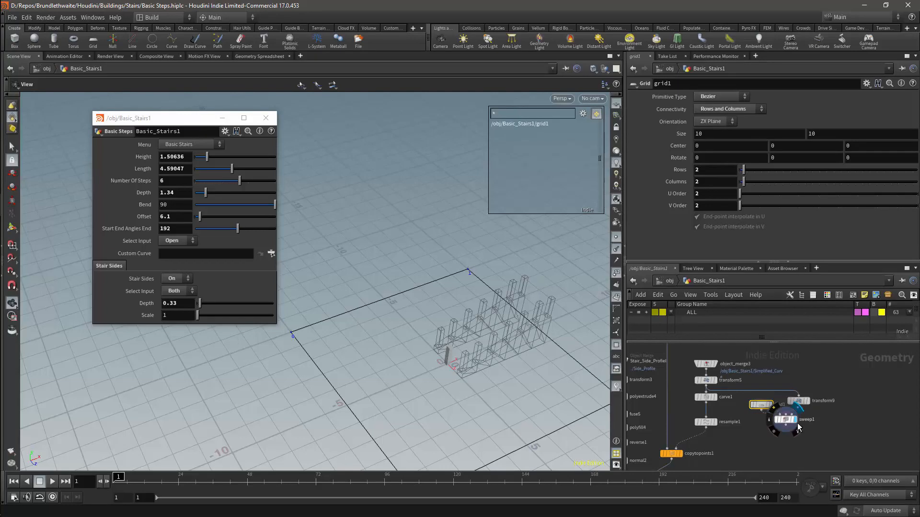
drag(785, 422, 785, 435)
drag(515, 372, 533, 318)
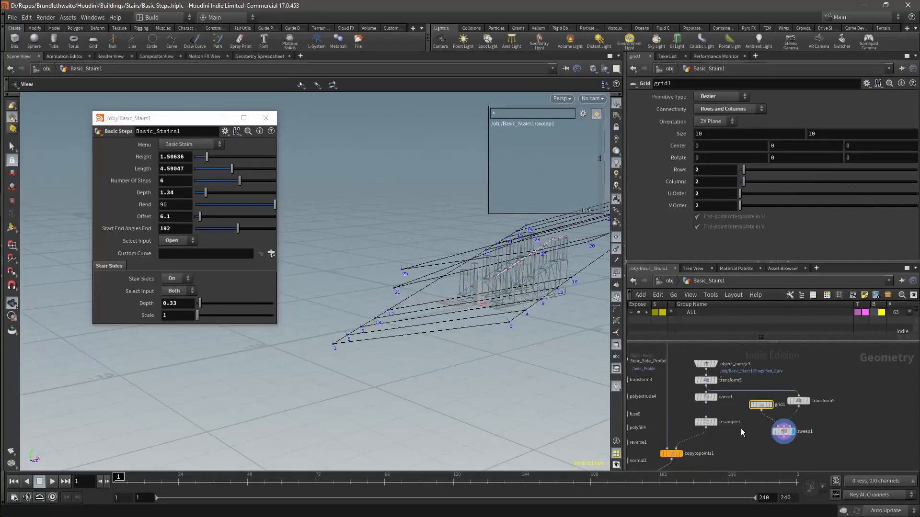
Step: Set the size of grid1 to .1 by .25
drag(707, 134, 679, 136)
text(.)
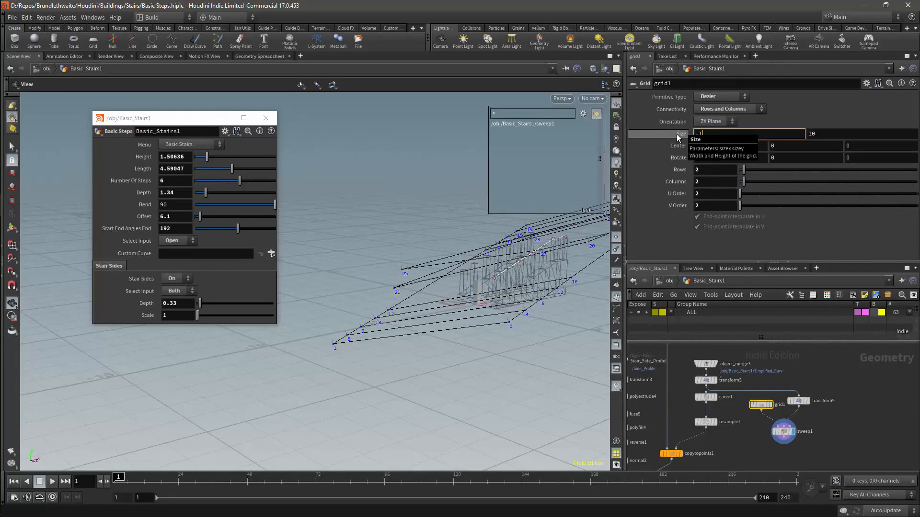
text(1)
key(Return)
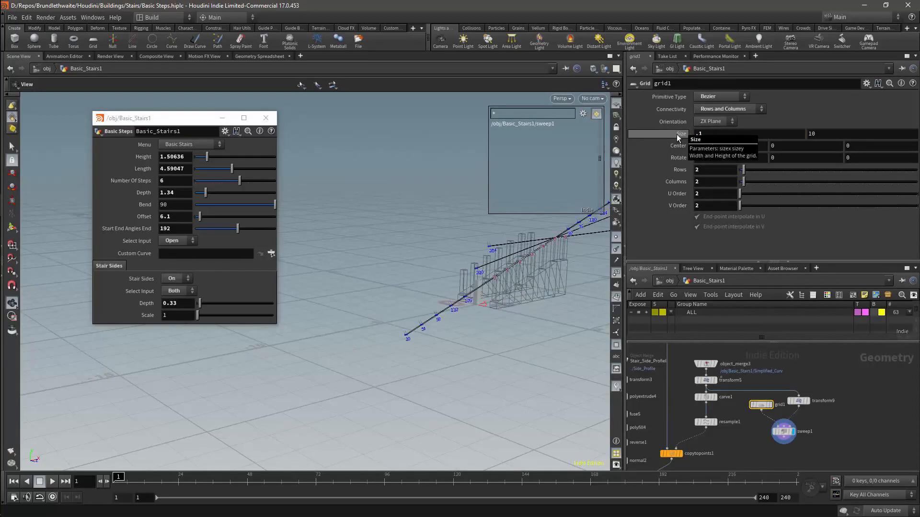
drag(835, 136, 757, 134)
text(.)
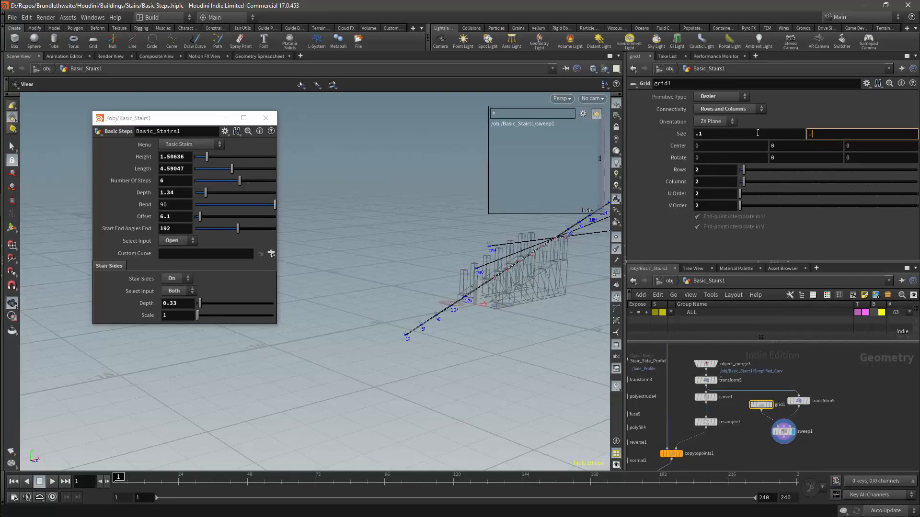
text(25)
key(Return)
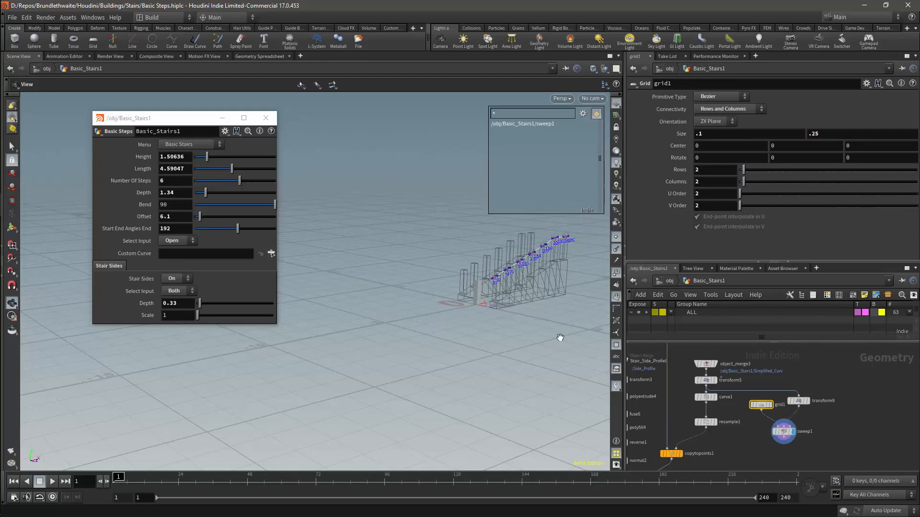
Step: Try the YZ Plane orientation on grid1 and settle on XY Plane, comparing the swept cross-sections along the railing
scroll(495, 267, up, 10)
scroll(538, 296, up, 10)
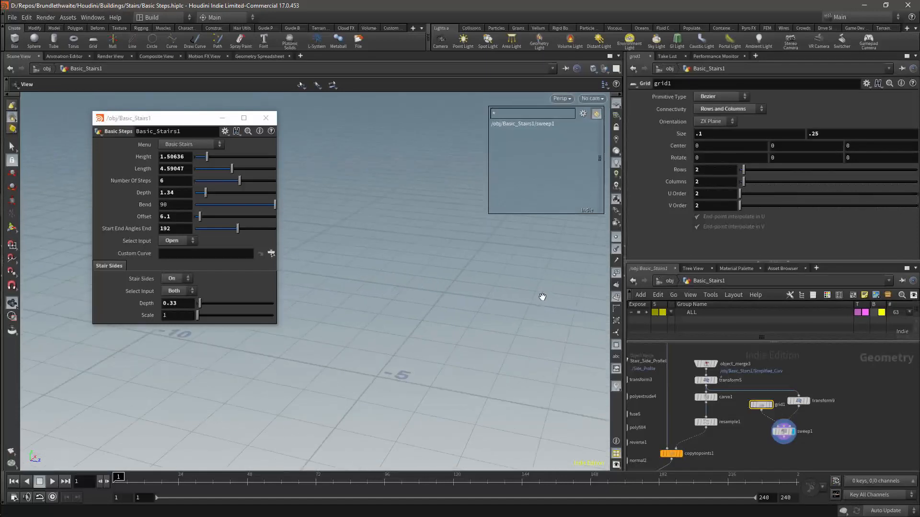
scroll(537, 296, down, 10)
middle_drag(514, 333, 455, 352)
drag(437, 320, 451, 327)
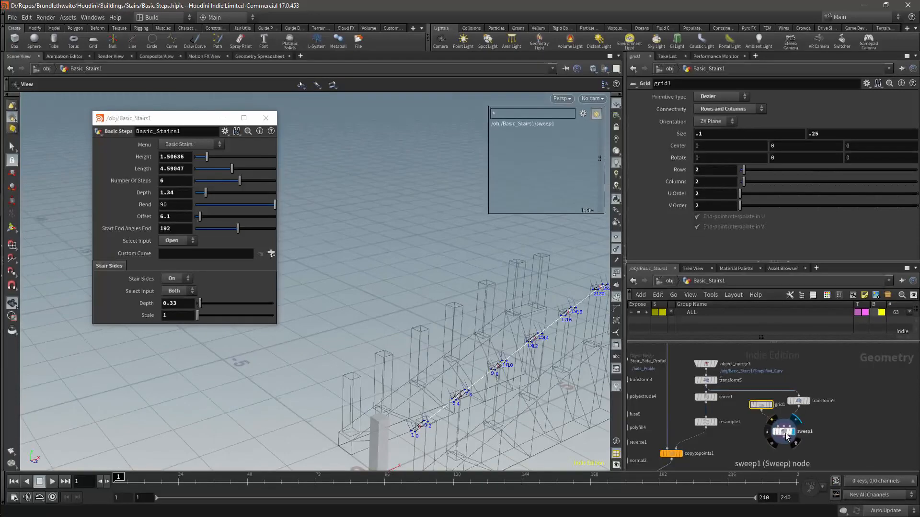
click(722, 120)
click(717, 137)
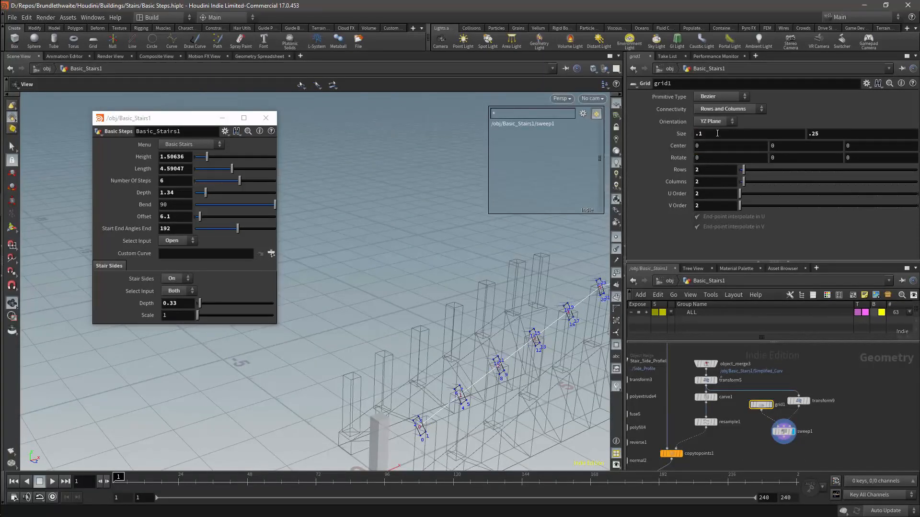
click(720, 123)
click(720, 132)
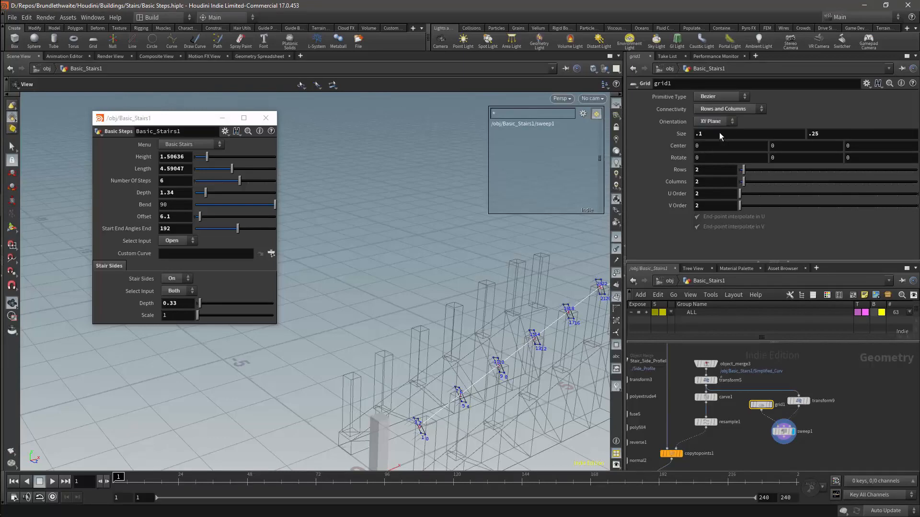
drag(509, 370, 449, 294)
drag(542, 363, 489, 283)
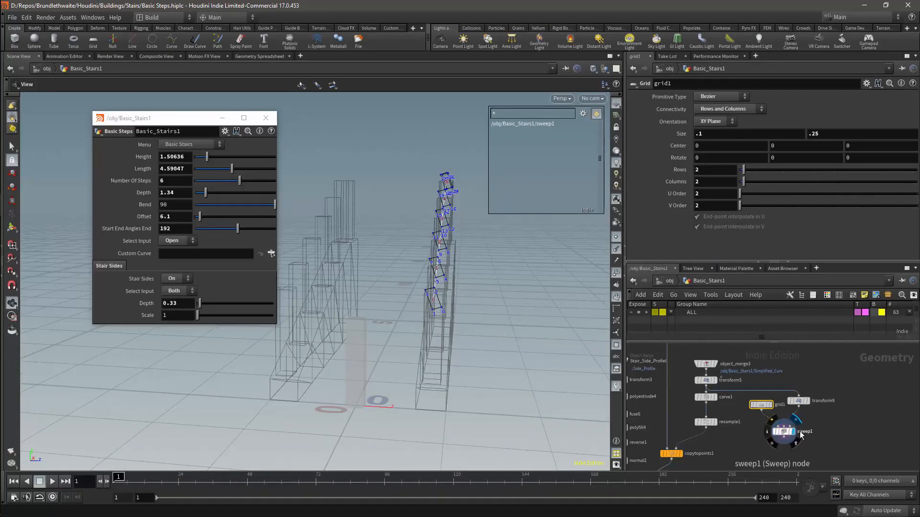
click(802, 405)
key(ctrl+c)
key(ctrl+v)
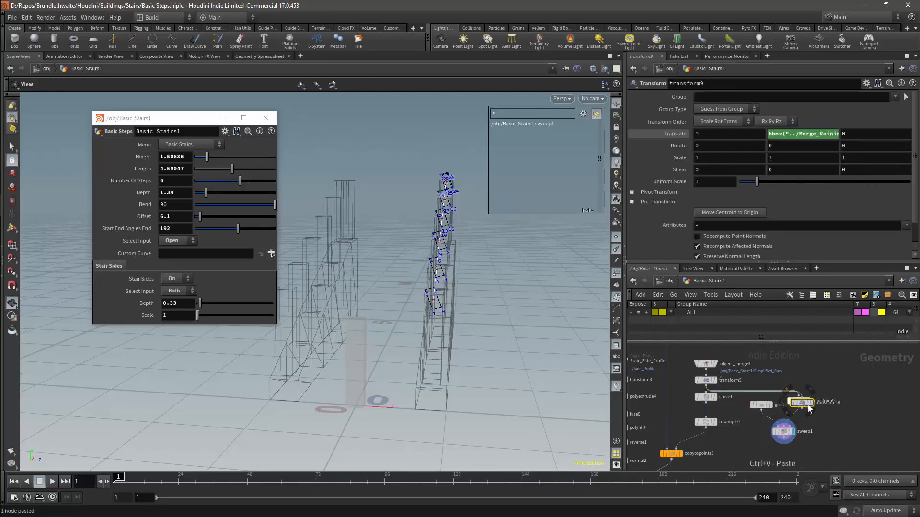
drag(804, 406, 828, 433)
key(ctrl+z)
key(ctrl+z)
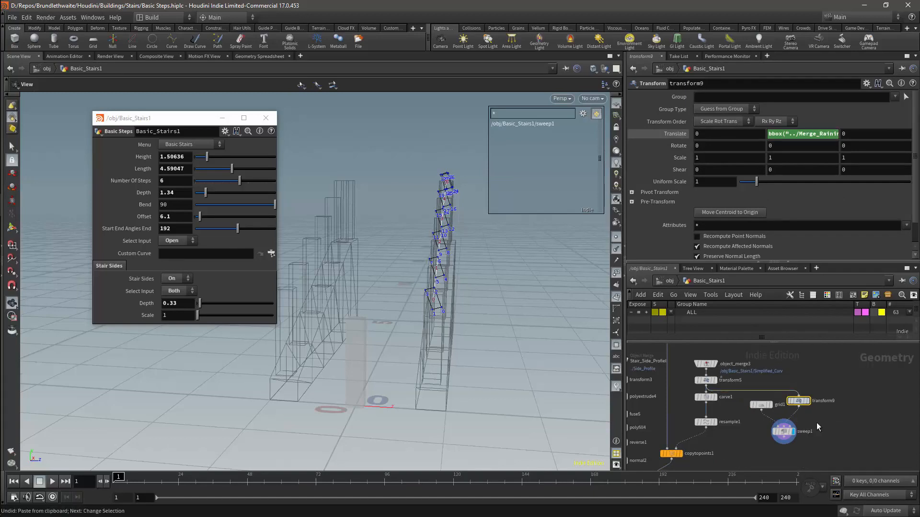
Step: Add a new Transform node fed by transform9 and wire it into sweep1 as the reference curve
key(Tab)
text(trans)
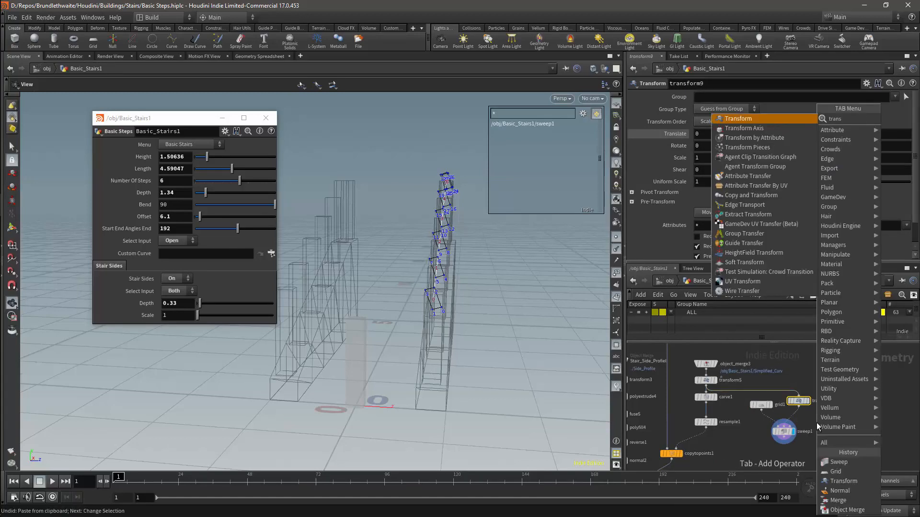
key(Return)
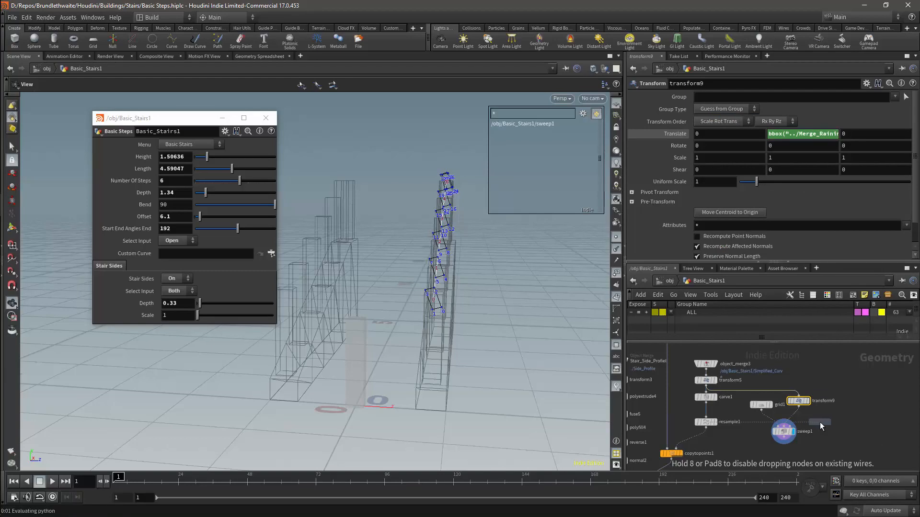
click(819, 423)
drag(800, 407, 790, 426)
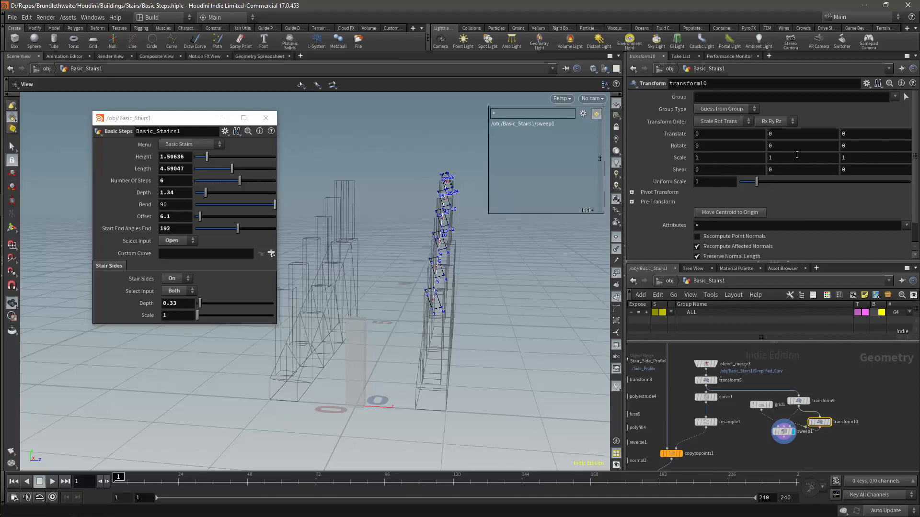
Step: Set transform10's Y translate to 1, check the raised curve, and return the display to sweep1 with its node moved down
click(771, 134)
text(1)
click(828, 425)
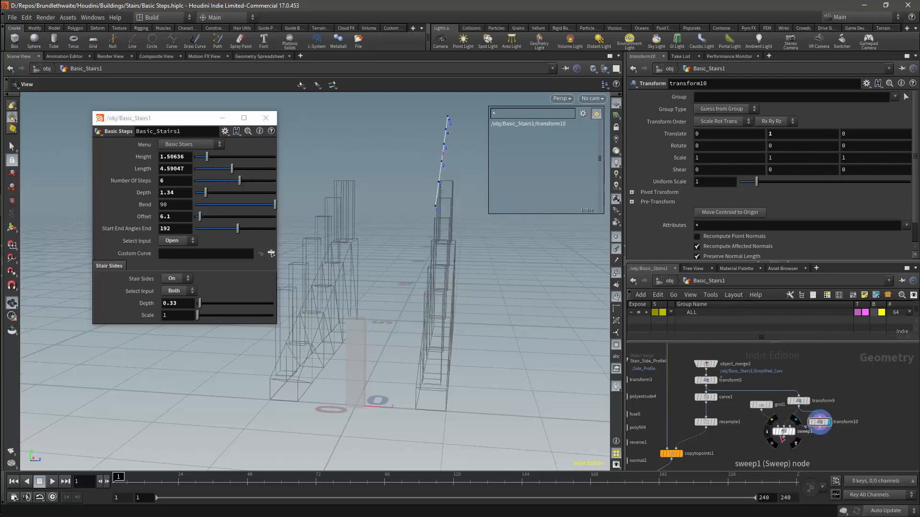
click(796, 432)
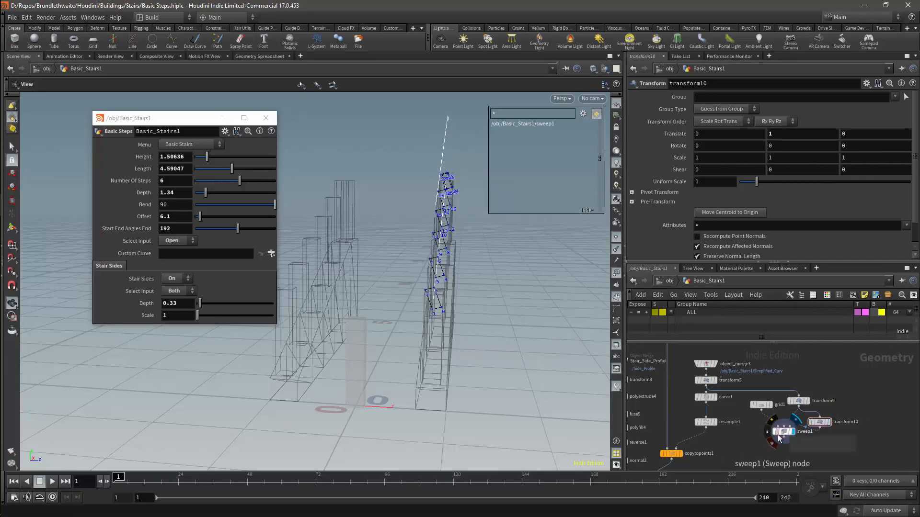
drag(779, 437, 782, 445)
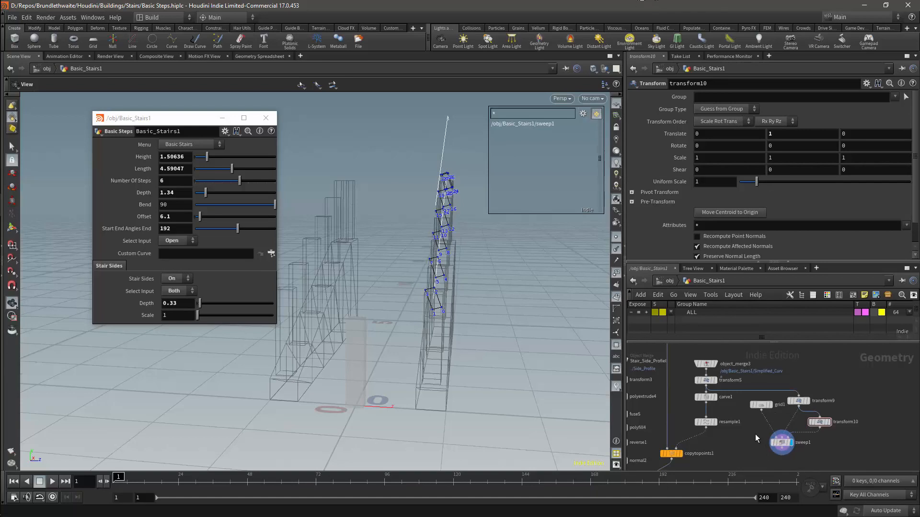
Step: Set sweep1's cycle type to One Primitive at a Time and enable Angle Fix and Aim at Reference Points, leaving Use Vertex off
click(782, 450)
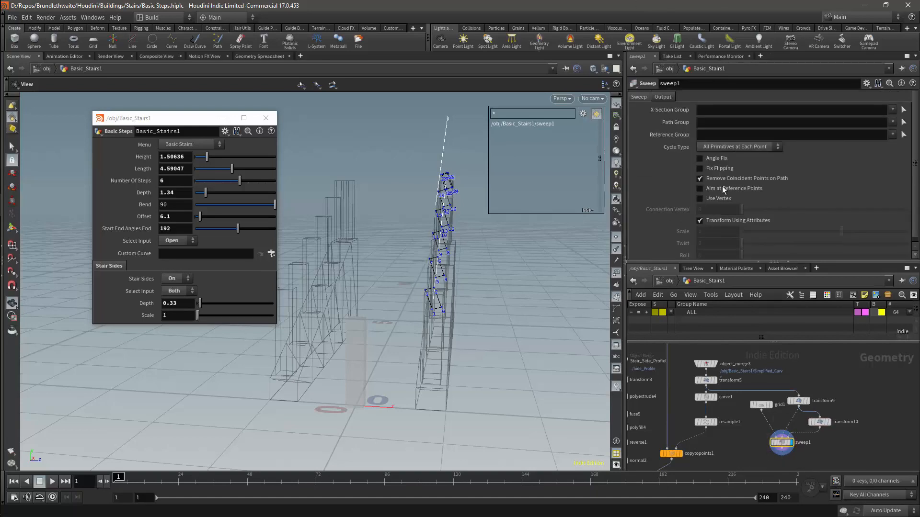
click(743, 146)
click(740, 168)
click(719, 159)
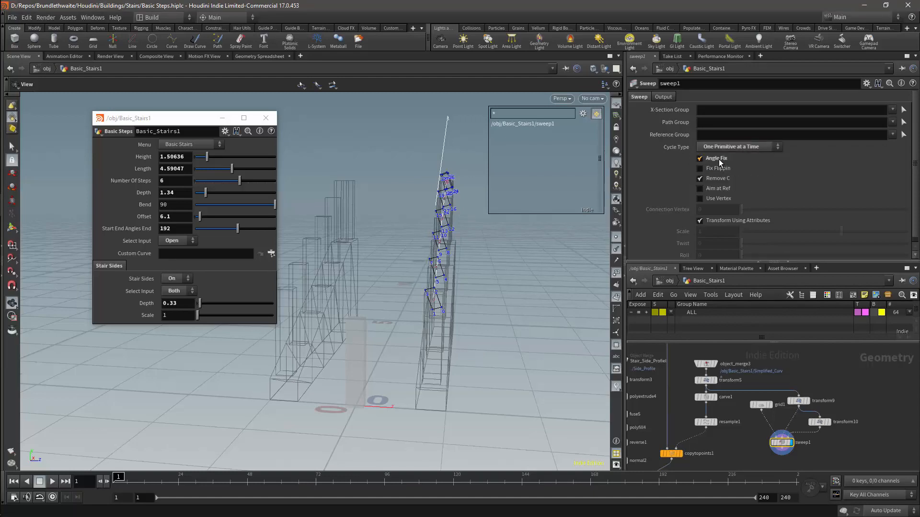
click(723, 200)
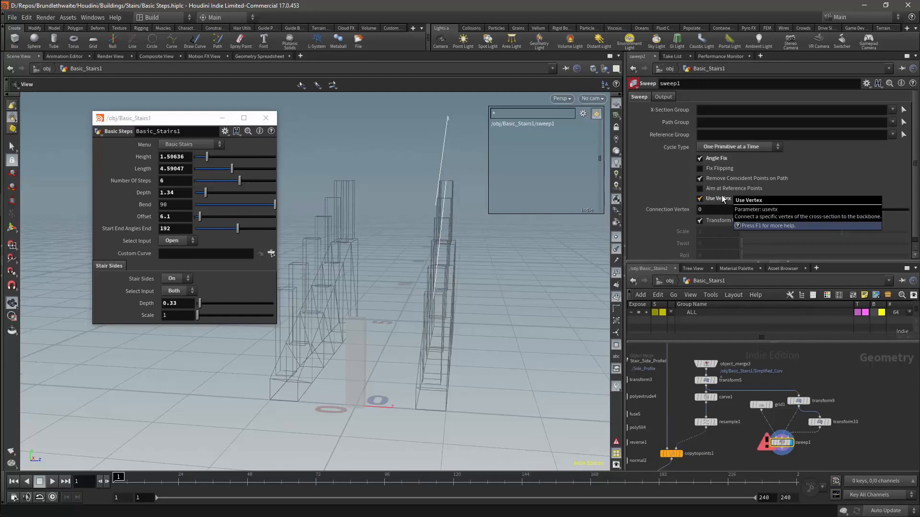
click(722, 199)
click(723, 189)
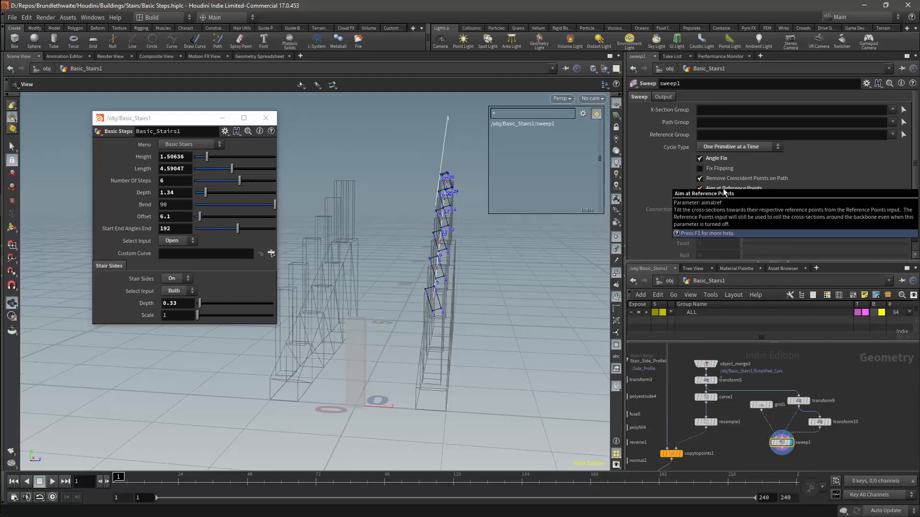
mouse_move(469, 260)
mouse_down()
mouse_move(493, 256)
mouse_move(470, 256)
mouse_up()
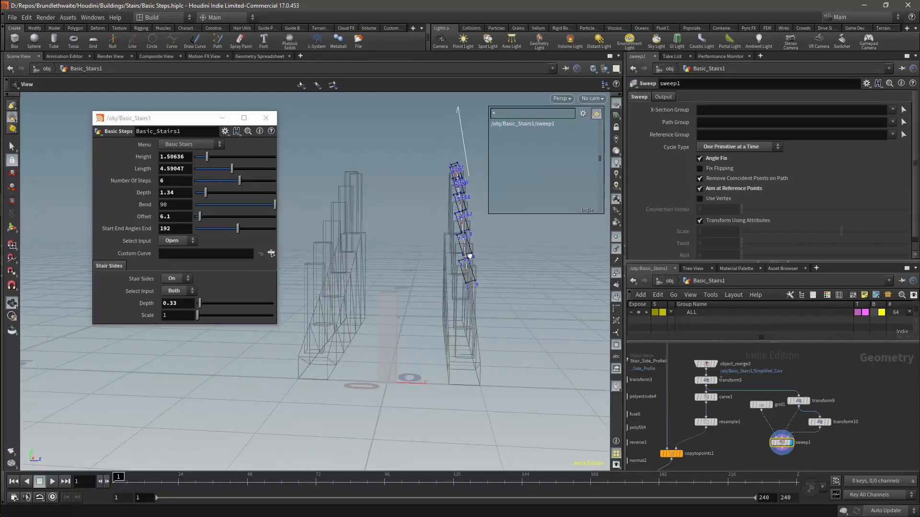
Step: Add a PolyFrame node on the wire between transform5 and transform9
click(759, 405)
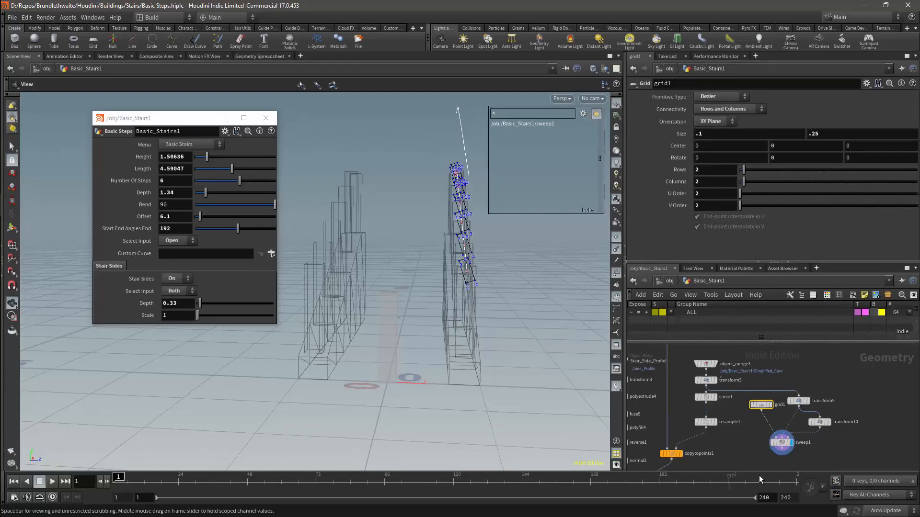
scroll(835, 389, up, 2)
key(Tab)
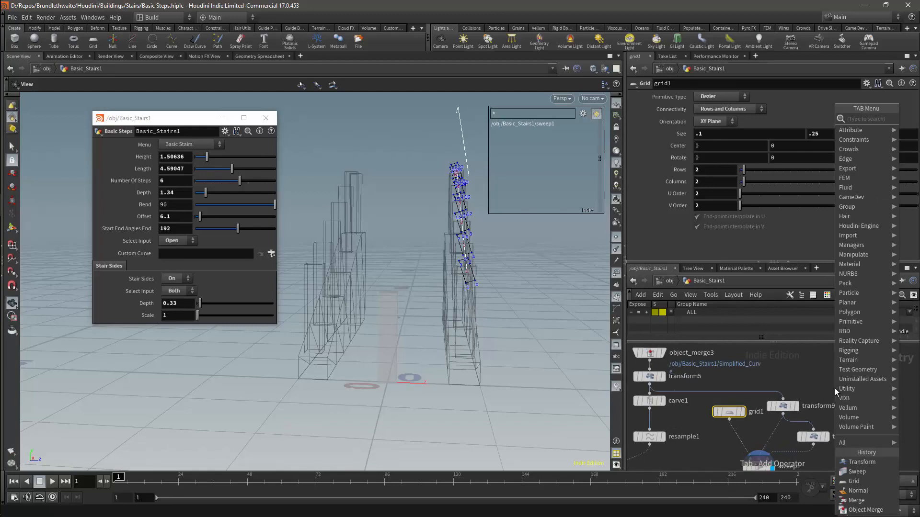
text(nor)
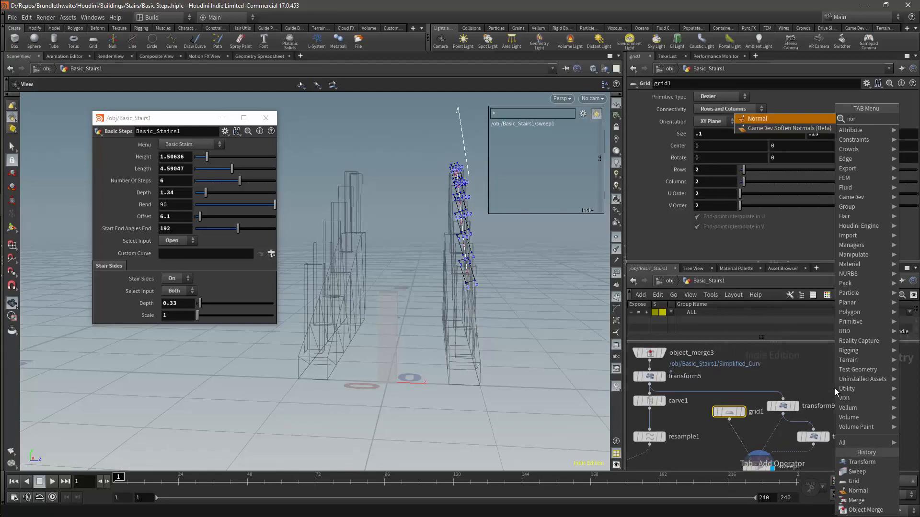
key(BackSpace)
key(BackSpace)
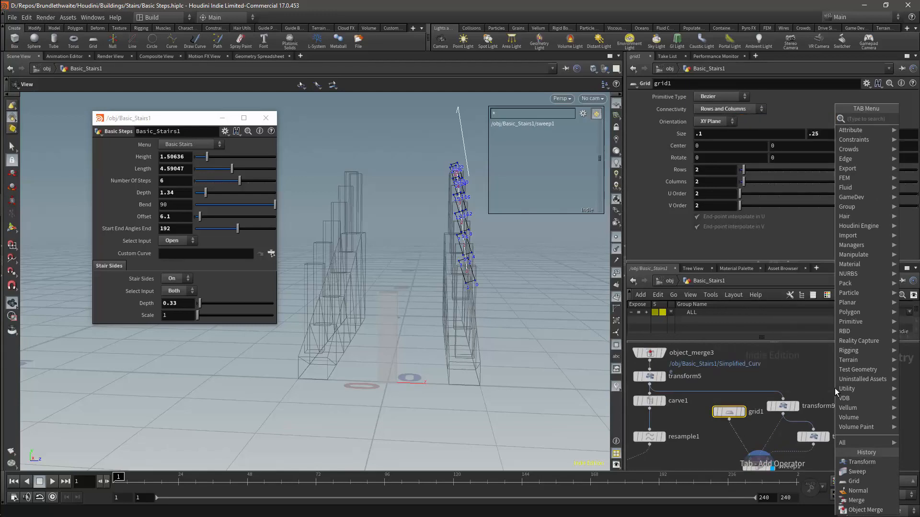
text(polyfra)
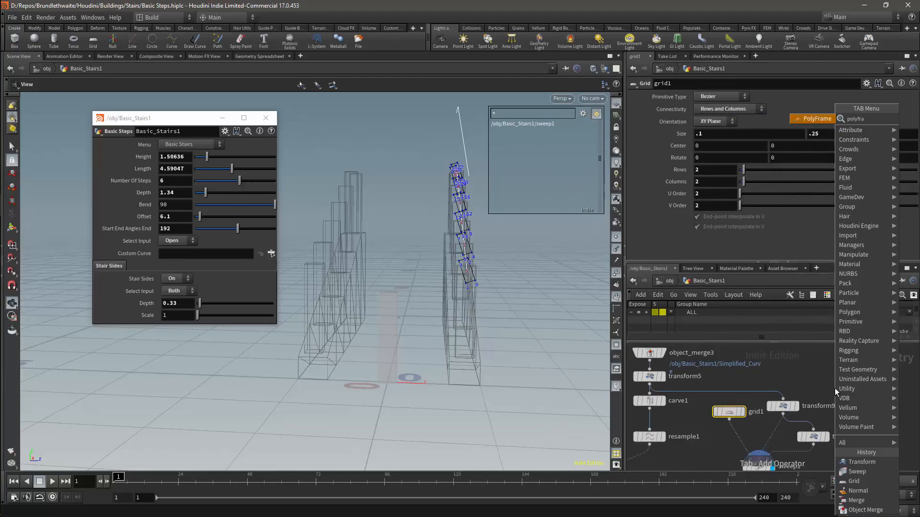
key(Return)
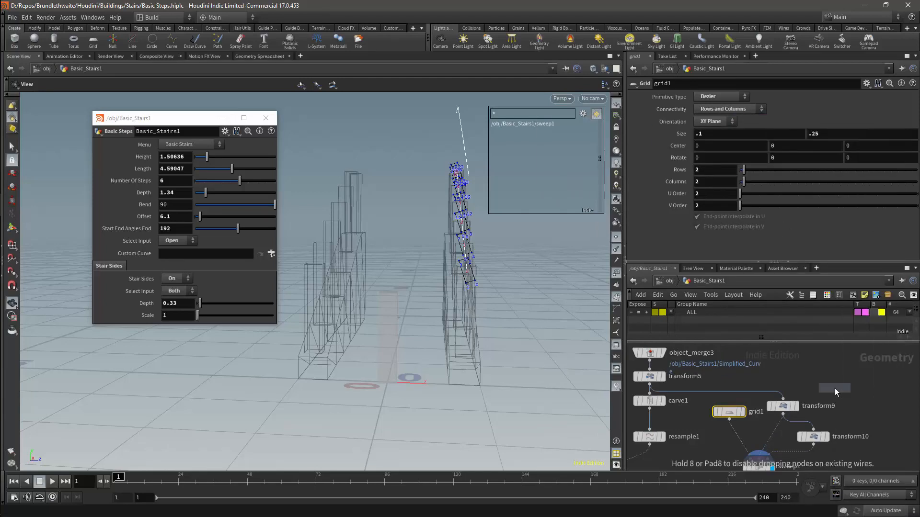
click(733, 398)
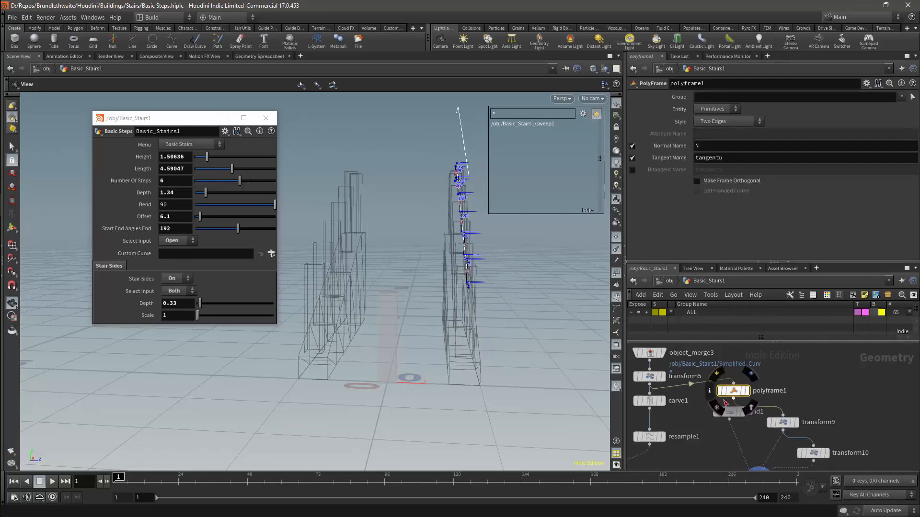
Step: Rearrange grid1, polyframe1 and transform9 so the handrail branch lines up above sweep1
drag(476, 245, 562, 231)
middle_drag(845, 411, 858, 375)
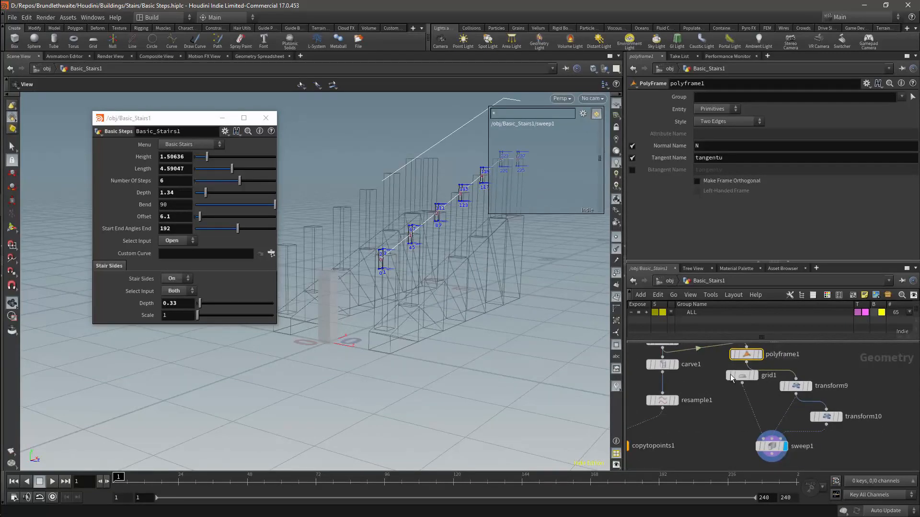
drag(743, 376, 725, 405)
drag(756, 361, 780, 369)
drag(796, 399, 770, 414)
Step: Resize the cross-section of grid1 to .25 by .2
click(724, 413)
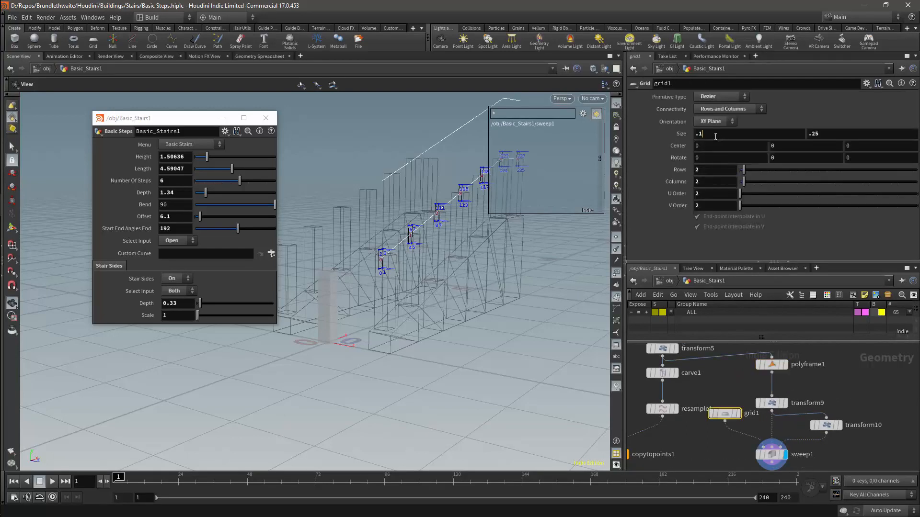
drag(700, 136, 649, 131)
text(.25)
key(Return)
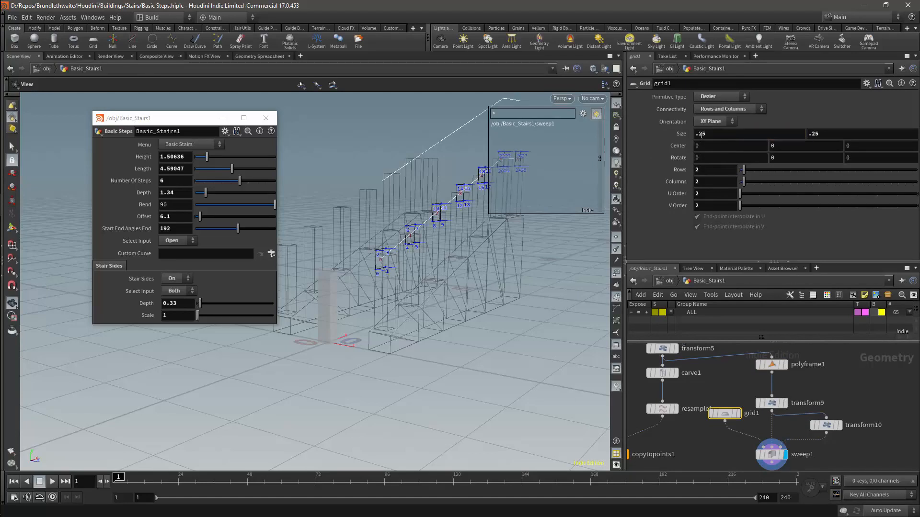
click(824, 134)
key(Return)
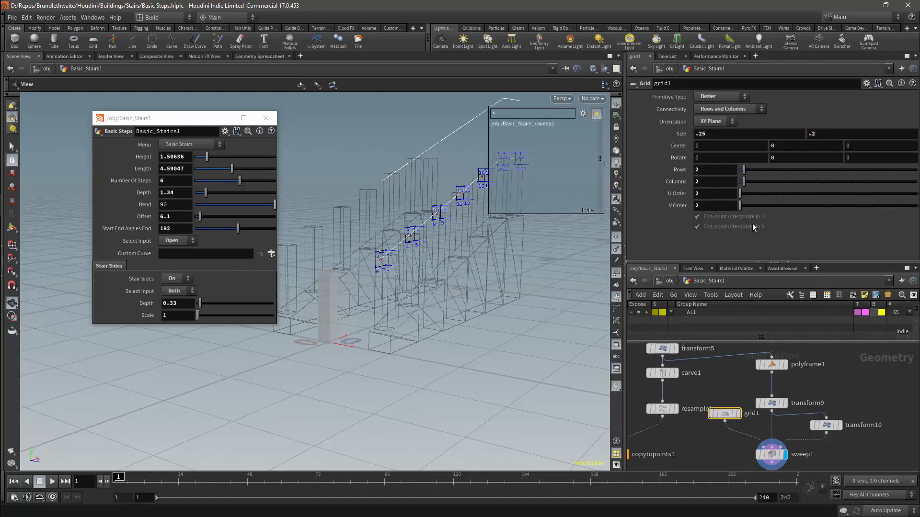
Step: Set the orientation of the grid1 profile to YZ Plane
click(711, 120)
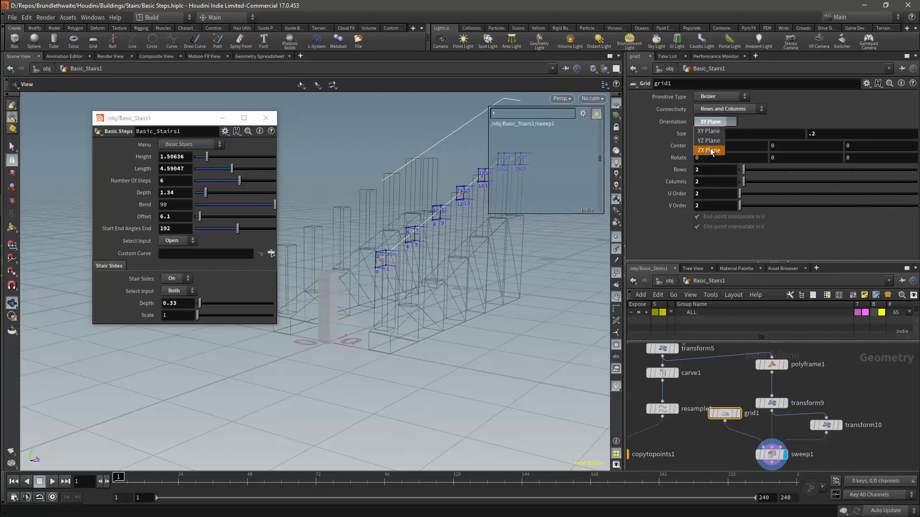
click(710, 146)
click(713, 121)
click(716, 139)
drag(438, 266, 421, 271)
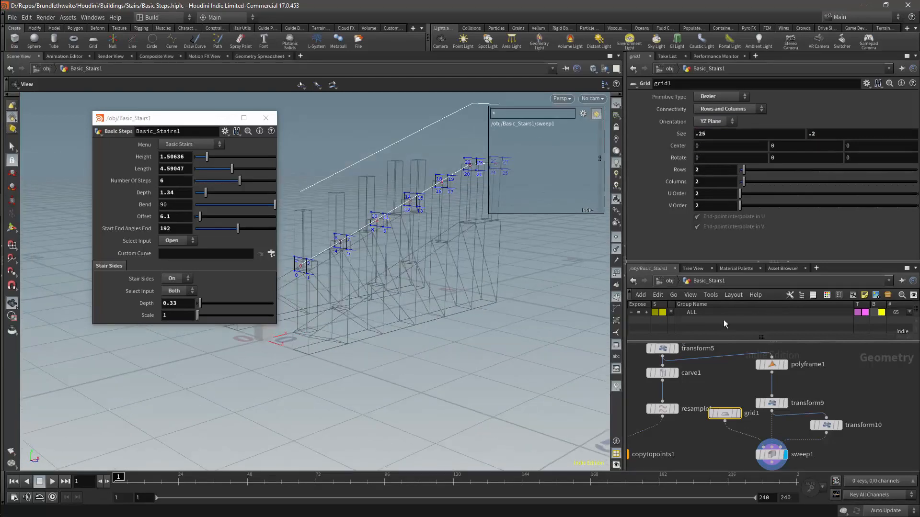
Step: Set sweep1's Skin Output to Skin with Auto Closure
click(774, 456)
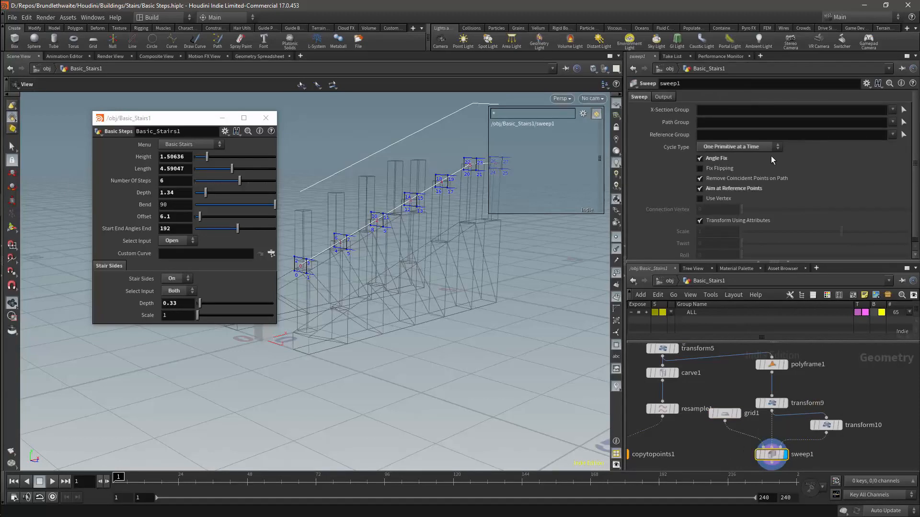
click(665, 97)
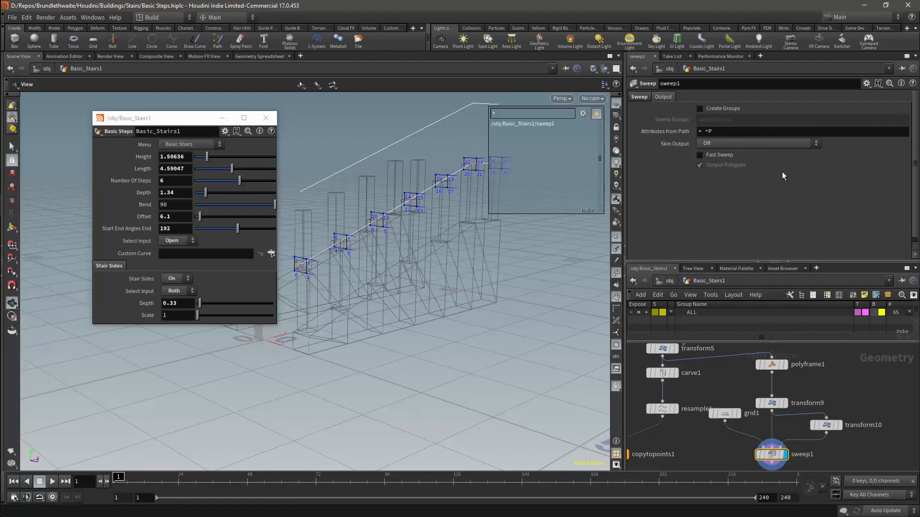
click(781, 144)
click(781, 168)
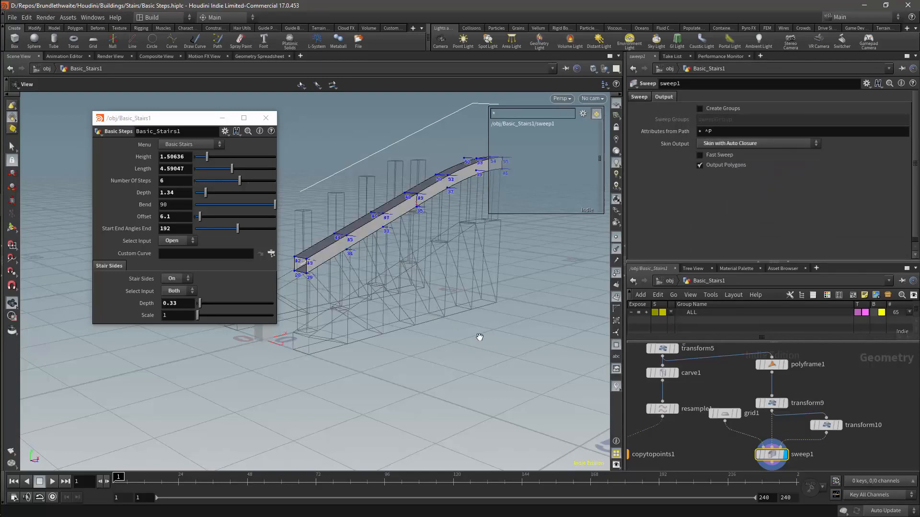
middle_drag(866, 383, 882, 377)
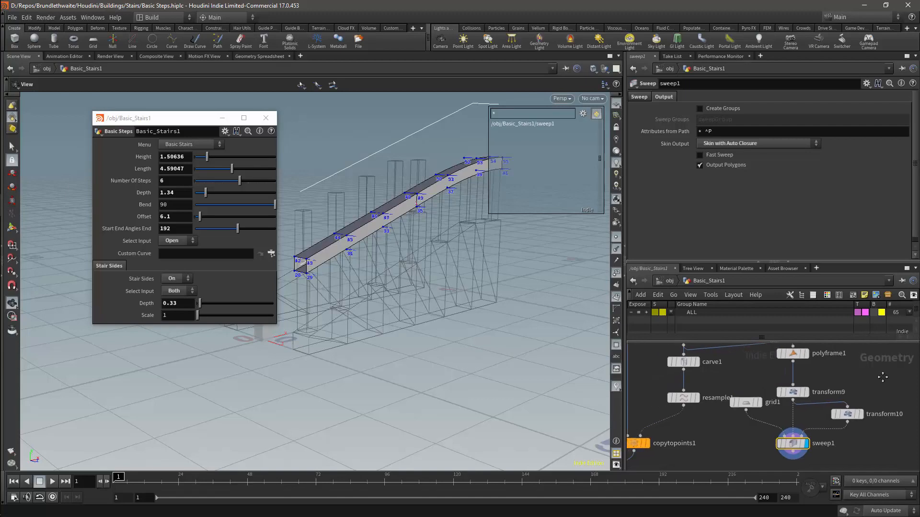
drag(434, 165, 398, 169)
middle_drag(439, 231, 569, 289)
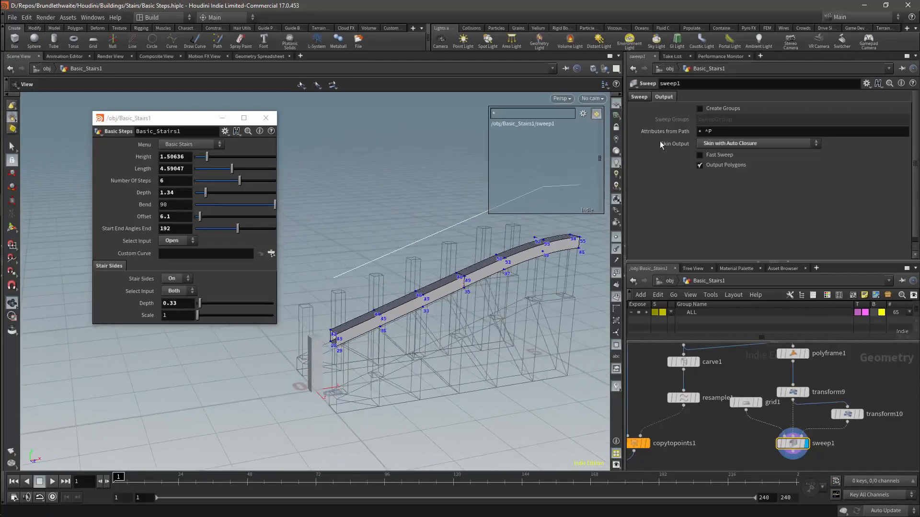
Step: Turn off Angle Fix on sweep1 and try the All Primitives at Each Point cycle type
click(639, 98)
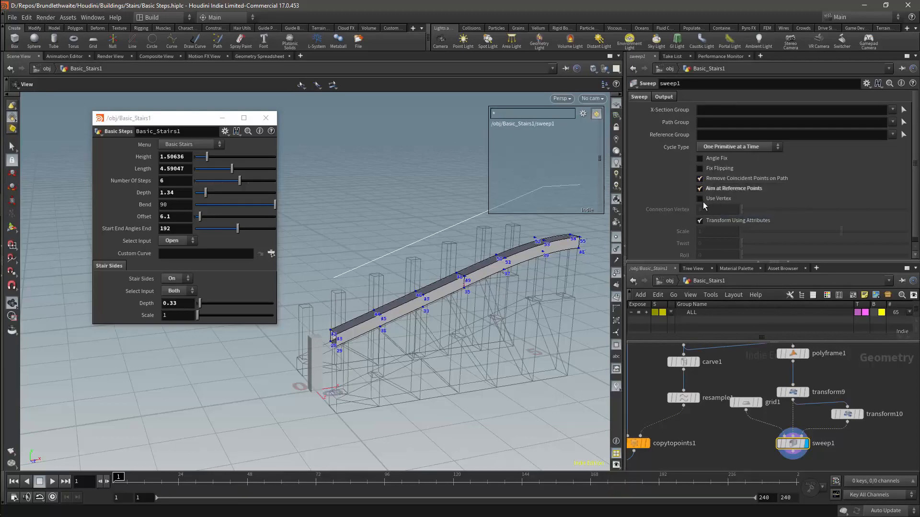
click(725, 148)
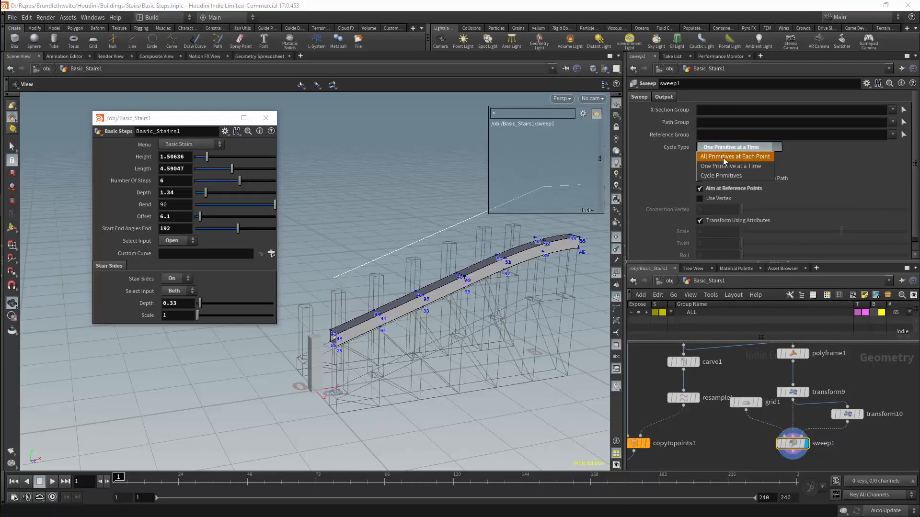
click(724, 159)
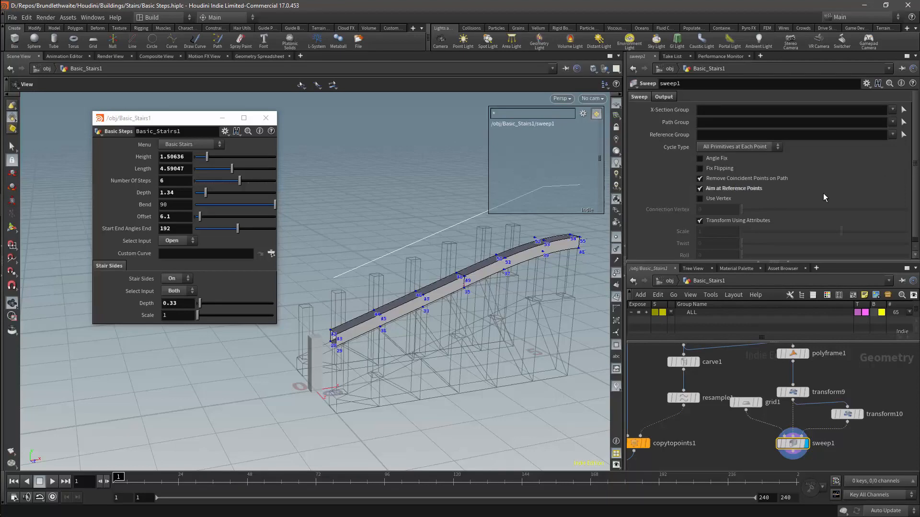
drag(476, 267, 456, 248)
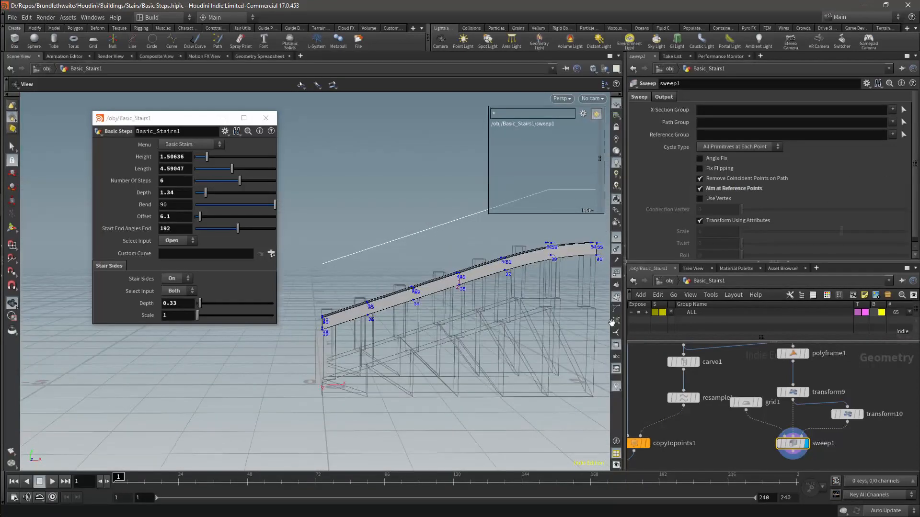
Step: Set grid1's connectivity to Columns with Bezier as its primitive type
middle_drag(851, 446, 851, 412)
click(746, 369)
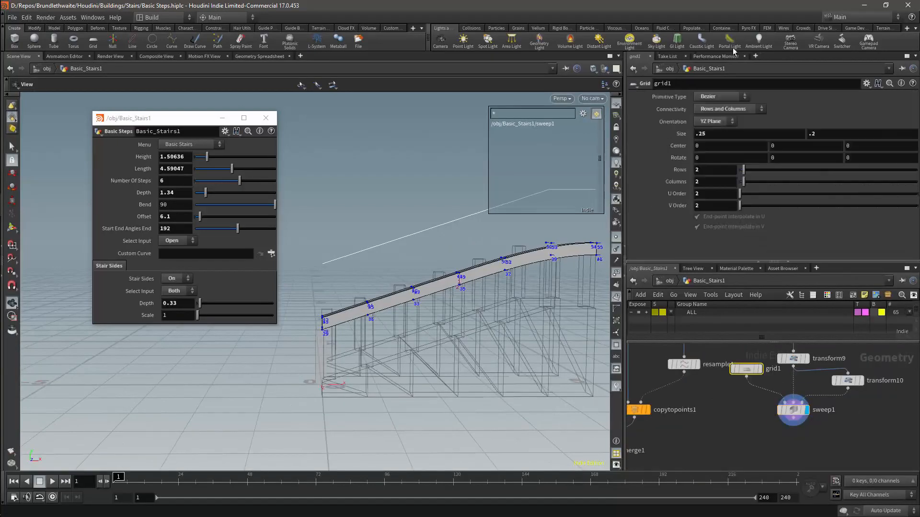
drag(551, 235, 556, 253)
click(722, 96)
click(726, 136)
Step: Add a Convert node between grid1 and sweep1, placed beneath grid1
key(Tab)
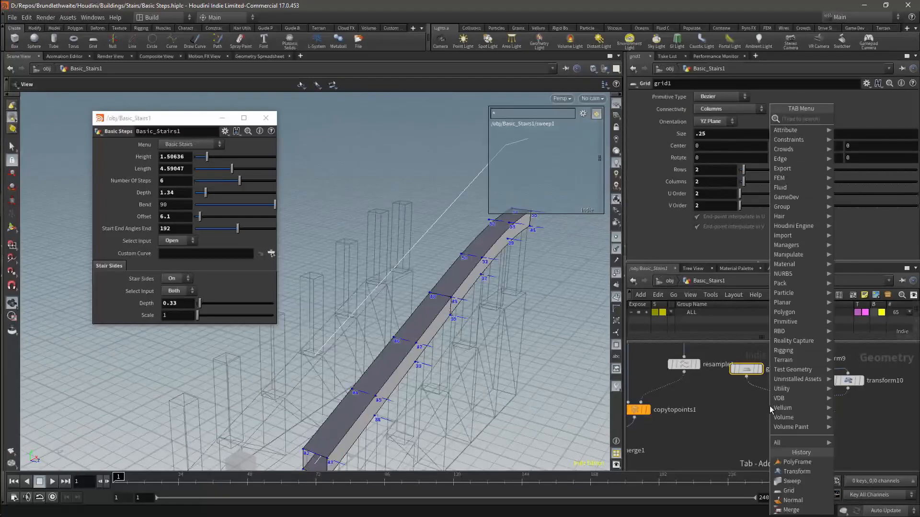
text(conv)
key(Return)
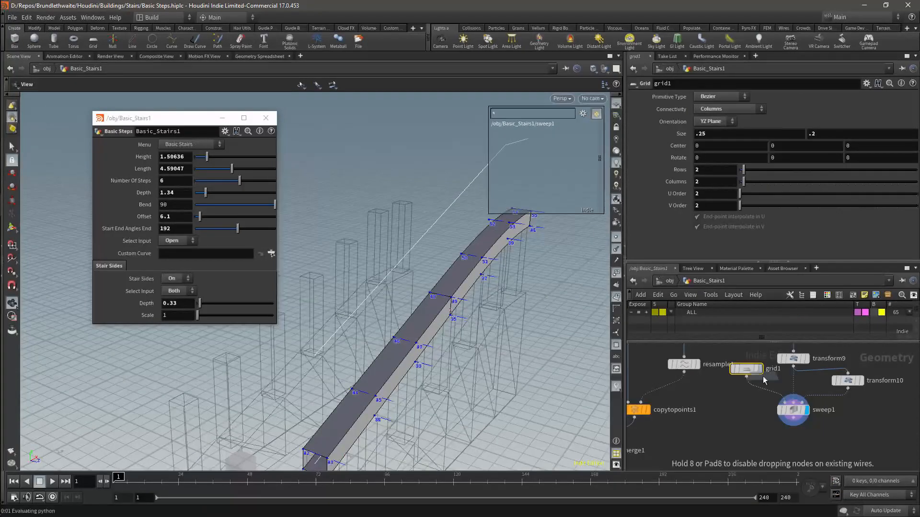
click(755, 399)
click(749, 111)
click(755, 121)
click(769, 401)
drag(768, 400, 746, 399)
Step: Display convert1, set its connectivity to Rows and Columns, and display sweep1 again
drag(469, 369, 365, 383)
right_drag(364, 383, 444, 358)
middle_drag(443, 357, 470, 343)
scroll(754, 369, up, 1)
click(760, 369)
click(745, 369)
click(758, 403)
click(742, 403)
drag(758, 161, 723, 174)
click(731, 133)
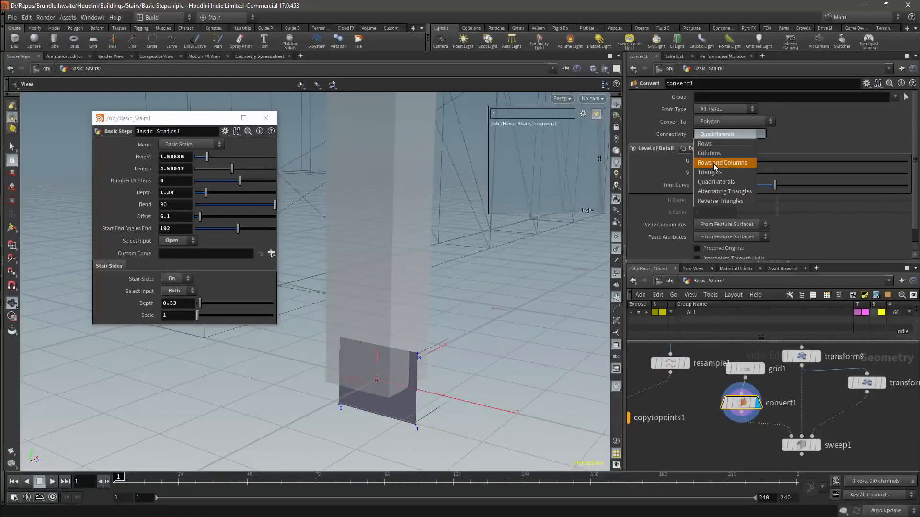
click(714, 163)
click(816, 445)
click(797, 445)
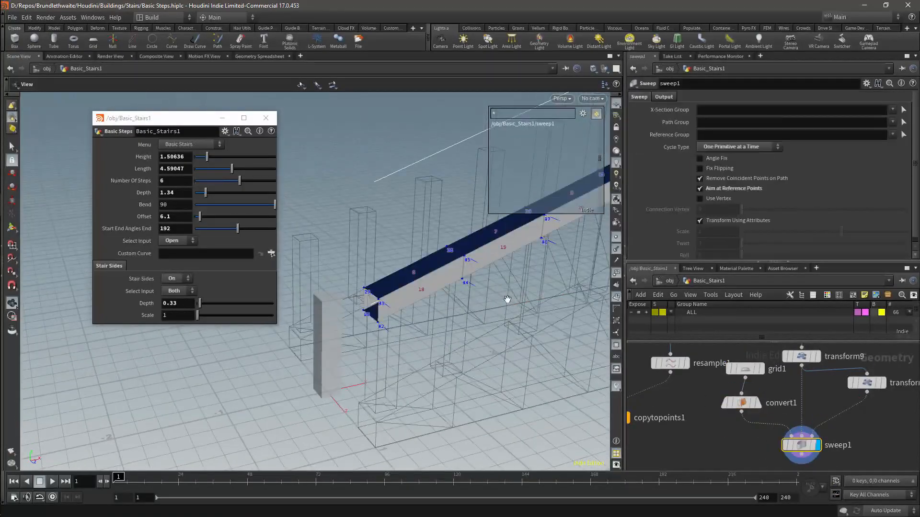
drag(551, 304, 415, 296)
Step: Add PolyFill and Fuse nodes below sweep1, with Fuse placed ahead of PolyFill
middle_drag(797, 464, 837, 406)
key(Tab)
text(polyf)
key(Return)
key(Return)
click(839, 437)
drag(825, 438, 838, 431)
key(Tab)
text(fuse)
key(Return)
key(Return)
drag(379, 261, 383, 288)
Step: Add a Normal node at the end of the handrail branch, after the PolyFill node
key(Tab)
text(normal)
key(Return)
key(Return)
click(838, 432)
click(836, 436)
click(853, 447)
Step: Connect normal3 into the merge node that feeds transform4, and display merge7
drag(460, 307, 520, 381)
scroll(799, 389, down, 6)
middle_drag(770, 415, 772, 450)
scroll(772, 446, up, 2)
drag(828, 442, 742, 394)
click(731, 446)
middle_drag(729, 455, 736, 411)
click(709, 415)
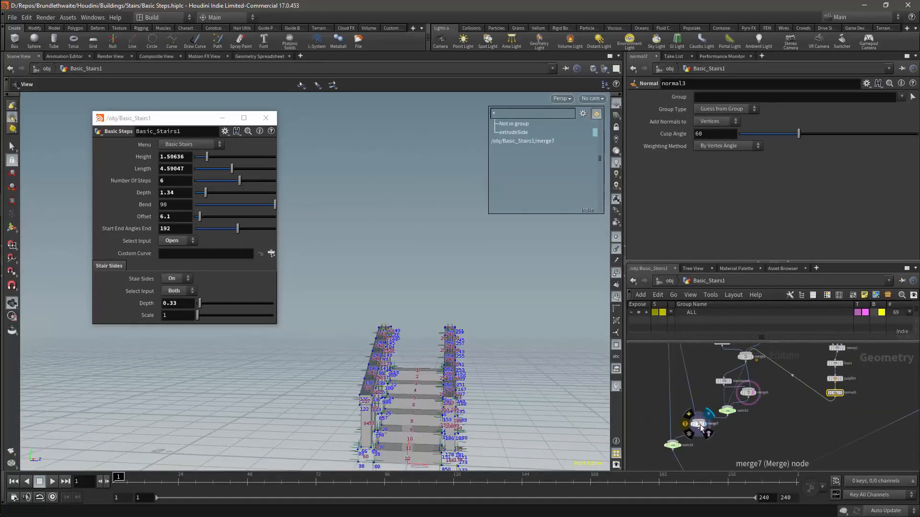
Step: Turn off the point numbers, primitive numbers and normals in the viewport to view the stairs with railings
drag(428, 387, 336, 345)
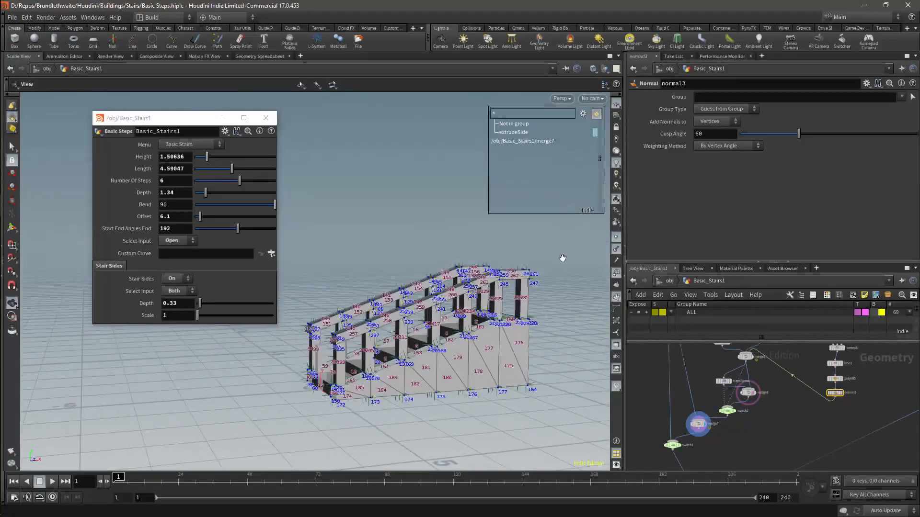
scroll(513, 300, up, 10)
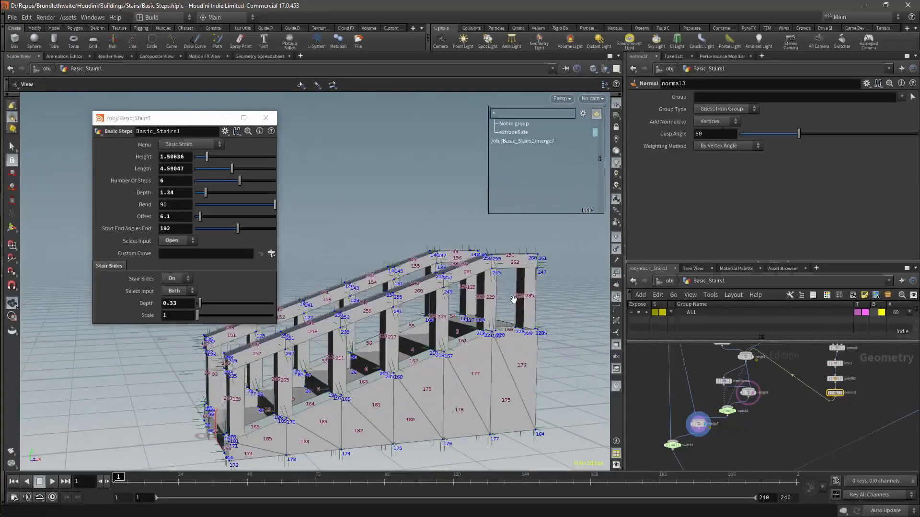
click(616, 277)
drag(435, 338, 606, 266)
click(616, 250)
mouse_move(483, 311)
mouse_down()
mouse_move(472, 312)
mouse_move(483, 312)
mouse_up()
scroll(482, 312, down, 3)
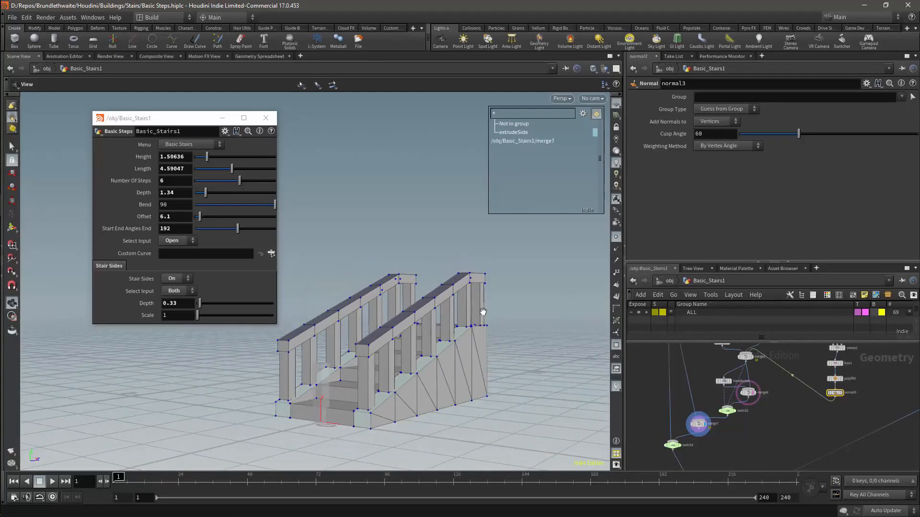
scroll(866, 398, down, 5)
scroll(856, 398, up, 2)
Step: Tidy the upper part of the network, moving resample1 and its three neighbouring nodes together as a column
middle_drag(856, 398, 865, 414)
drag(798, 399, 810, 357)
middle_drag(831, 449, 831, 395)
drag(836, 416, 823, 346)
scroll(842, 361, up, 1)
middle_drag(875, 371, 873, 451)
drag(846, 402, 810, 444)
drag(820, 435, 821, 373)
scroll(850, 404, down, 3)
middle_drag(850, 404, 847, 390)
drag(846, 384, 832, 442)
drag(840, 421, 840, 372)
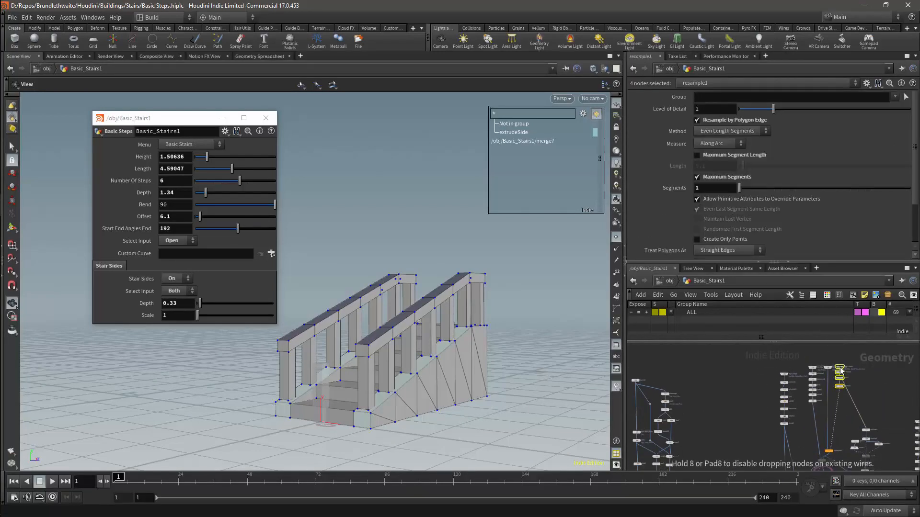
Step: Rearrange the remaining stair-side, post and handrail branches into separate vertical columns leading down to their merges
middle_drag(878, 407, 873, 375)
drag(879, 368, 832, 456)
drag(862, 446, 858, 401)
scroll(863, 402, up, 1)
scroll(865, 404, up, 3)
scroll(833, 404, down, 1)
middle_drag(743, 454, 743, 433)
drag(743, 432, 754, 435)
middle_drag(845, 409, 835, 491)
scroll(863, 407, up, 3)
click(880, 406)
drag(845, 416, 774, 427)
middle_drag(848, 452, 848, 414)
drag(806, 434, 809, 428)
middle_drag(770, 461, 768, 435)
drag(772, 420, 820, 454)
drag(808, 449, 809, 446)
scroll(848, 431, down, 3)
scroll(848, 424, up, 2)
middle_drag(839, 421, 829, 355)
scroll(814, 450, down, 2)
middle_drag(809, 463, 818, 423)
drag(810, 427, 816, 366)
middle_drag(828, 371, 817, 429)
drag(804, 423, 804, 403)
middle_drag(822, 429, 829, 376)
Step: Enable the Tangent Name output on polyframe1
click(794, 457)
middle_drag(897, 413, 895, 433)
scroll(895, 384, up, 3)
middle_drag(893, 374, 875, 463)
click(824, 398)
click(633, 159)
middle_drag(894, 427, 895, 425)
scroll(894, 412, down, 4)
middle_drag(860, 459, 819, 398)
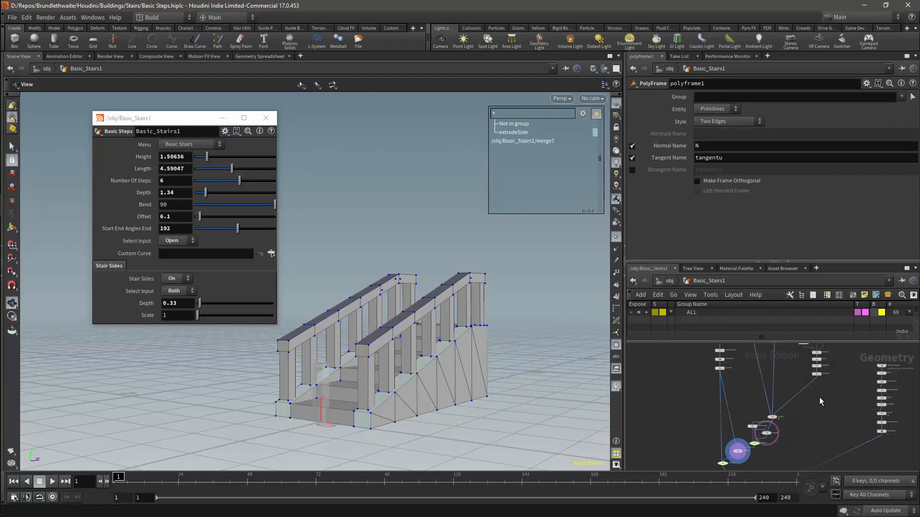
middle_drag(834, 419, 803, 403)
scroll(804, 402, up, 3)
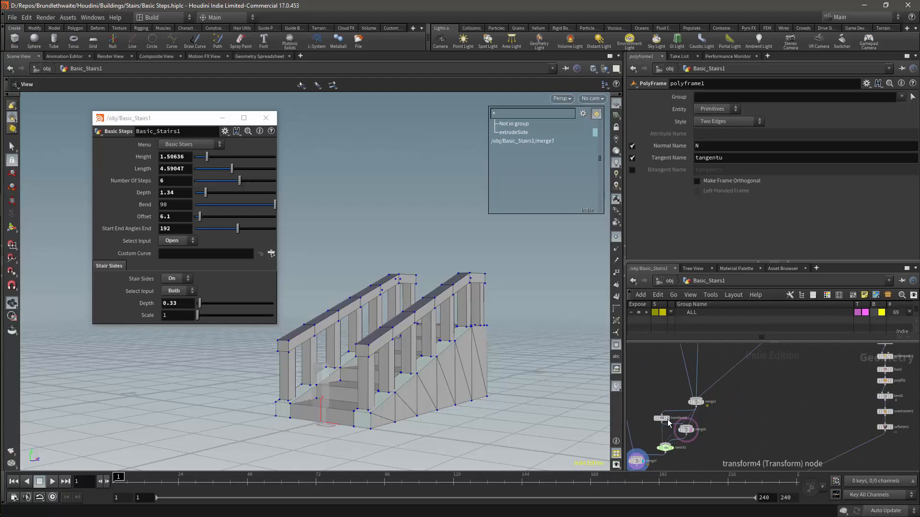
middle_drag(777, 417, 738, 419)
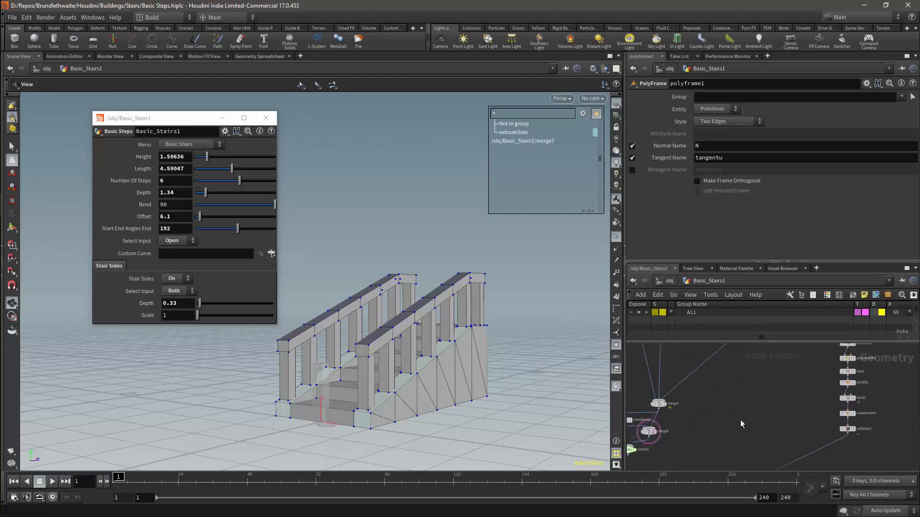
key(Tab)
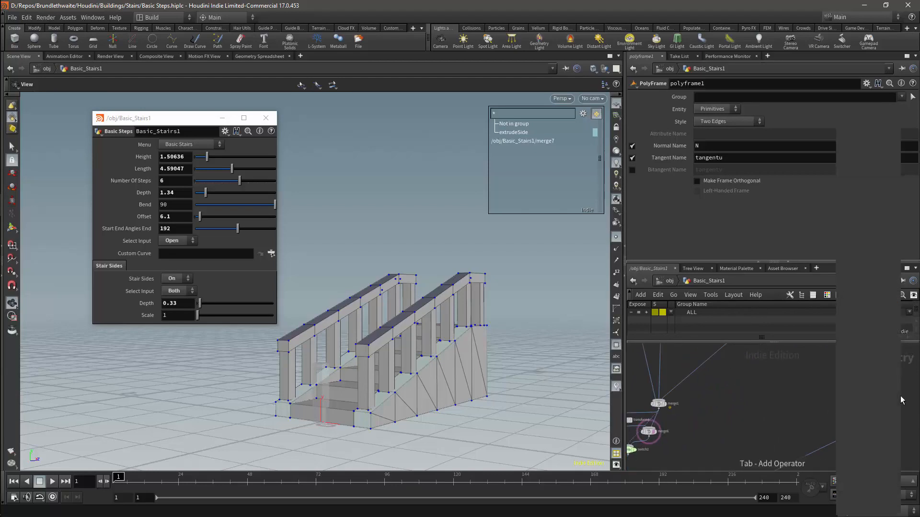
text(bo)
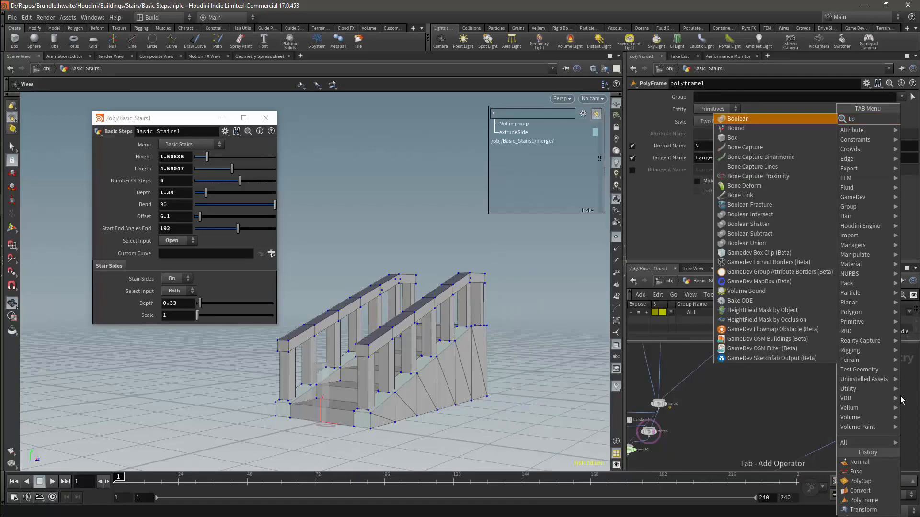
key(Return)
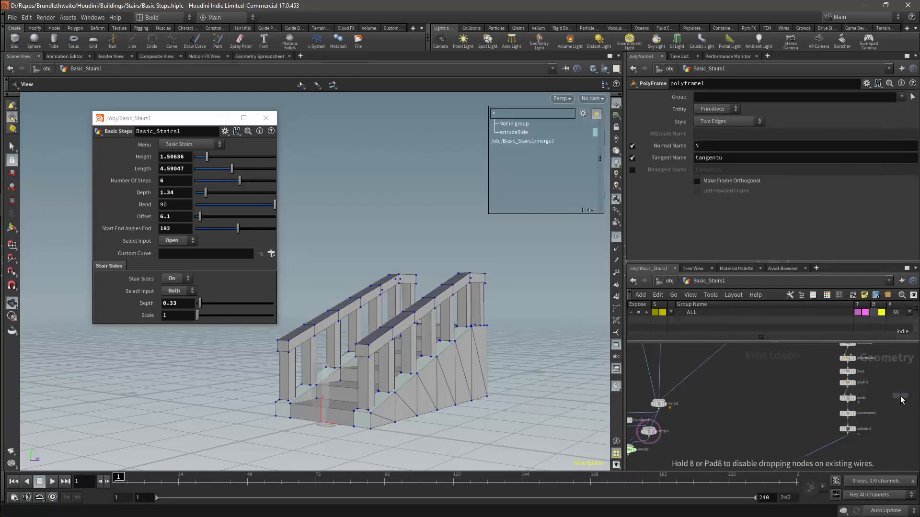
click(901, 399)
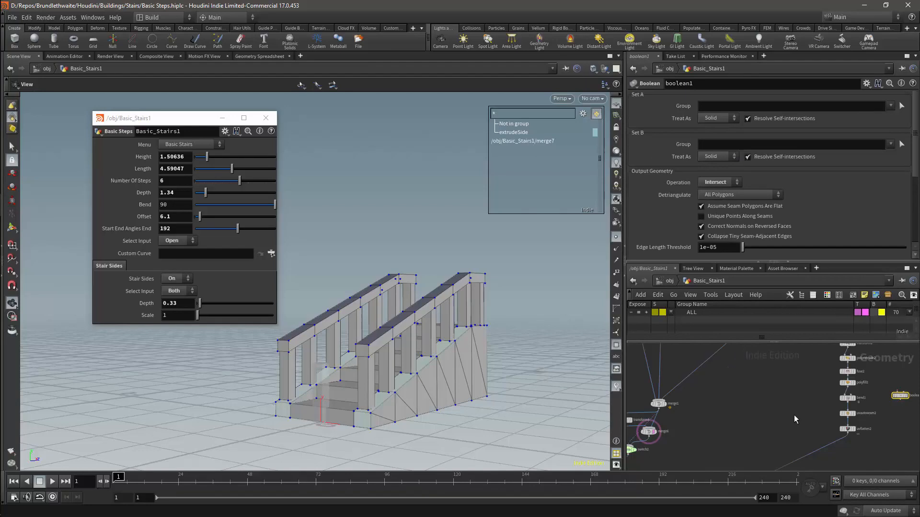
click(903, 393)
key(Escape)
key(Delete)
Step: Add an Object Merge node in the empty area beside the node column farthest from the merges
key(Tab)
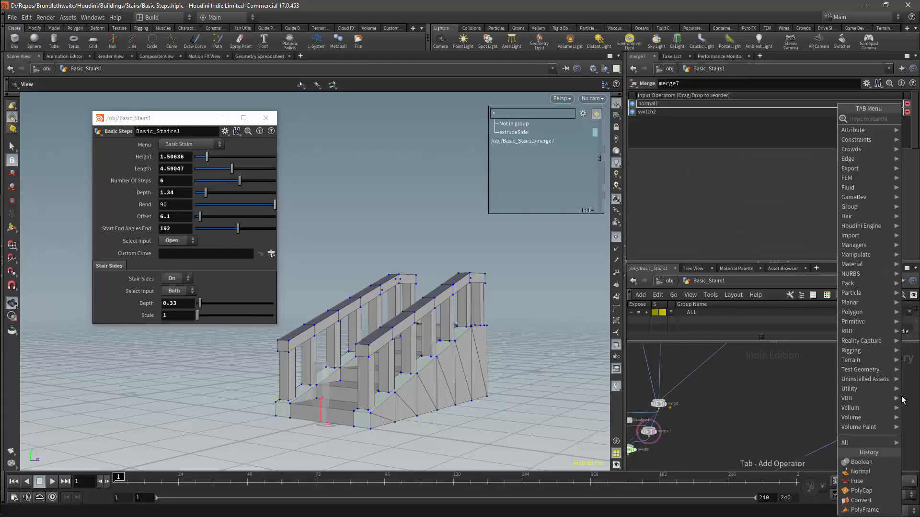
text(ob)
key(Return)
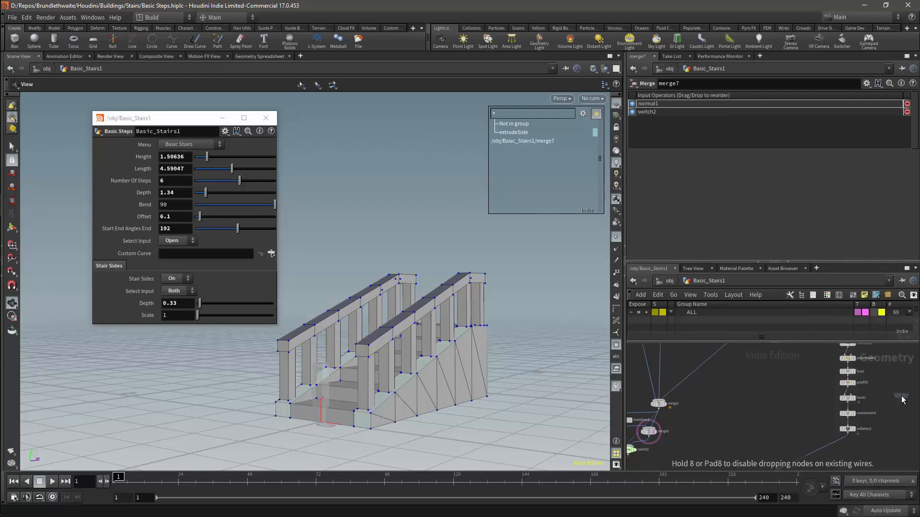
click(903, 399)
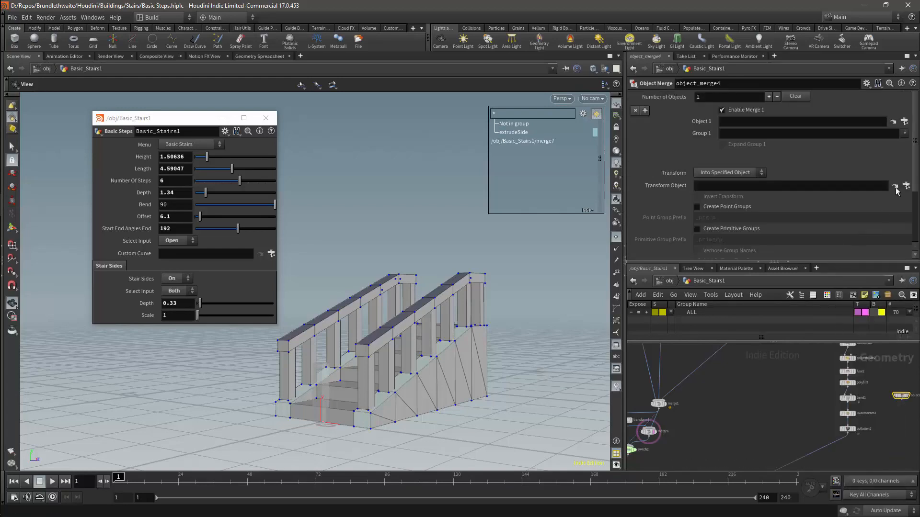
Step: Set object_merge4's Object 1 to /obj/Basic_Stairs1/switch2
click(904, 121)
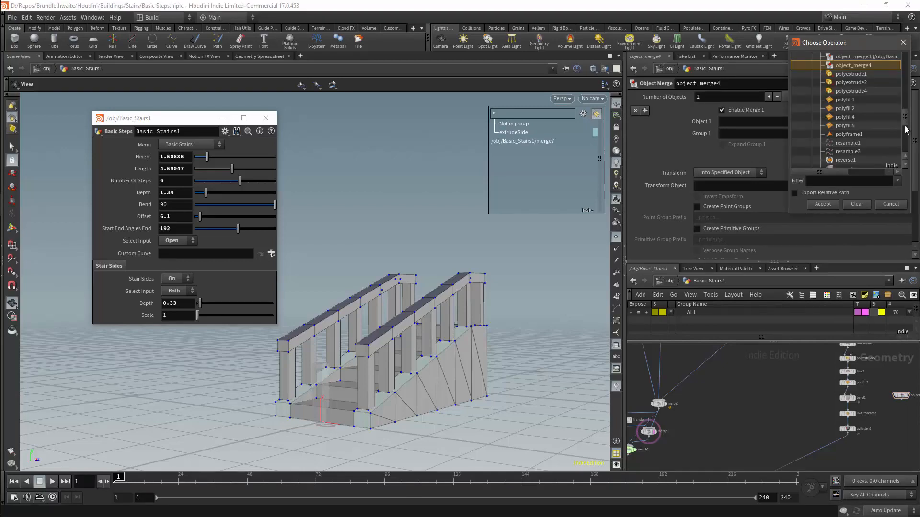
scroll(879, 139, down, 10)
scroll(879, 140, up, 5)
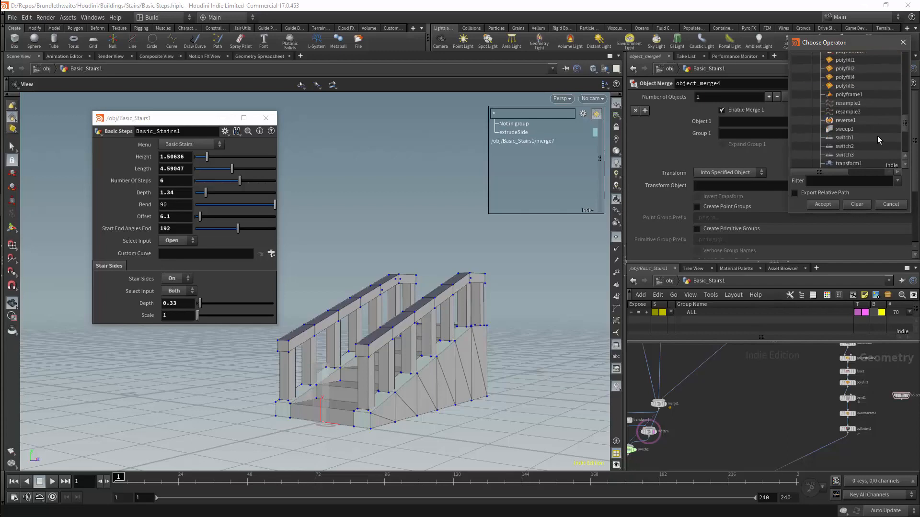
click(857, 147)
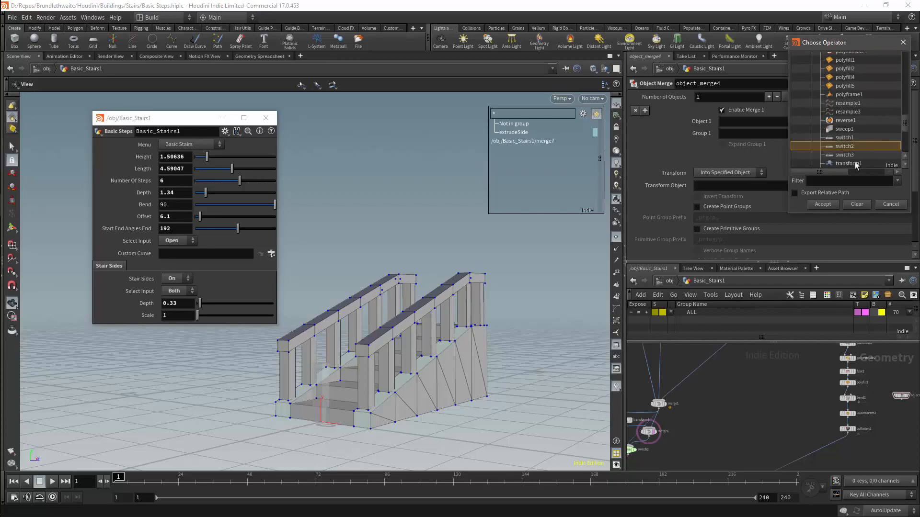
click(822, 205)
scroll(764, 417, down, 2)
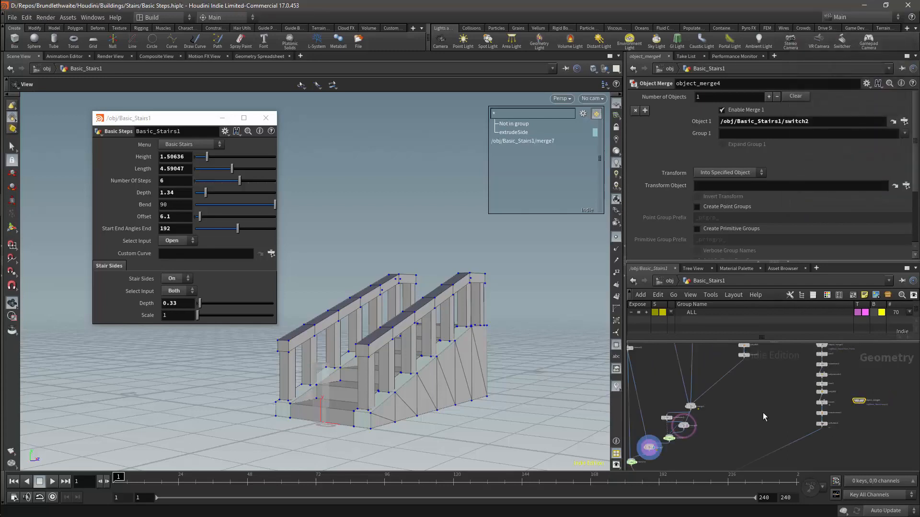
Step: Display the object_merge4 result and place the node beside the fuse2 and polyfill2 nodes of the last column
middle_drag(763, 412, 808, 380)
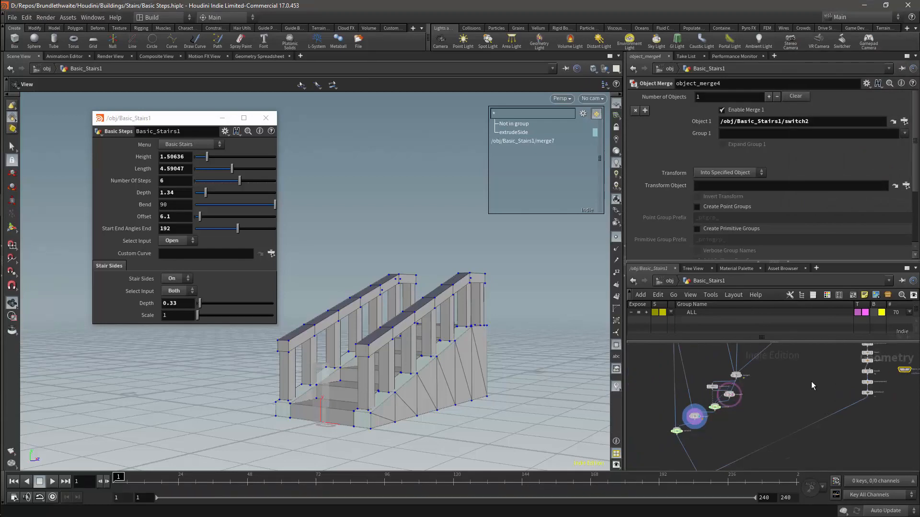
middle_drag(812, 386, 742, 434)
scroll(866, 417, up, 3)
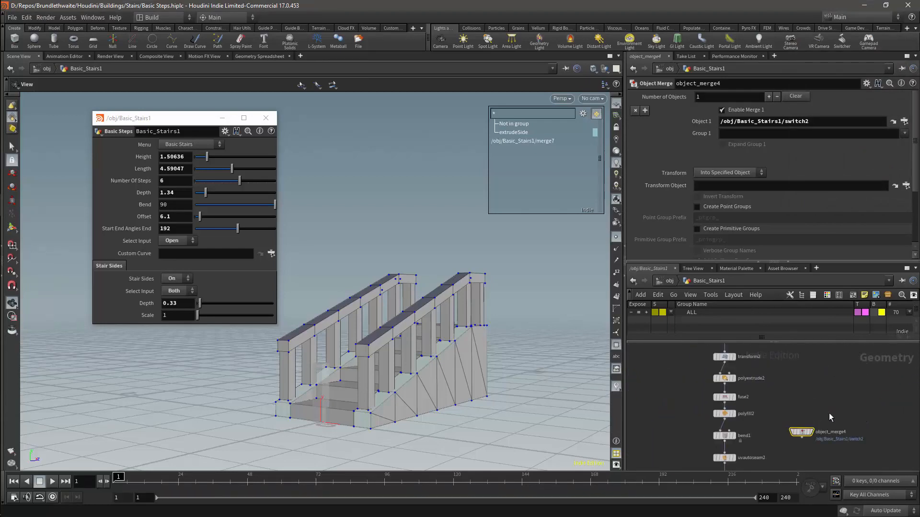
drag(809, 432, 808, 442)
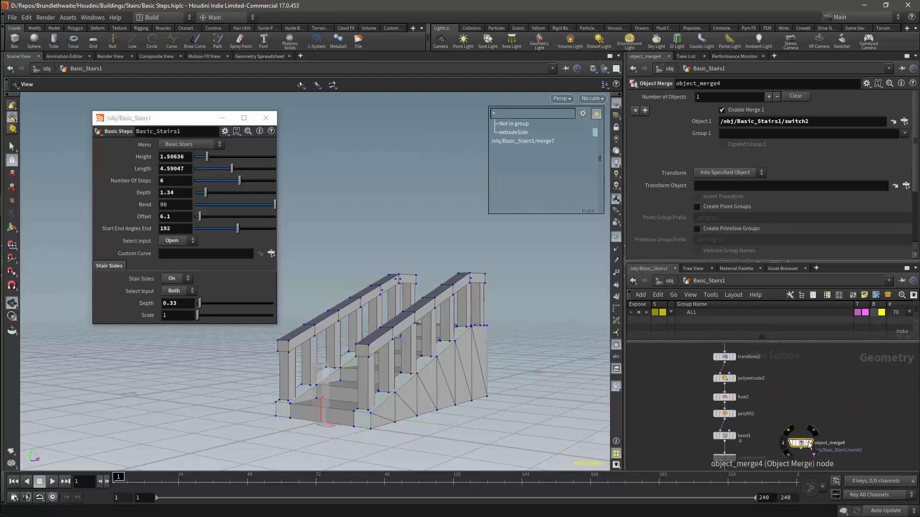
click(809, 444)
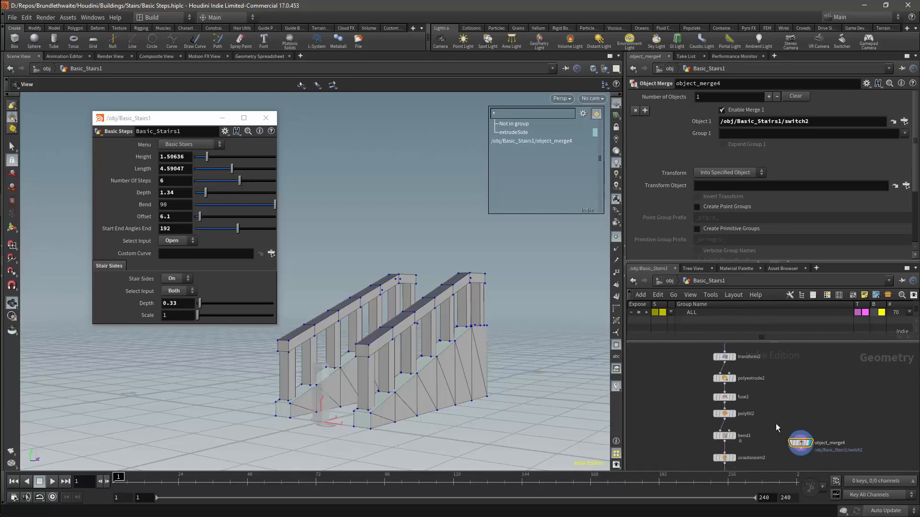
middle_drag(775, 404, 808, 323)
drag(832, 364, 829, 386)
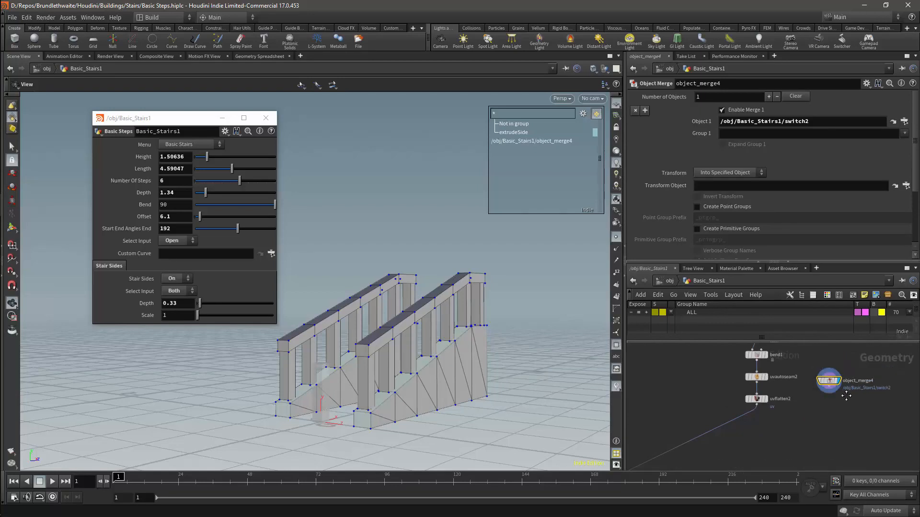
middle_drag(849, 385, 839, 449)
drag(819, 450, 834, 389)
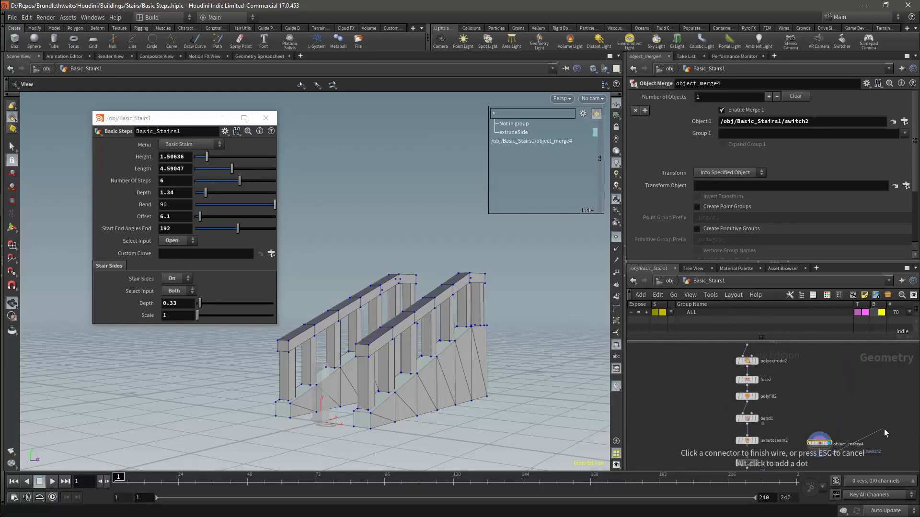
drag(824, 442, 836, 381)
Step: Insert a Merge node between polyfill2 and bend1 and connect object_merge4 to it as a second input
drag(751, 422, 751, 427)
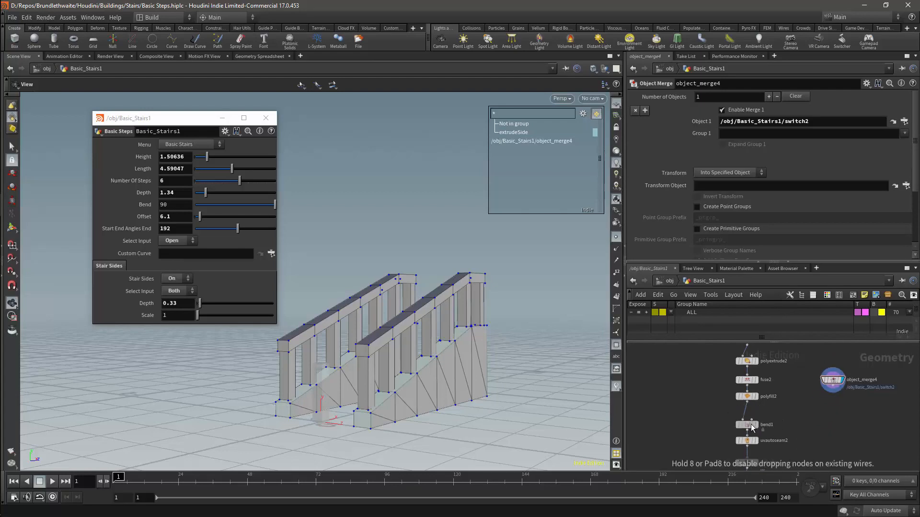
key(Tab)
mouse_move(767, 420)
text(merge)
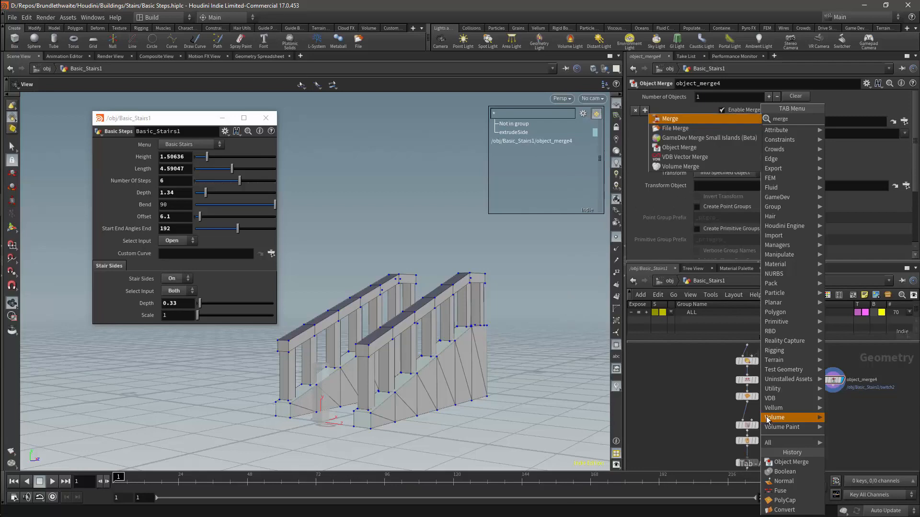
key(Return)
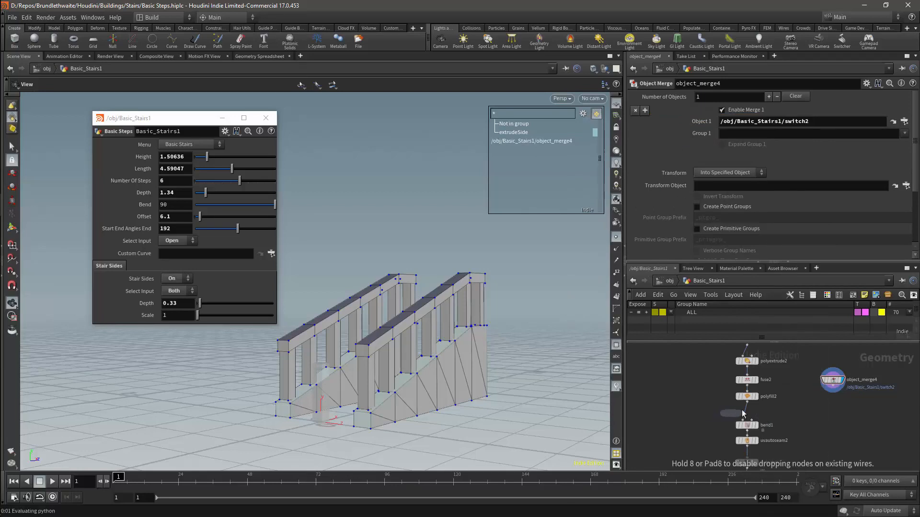
click(745, 415)
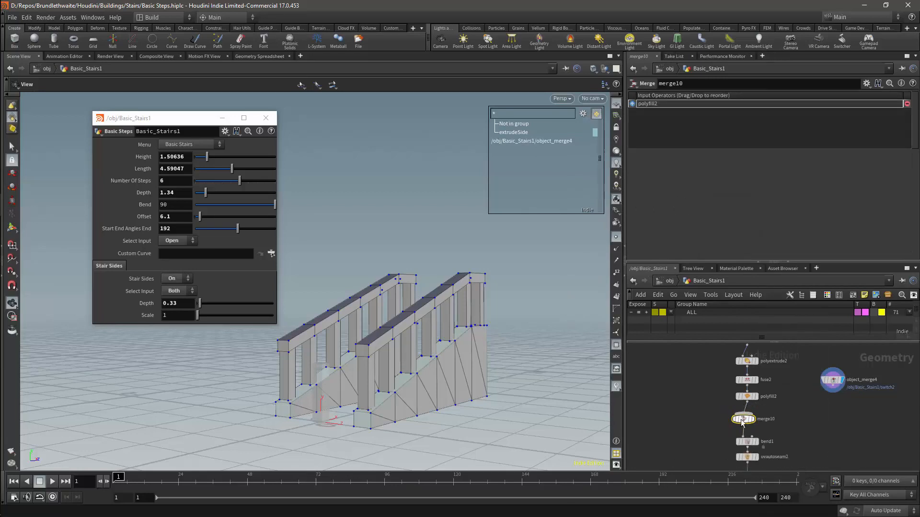
drag(742, 419, 754, 421)
drag(833, 391, 763, 420)
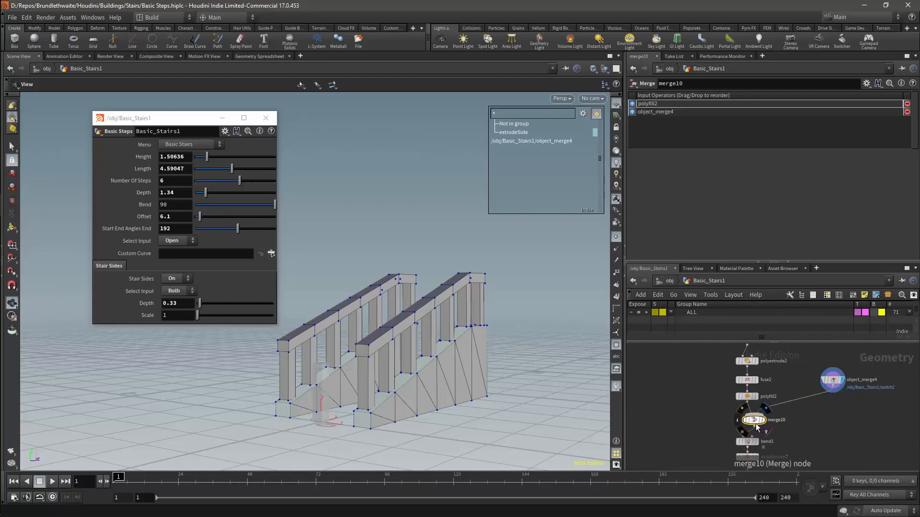
Step: Display the uvflatten2 result at the end of the column and examine the bent stairs with their railings
scroll(748, 430, down, 2)
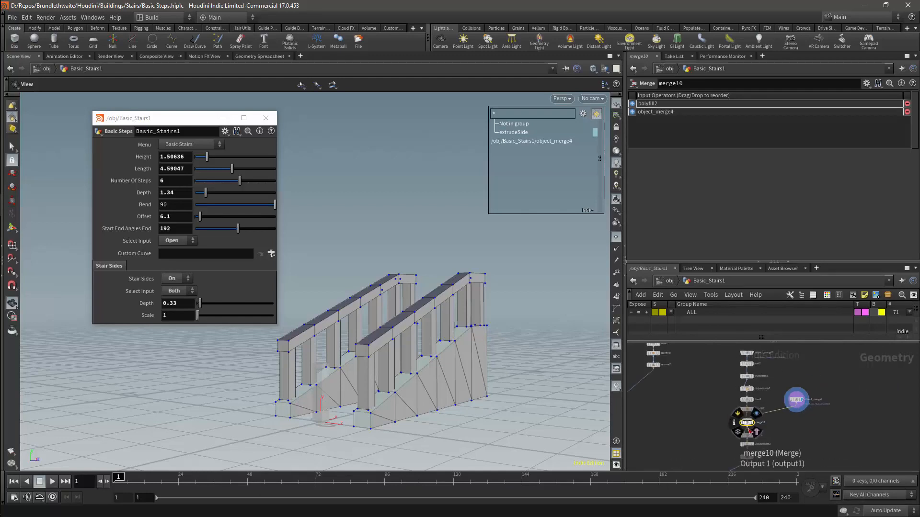
middle_drag(777, 448, 789, 419)
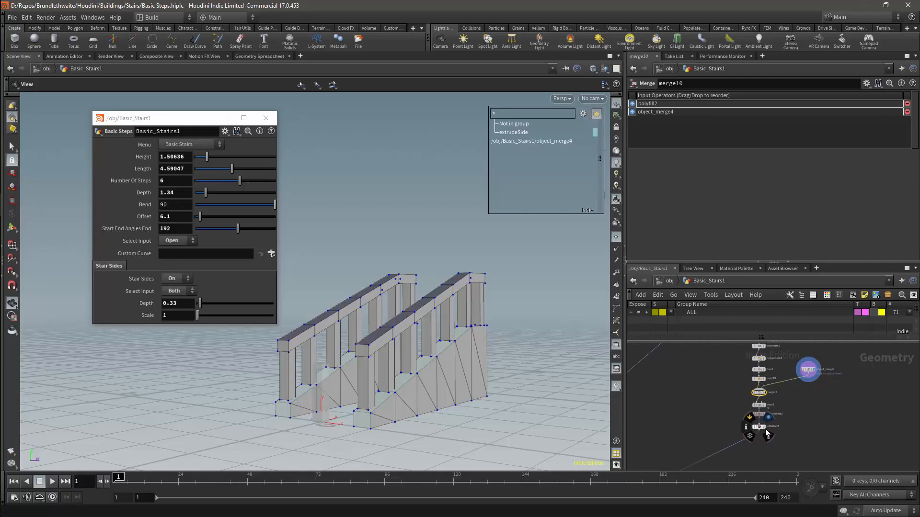
click(769, 418)
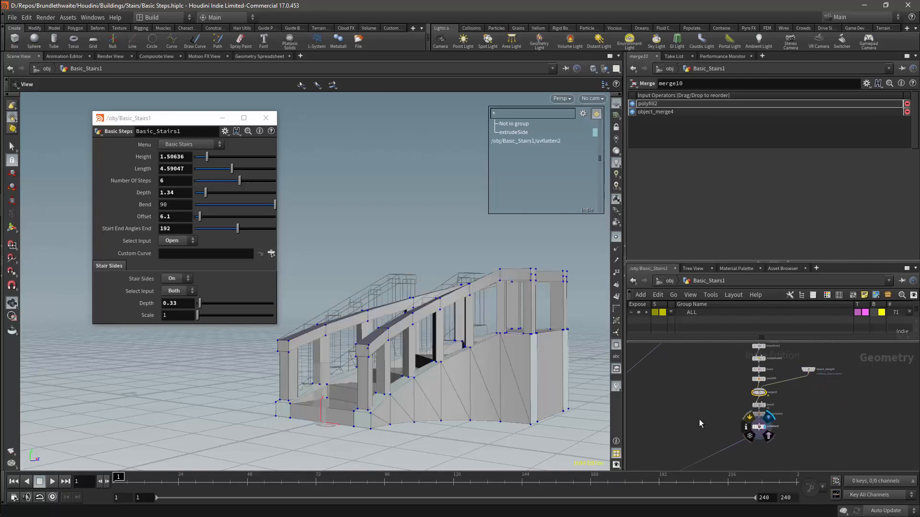
drag(501, 281, 431, 277)
scroll(696, 382, down, 3)
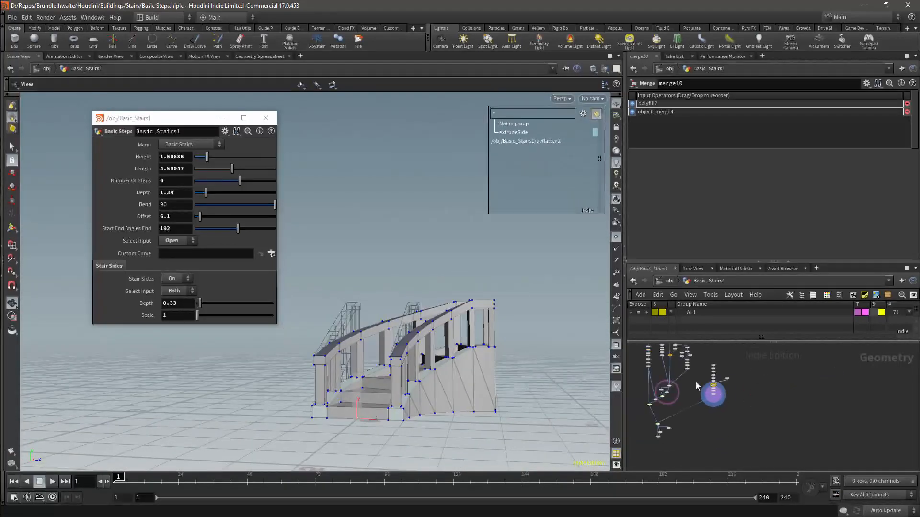
scroll(696, 382, up, 3)
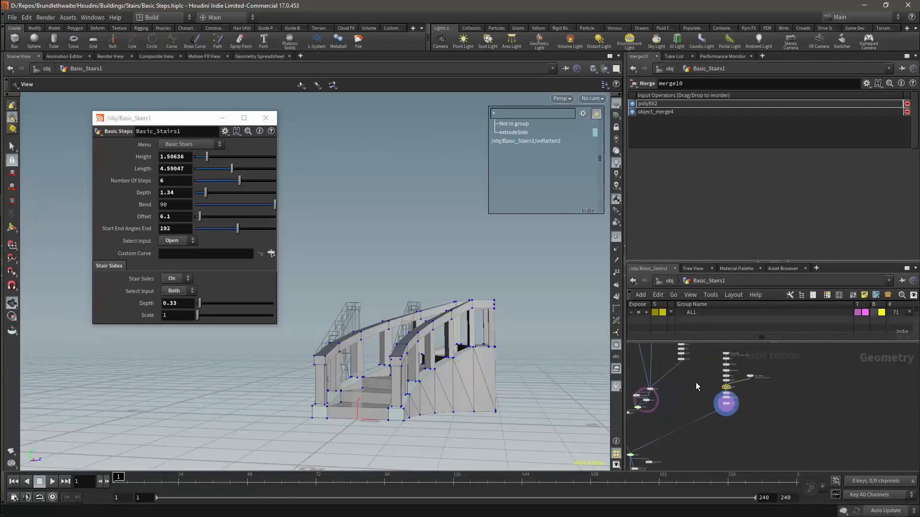
middle_drag(696, 382, 711, 453)
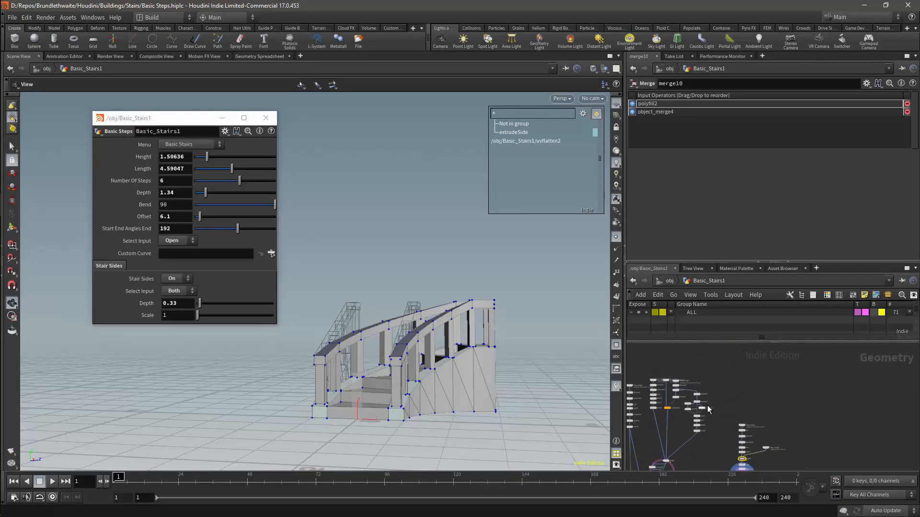
middle_drag(704, 408, 760, 379)
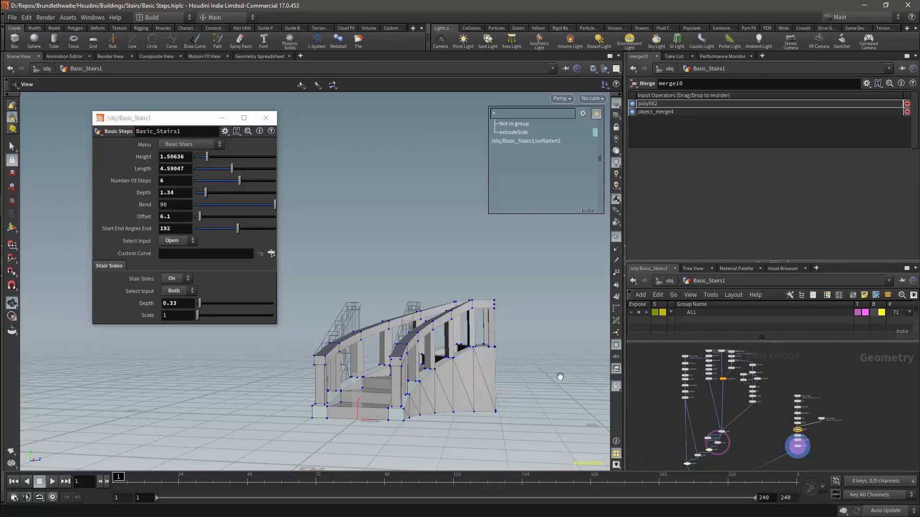
drag(497, 343, 509, 320)
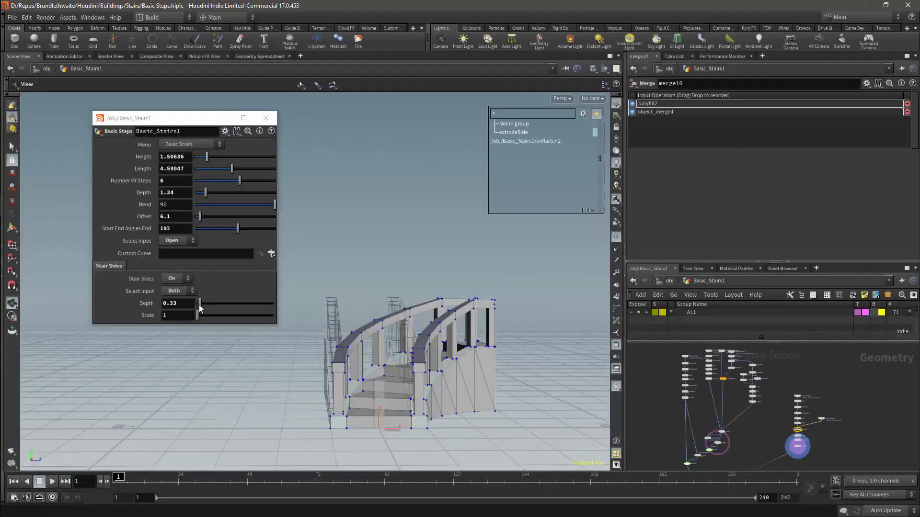
Step: Set the stair sides' Scale to 1.15 and their Depth to 0.71
drag(199, 319, 204, 318)
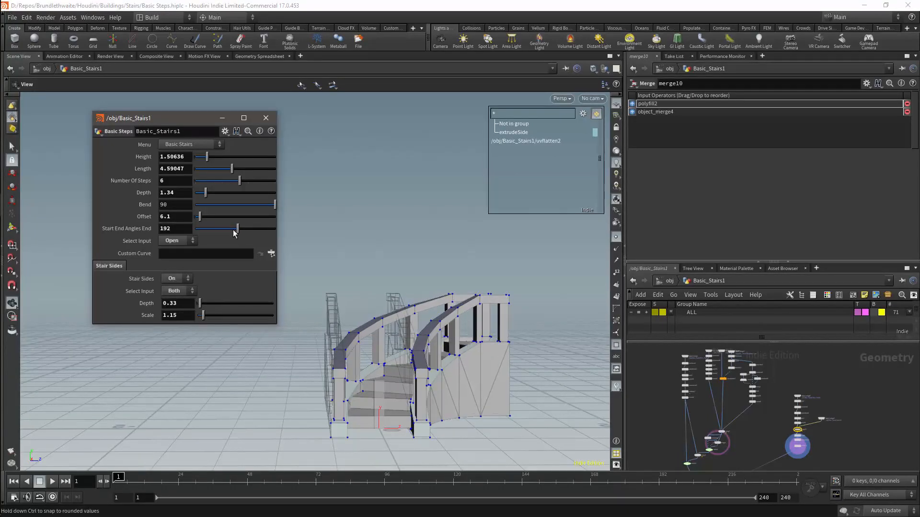
drag(379, 245, 332, 273)
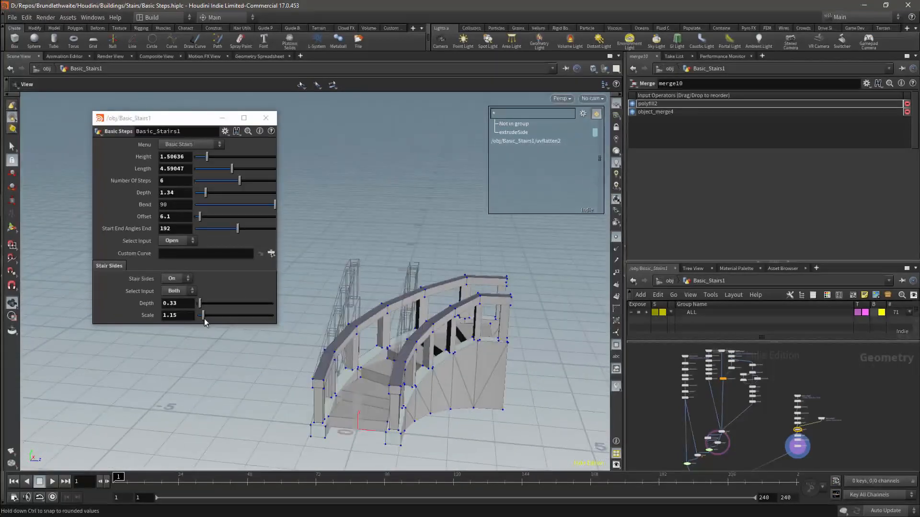
mouse_move(200, 304)
mouse_down()
mouse_move(213, 303)
mouse_move(203, 305)
mouse_up()
drag(350, 233, 398, 217)
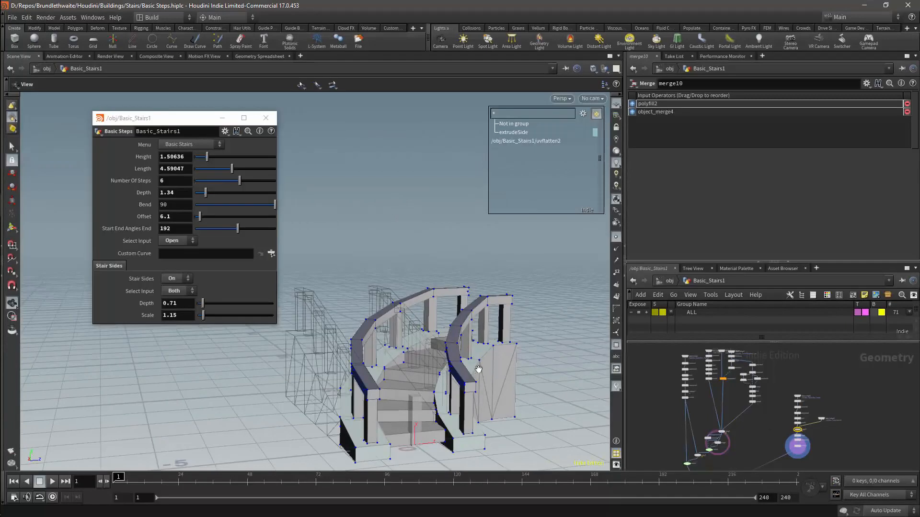
mouse_move(480, 369)
mouse_down()
mouse_move(480, 318)
mouse_move(491, 350)
mouse_move(474, 372)
mouse_up()
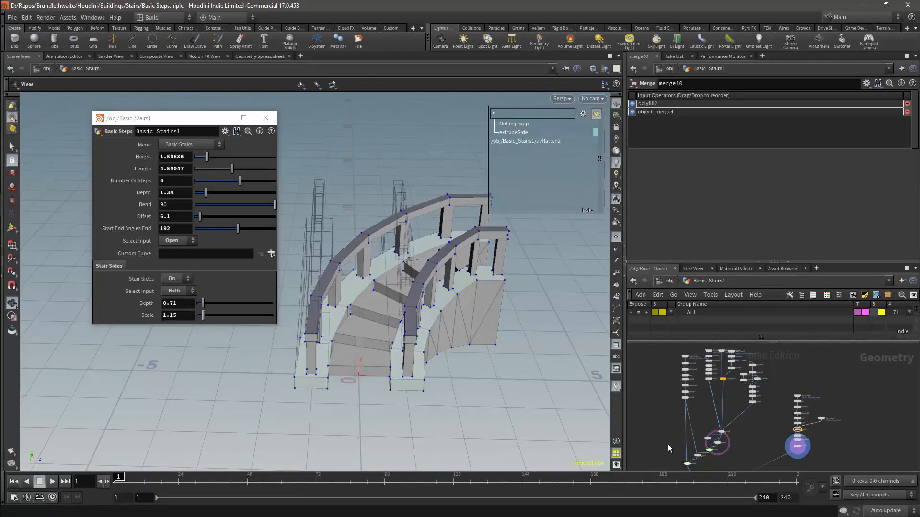
Step: Test the stair sides' Select Input with Left and Right, and return it to Both
middle_drag(735, 448, 728, 364)
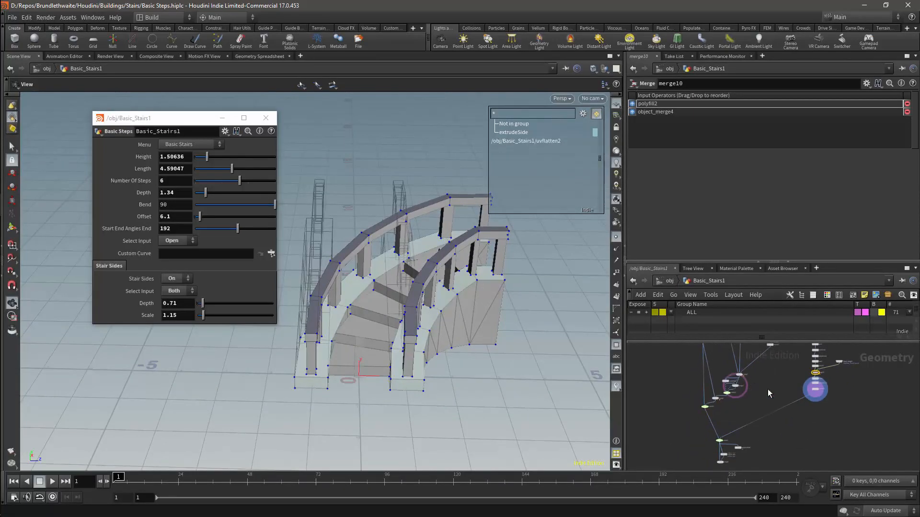
scroll(784, 386, up, 2)
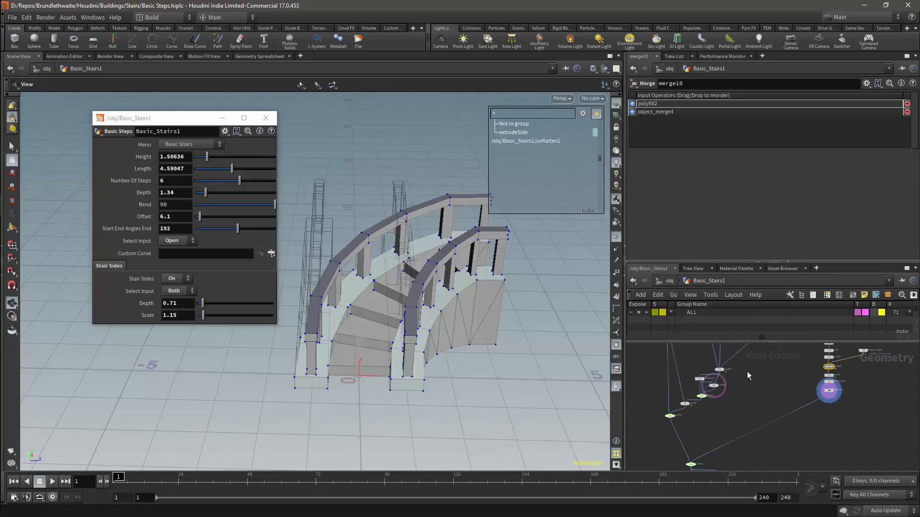
click(187, 291)
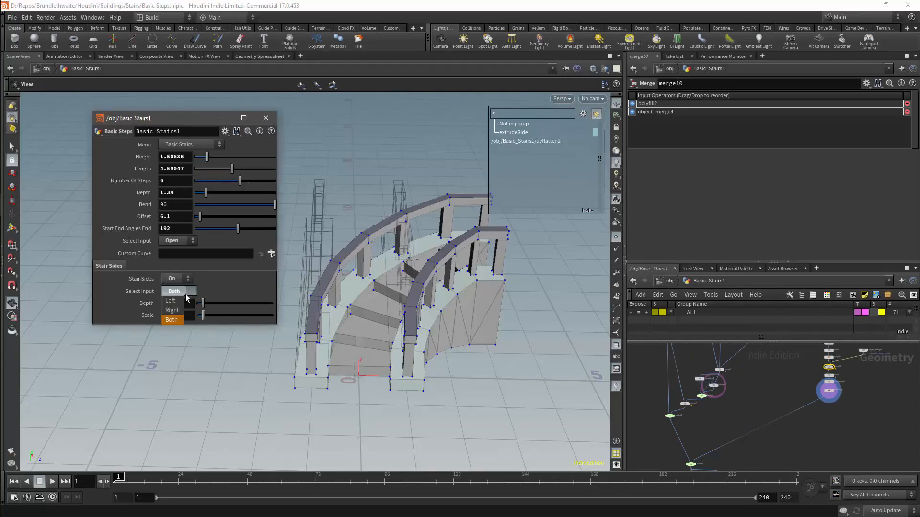
click(187, 293)
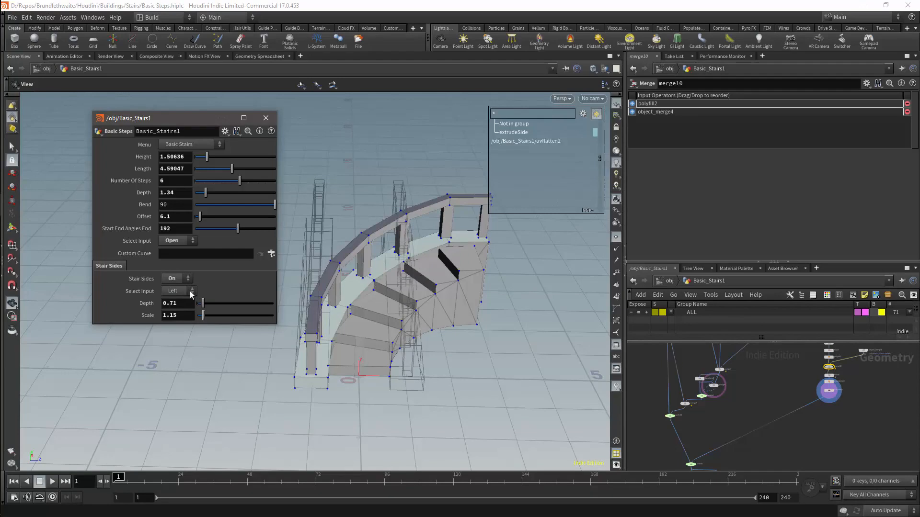
click(190, 292)
click(176, 309)
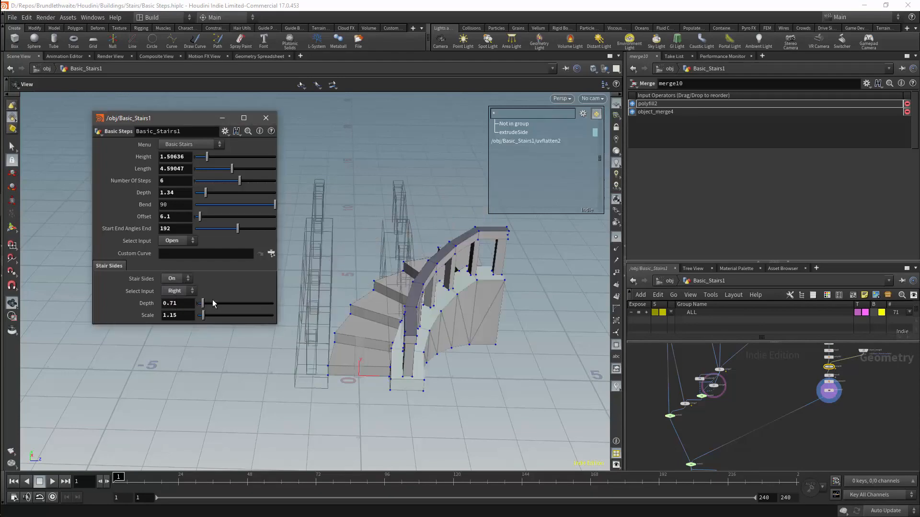
click(191, 292)
click(174, 319)
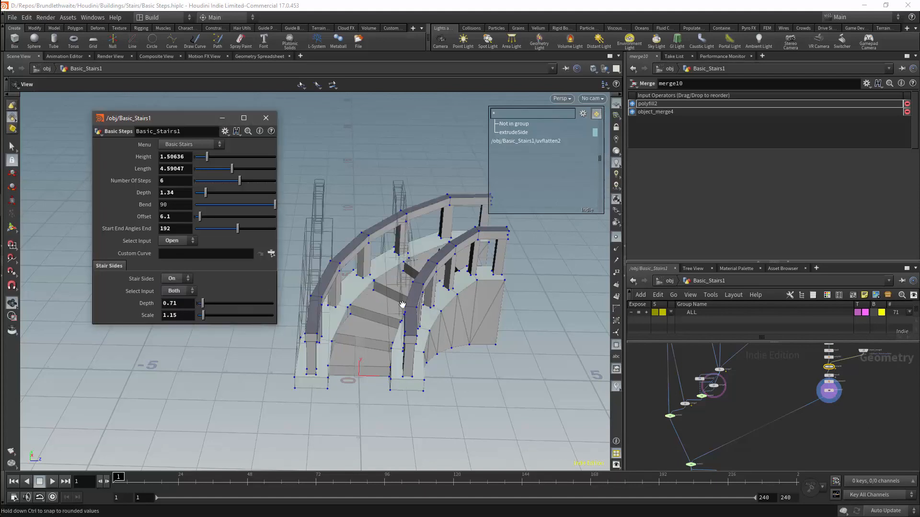
Step: Save the scene file and close the floating Basic_Stairs1 parameter window
drag(426, 337, 450, 340)
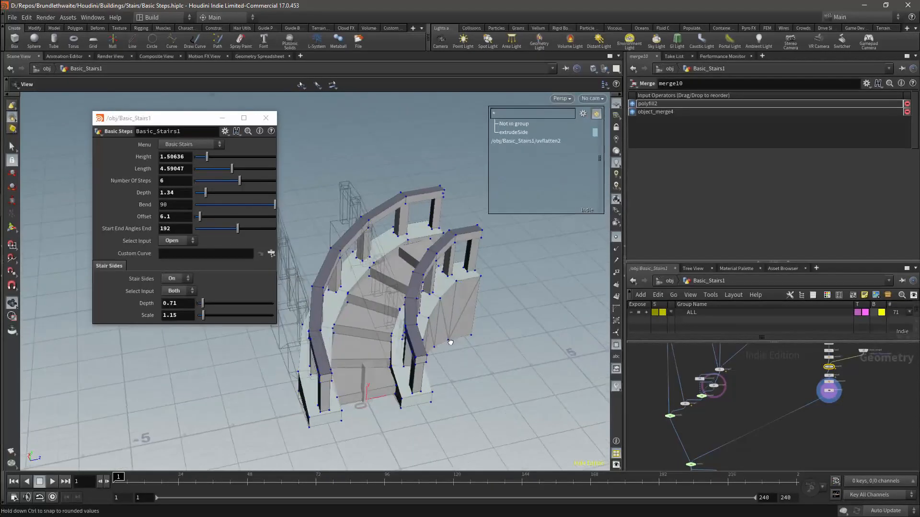
key(ctrl+s)
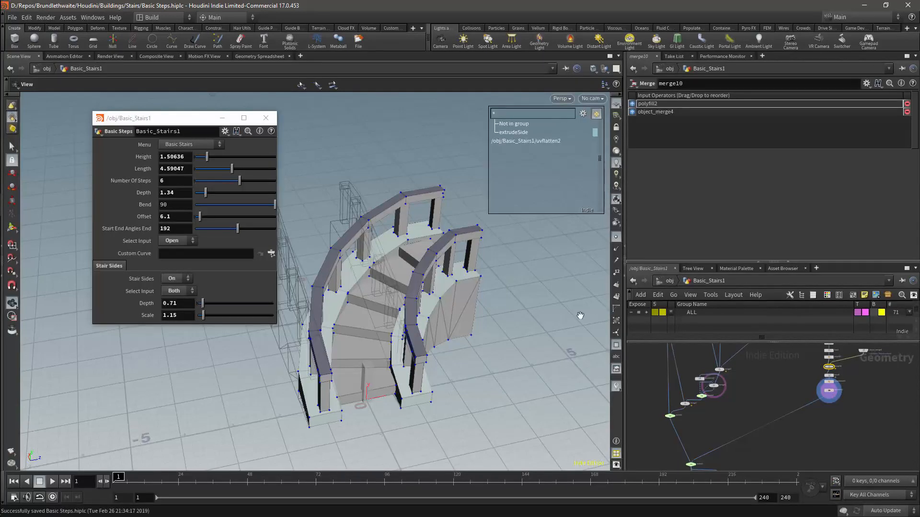
click(266, 117)
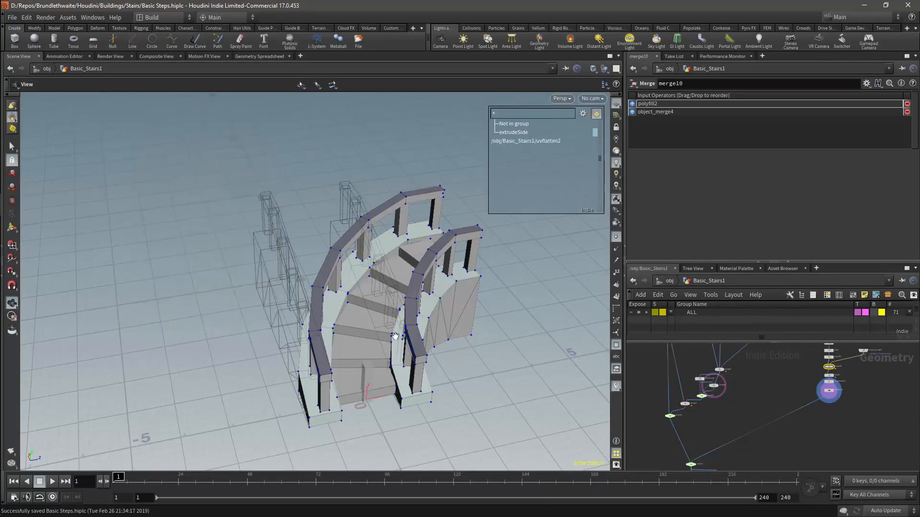
drag(426, 379, 419, 346)
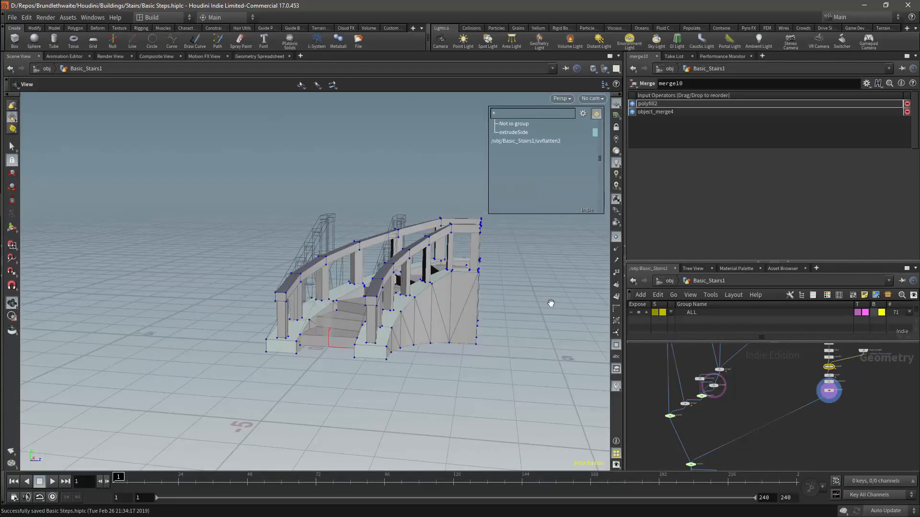
Step: Hide the primitive group overlay in the viewport and turn off the wireframe template of the unbent railings
click(617, 345)
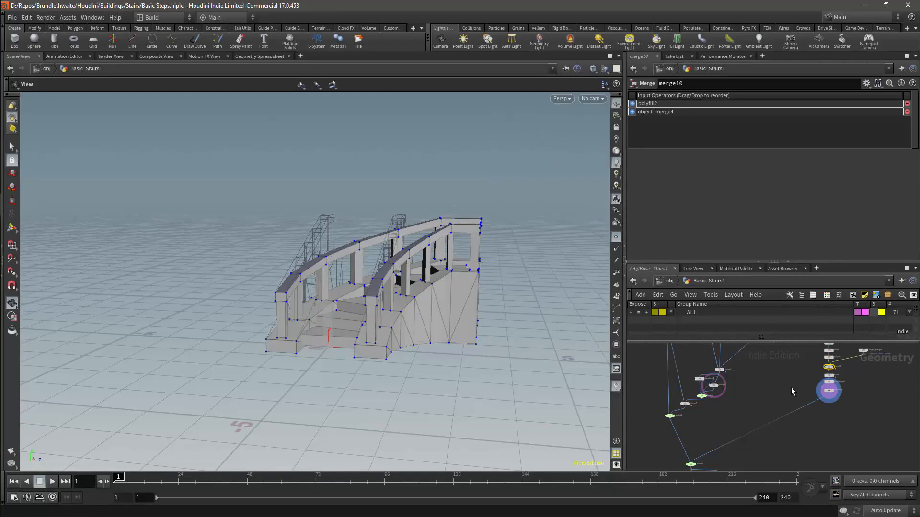
click(717, 390)
drag(445, 326, 621, 350)
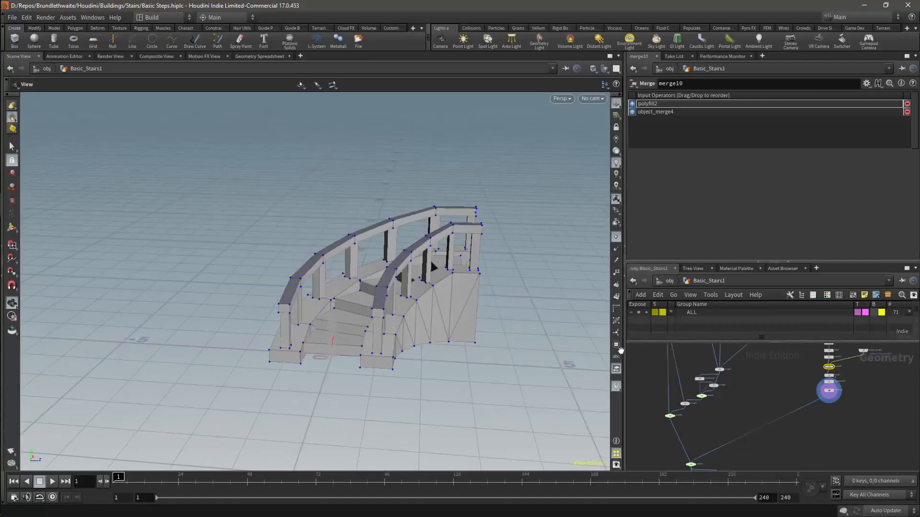
Step: Return to the obj level and examine the finished curved stairs
click(669, 281)
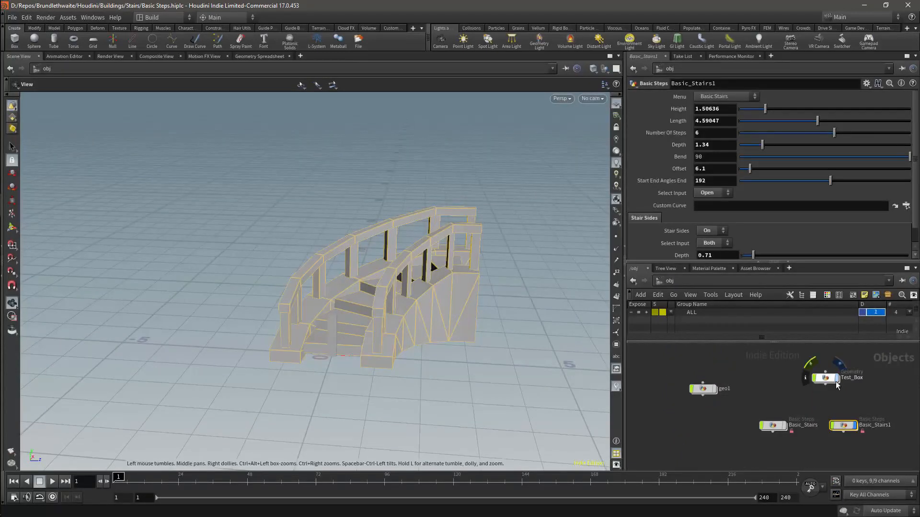
drag(528, 315, 474, 312)
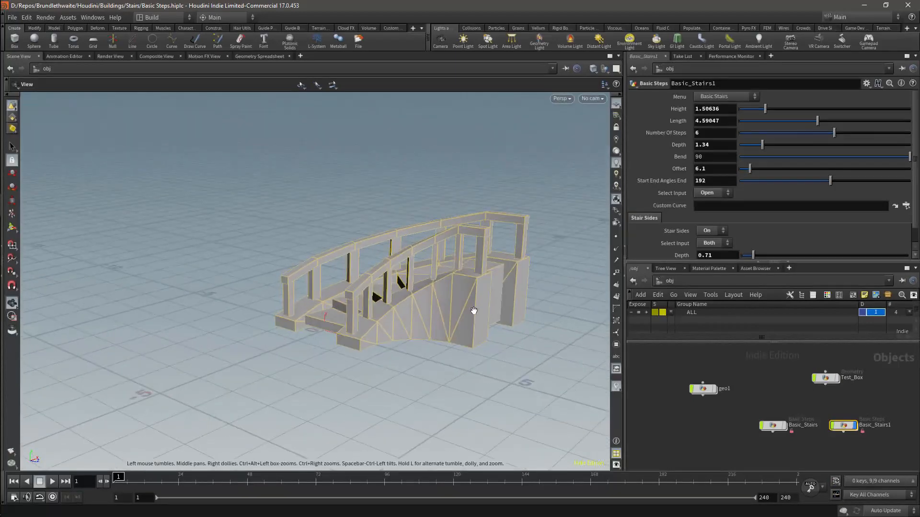